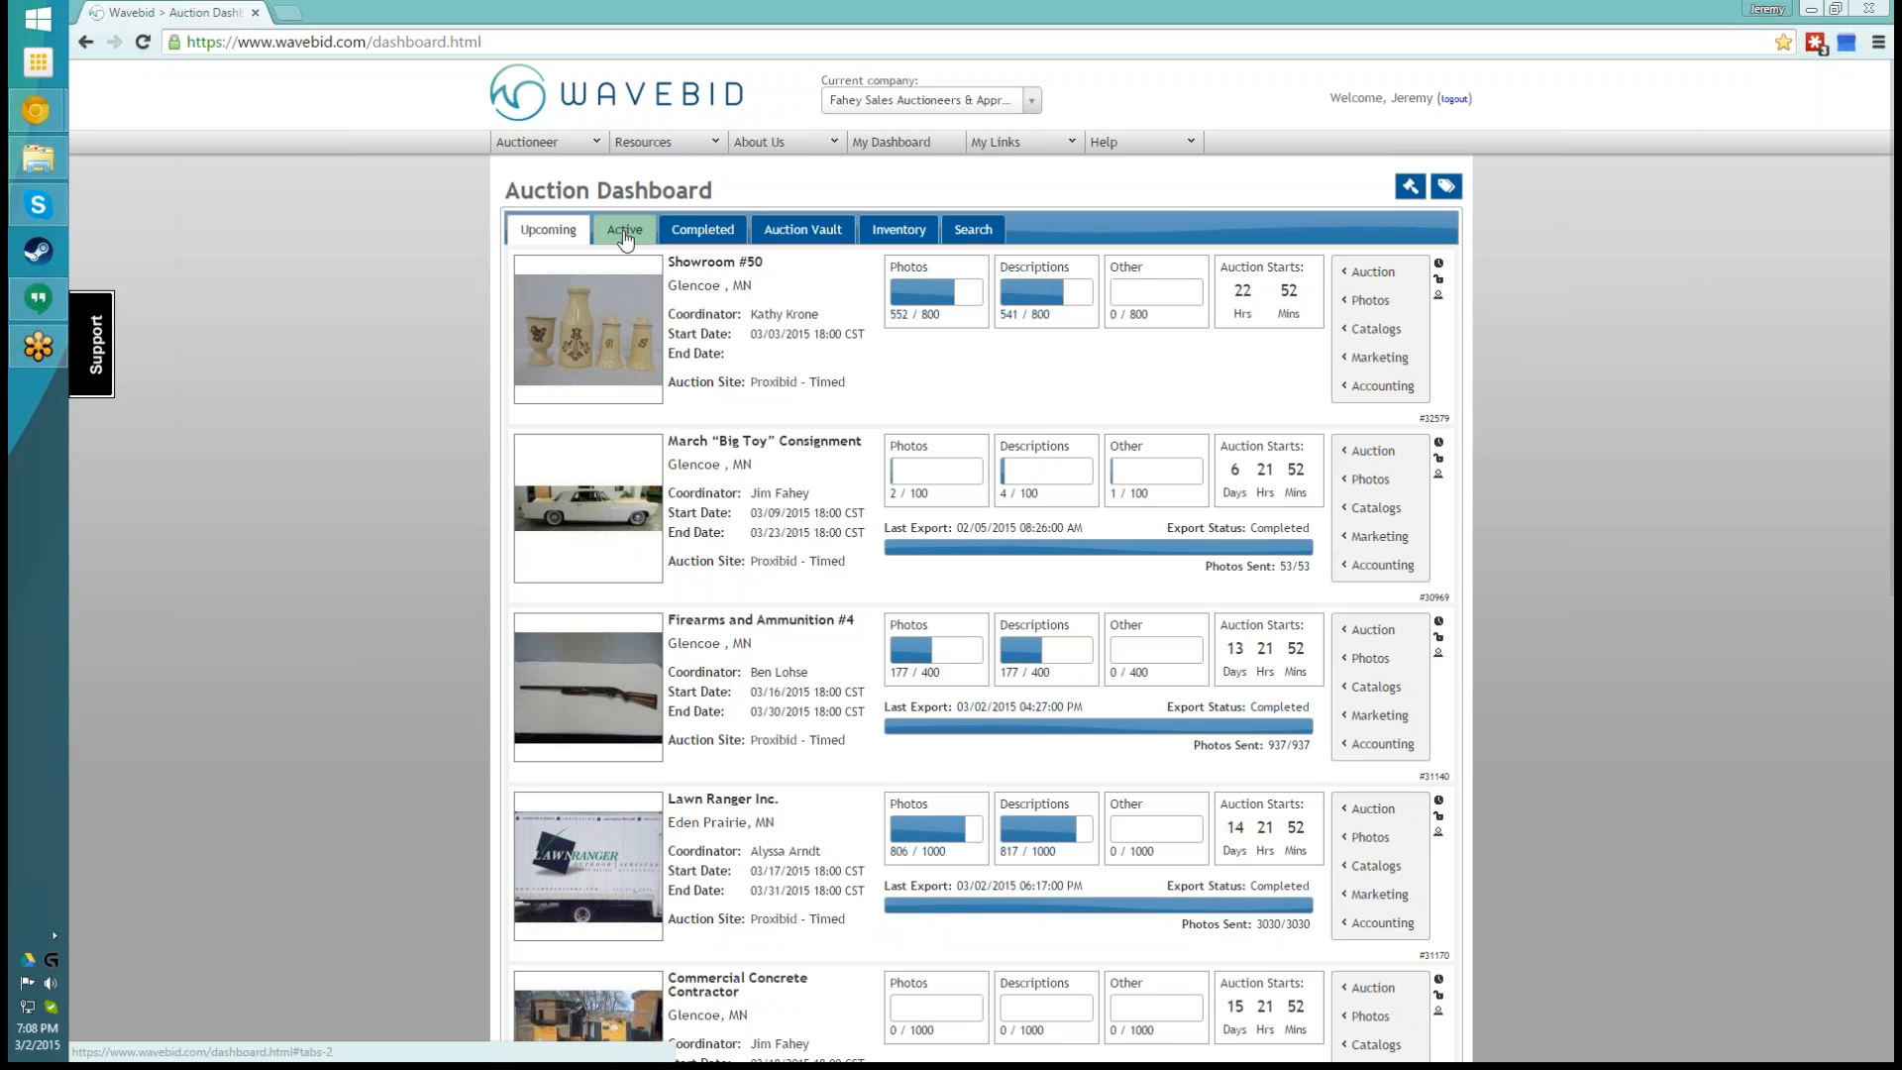
# - Reload the auction dashboard and switch the current company to Progressive Auctions Co
pyautogui.click(888, 146)
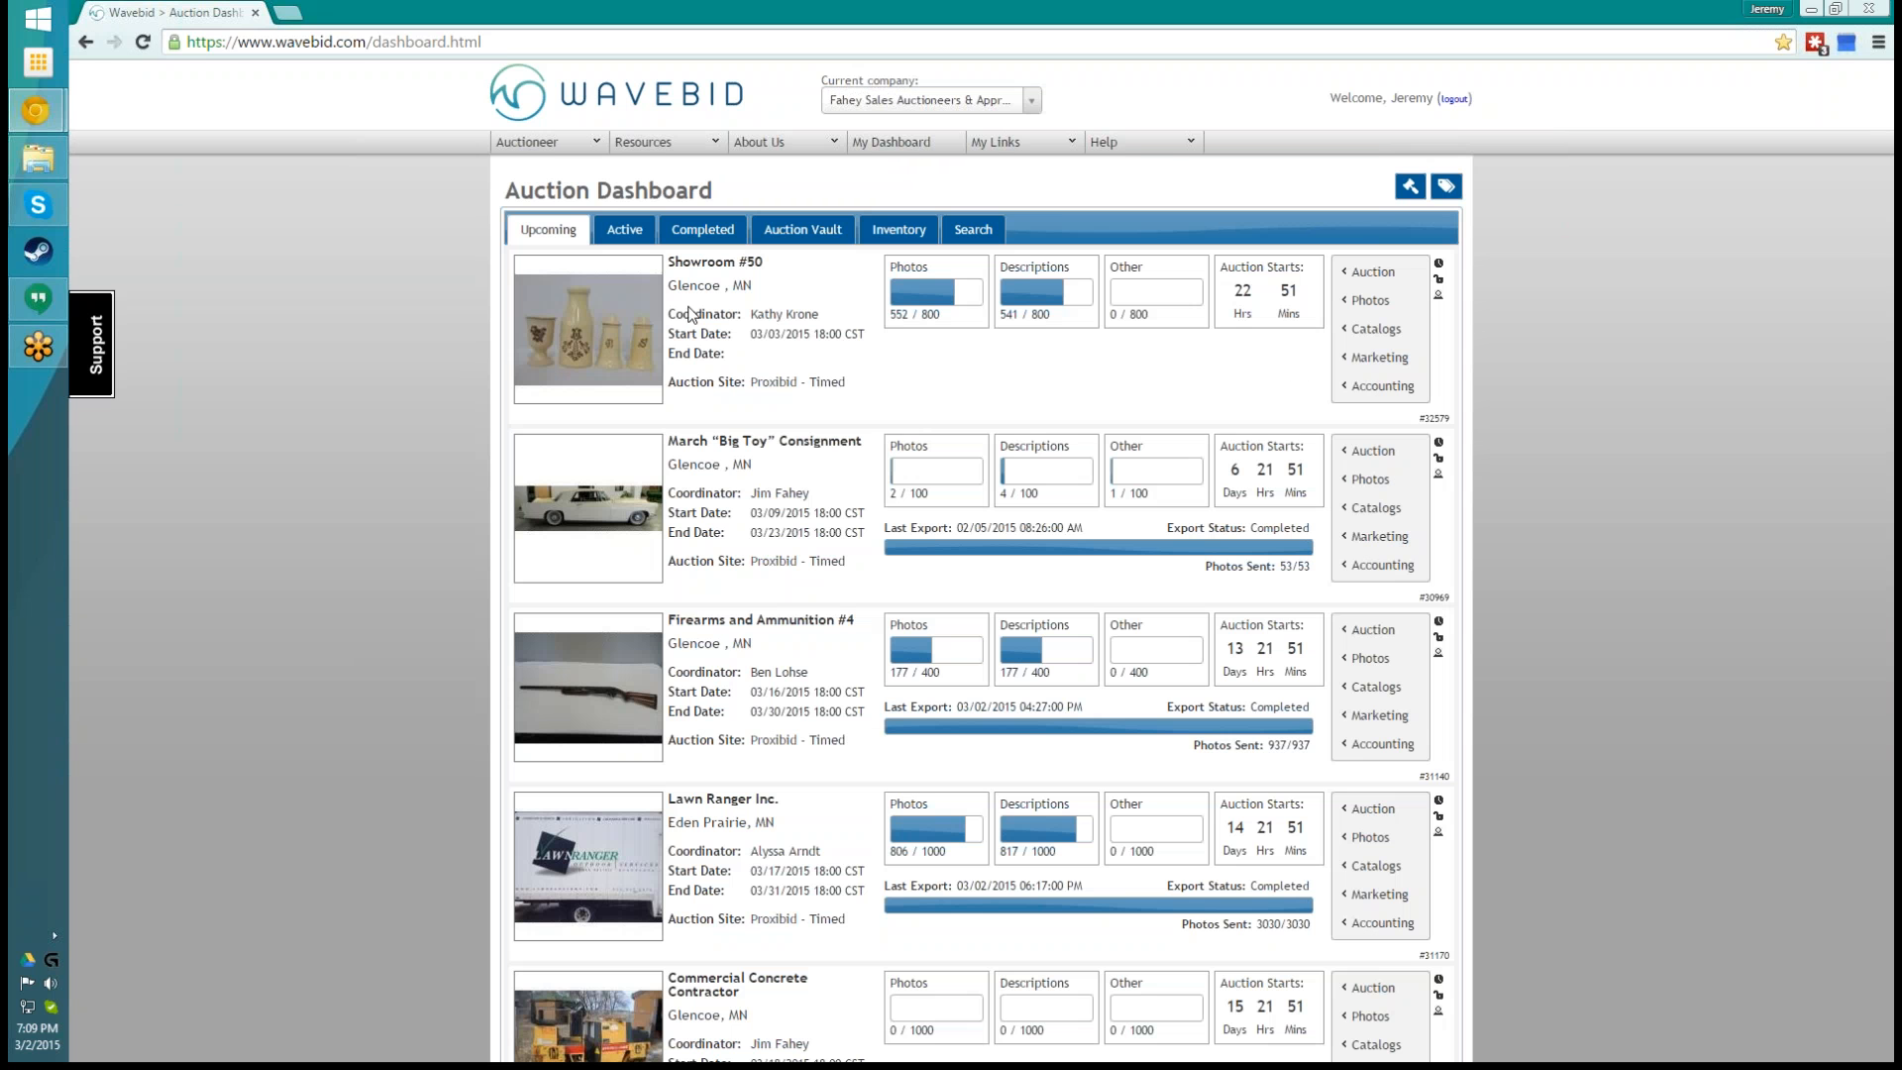
pyautogui.moveTo(1371, 314)
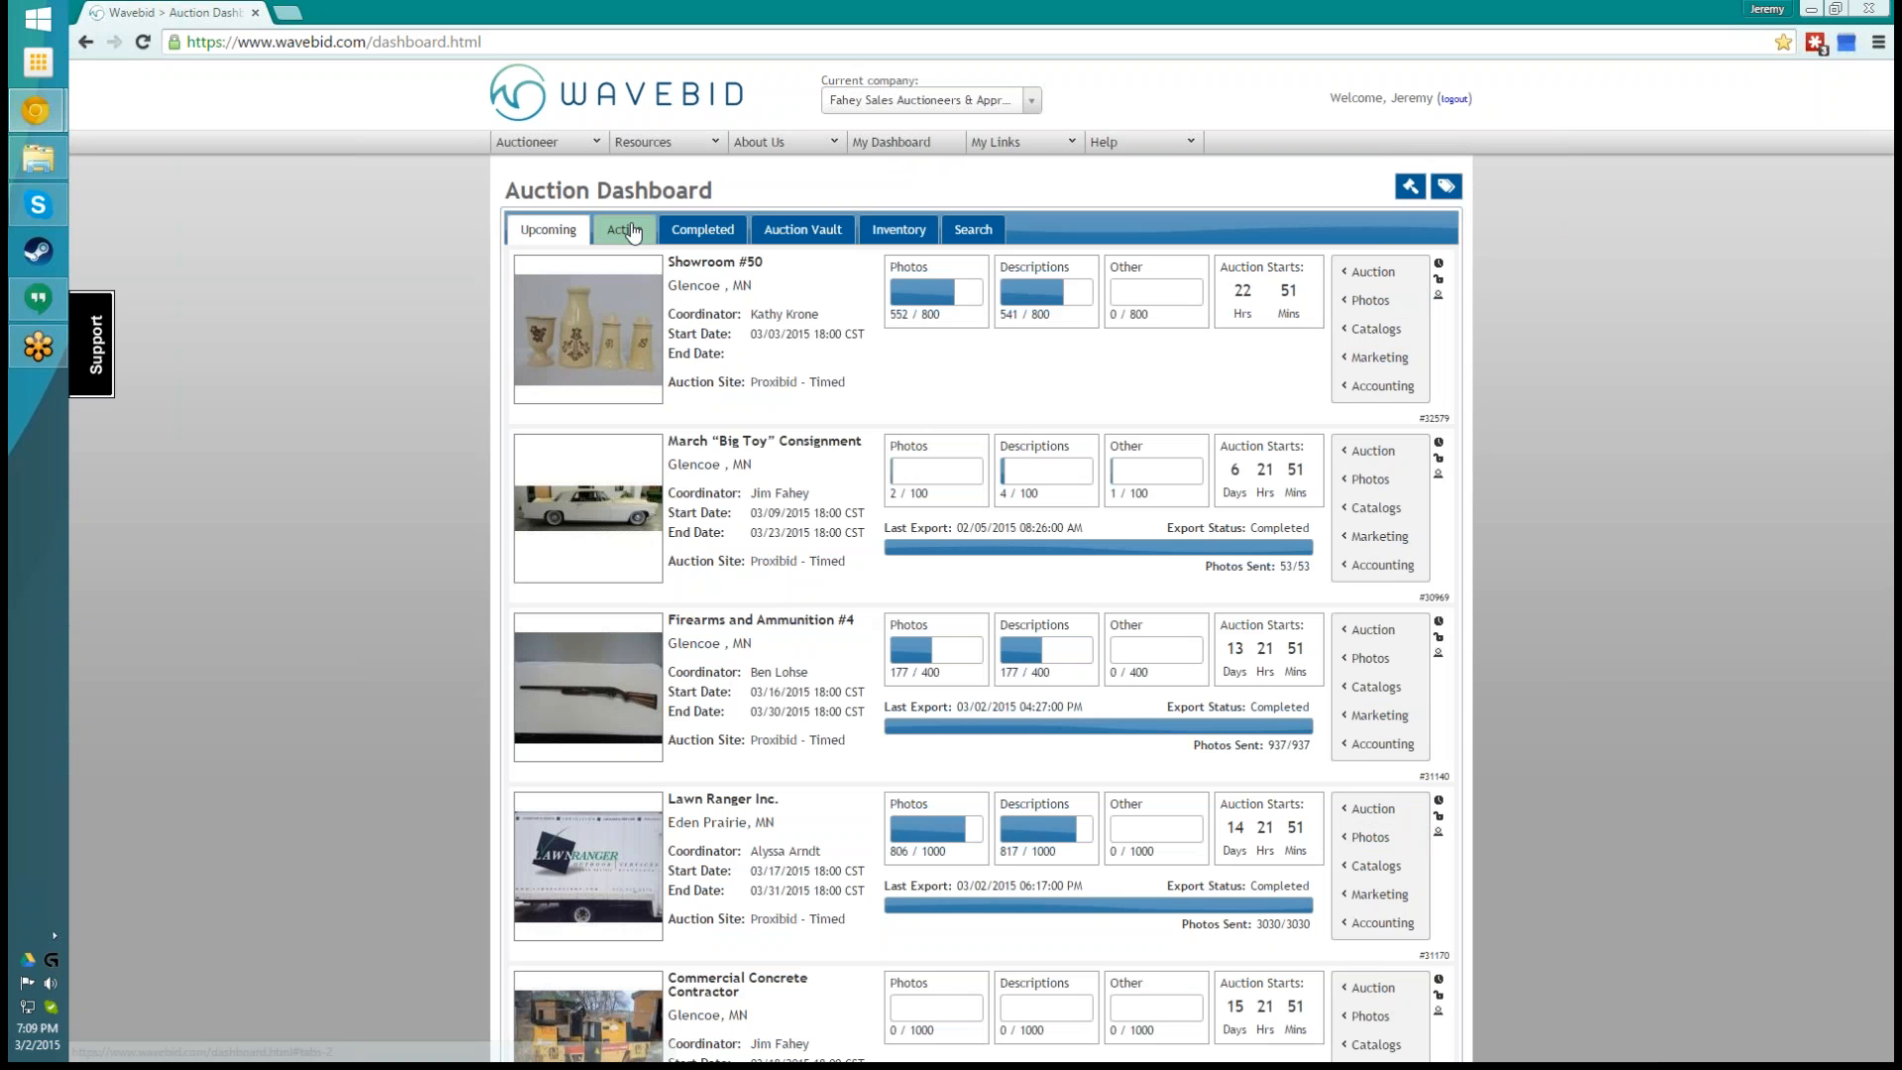
pyautogui.click(874, 103)
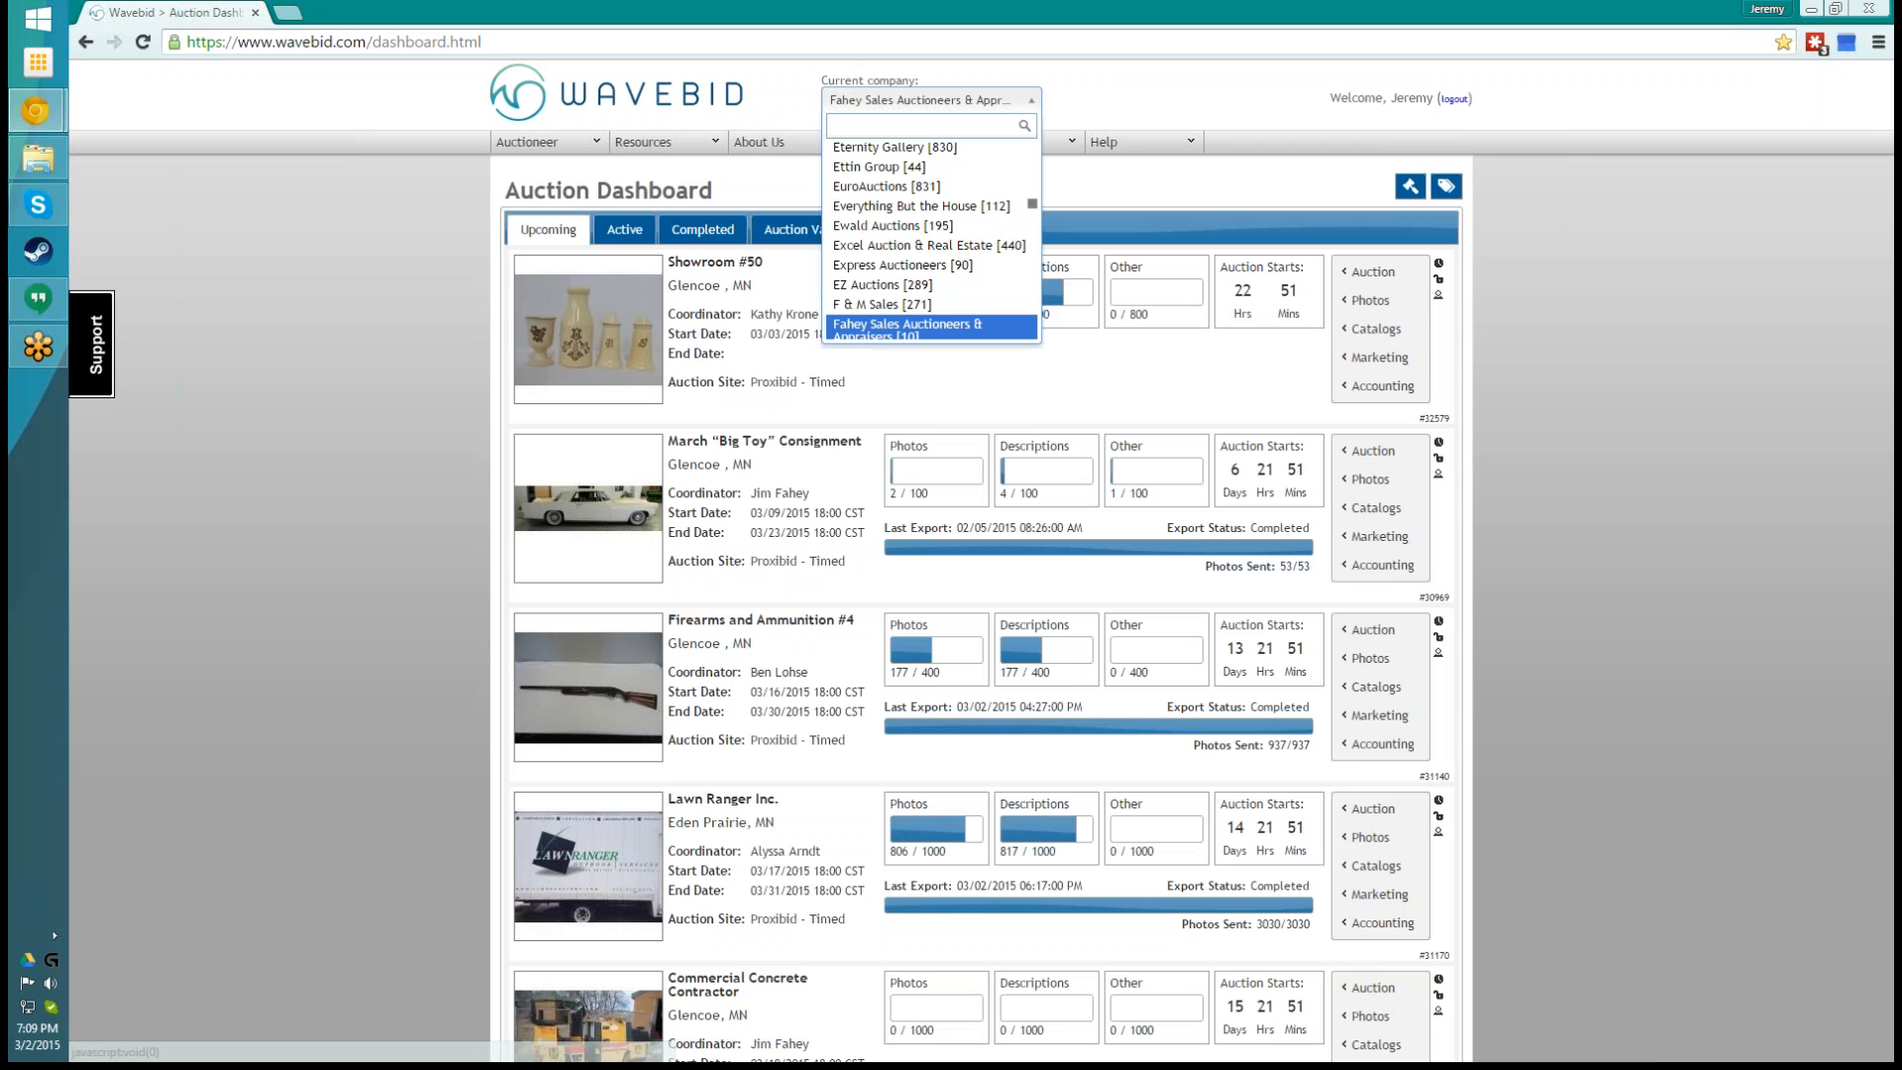
pyautogui.write('progress')
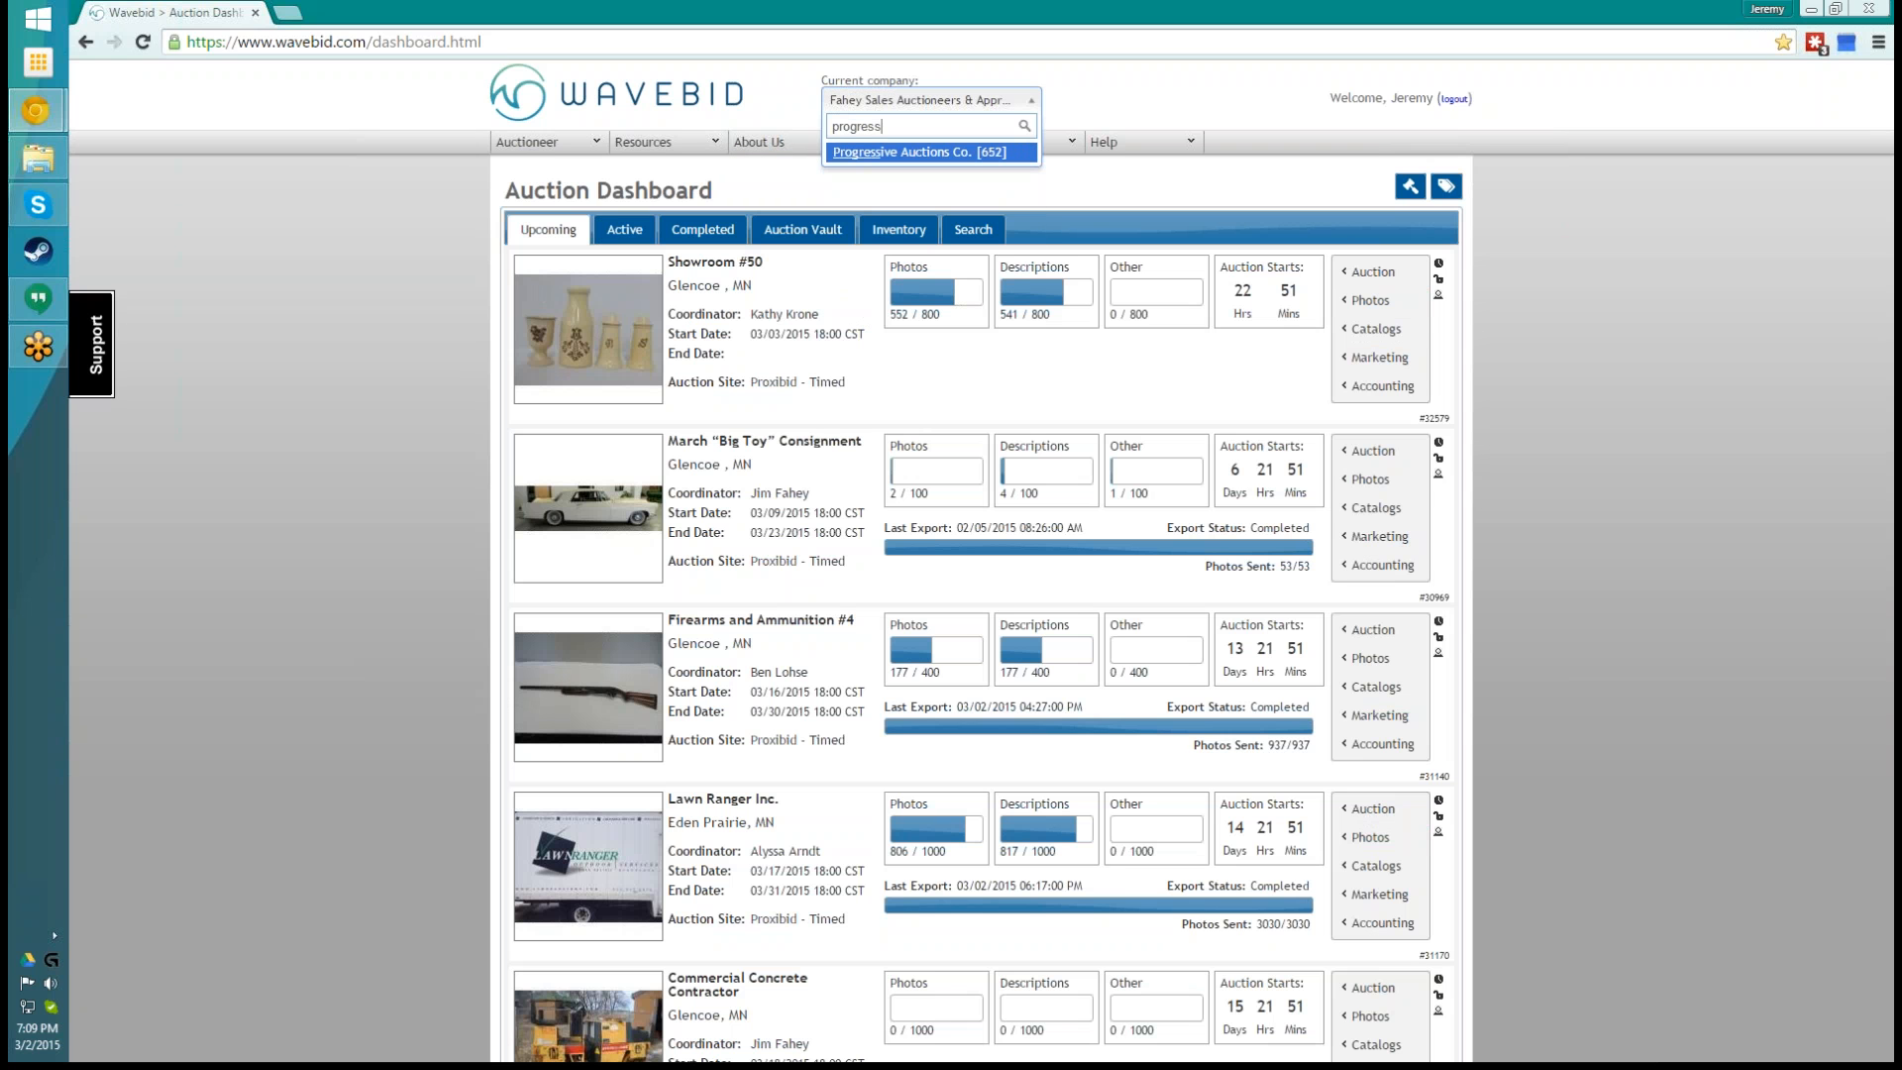
pyautogui.press('Return')
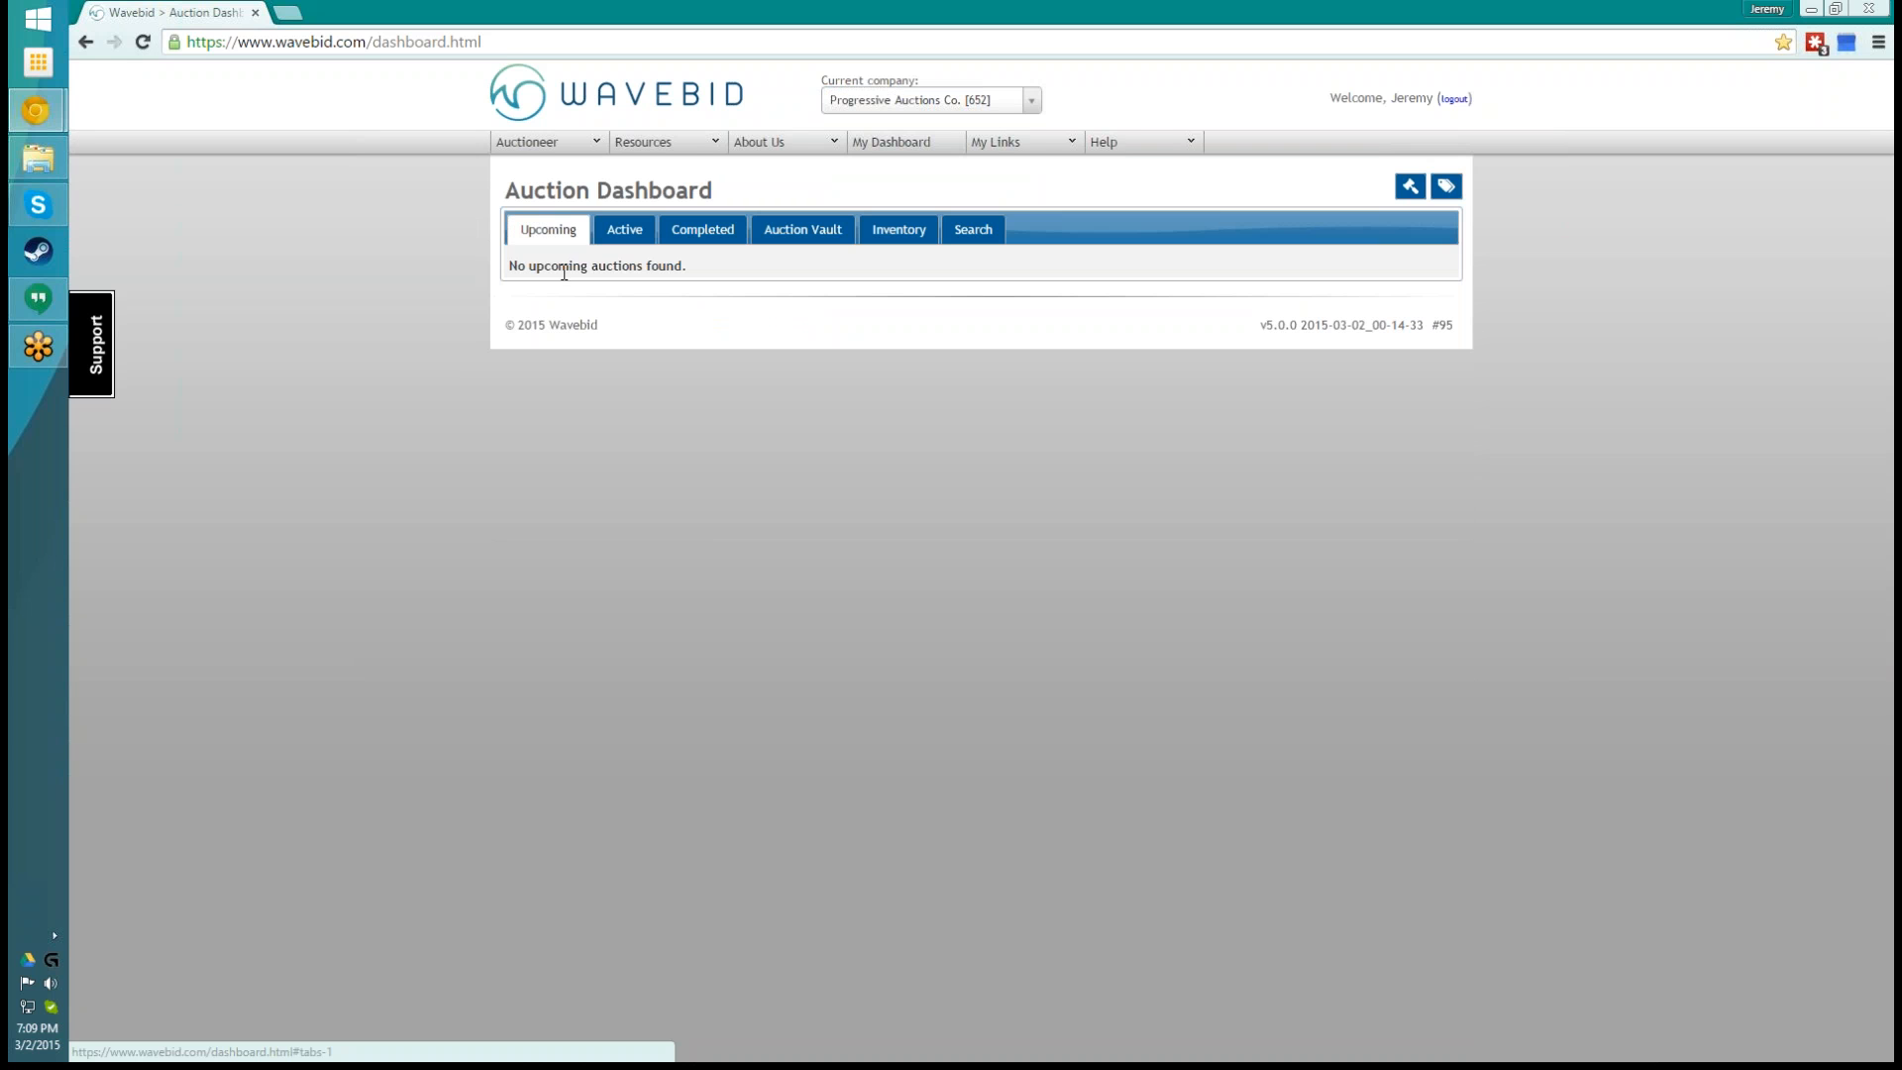
# - View the company's active auctions and look through its completed auctions
pyautogui.click(635, 227)
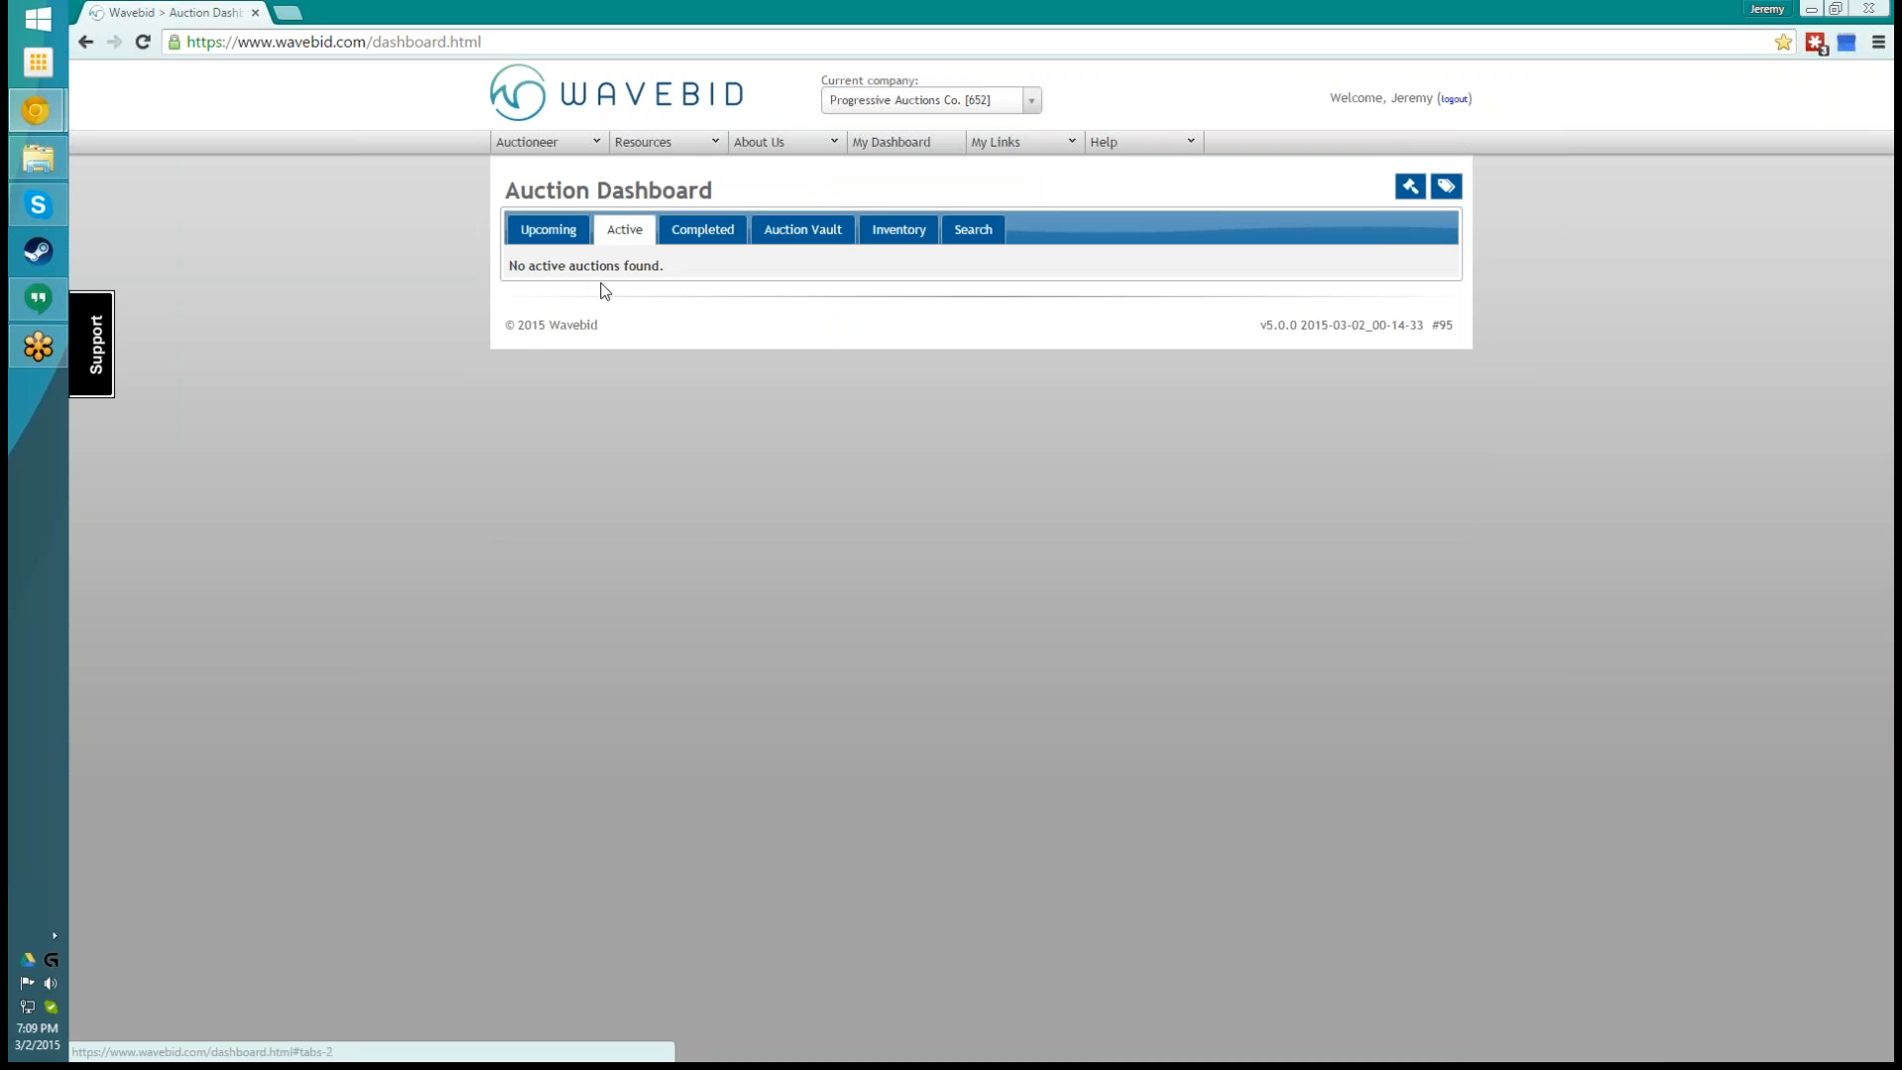
pyautogui.click(709, 230)
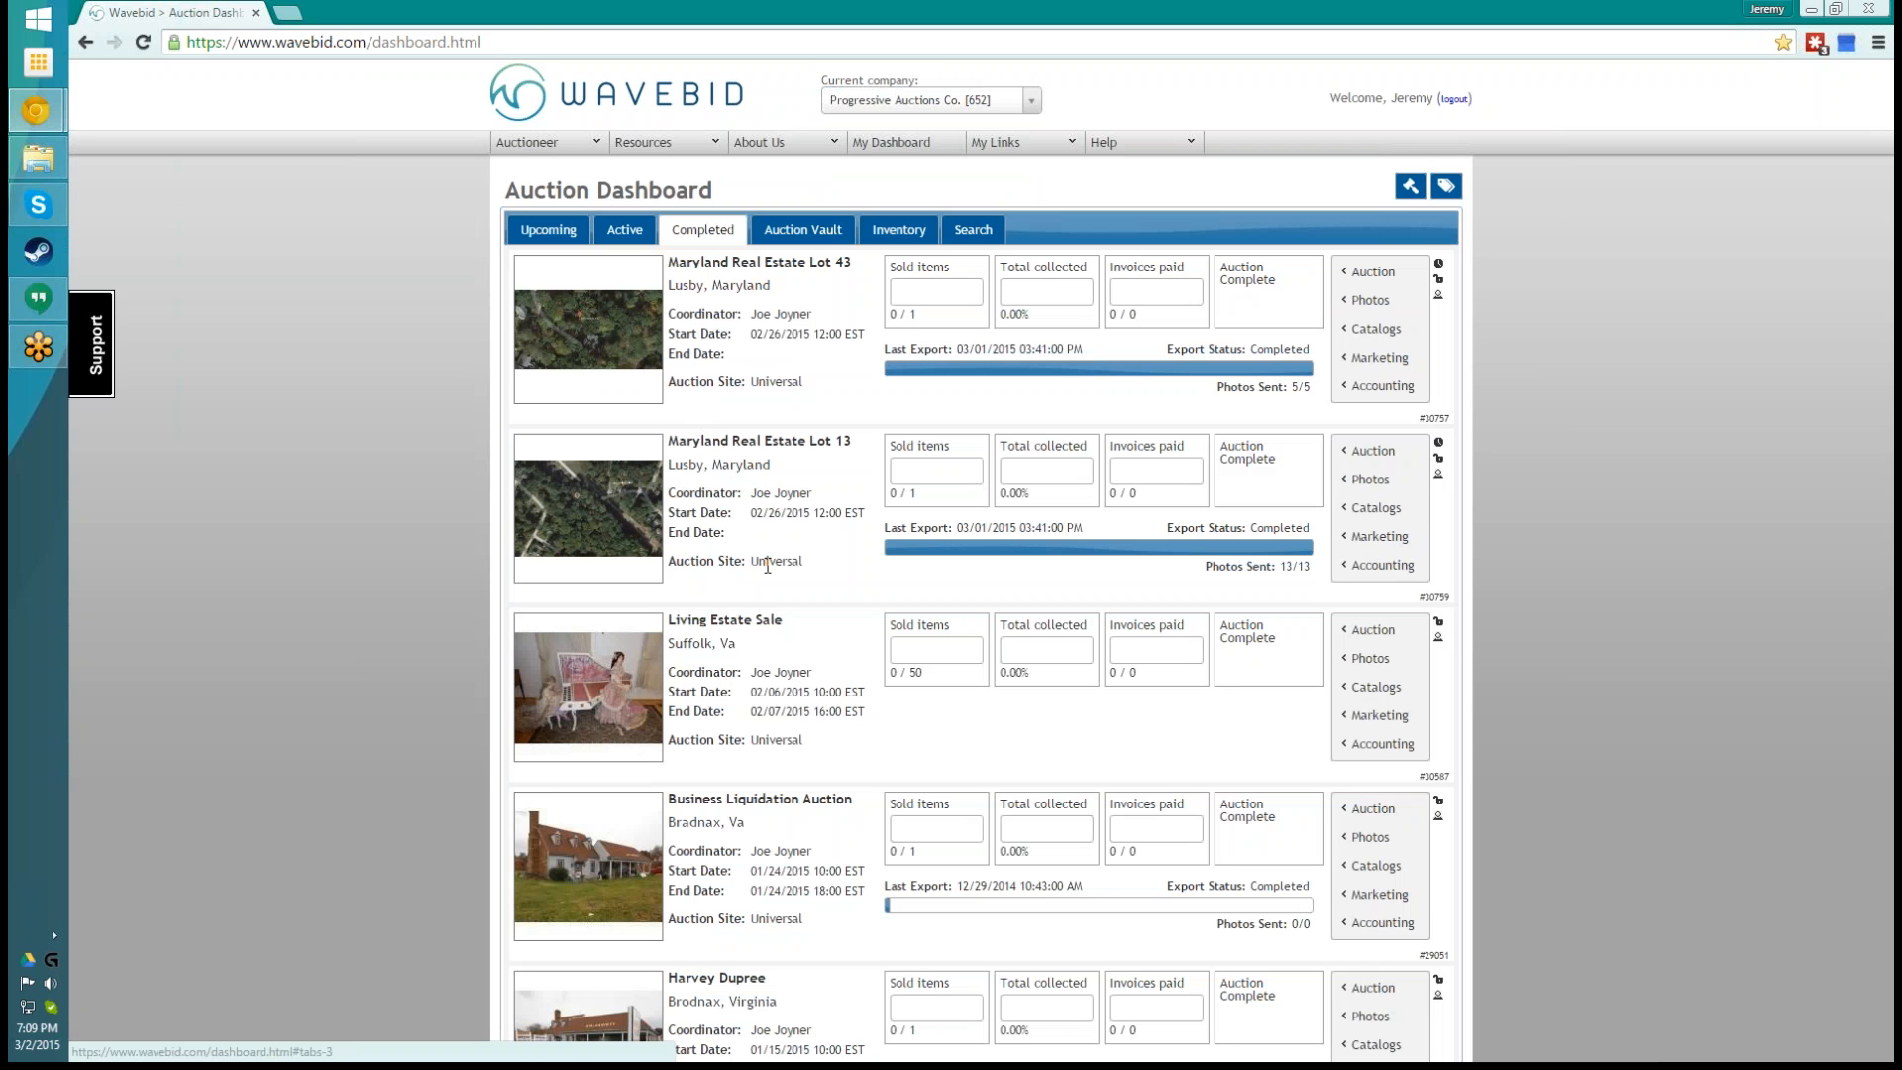
pyautogui.scroll(-1, 768, 564)
pyautogui.scroll(1, 769, 563)
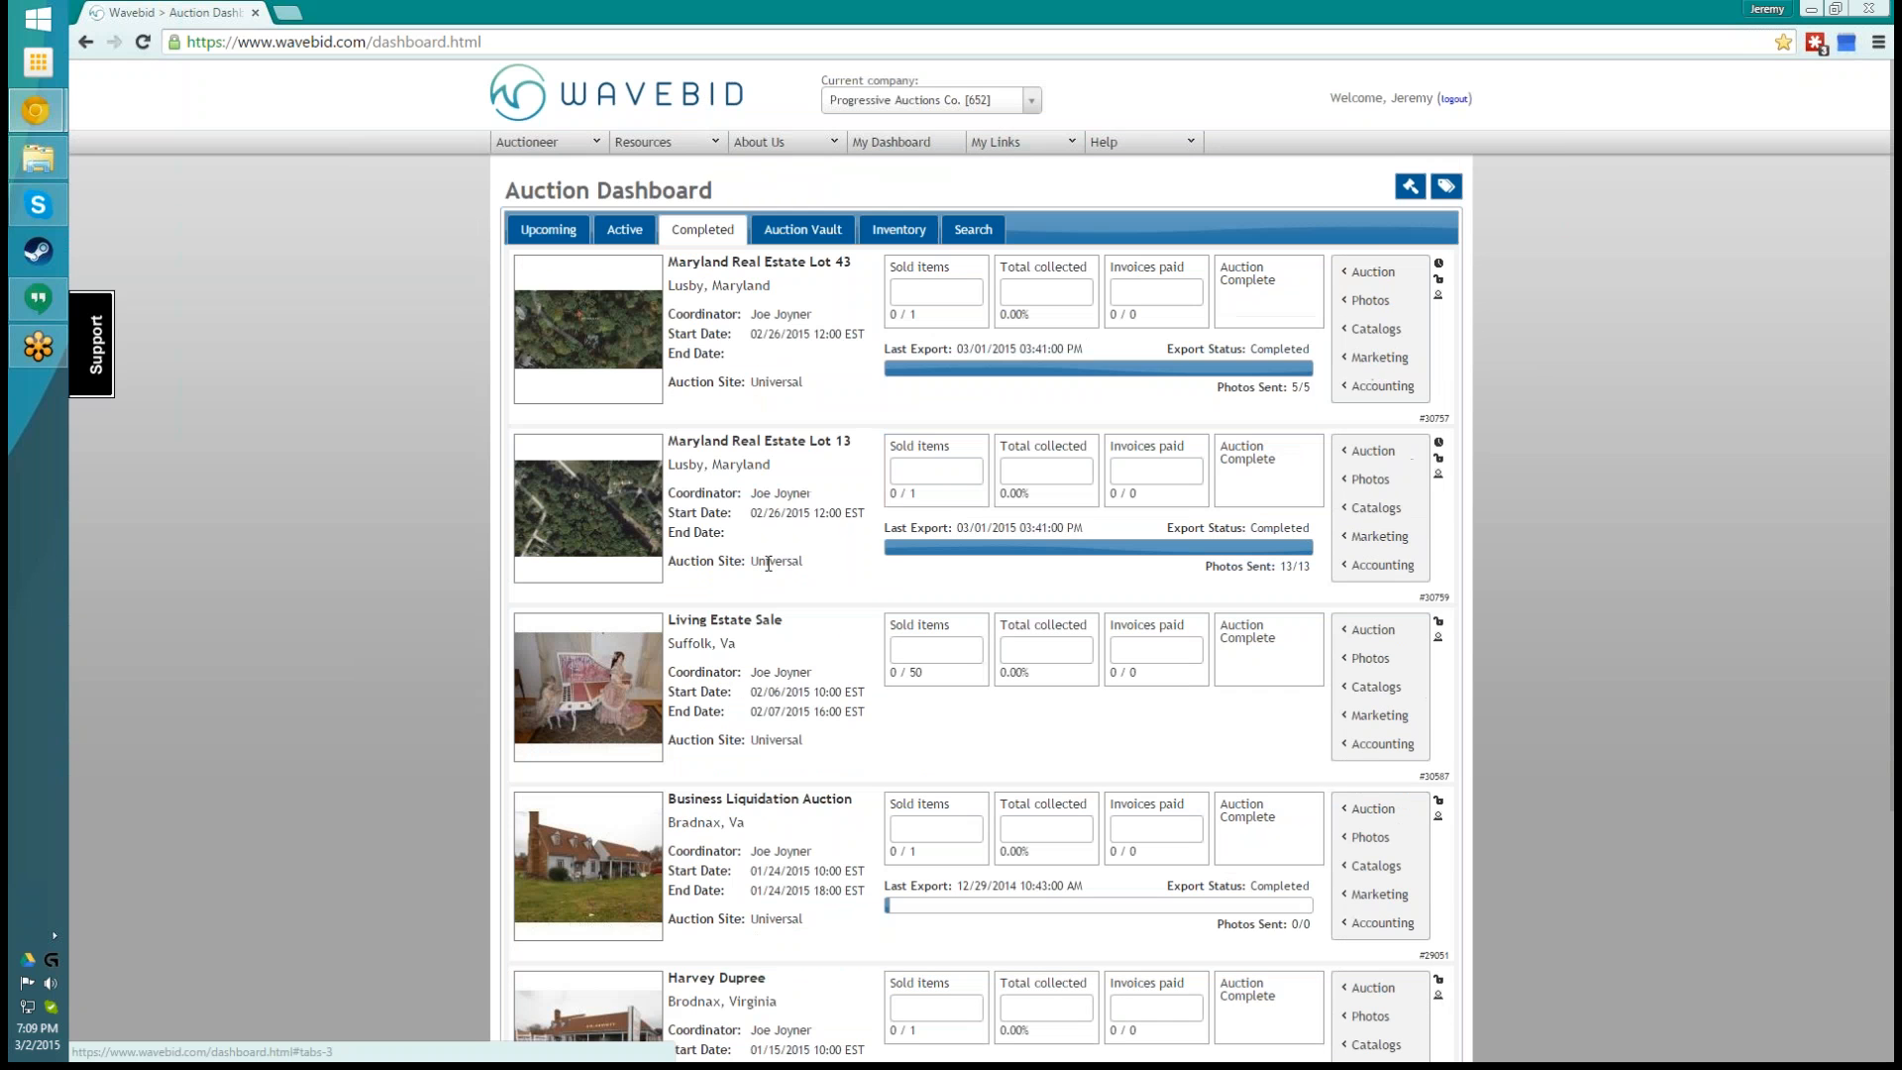
# - Search the Auction Vault without any filters and look through the listed auctions
pyautogui.click(793, 238)
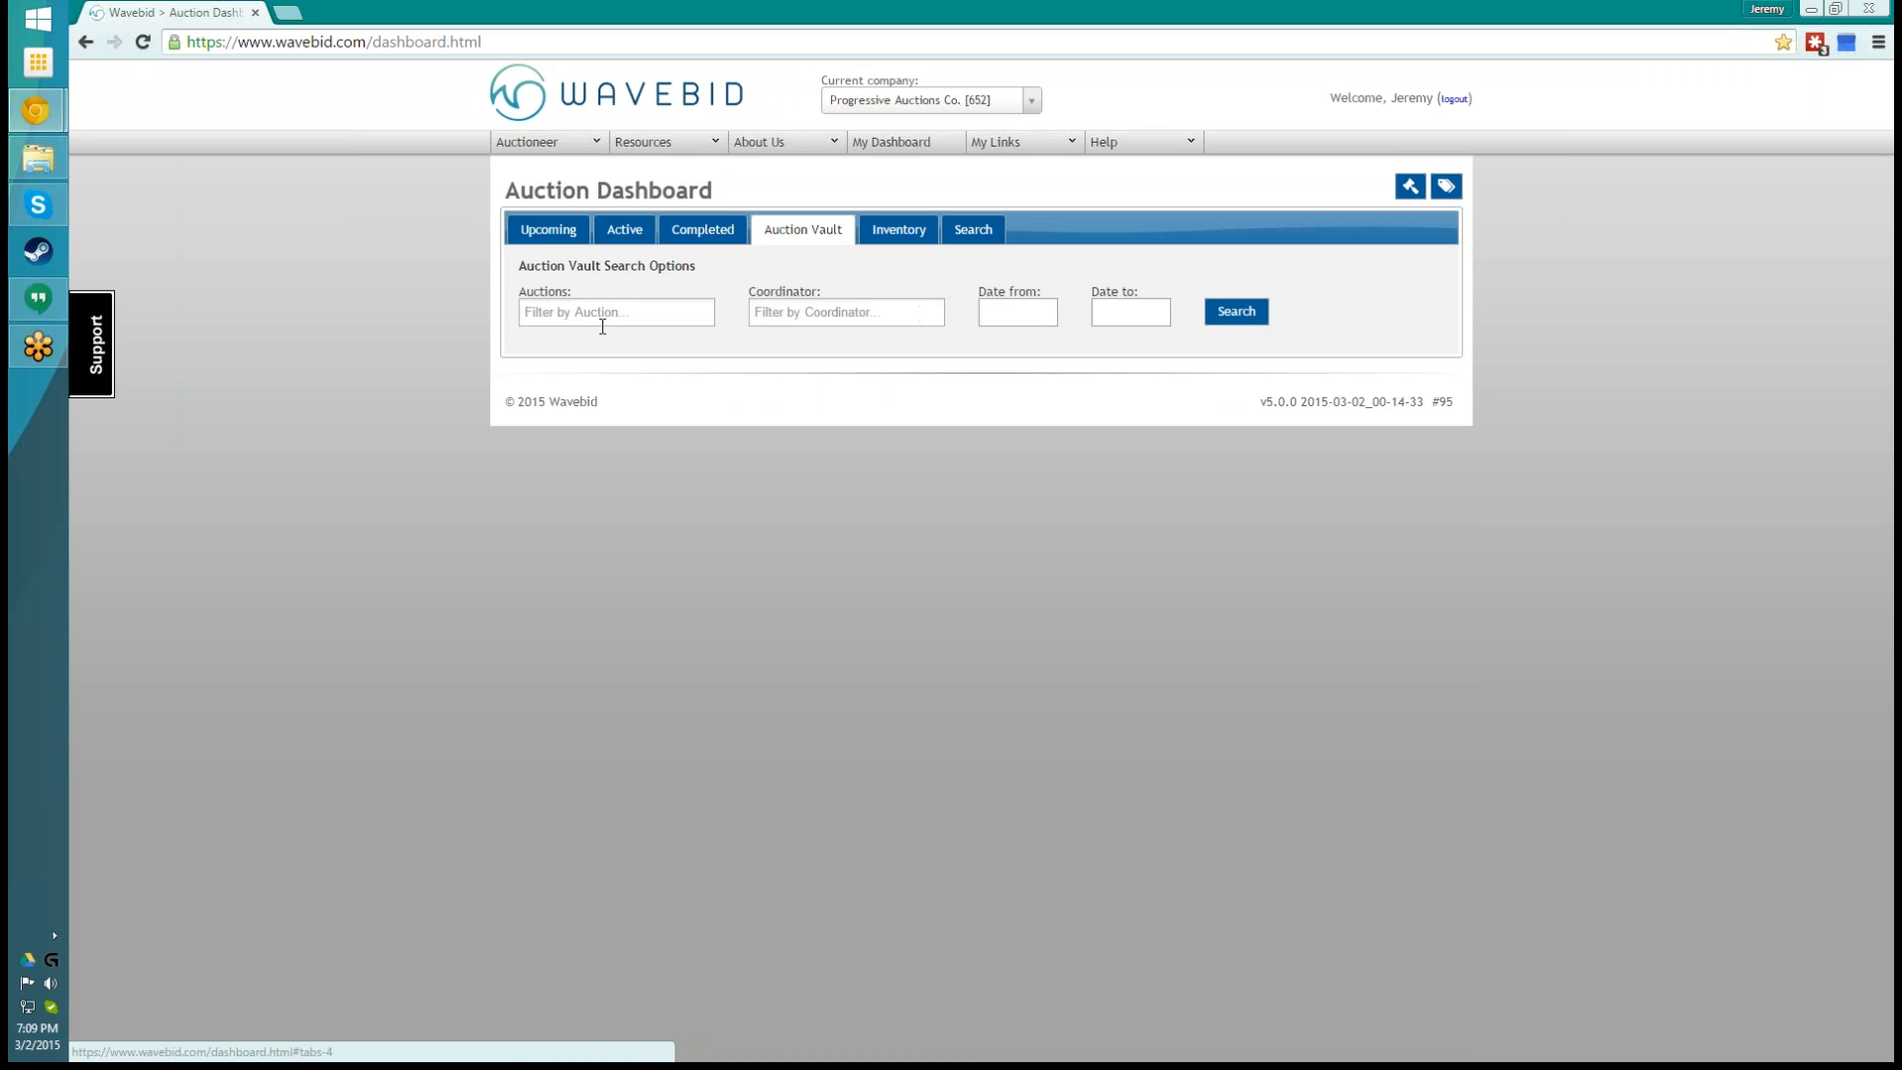
pyautogui.click(1236, 311)
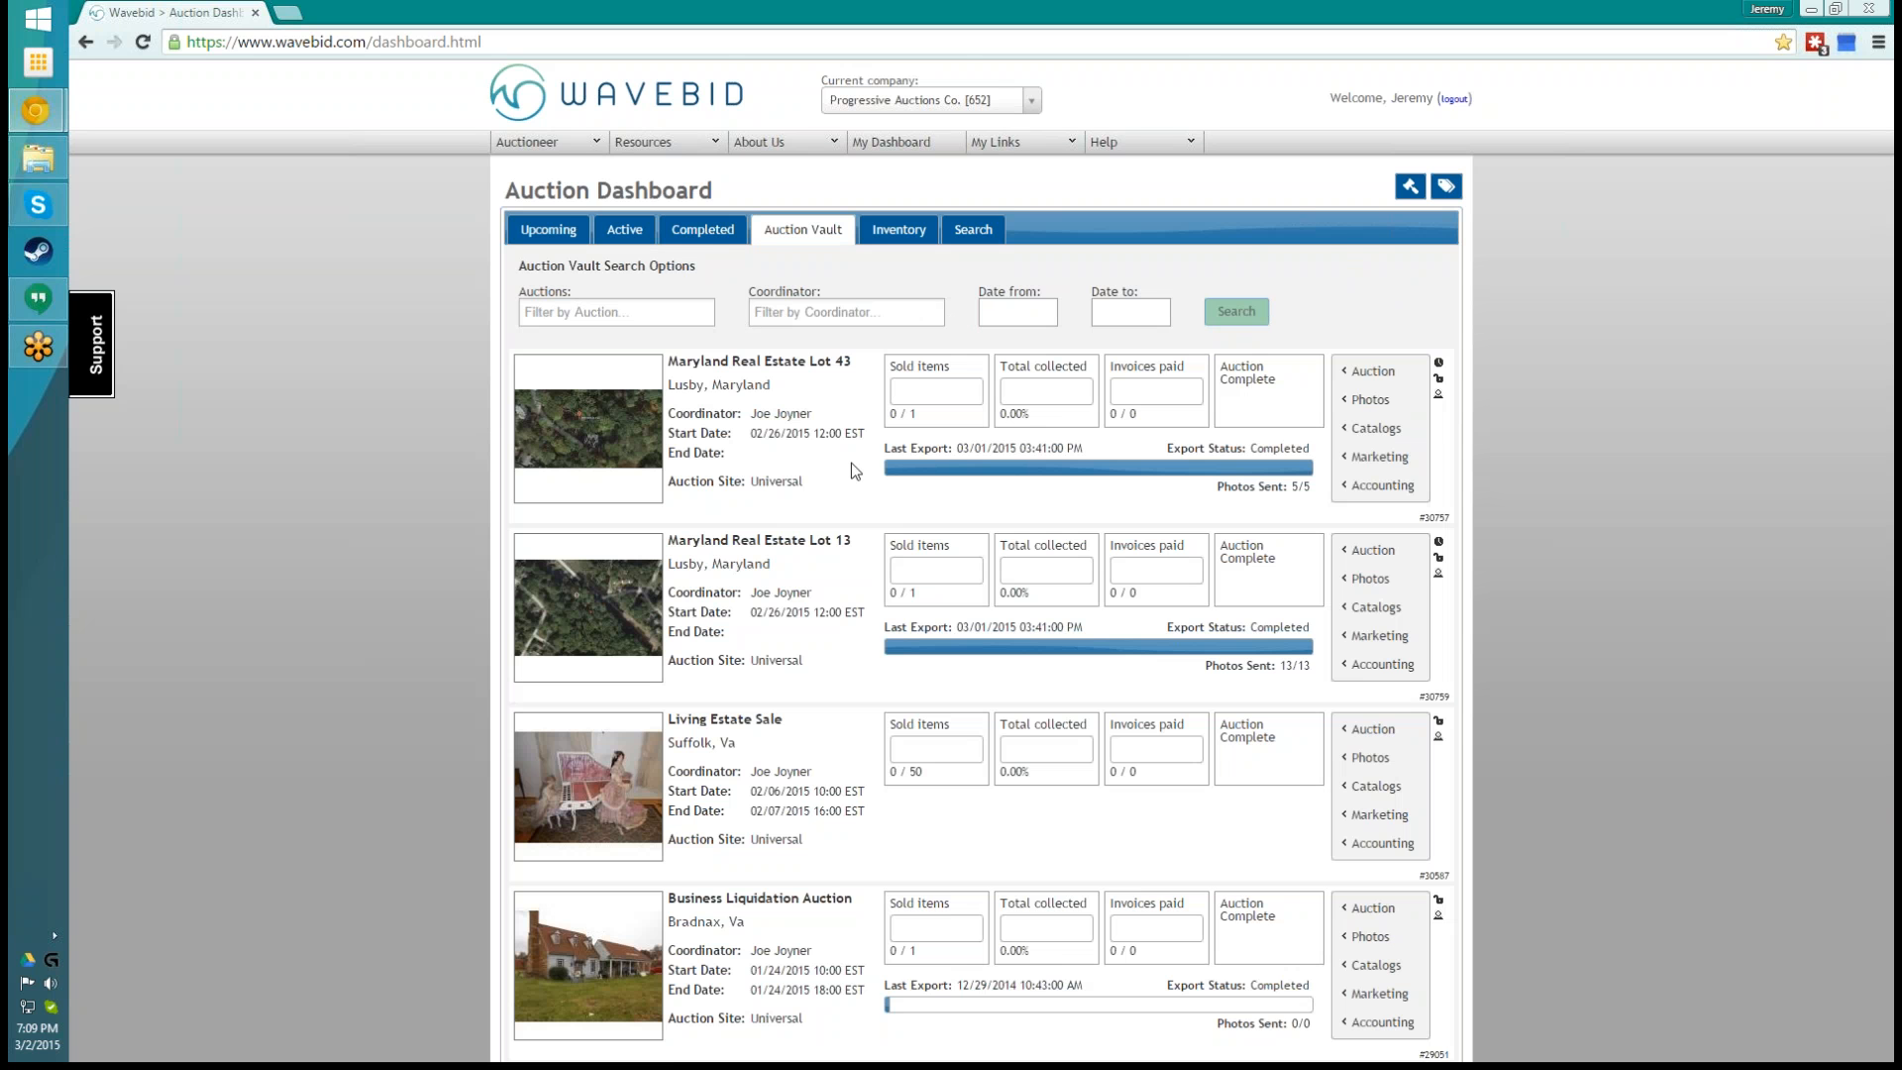
pyautogui.scroll(-8, 936, 480)
pyautogui.scroll(-7, 862, 735)
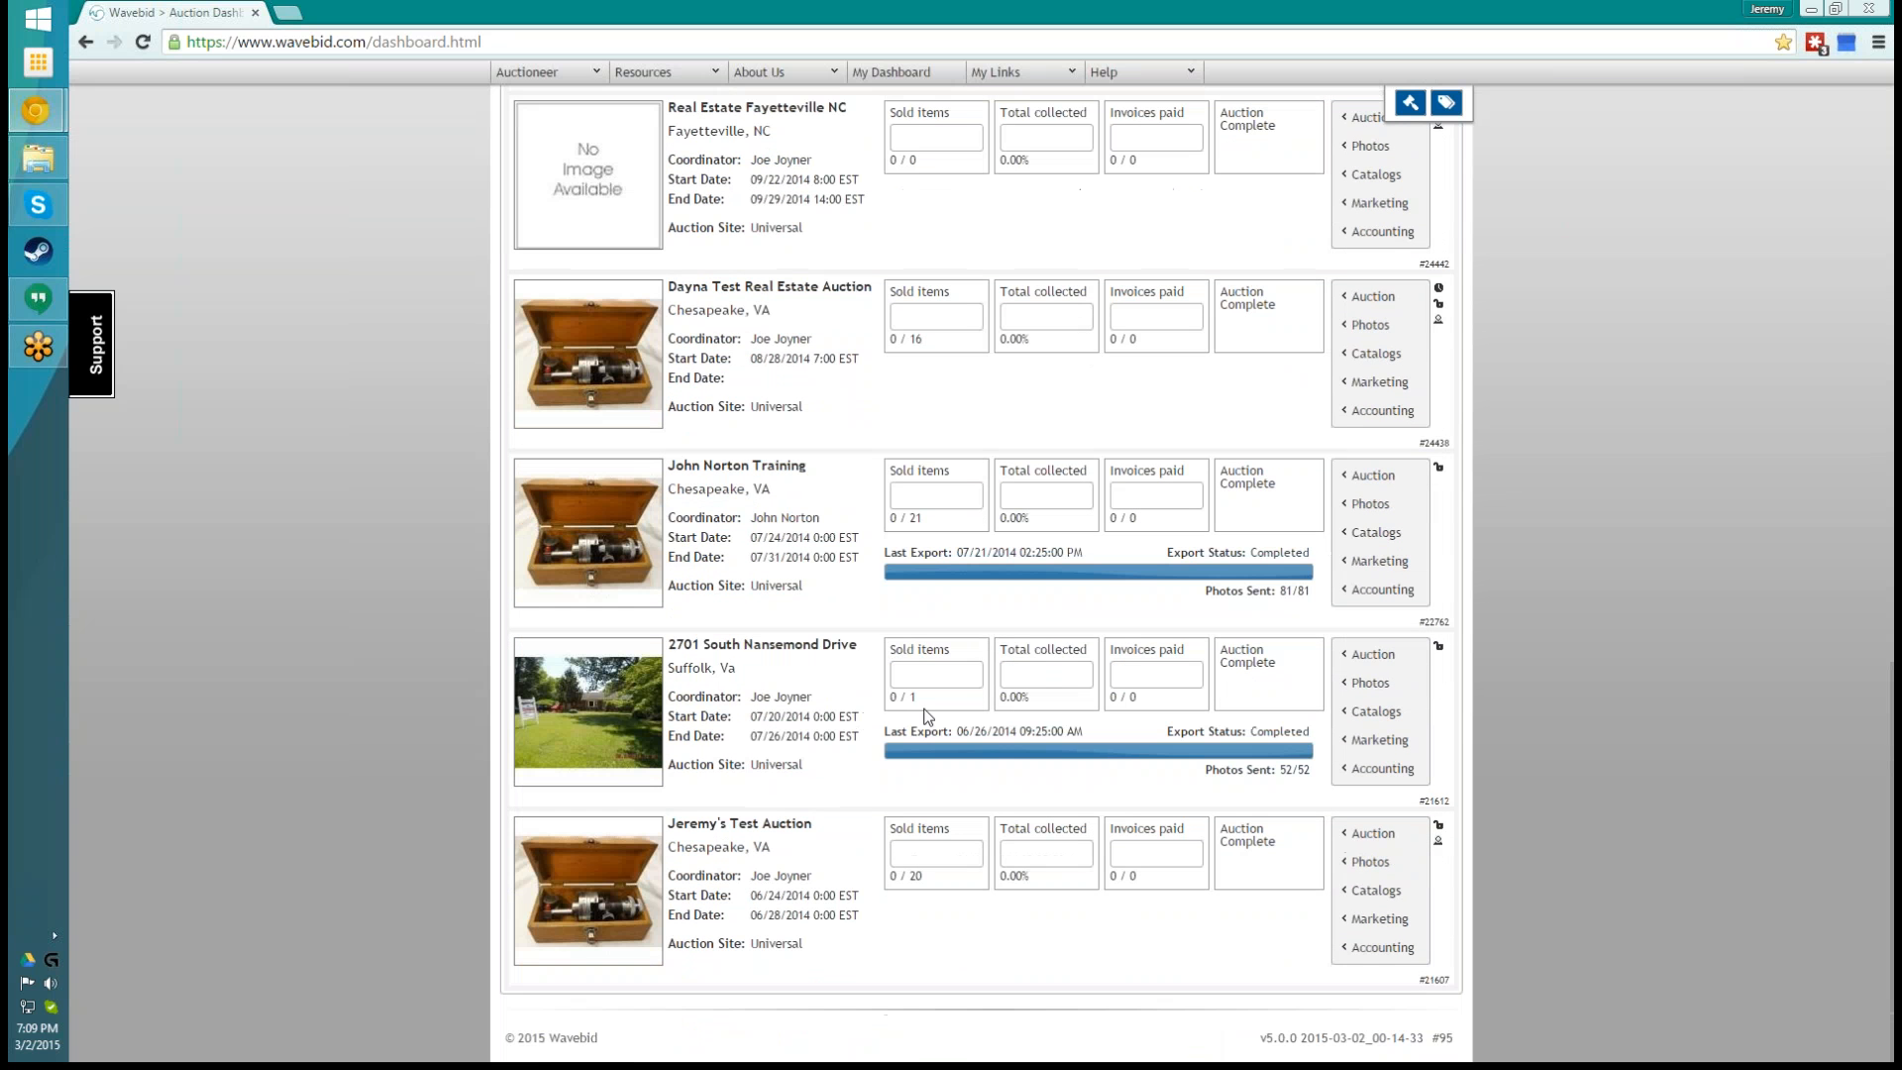
pyautogui.scroll(15, 1146, 634)
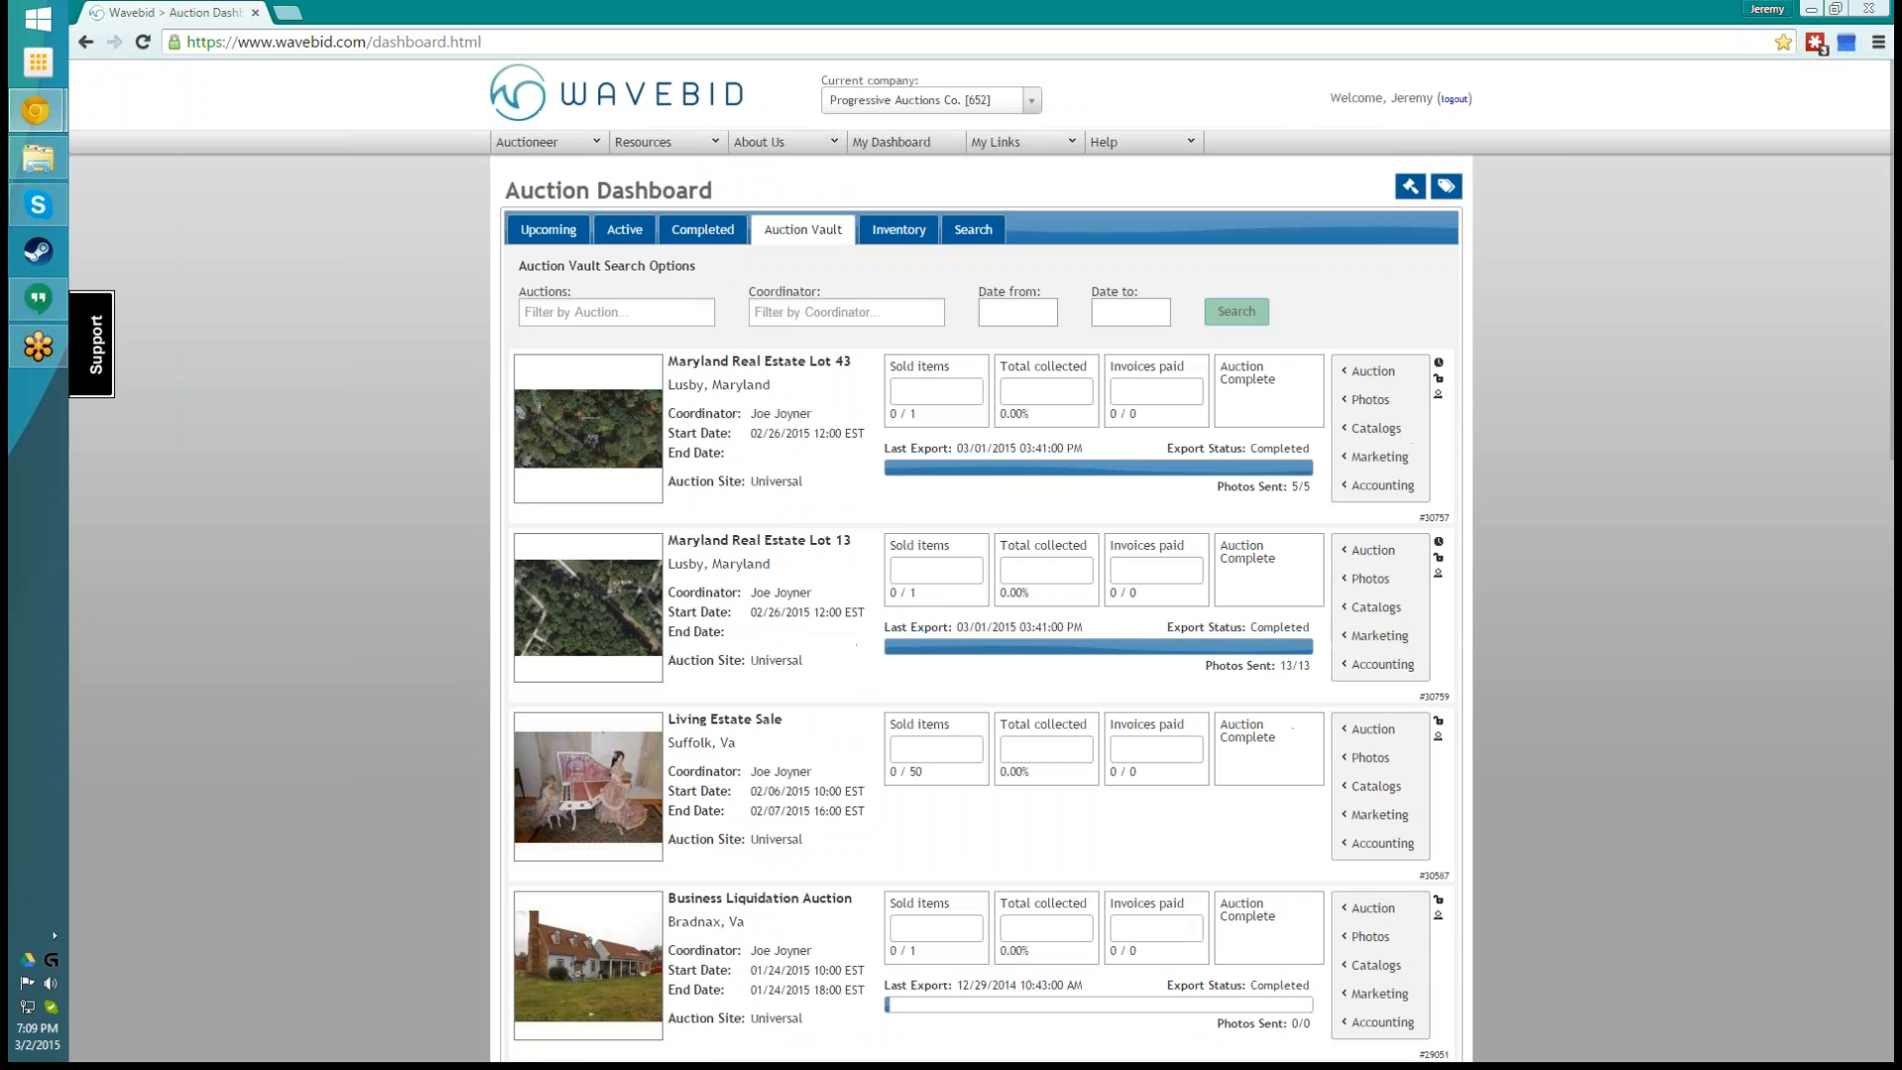
# - Search the company's auction items for "lot" and review the matching items
pyautogui.click(976, 234)
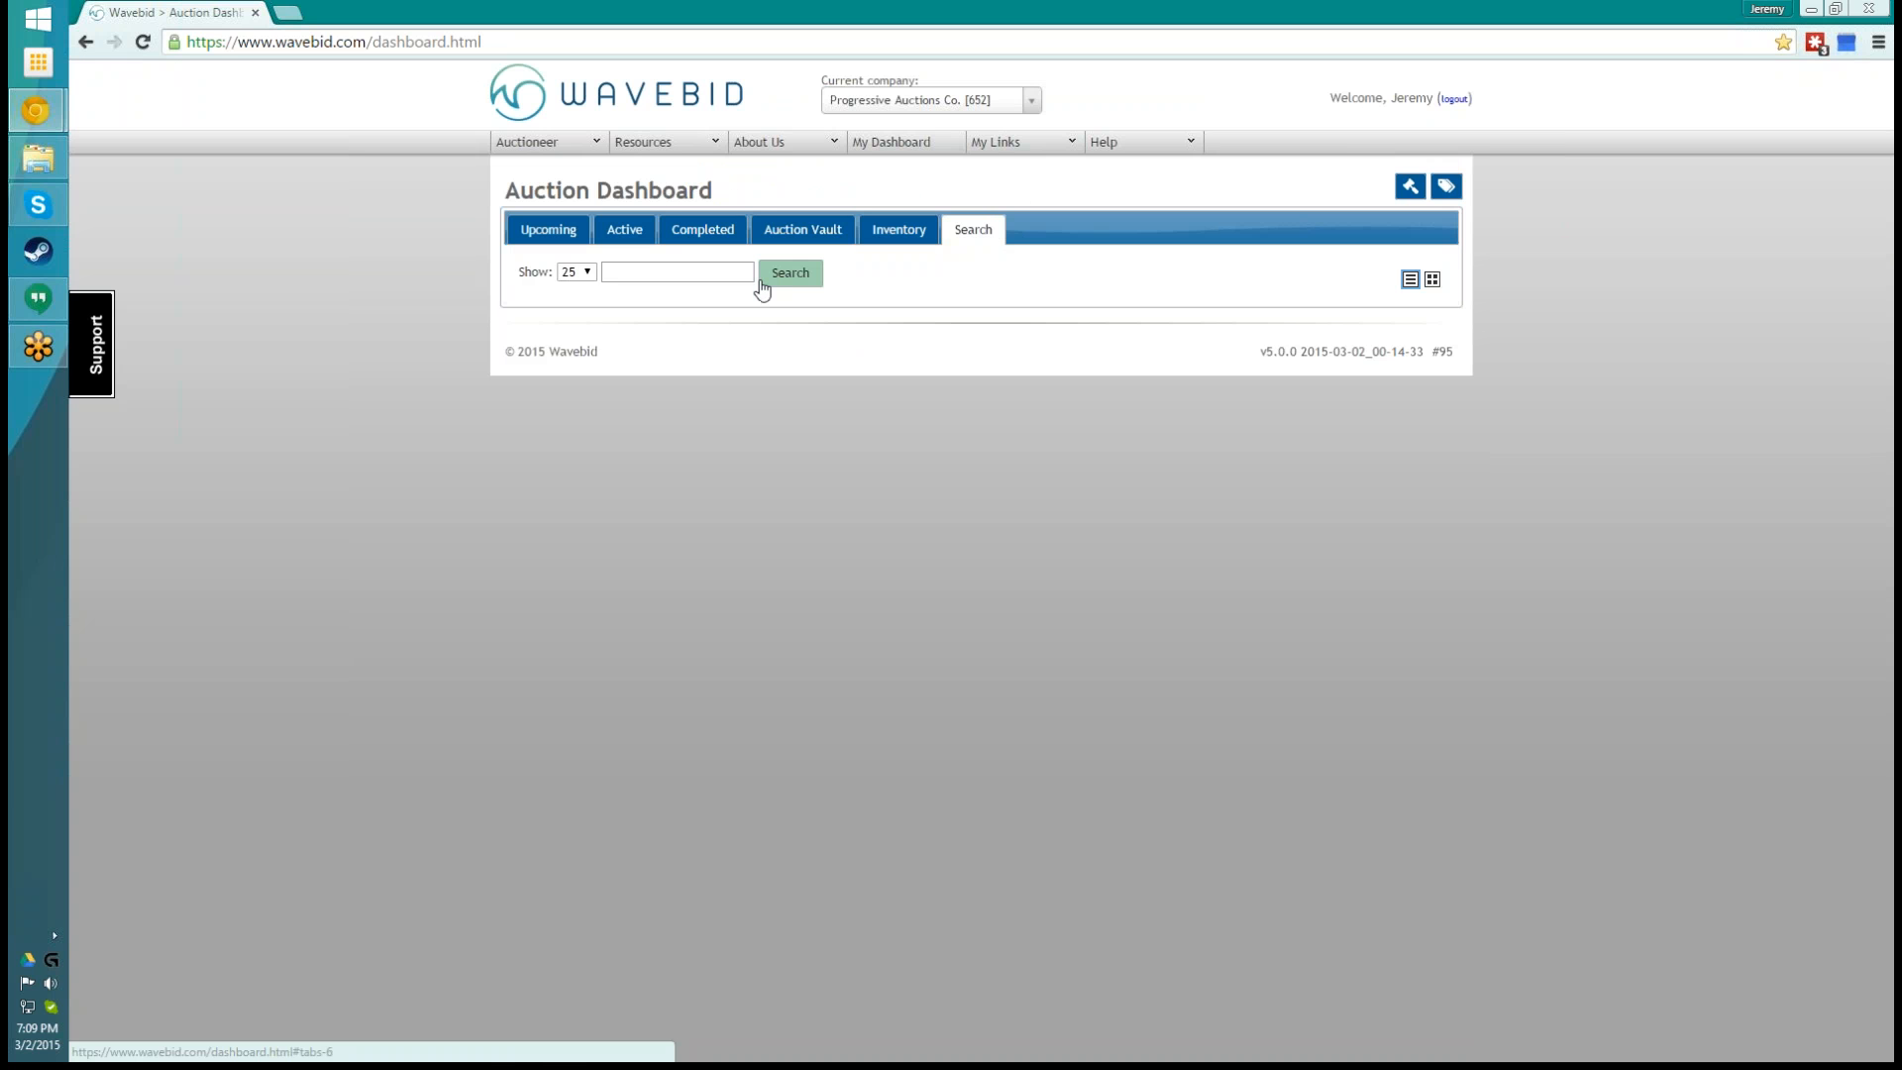
pyautogui.click(688, 271)
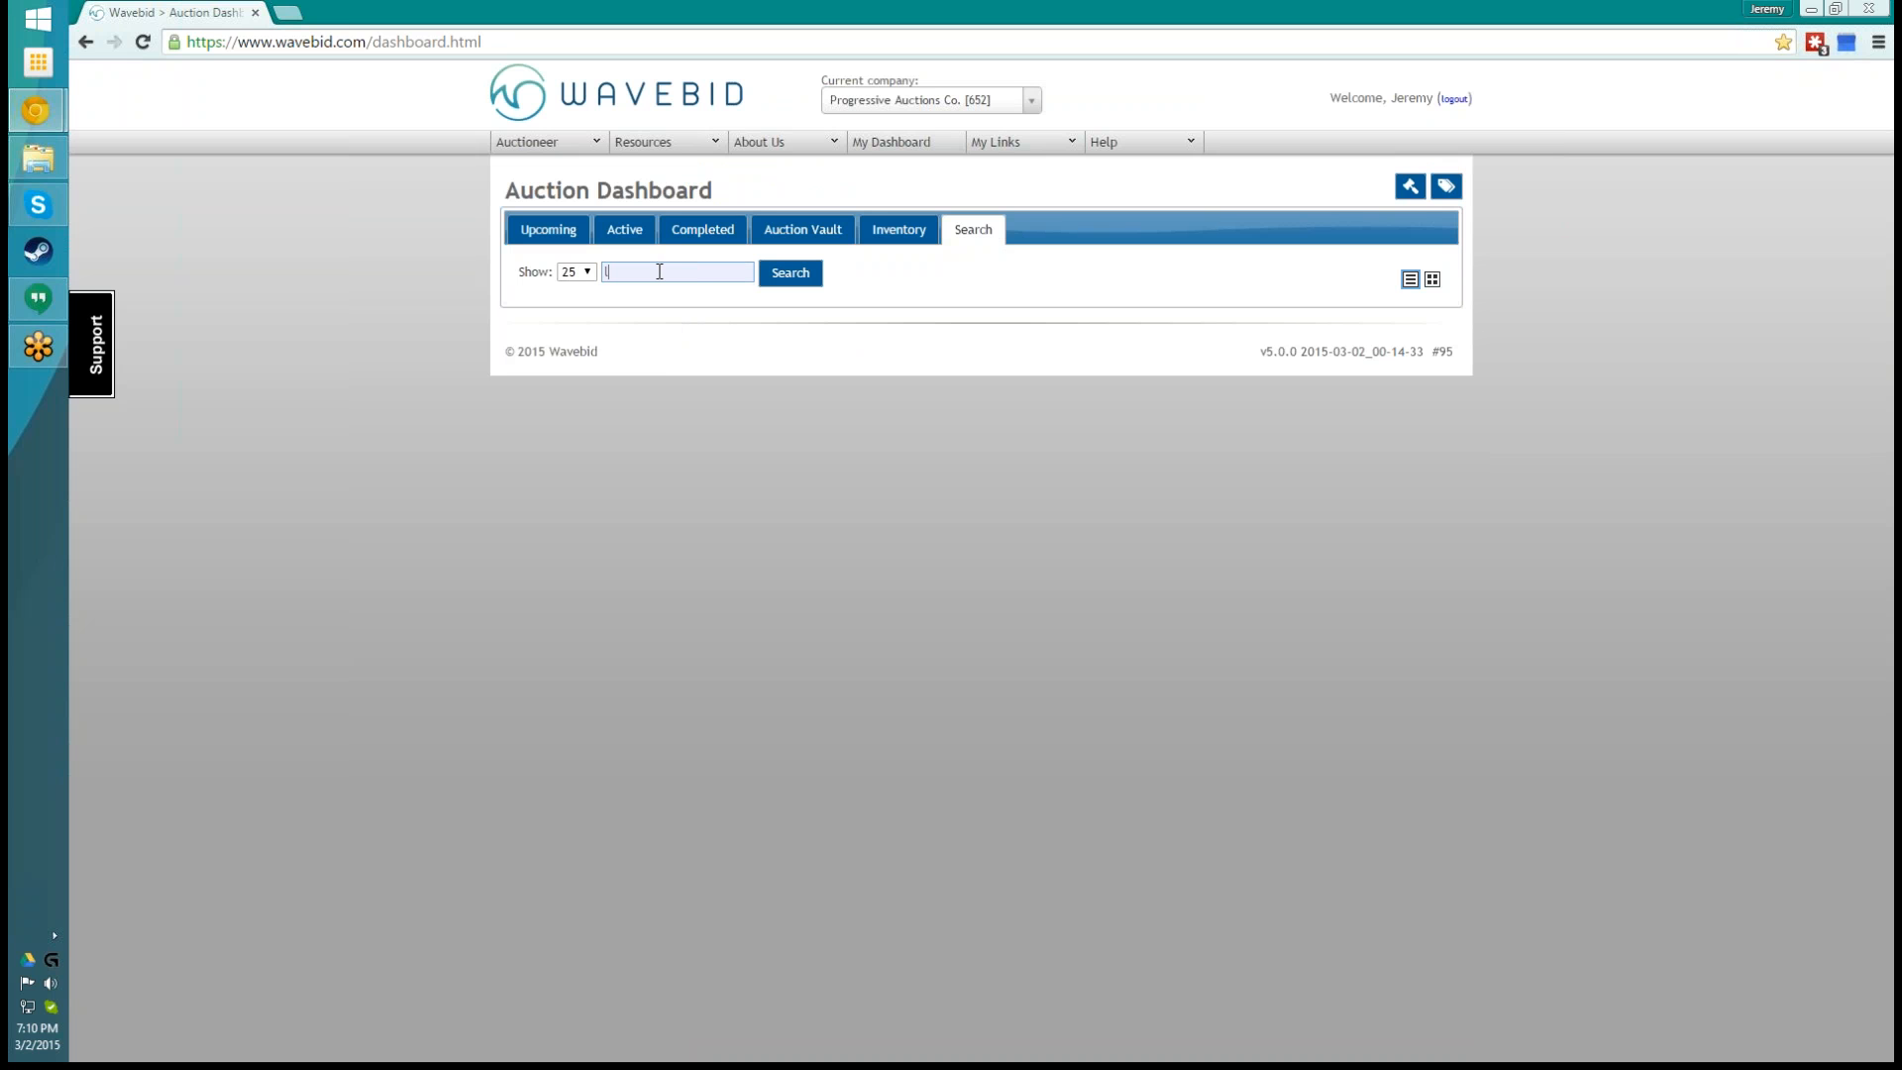
pyautogui.press('Return')
pyautogui.scroll(-2, 664, 277)
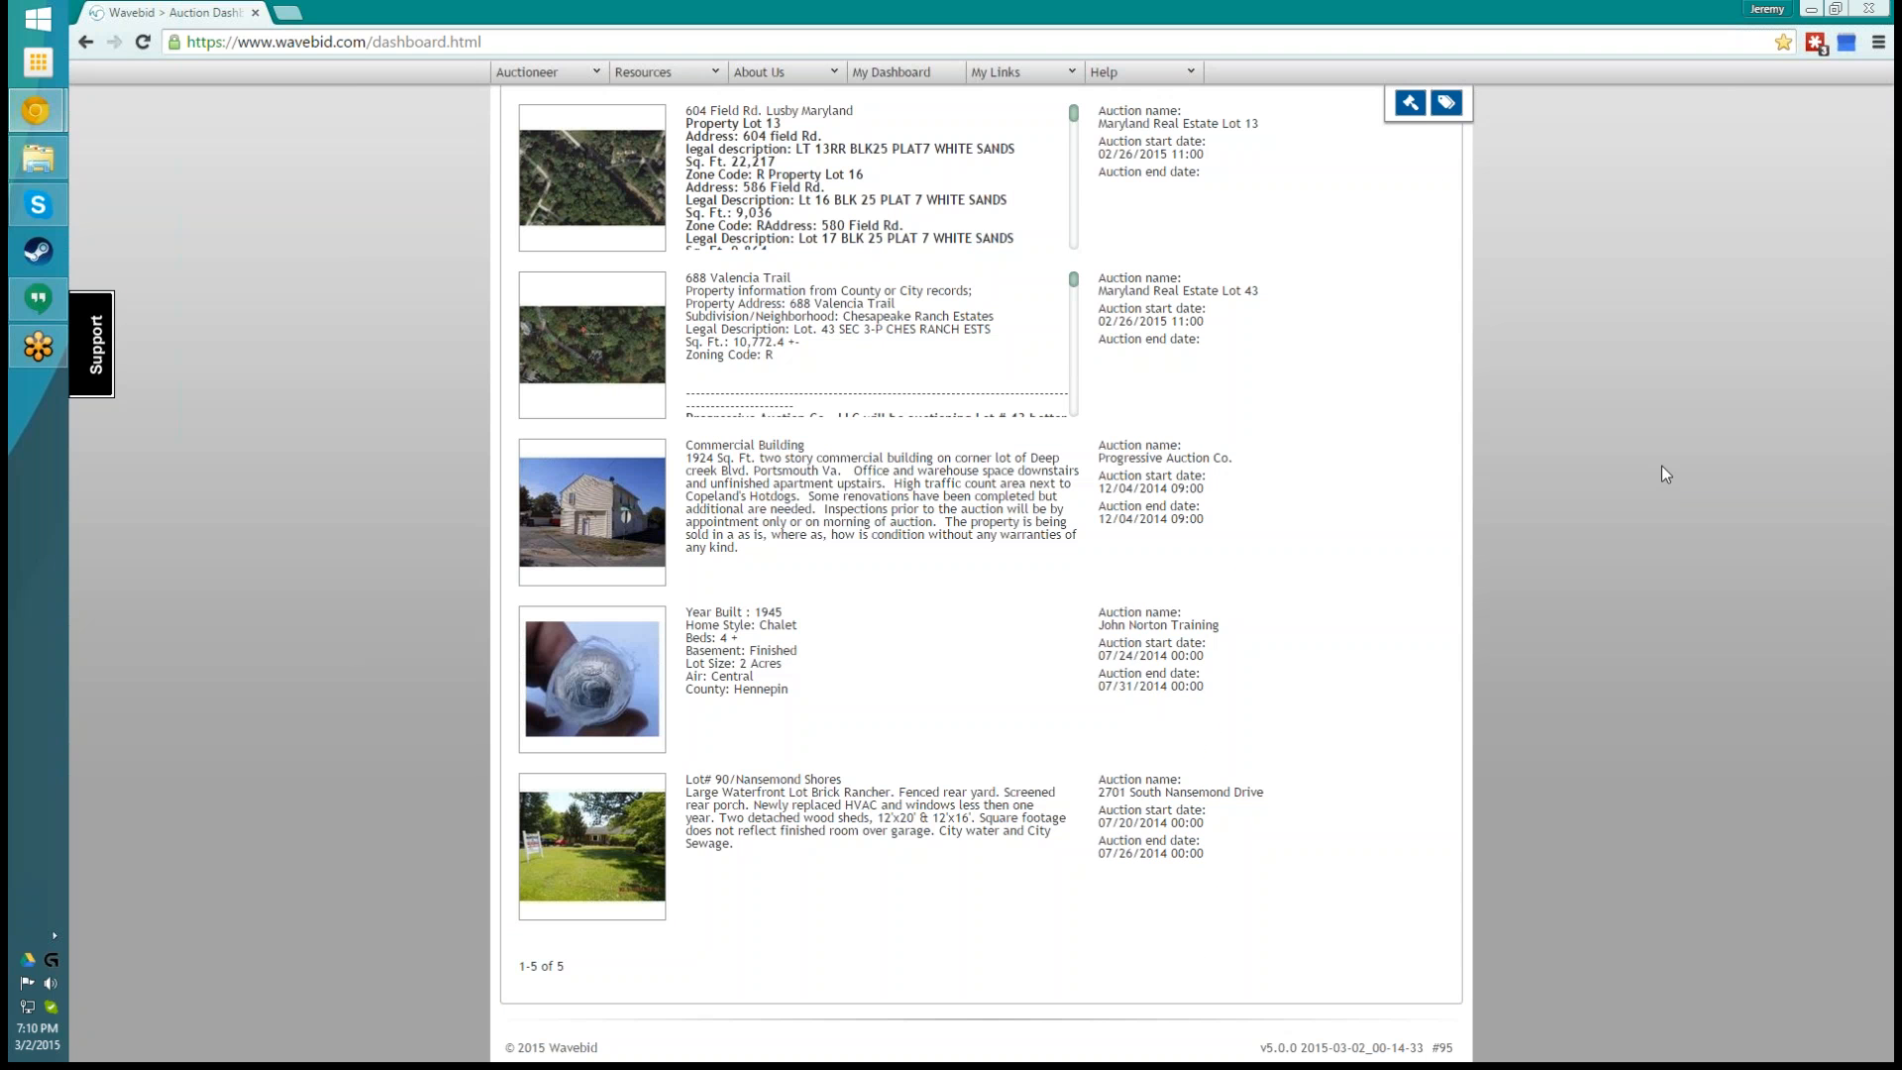
pyautogui.scroll(3, 1660, 471)
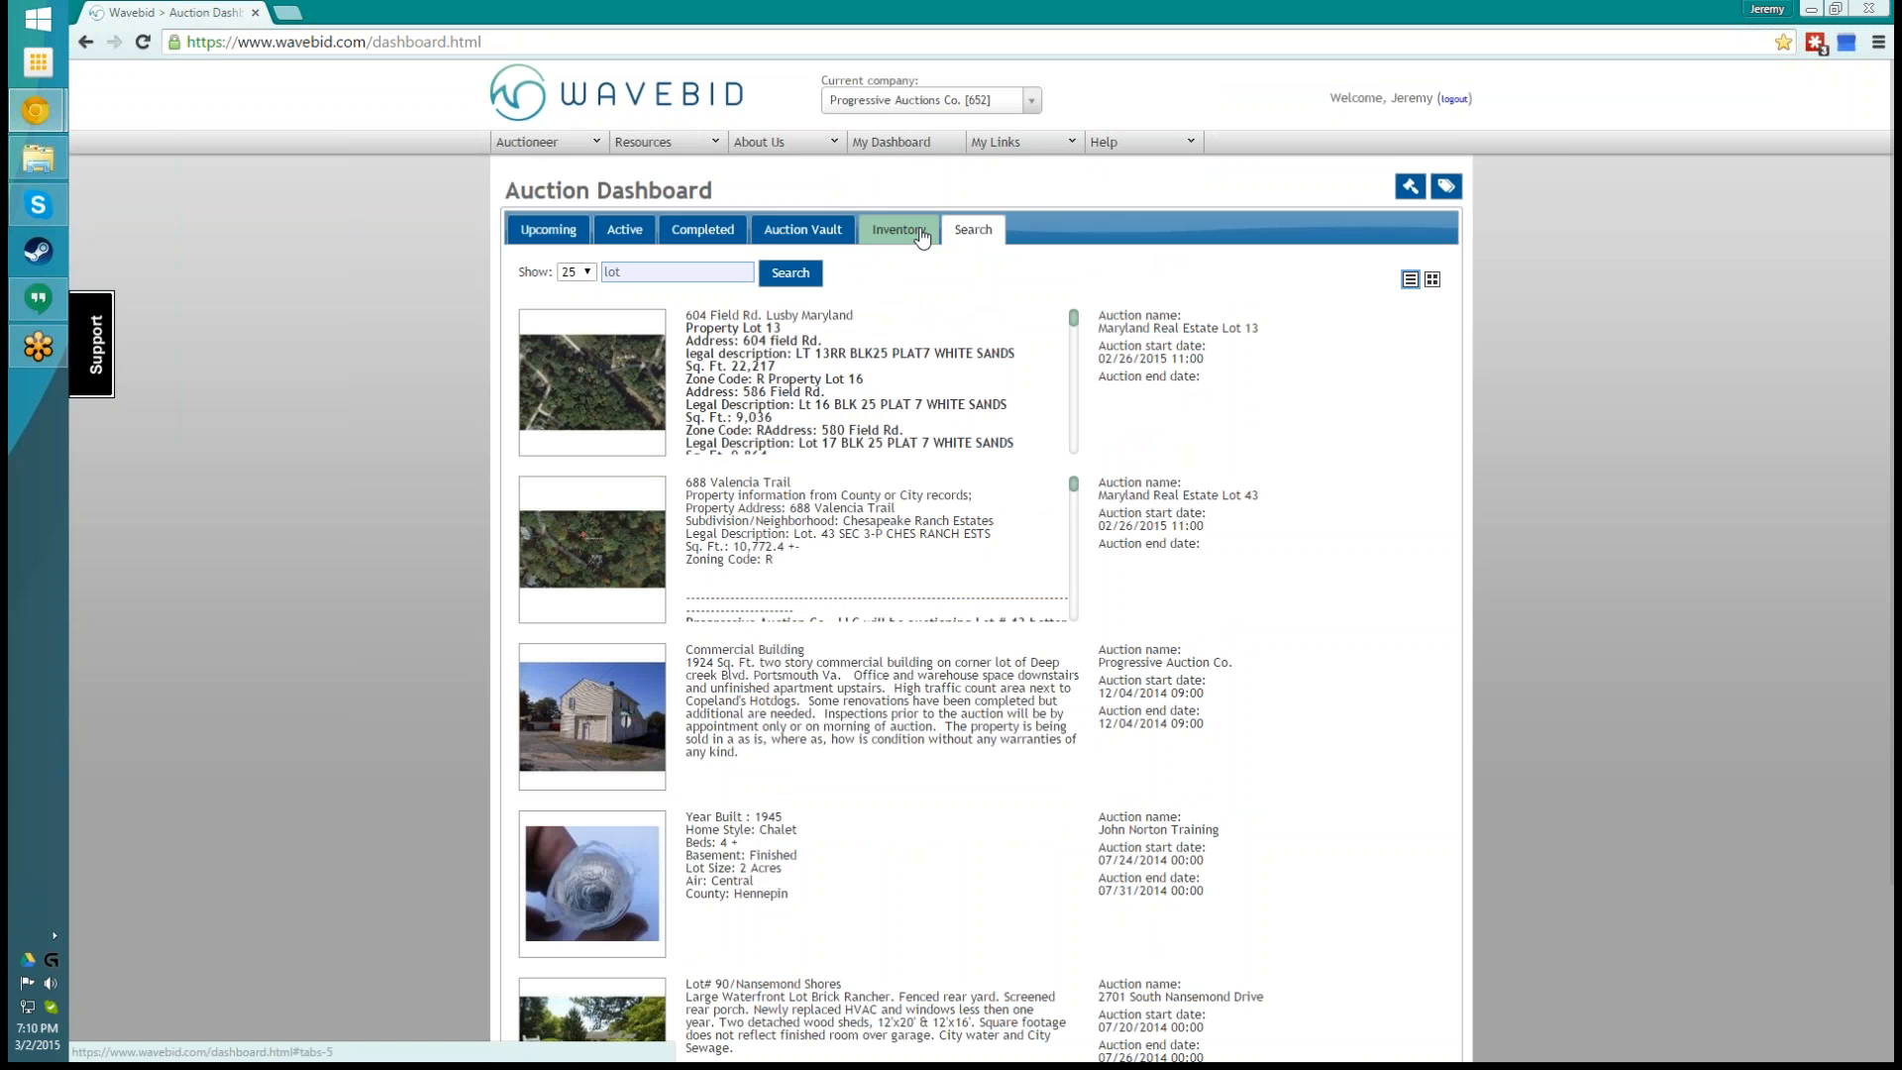
# - Check the company's inventory workspaces and return to the upcoming auctions
pyautogui.click(917, 233)
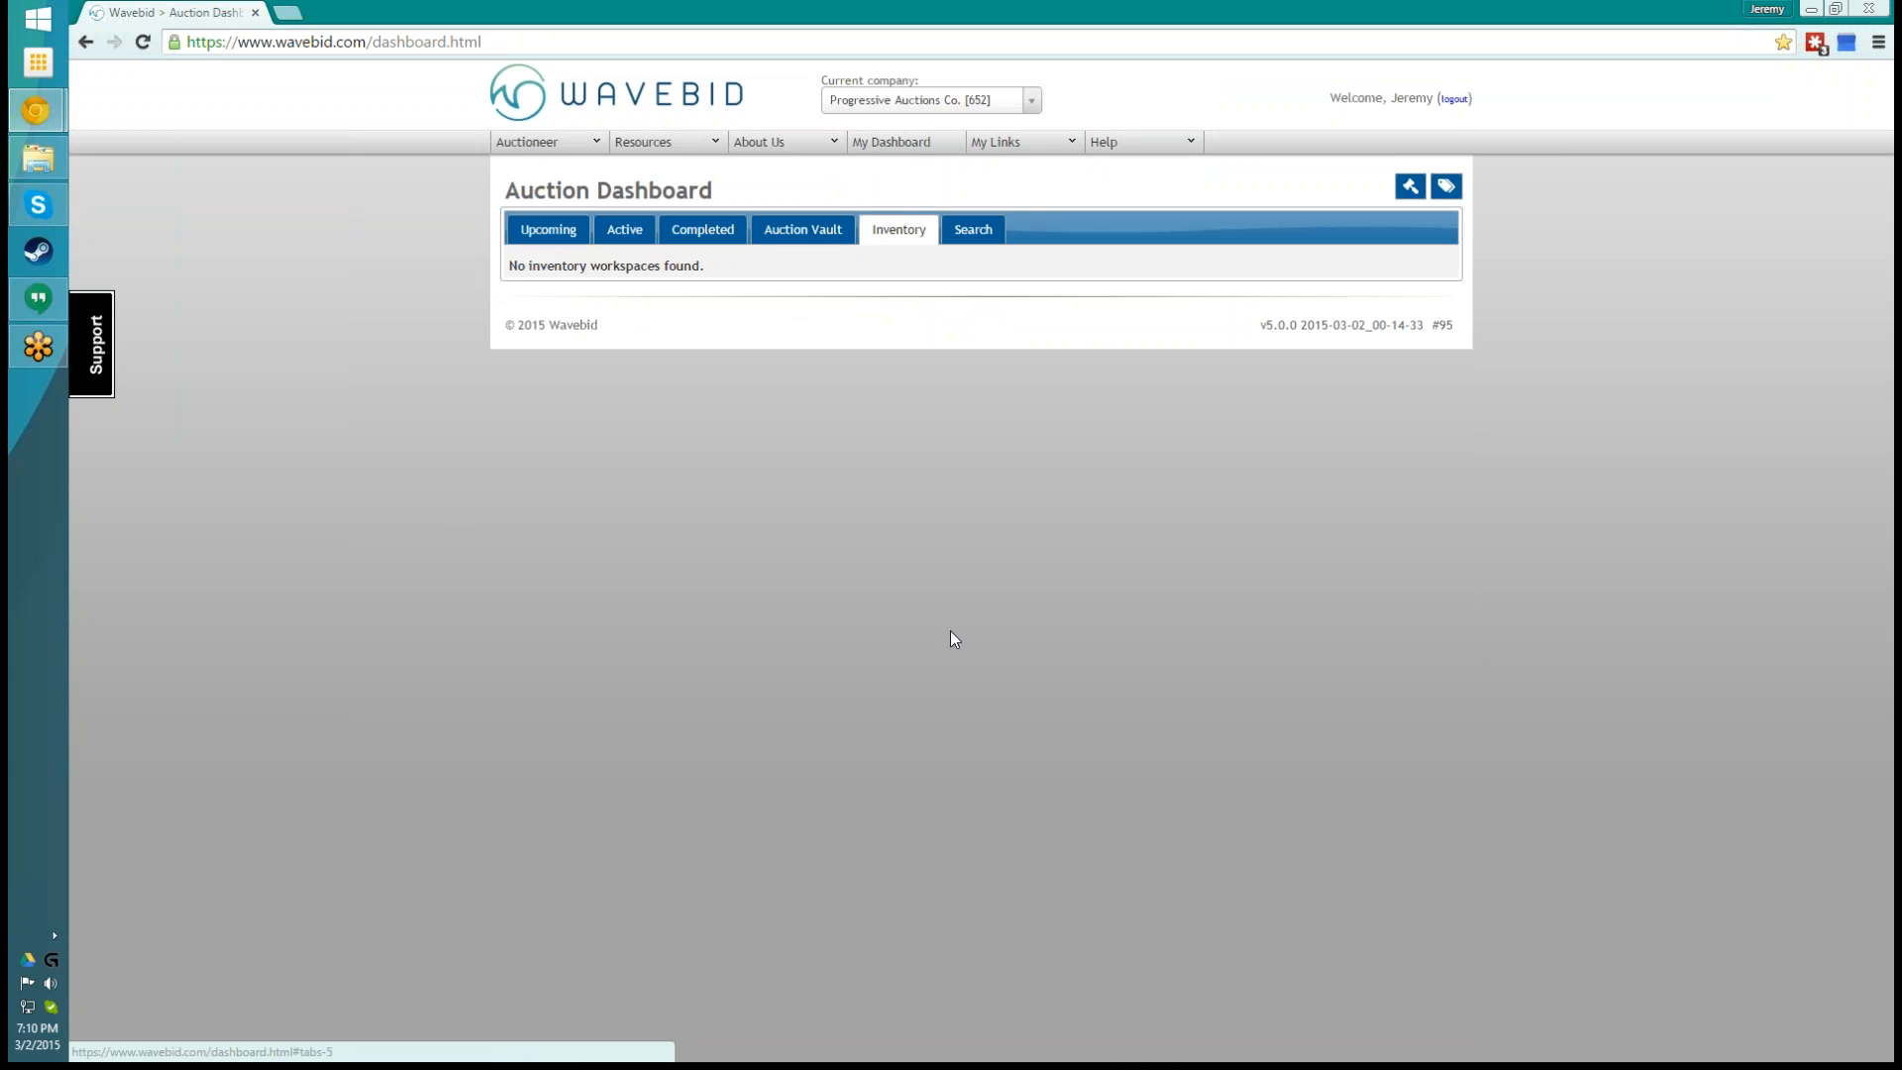
pyautogui.click(525, 231)
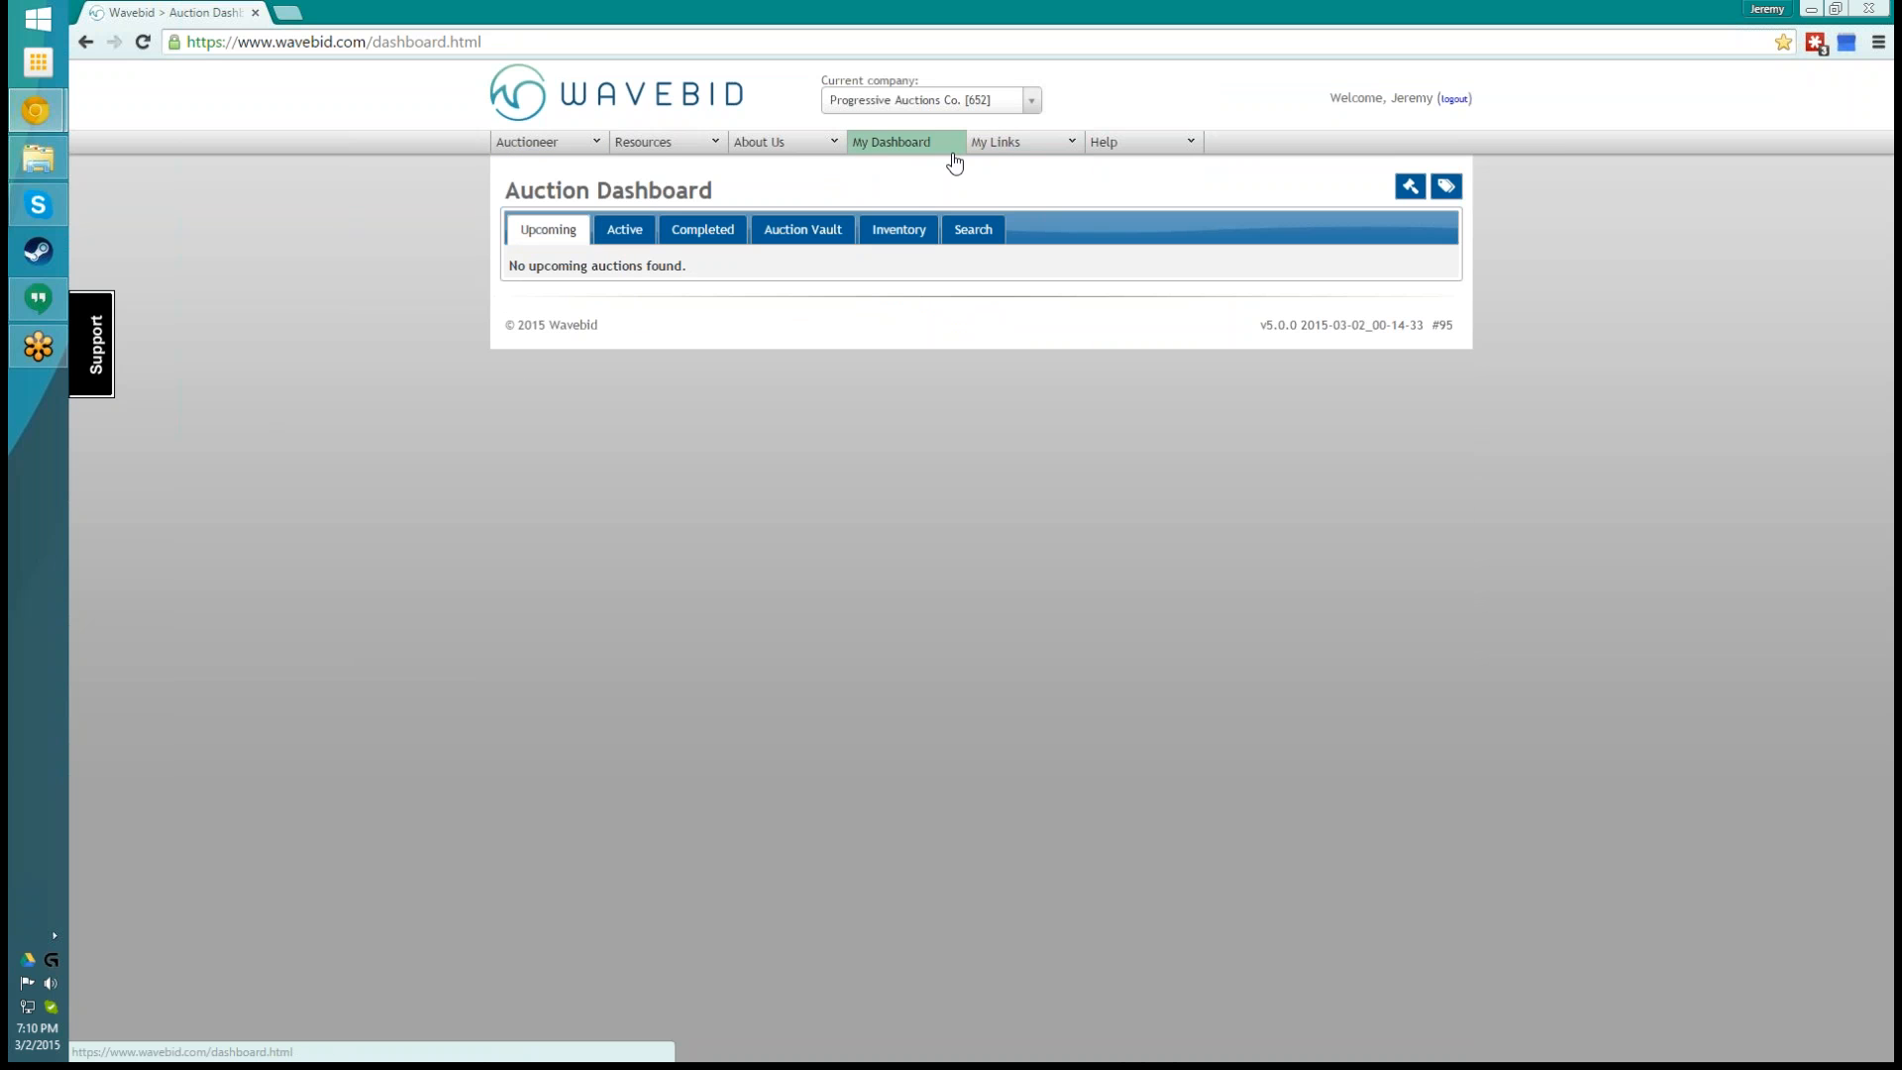
# - Reload the dashboard and review the upcoming, active, completed and Auction Vault sections again
pyautogui.click(899, 143)
pyautogui.click(624, 230)
pyautogui.click(693, 230)
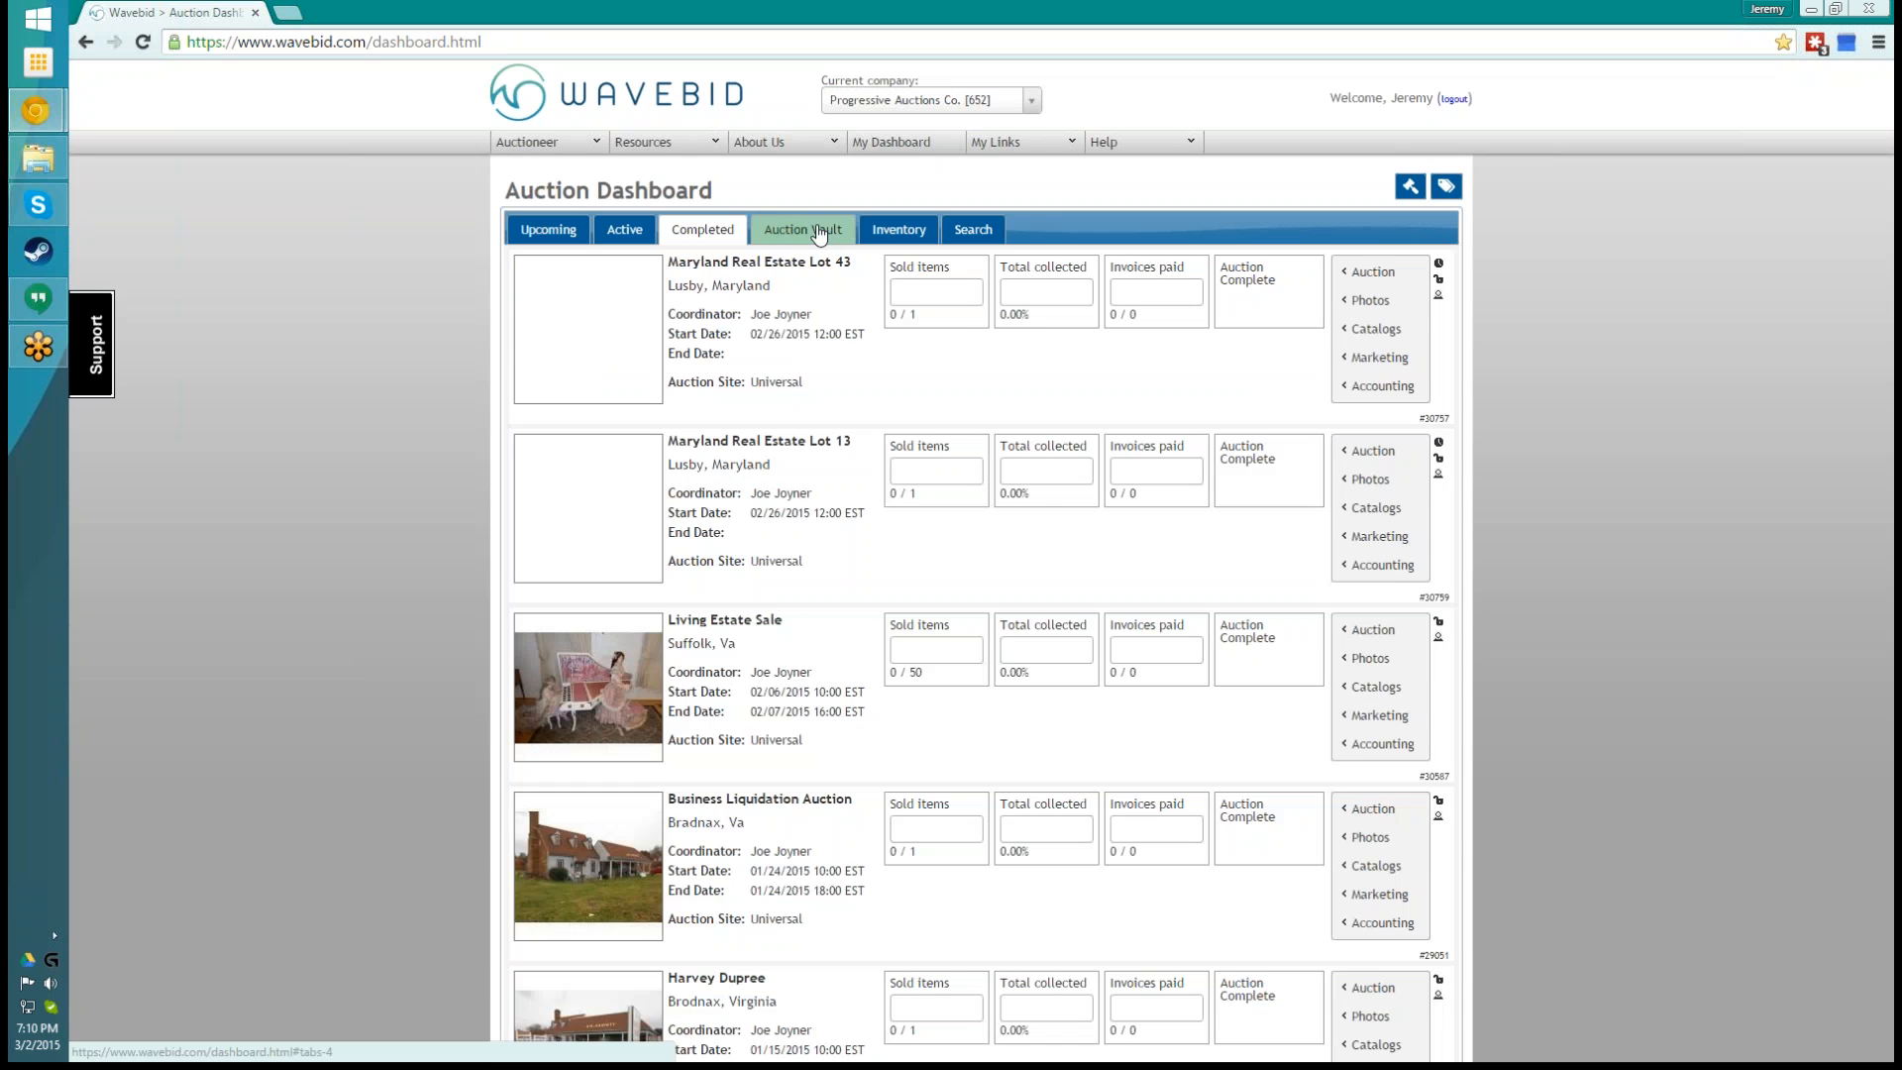
pyautogui.click(802, 230)
pyautogui.click(702, 229)
pyautogui.click(599, 234)
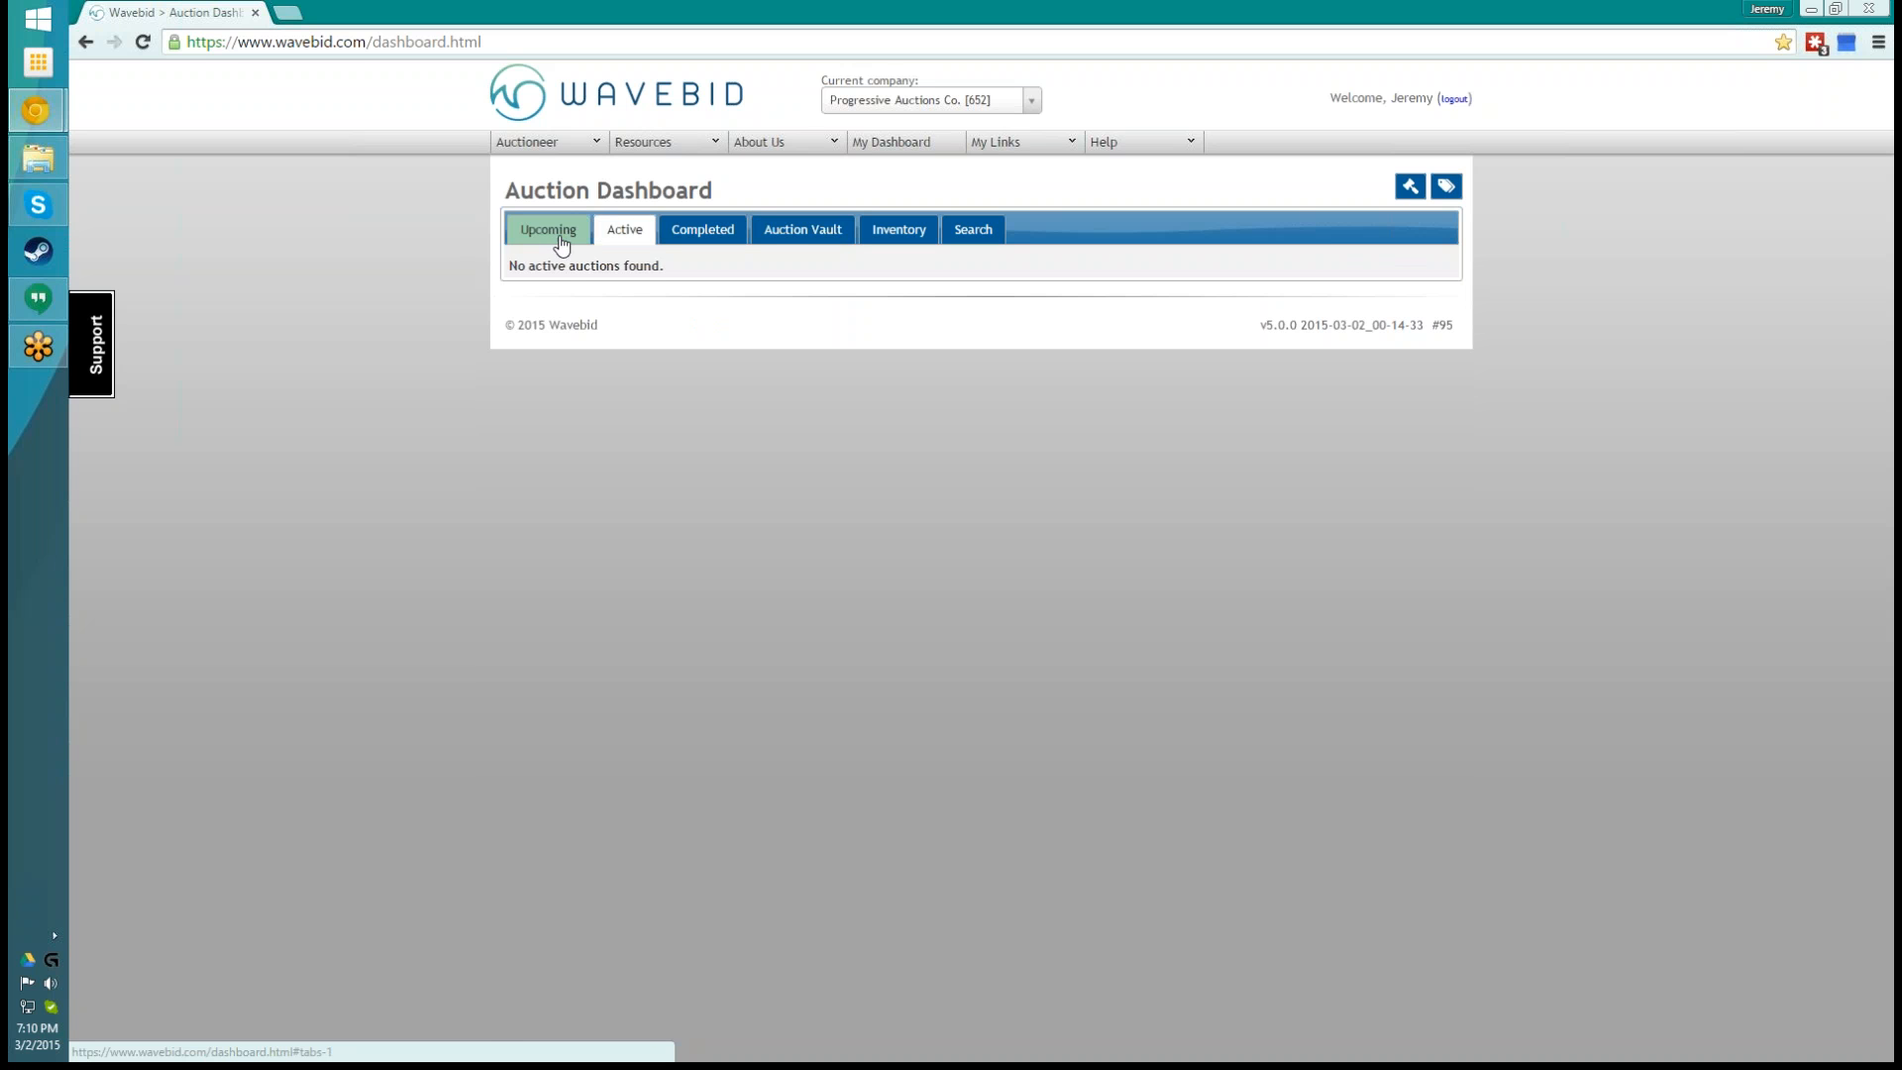
pyautogui.click(553, 237)
pyautogui.click(642, 246)
pyautogui.click(675, 248)
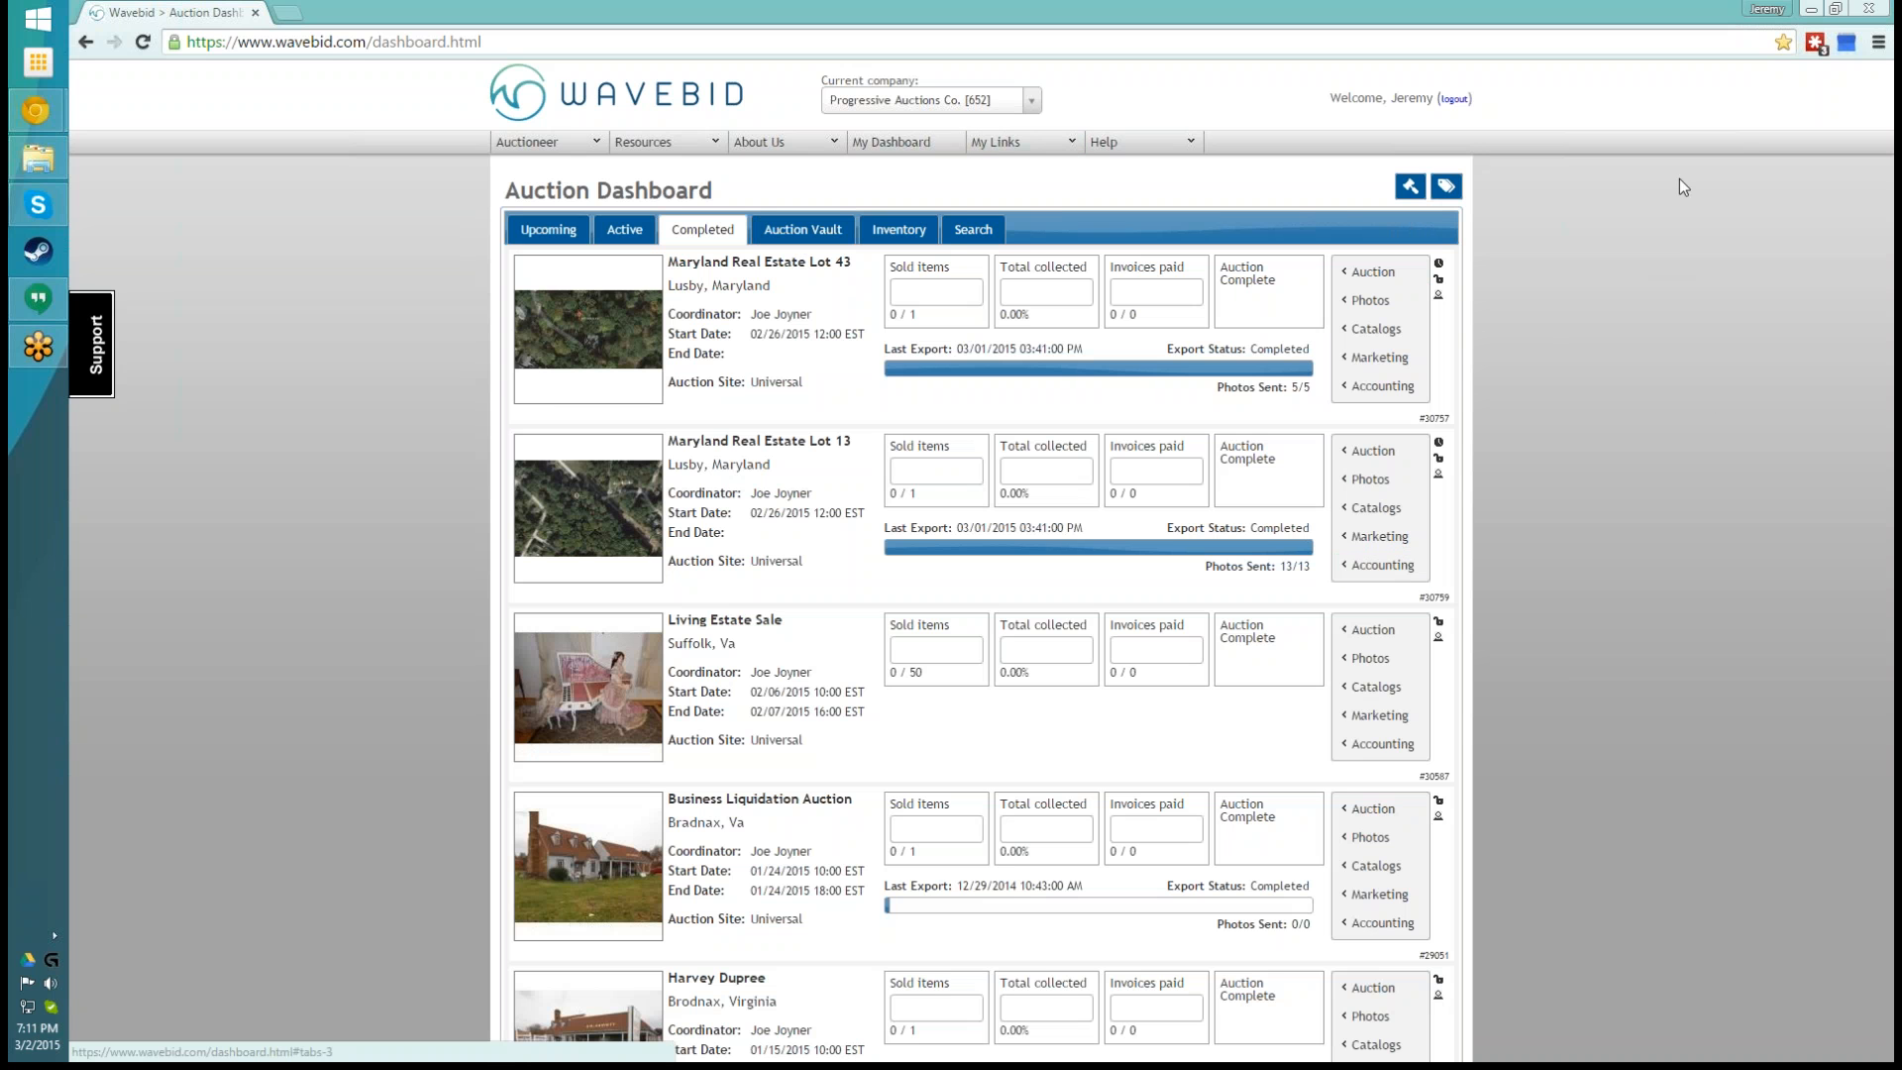
# - Start a new auction from the dashboard and name it with the coordinator's first name in the possessive plus "Training Auction"
pyautogui.click(894, 142)
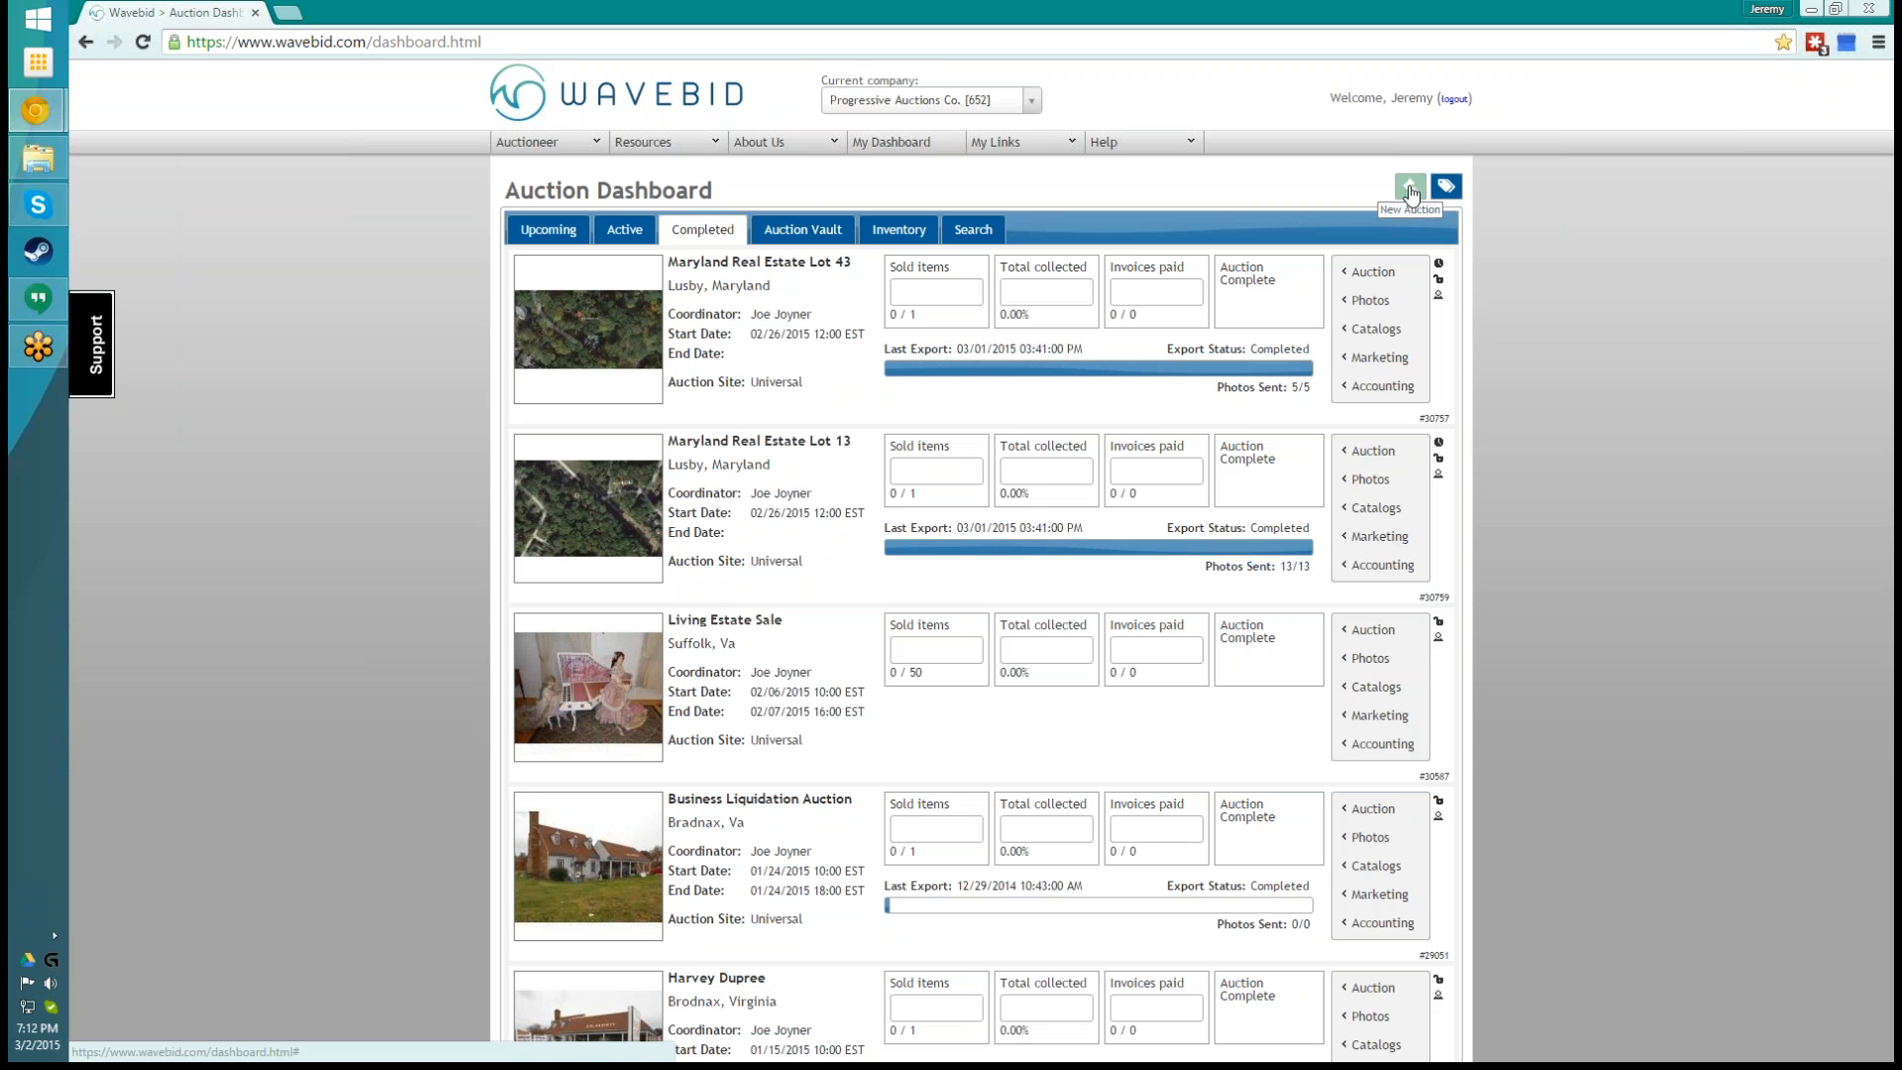
pyautogui.click(1411, 193)
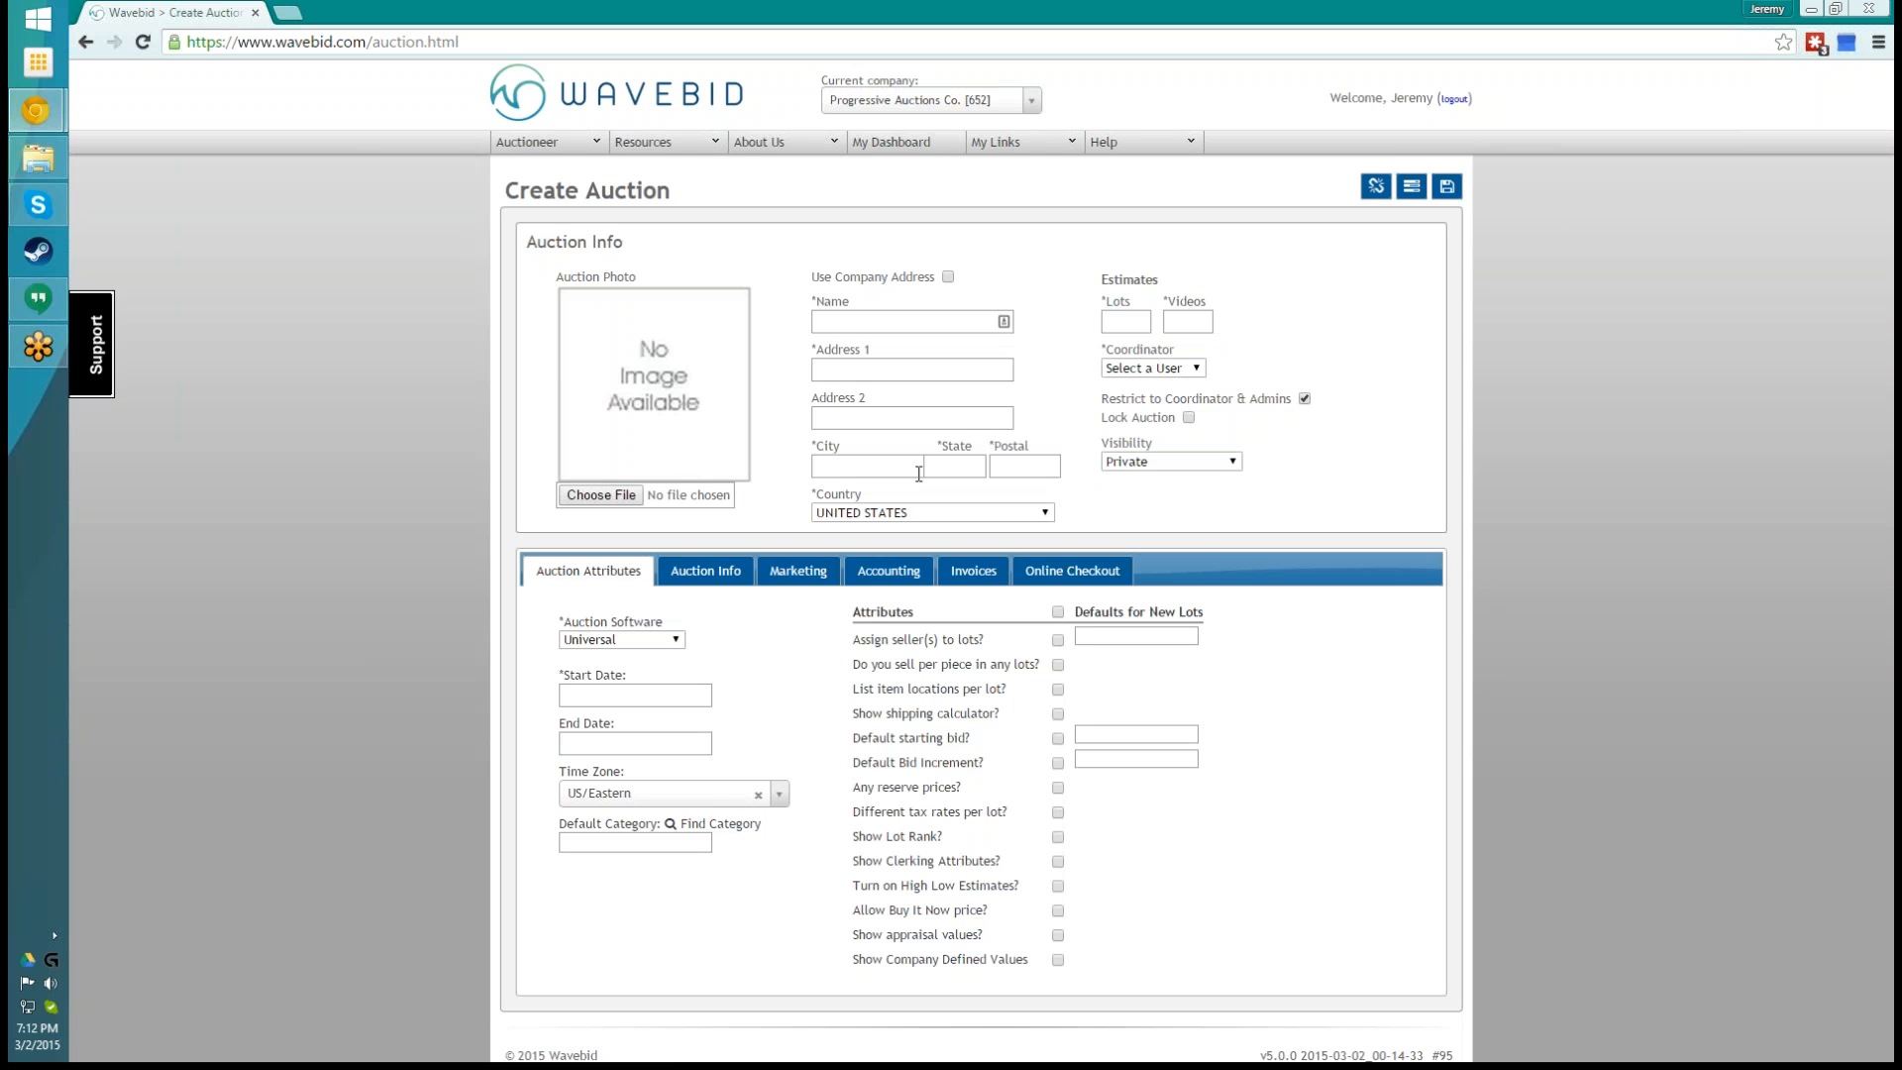
pyautogui.moveTo(1263, 387)
pyautogui.click(887, 322)
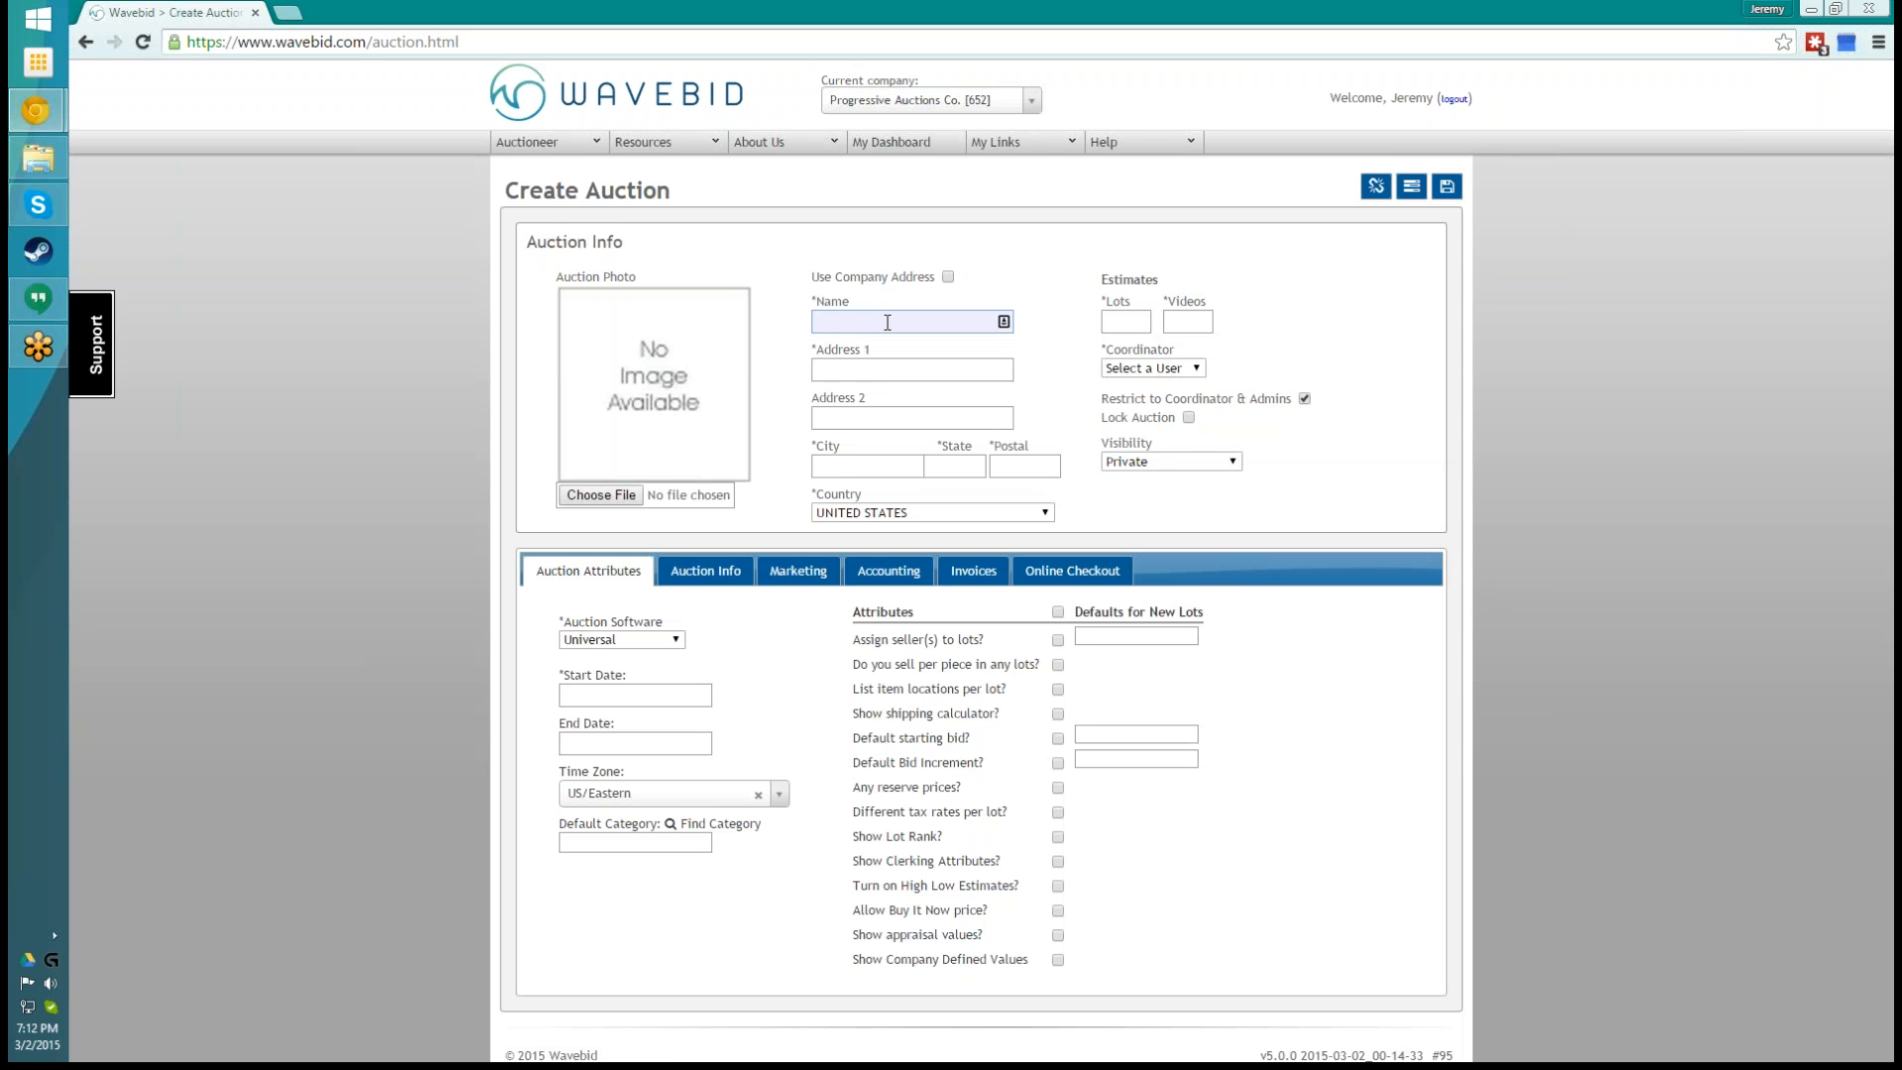
pyautogui.write('Joe Trail')
pyautogui.write('ning')
pyautogui.write(' Au')
pyautogui.write('ction')
pyautogui.write("'s")
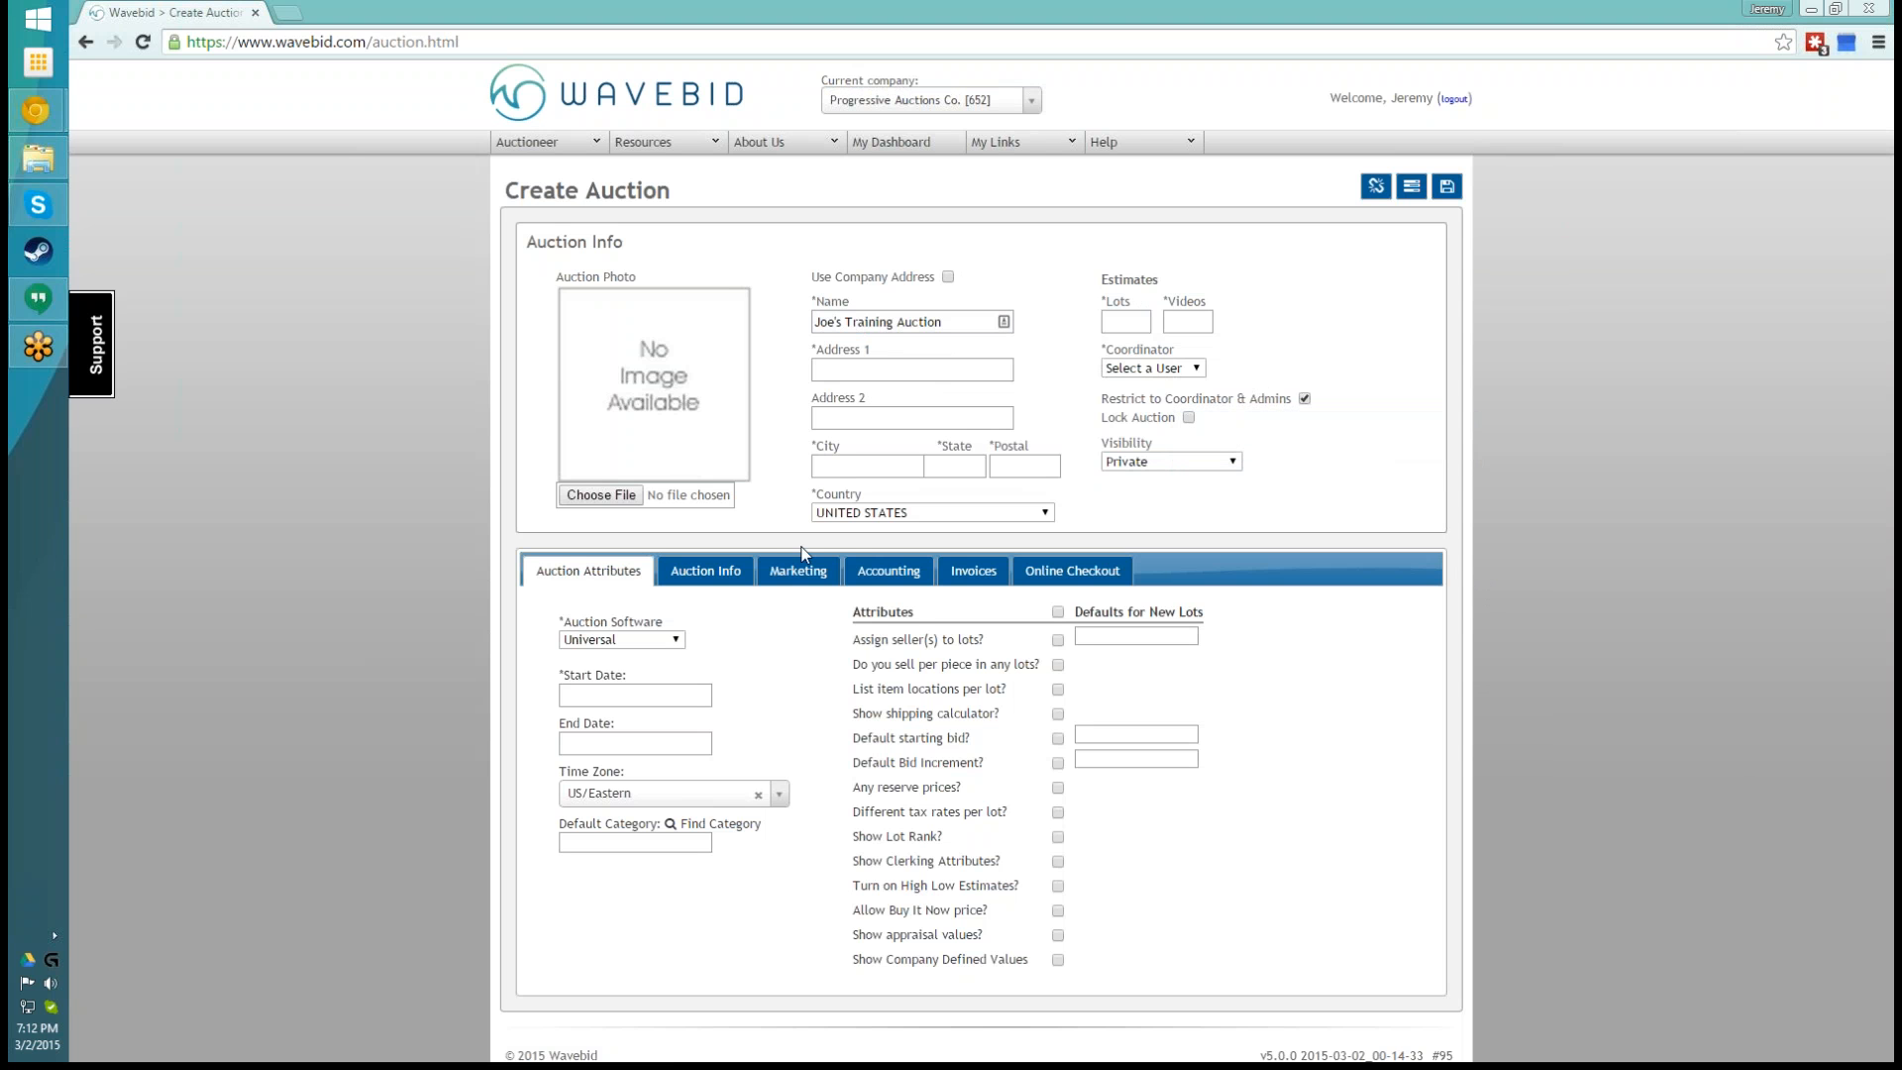
# - Use the company address for the new auction and set its estimates to 30 lots and 1 video
pyautogui.click(865, 372)
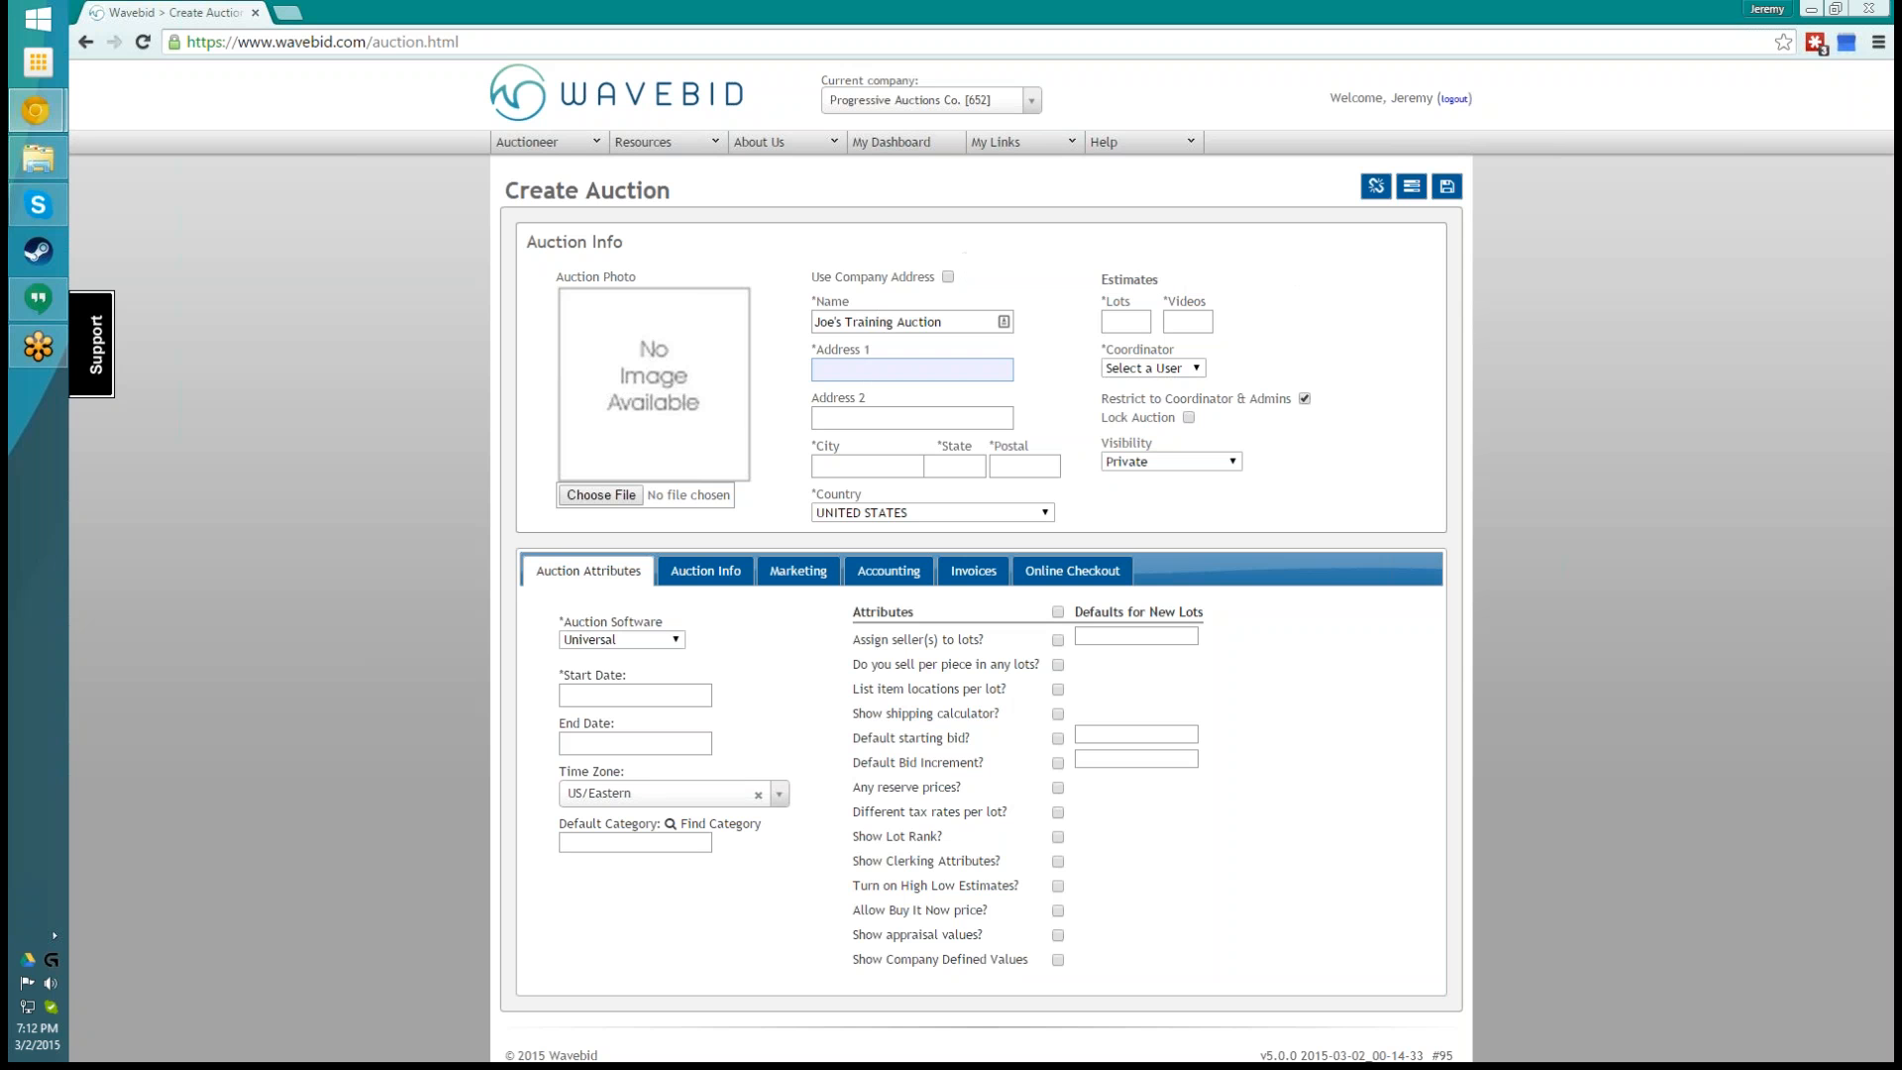
pyautogui.click(947, 278)
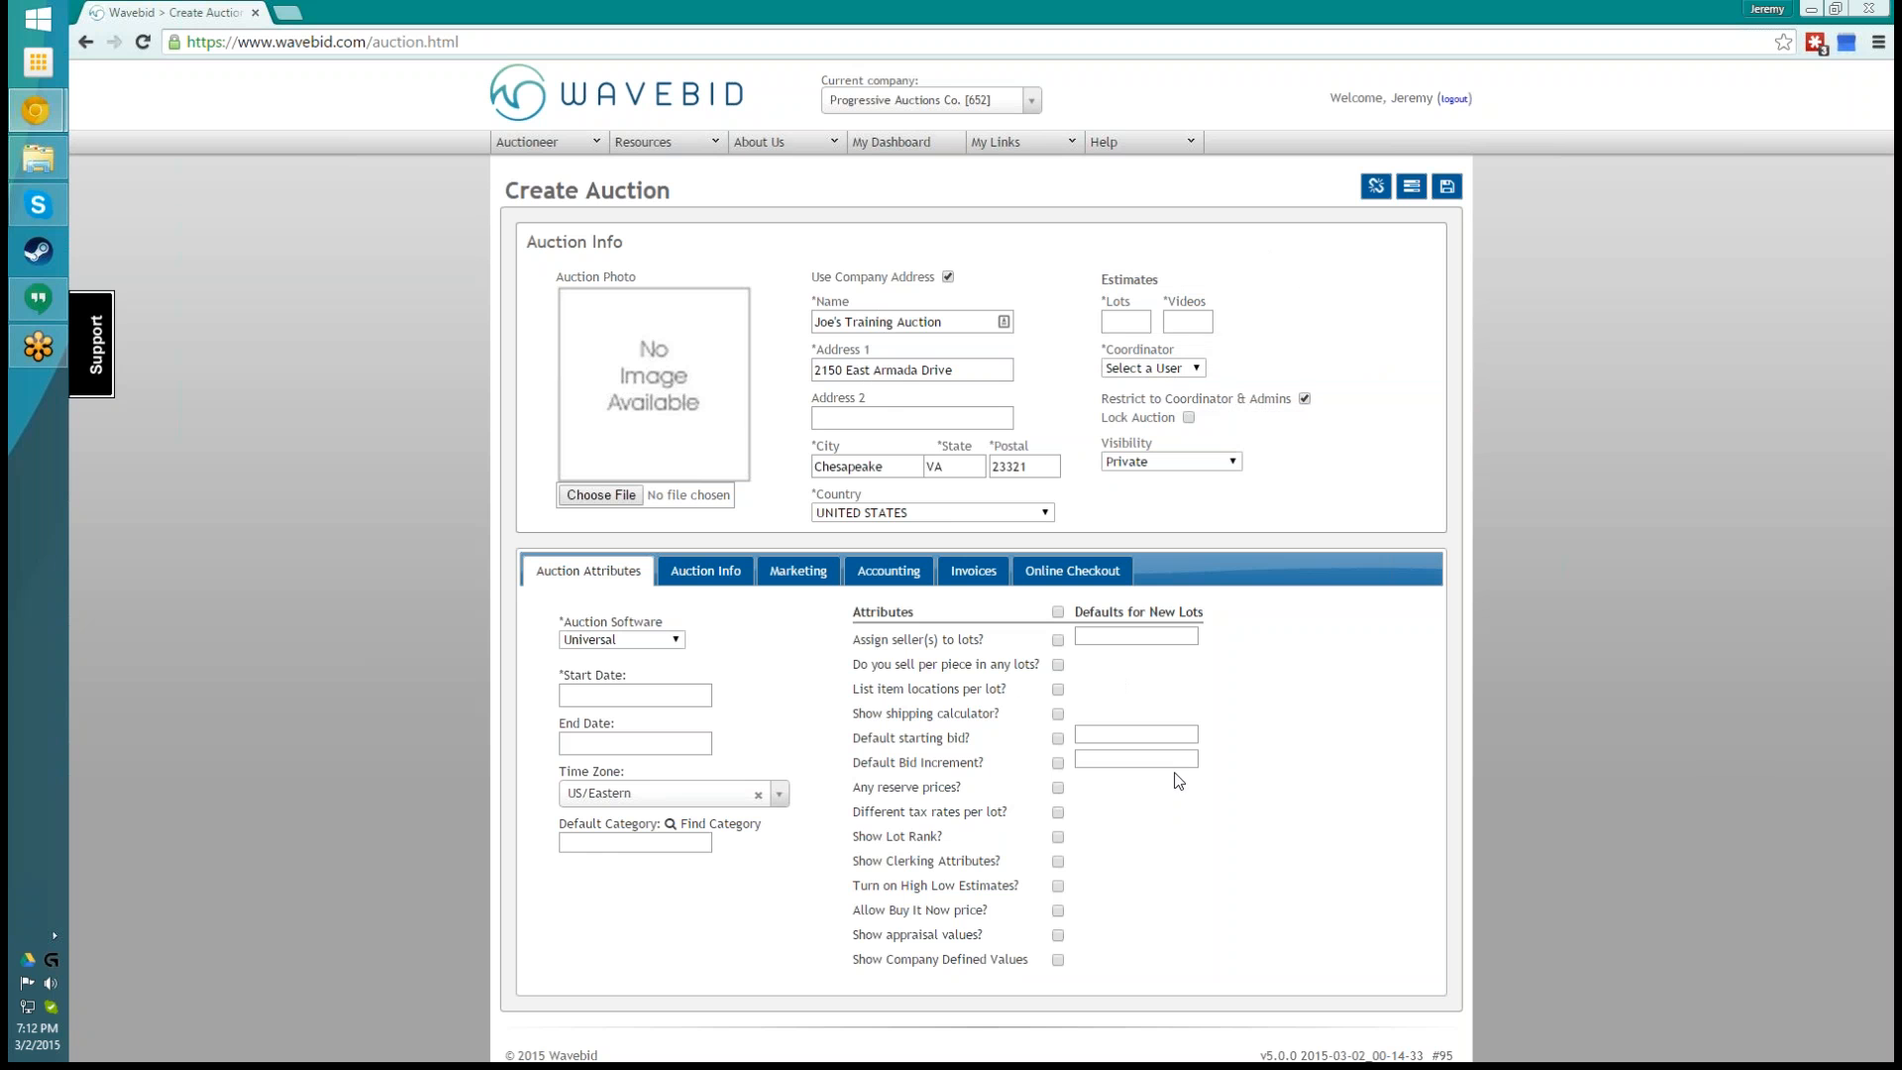
pyautogui.scroll(-1, 1483, 420)
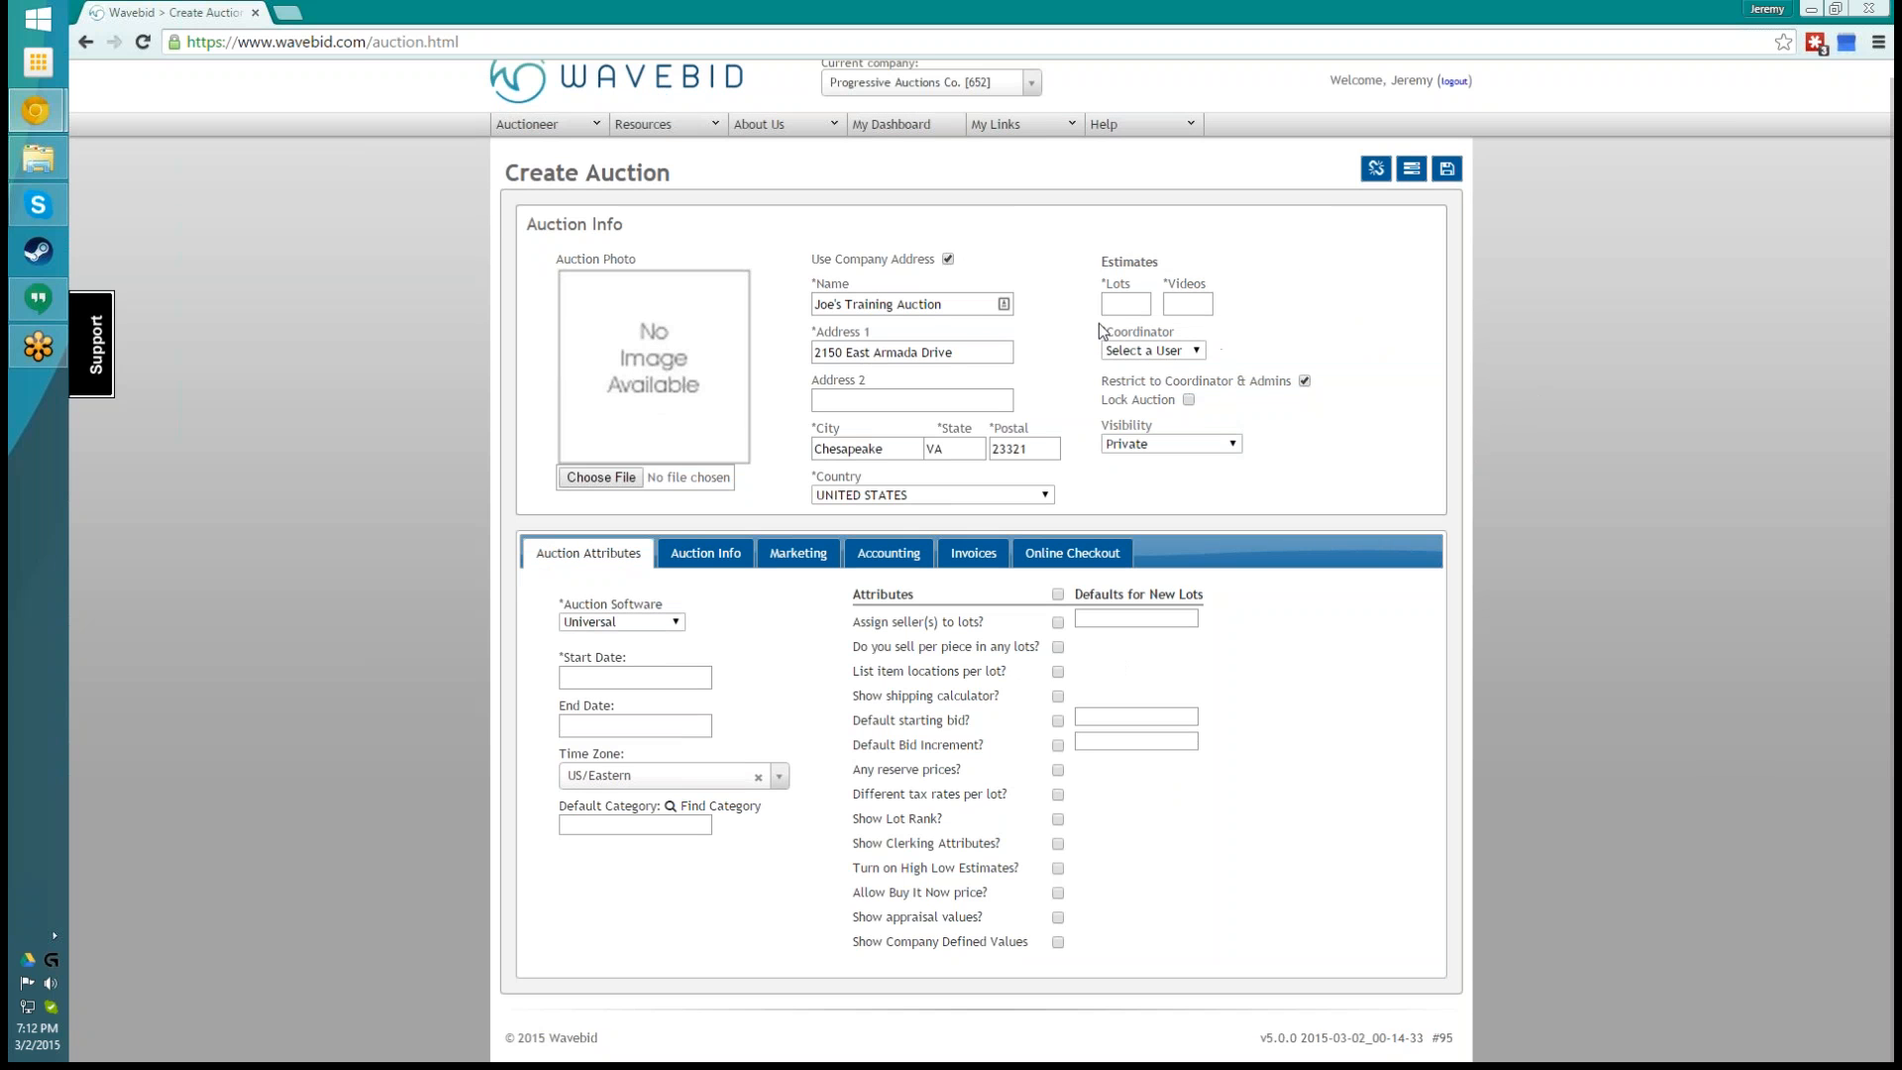
pyautogui.click(1135, 313)
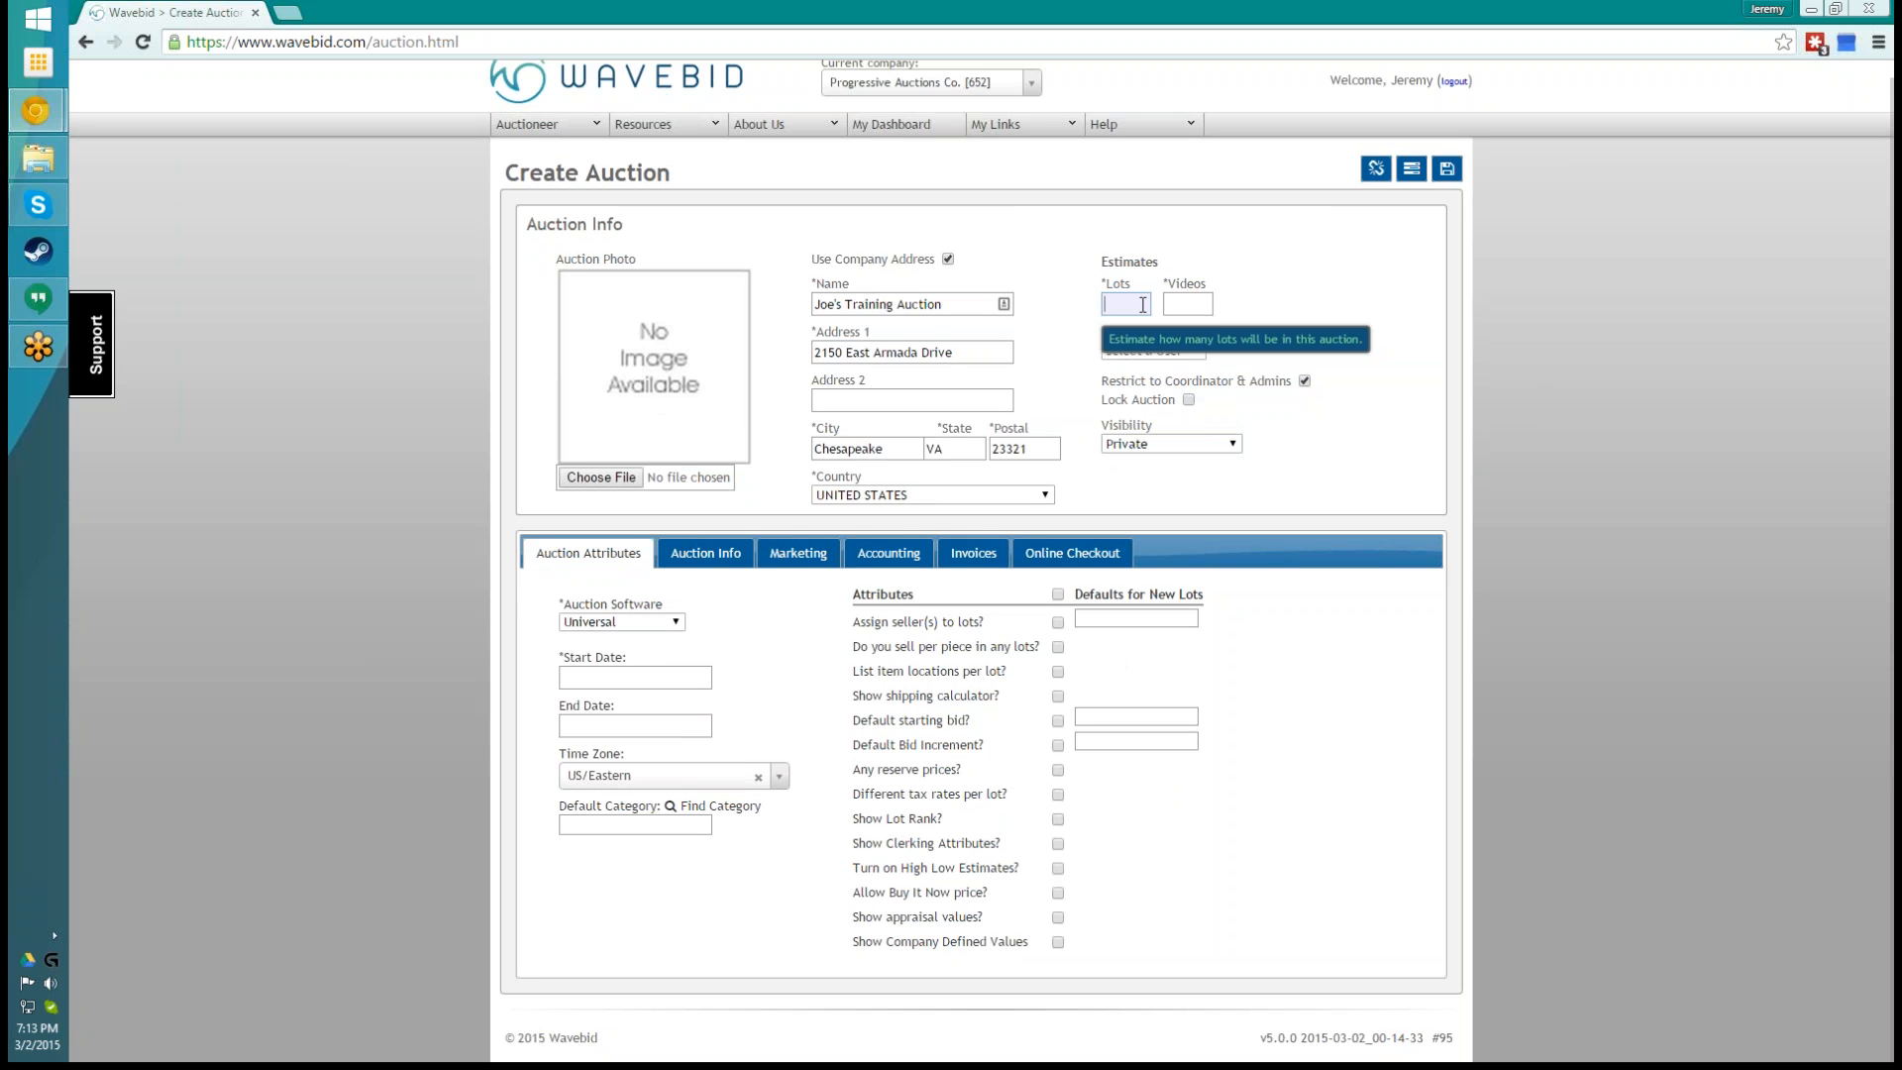
pyautogui.write('30')
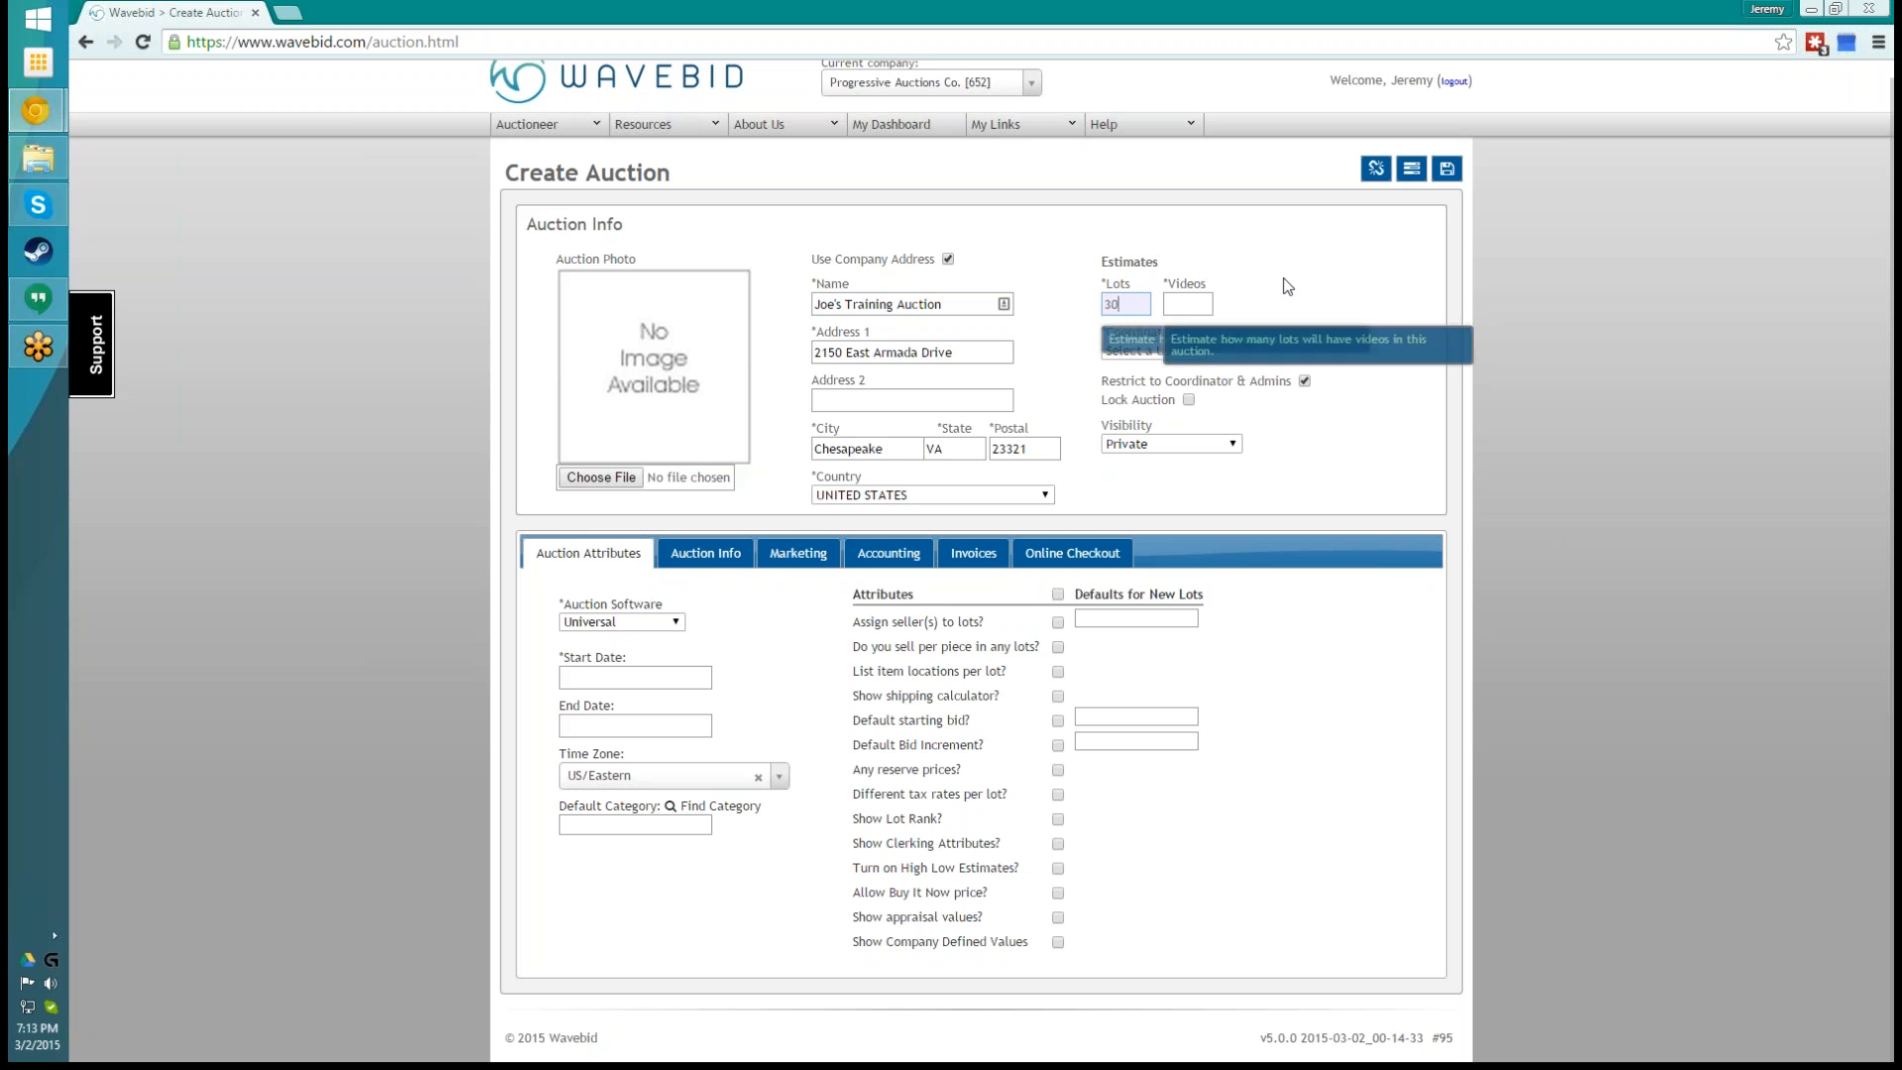
pyautogui.press('Tab')
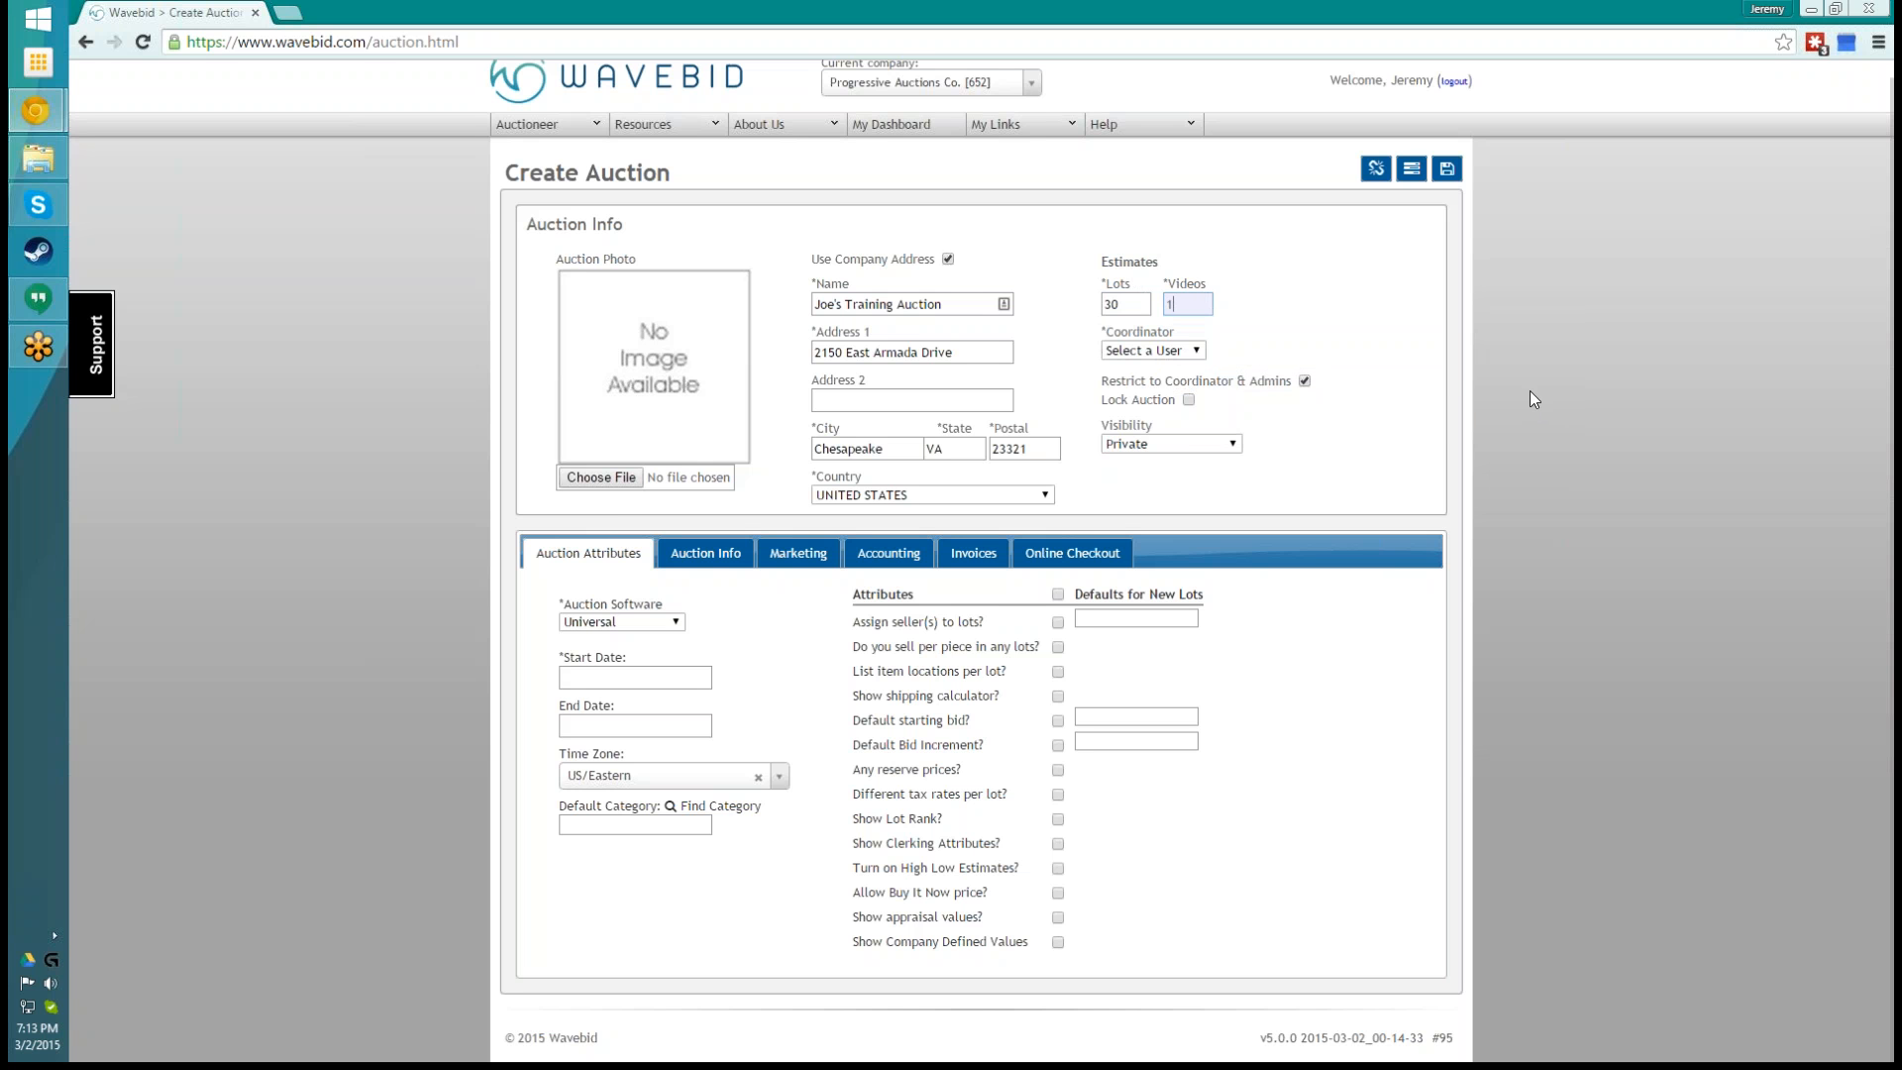
# - Assign the auction's coordinator from the user list and remove the restriction to coordinator and admins
pyautogui.click(1189, 354)
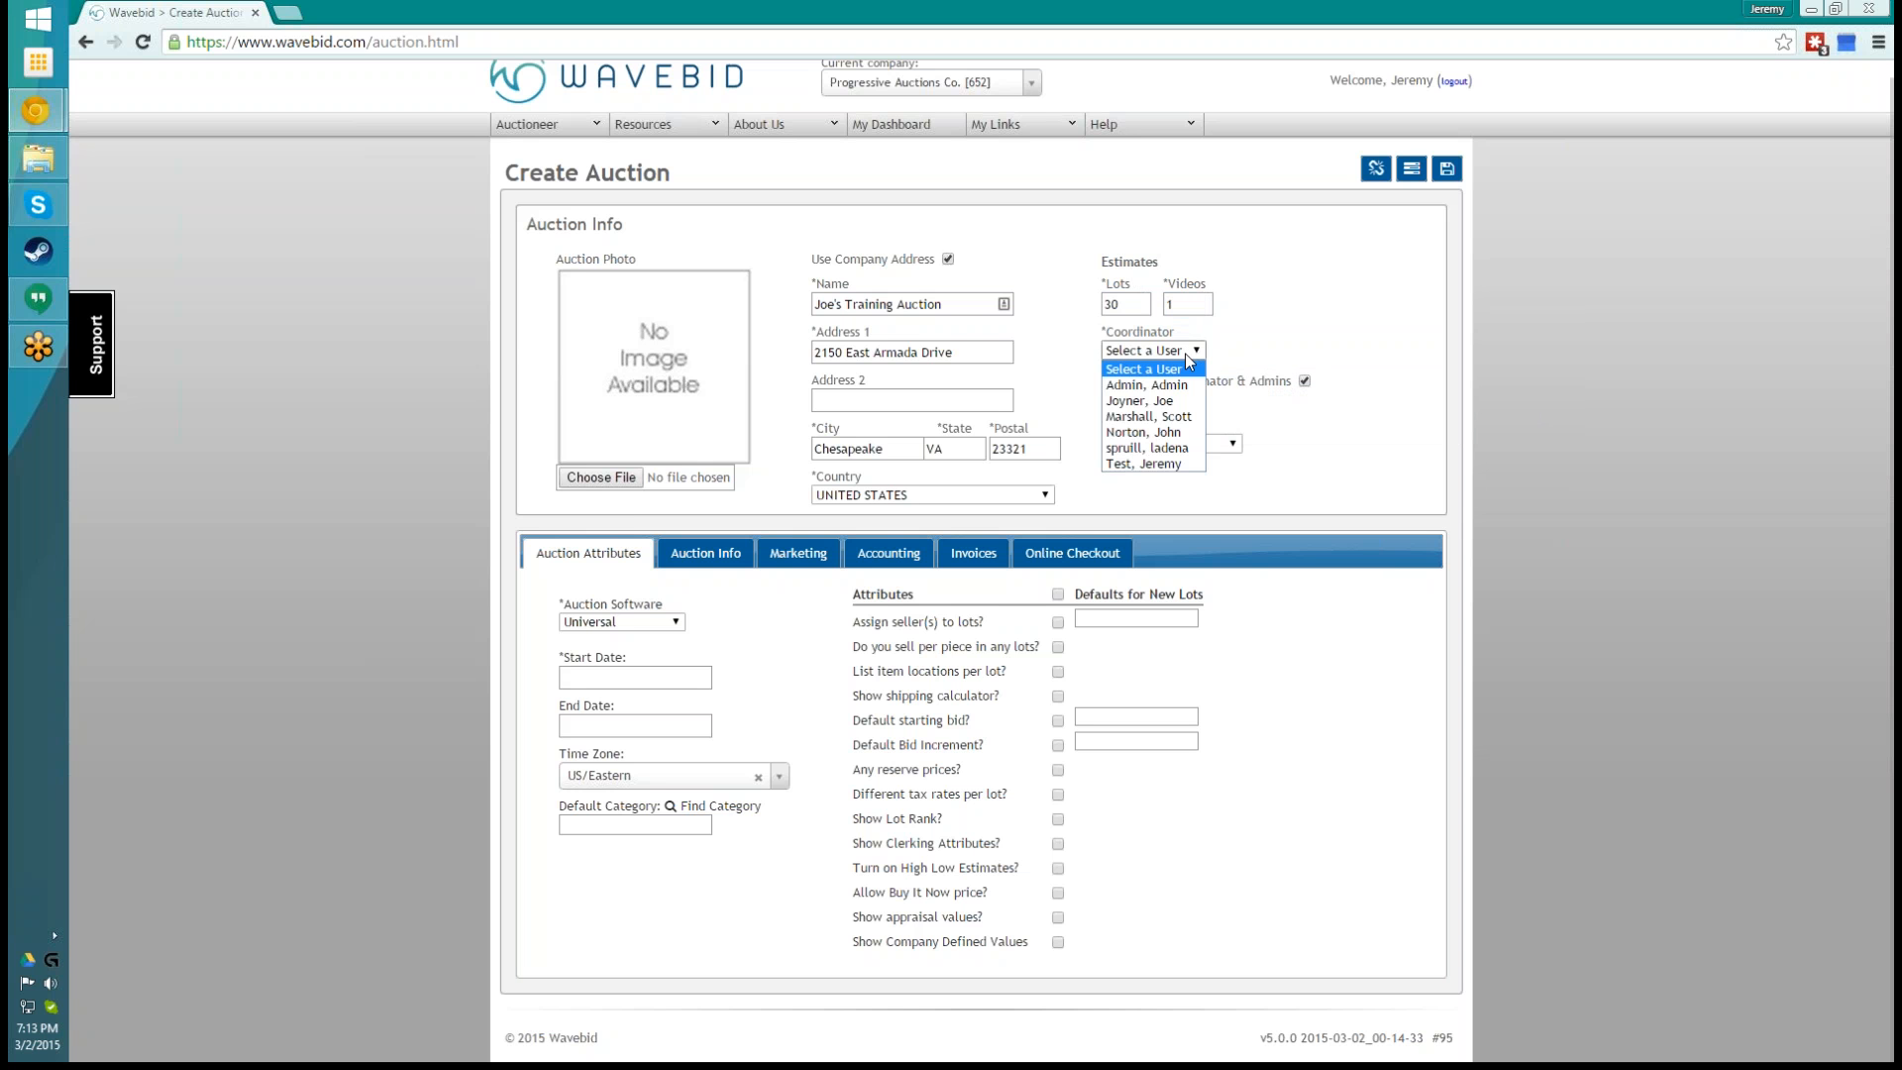
pyautogui.click(1161, 406)
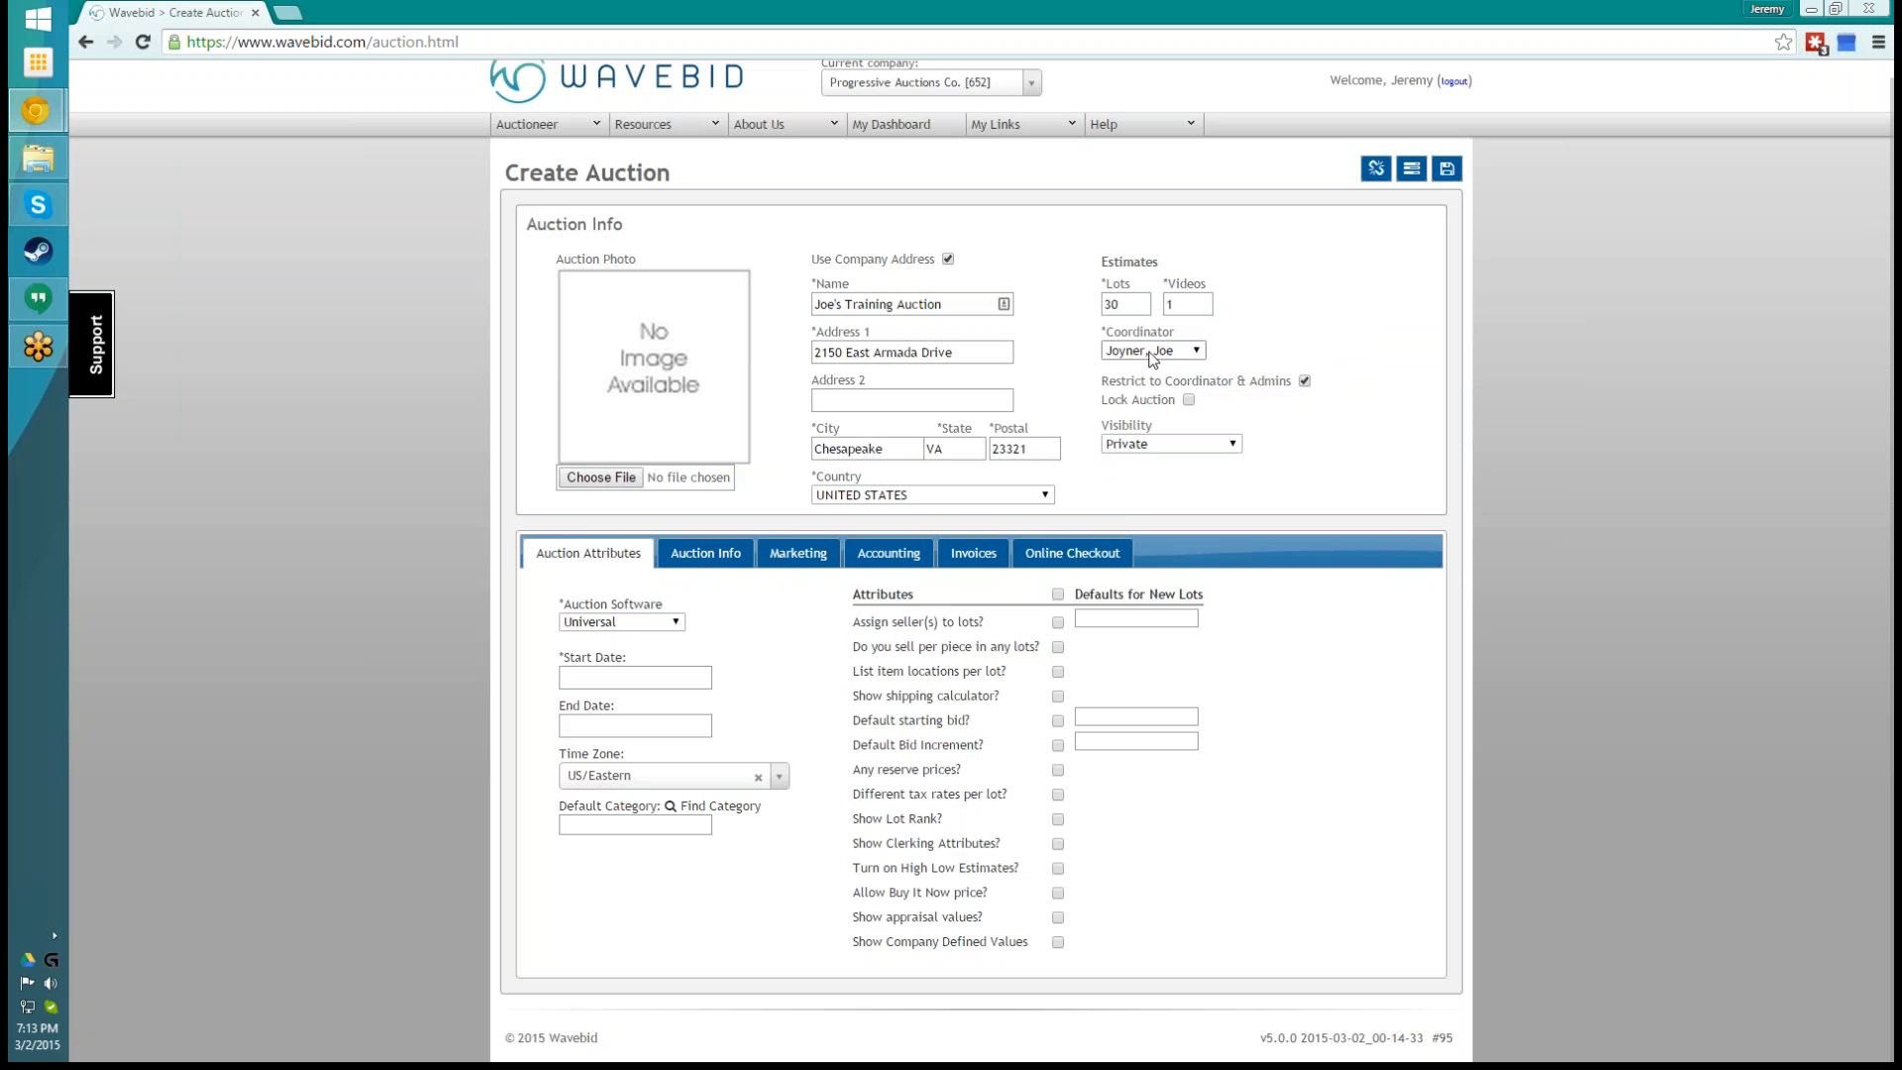
pyautogui.moveTo(1302, 387)
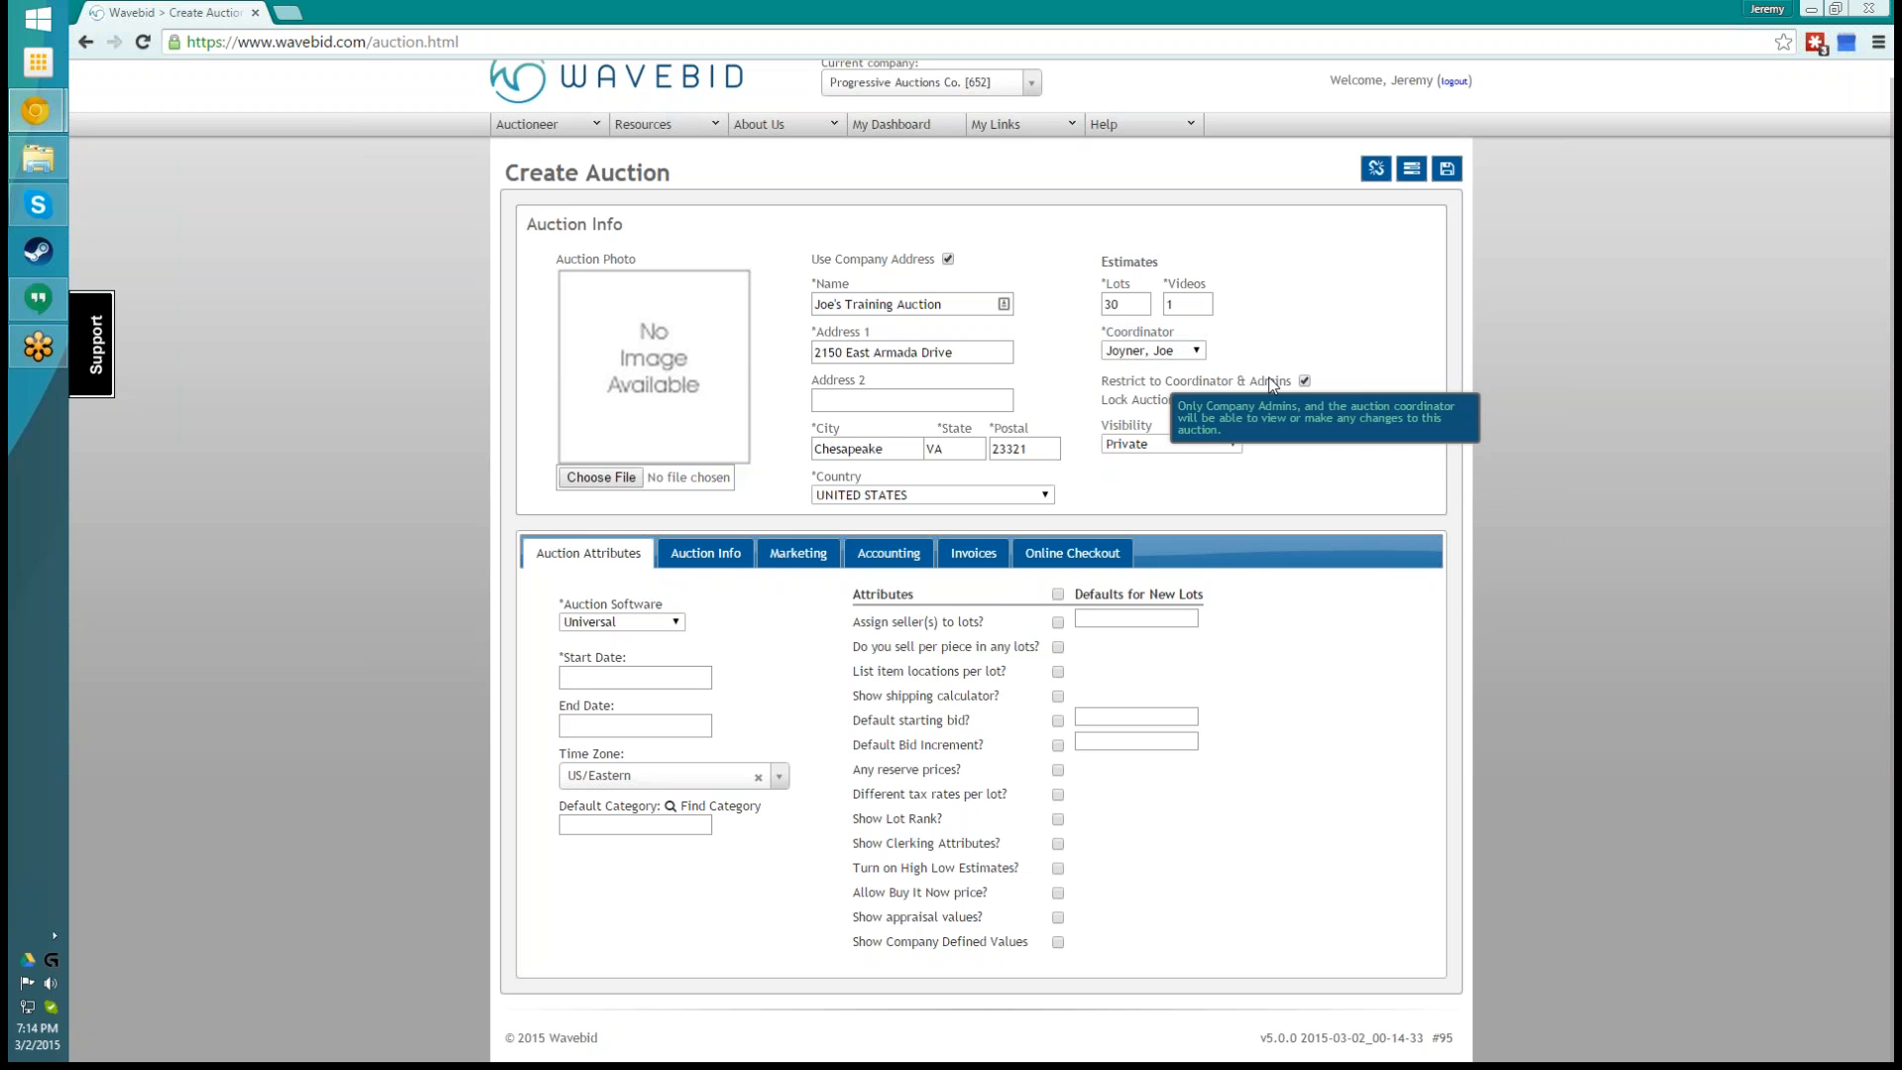
pyautogui.click(1304, 380)
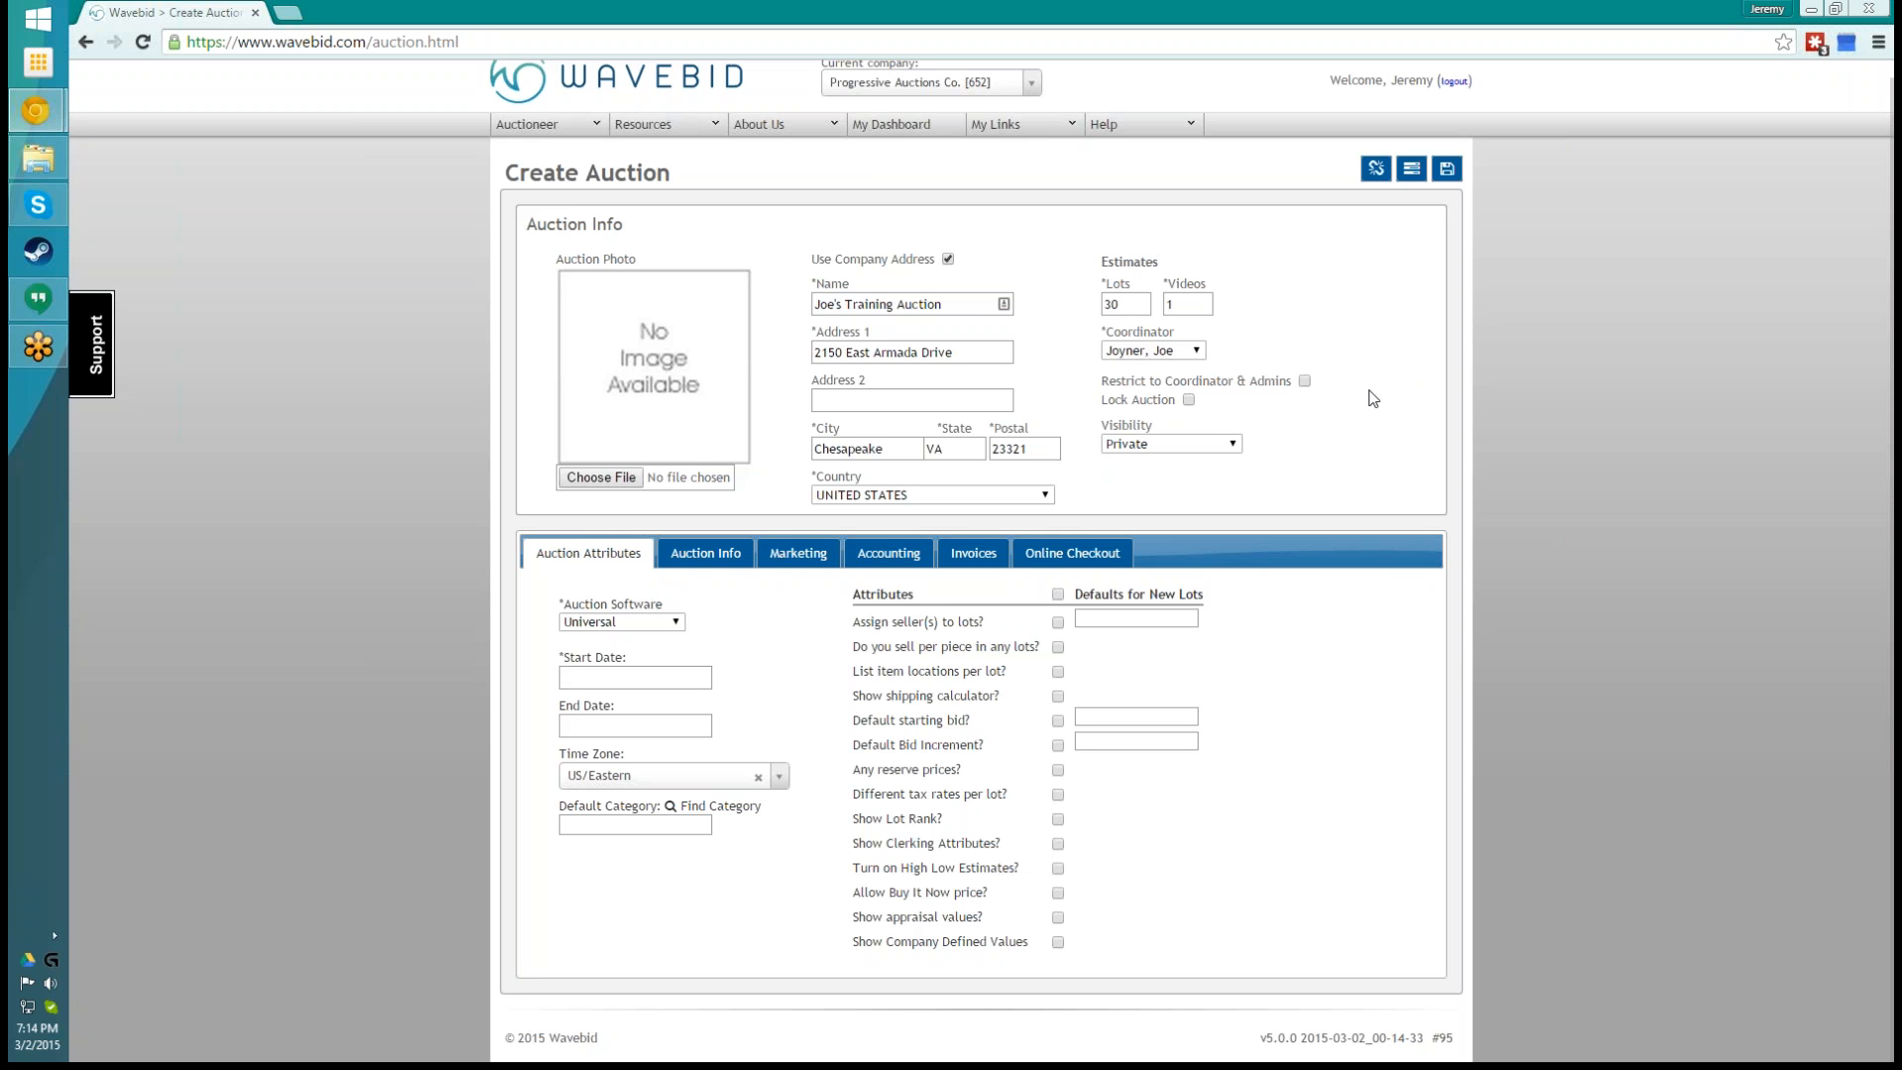
# - Leave the new auction unlocked and set its visibility to Public
pyautogui.click(1187, 400)
pyautogui.moveTo(1149, 403)
pyautogui.click(1216, 448)
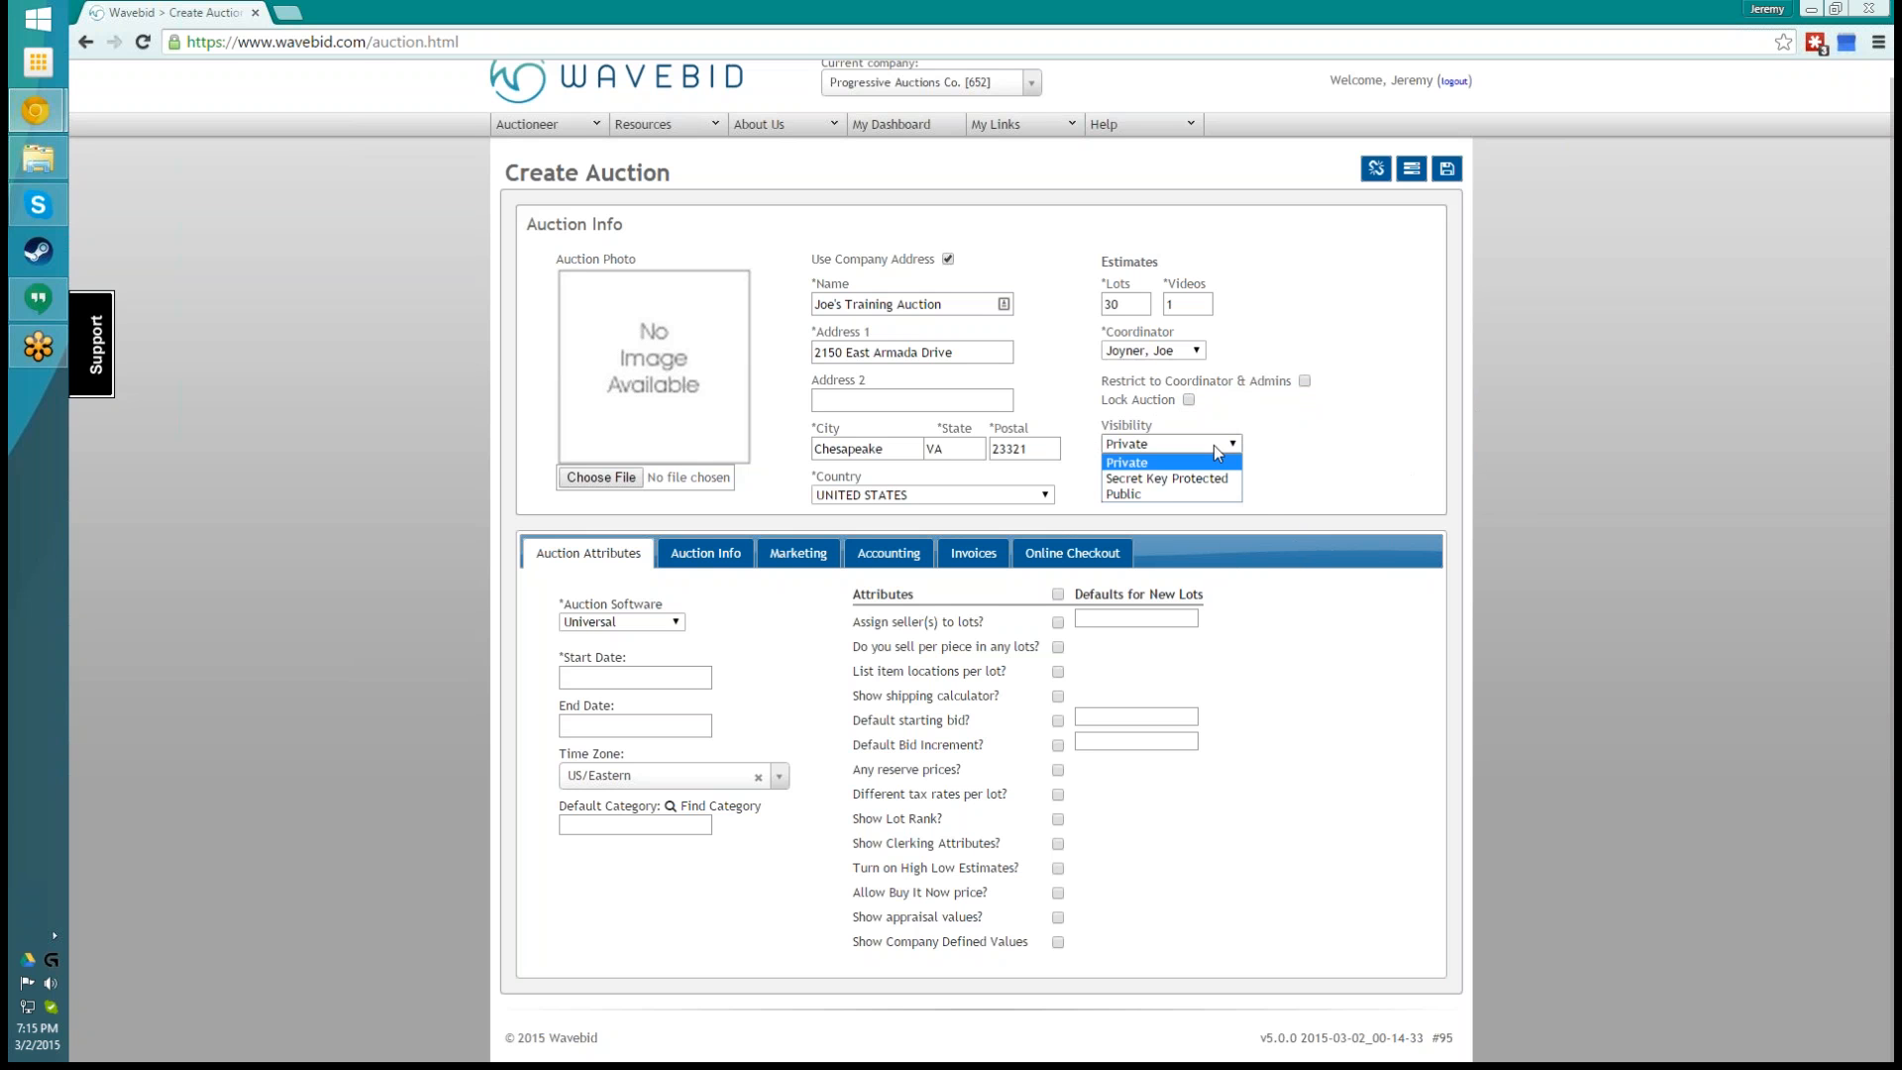
pyautogui.click(1130, 494)
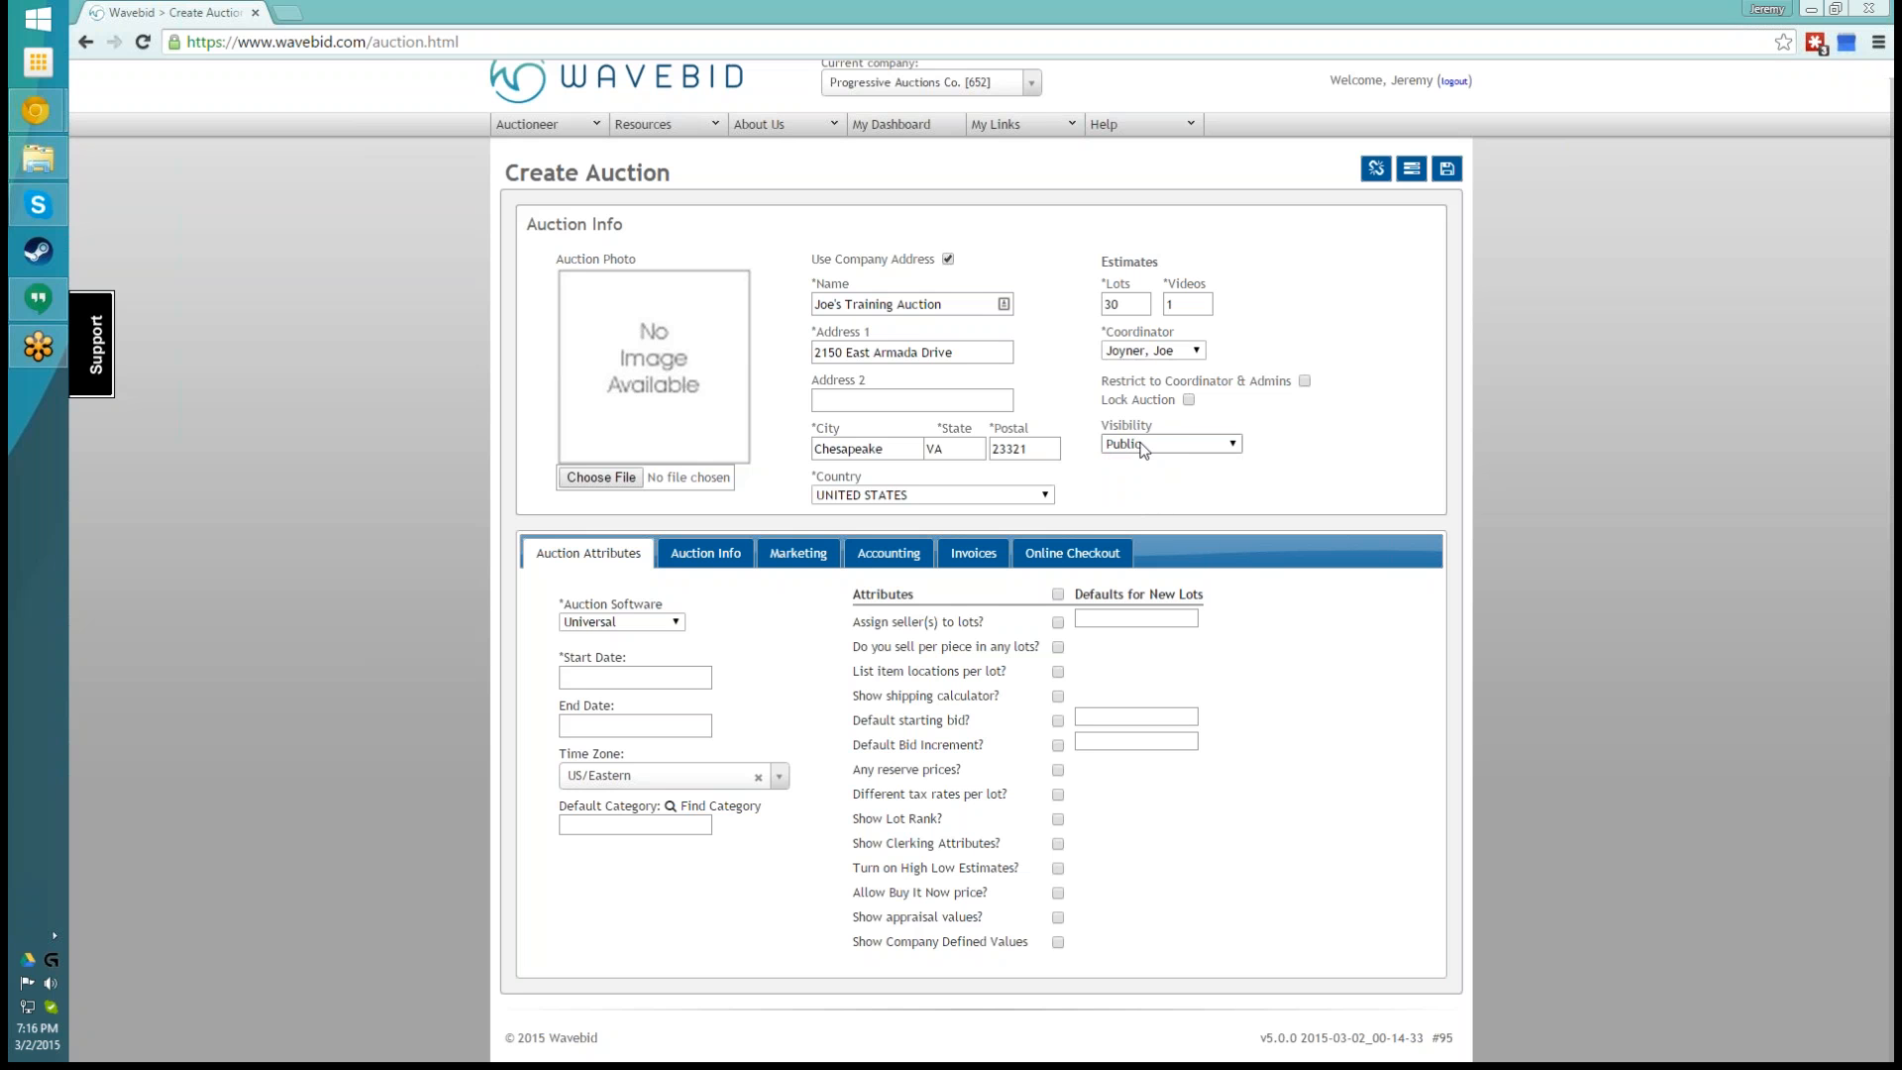
# - Try Secret Key Protected visibility by entering a secret key, and switch the auction's visibility back to Public
pyautogui.click(1225, 443)
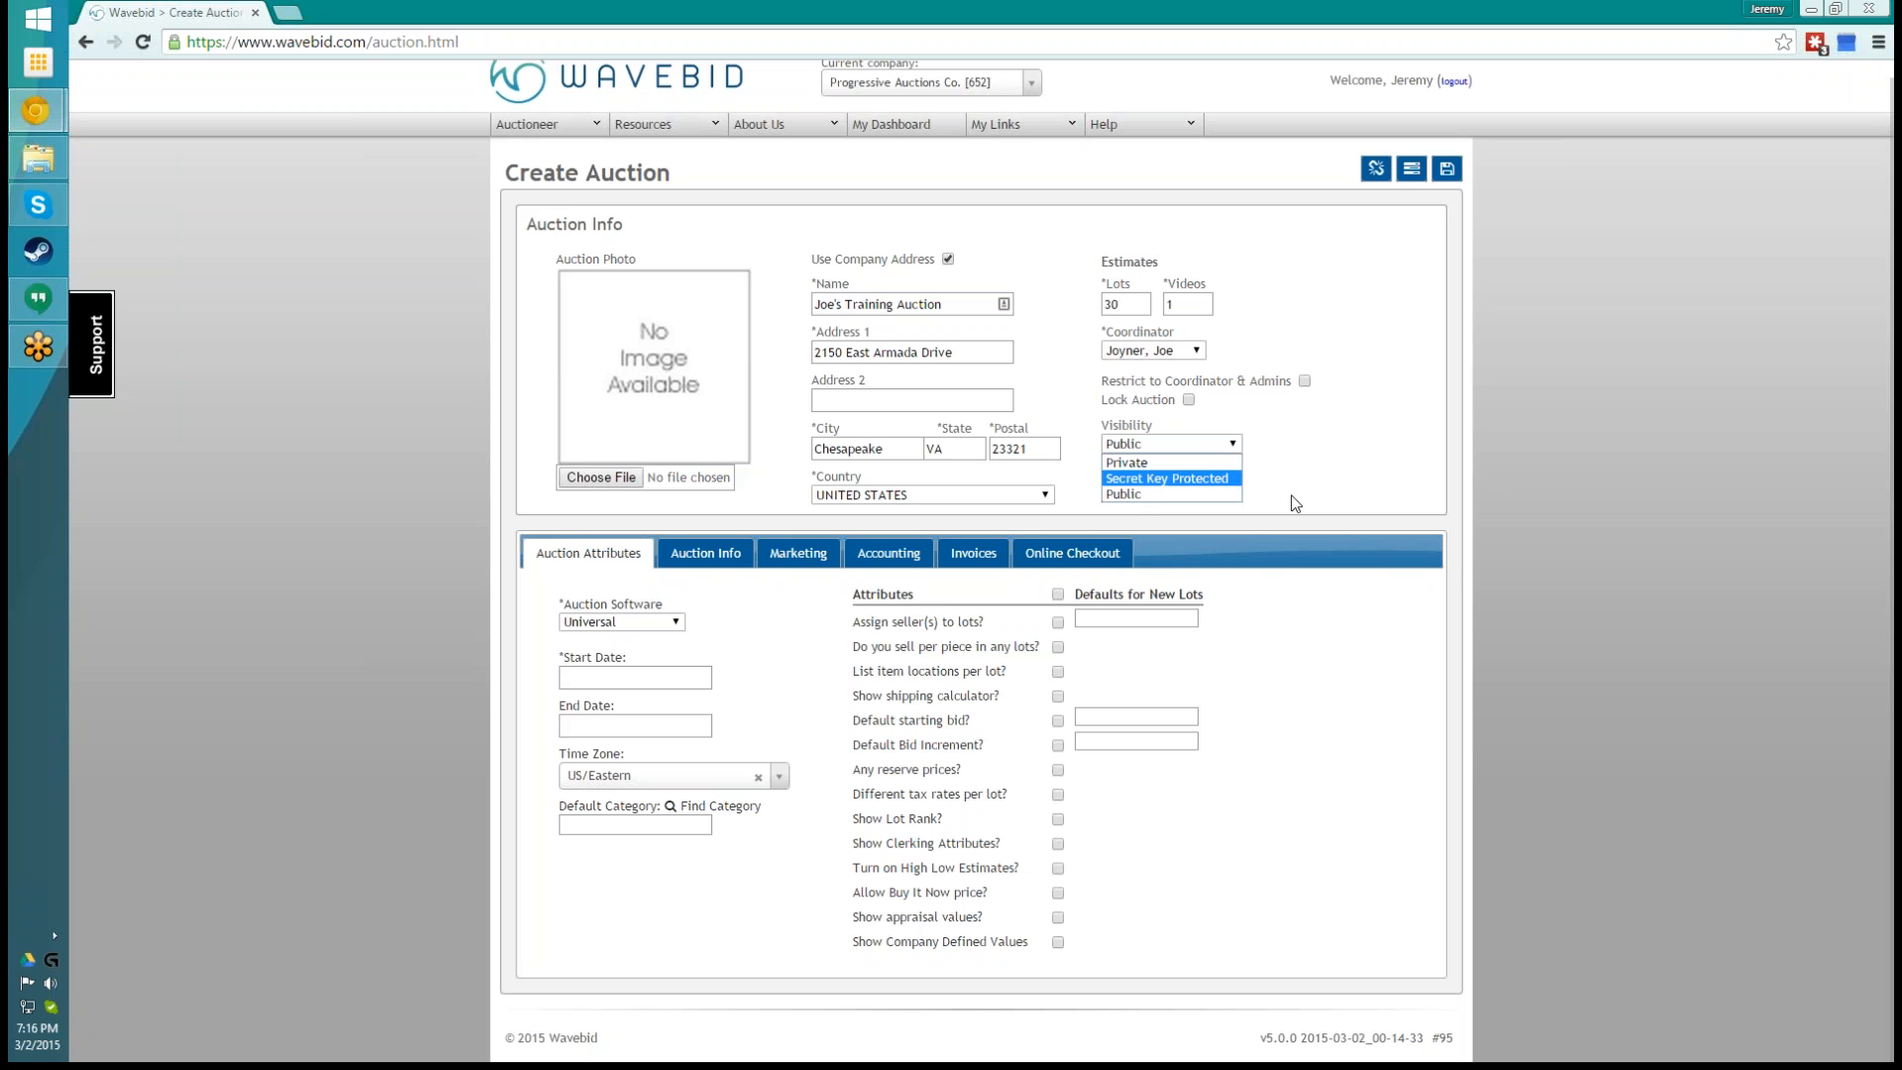
pyautogui.click(1192, 482)
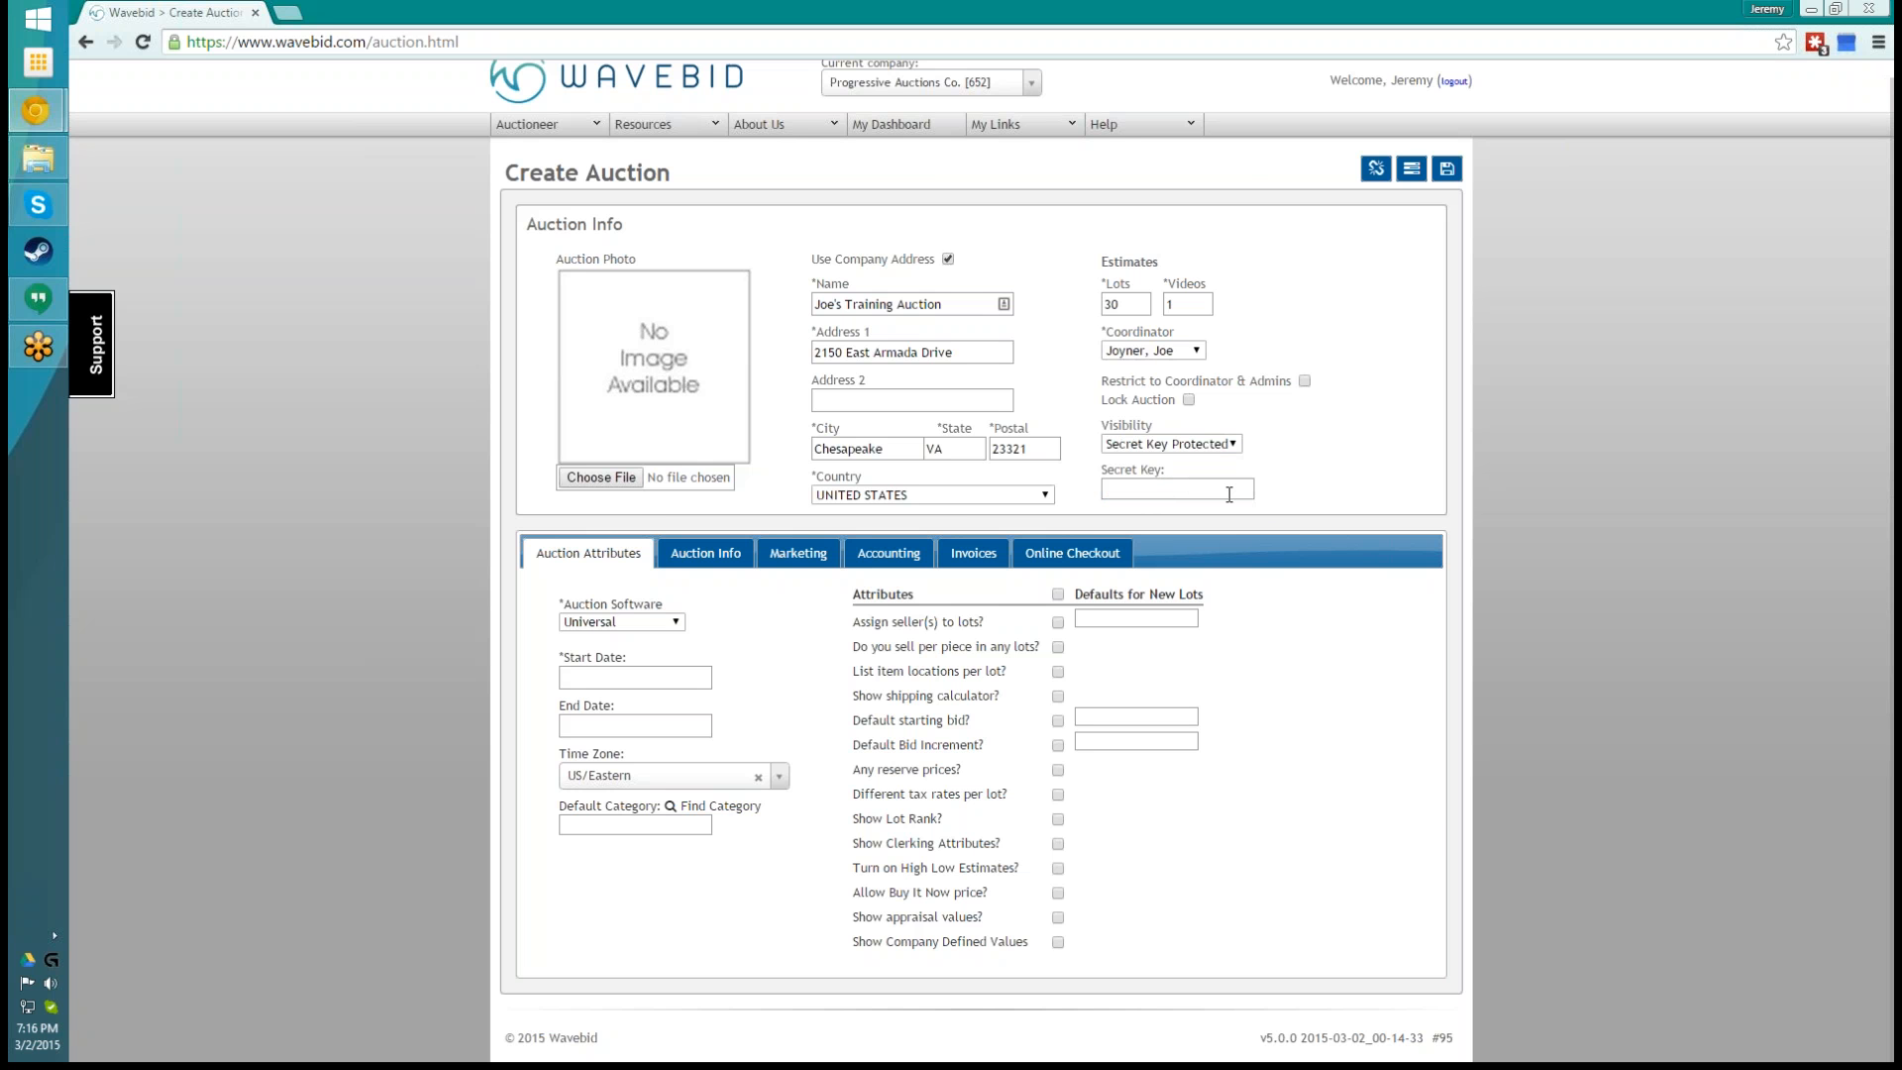
pyautogui.click(1175, 492)
pyautogui.write('1234')
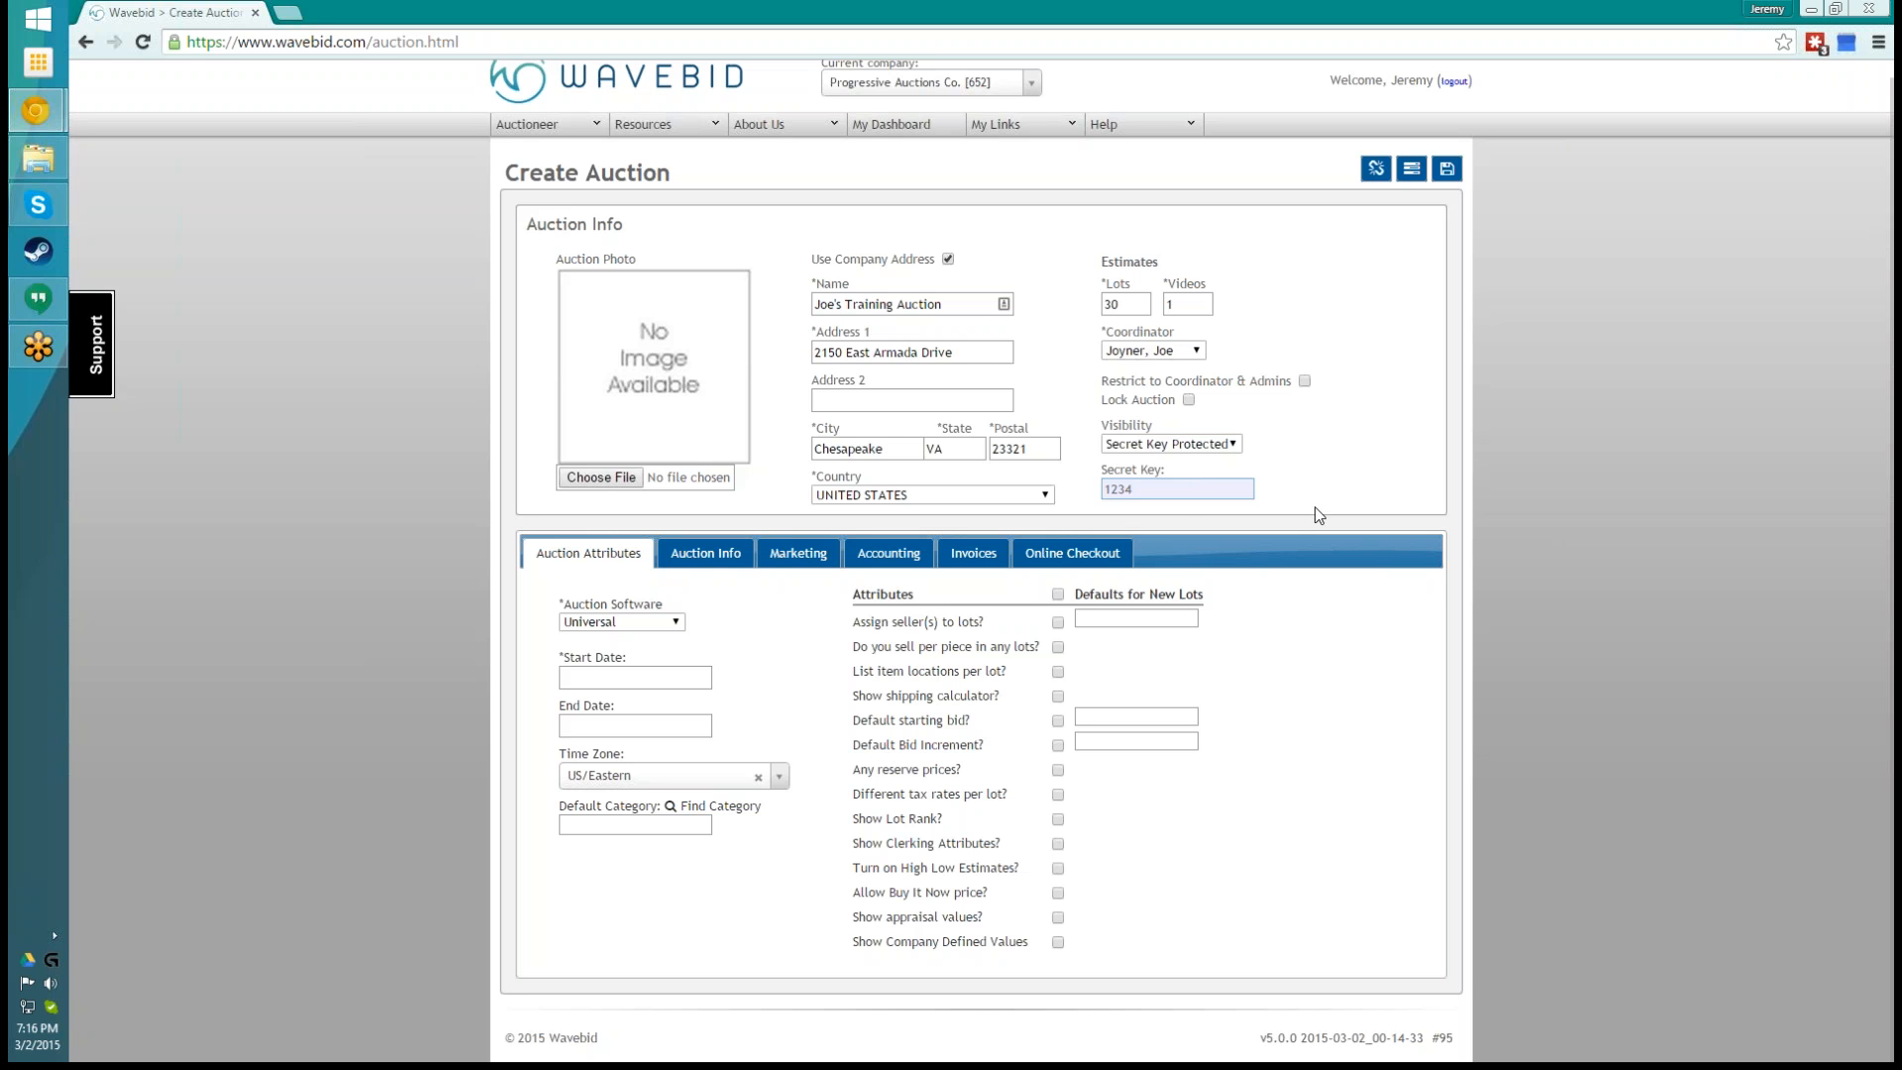
pyautogui.click(1233, 444)
pyautogui.click(1181, 494)
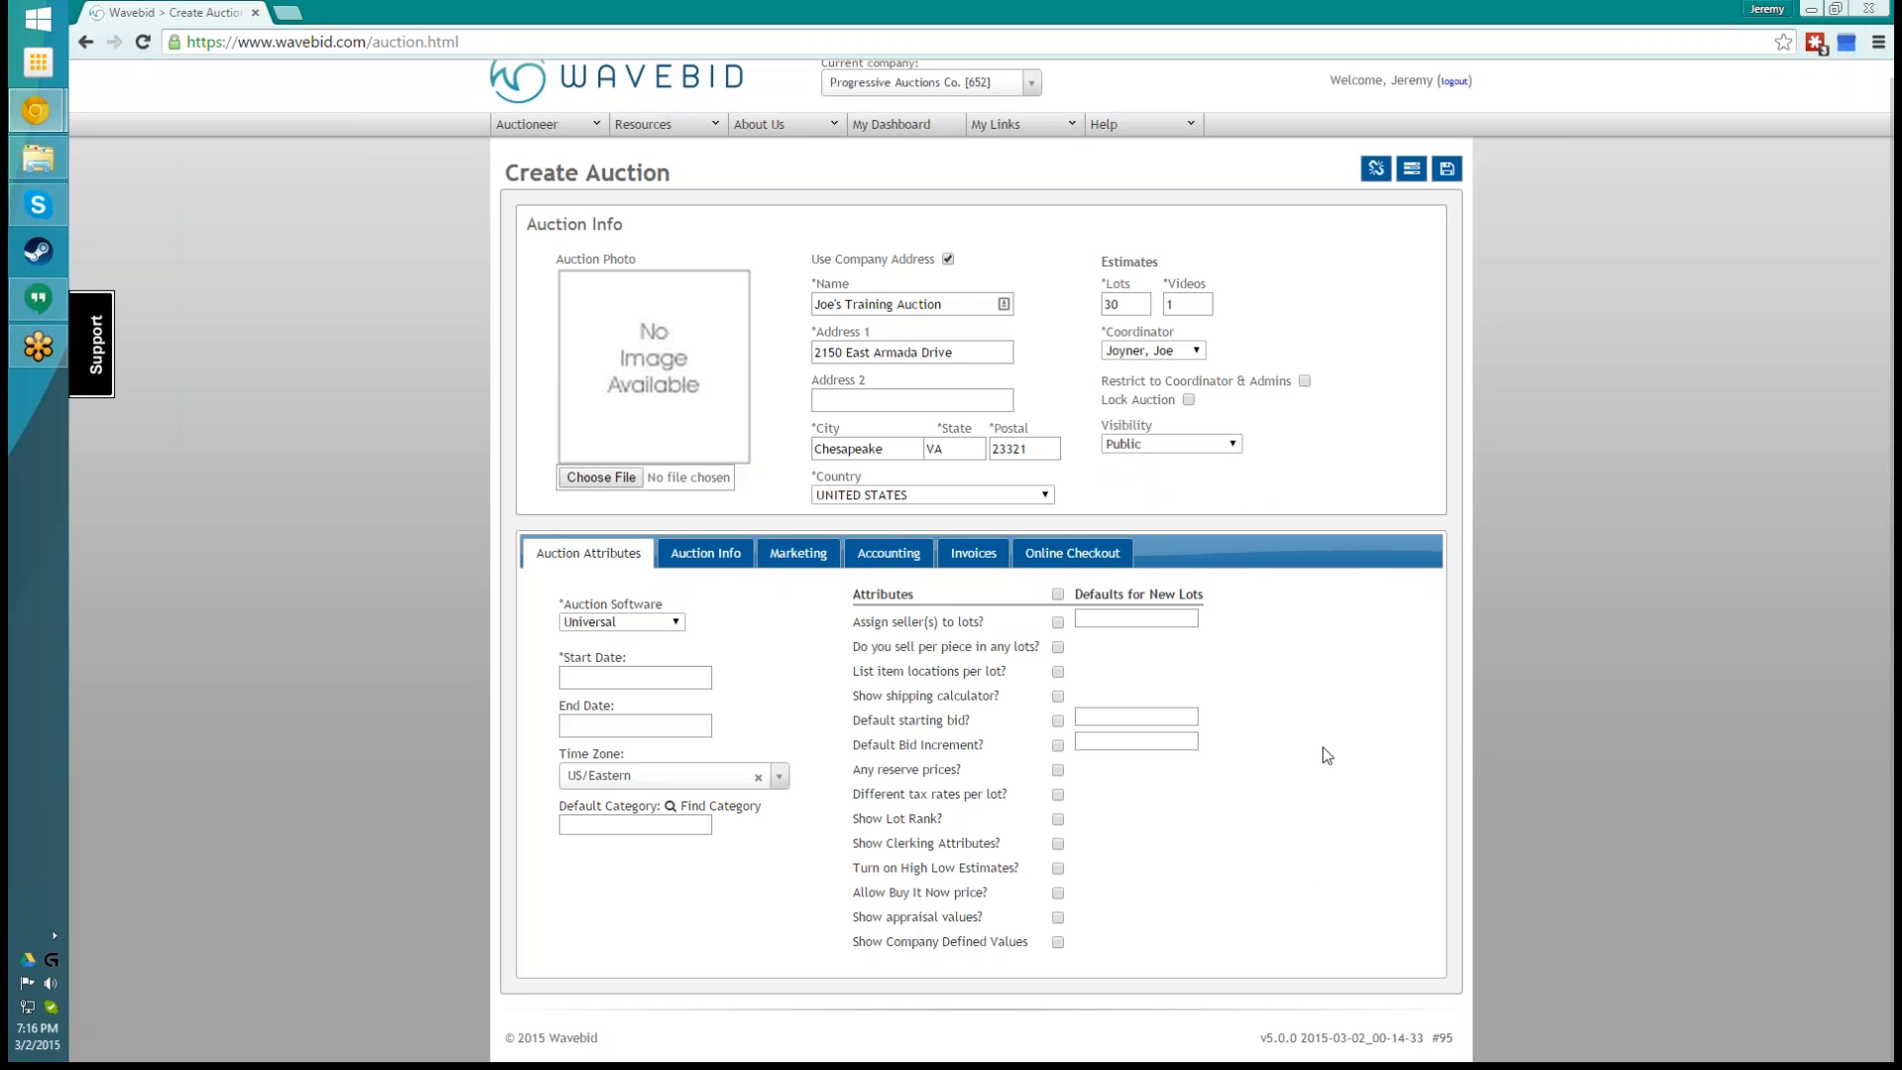
# - Examine the available auction software options and keep Universal selected
pyautogui.click(661, 624)
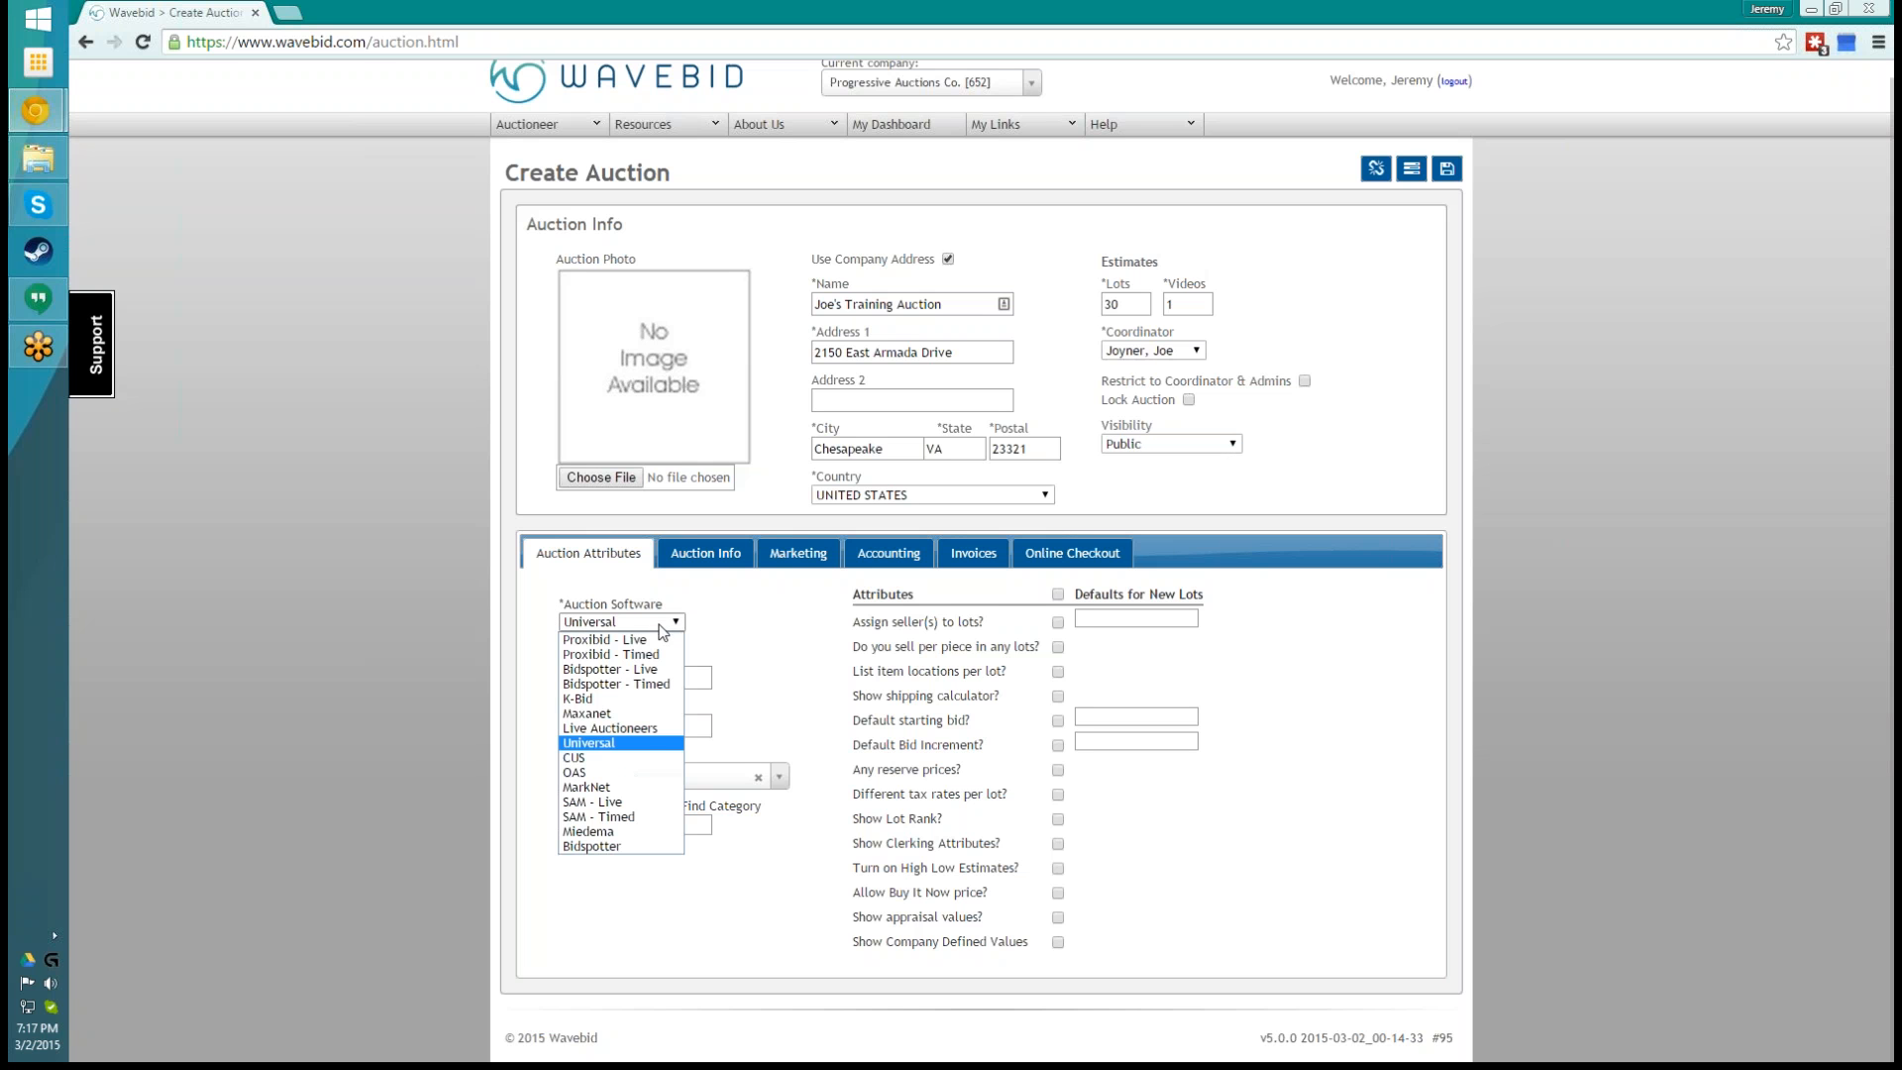
pyautogui.click(620, 744)
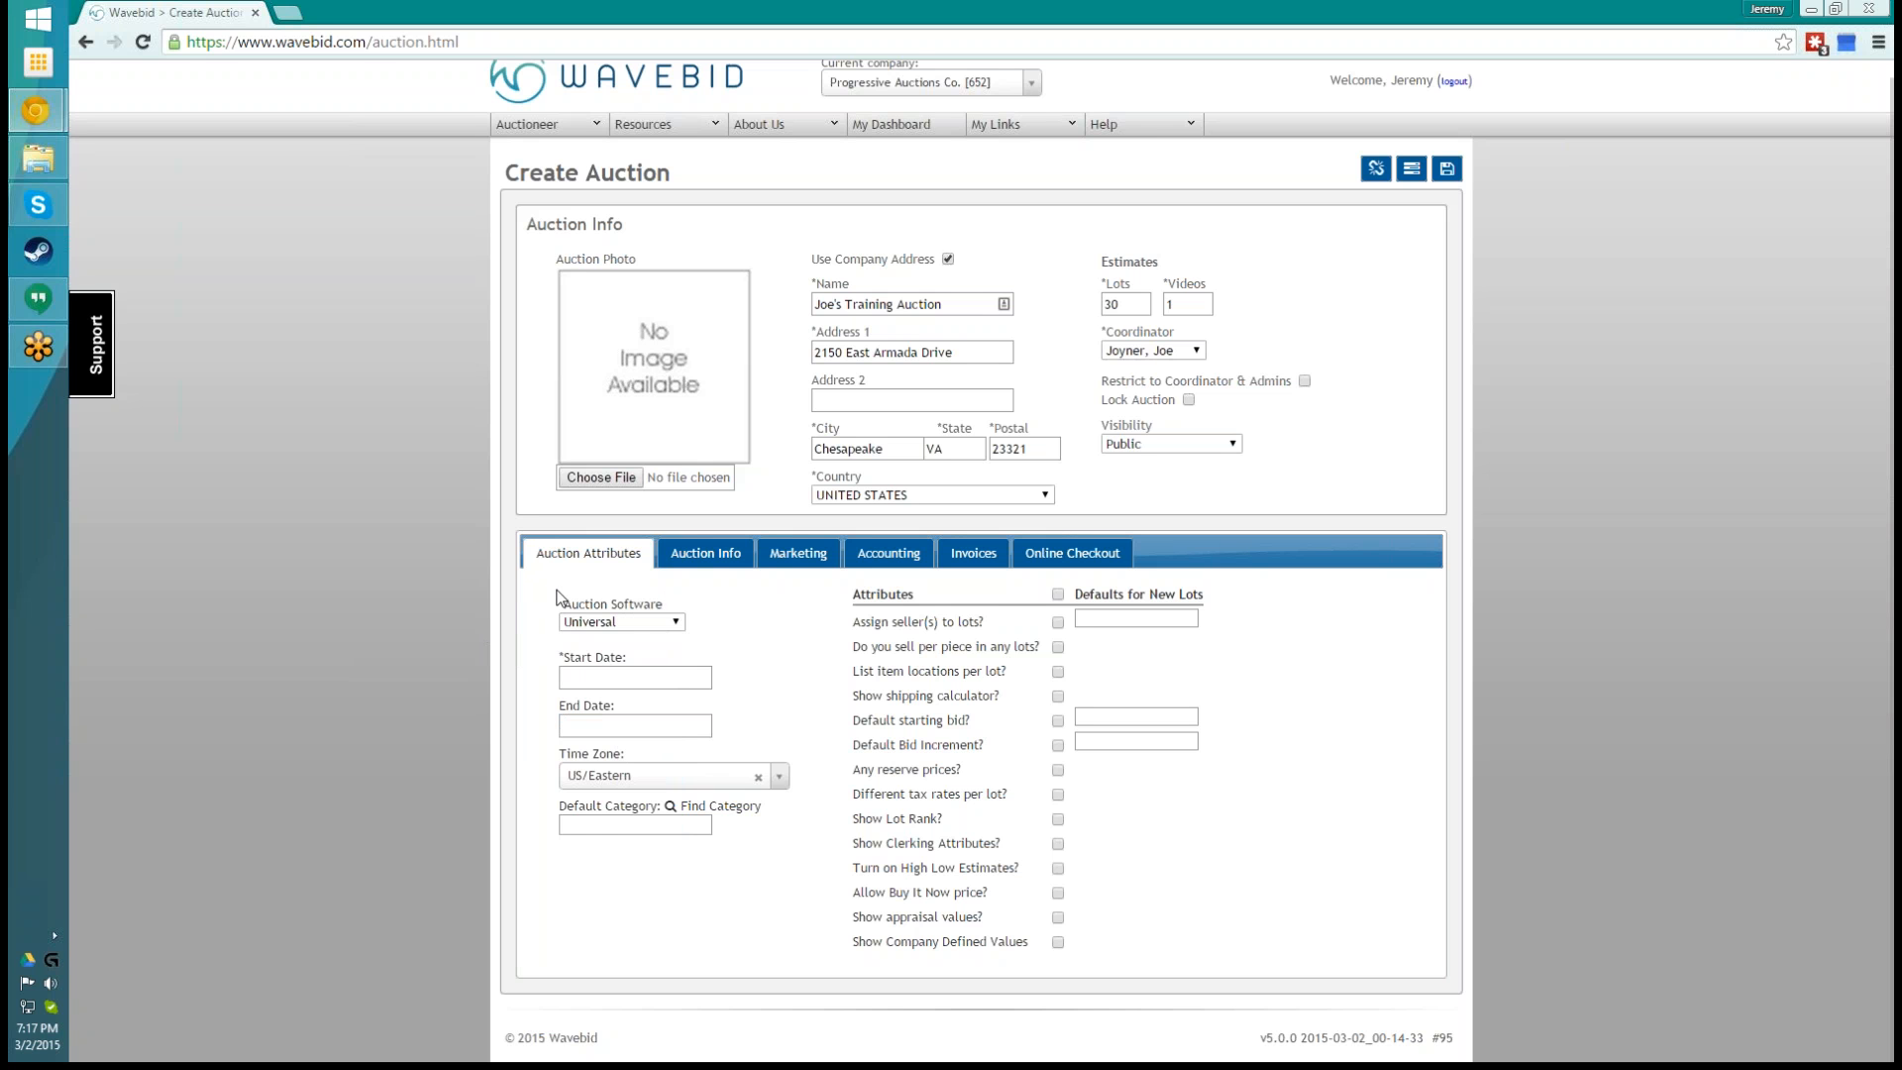
pyautogui.click(662, 621)
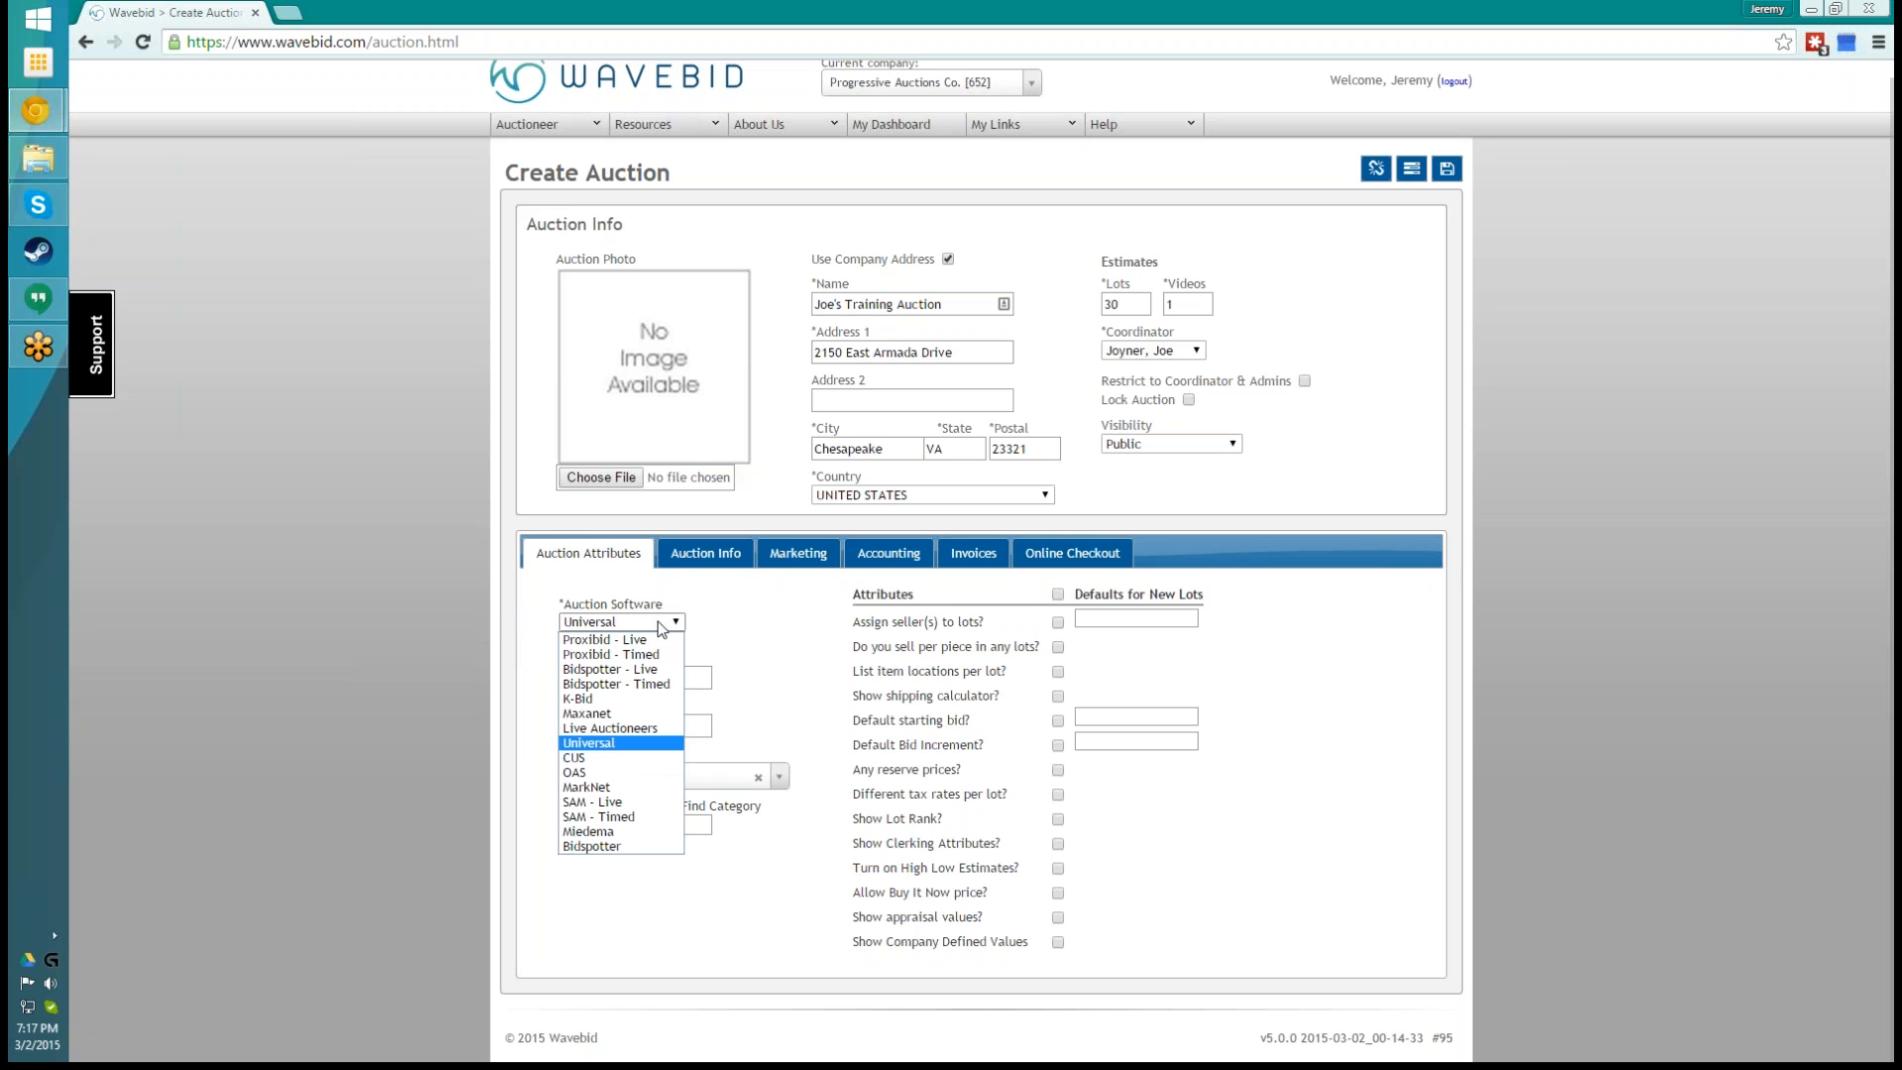
pyautogui.click(598, 743)
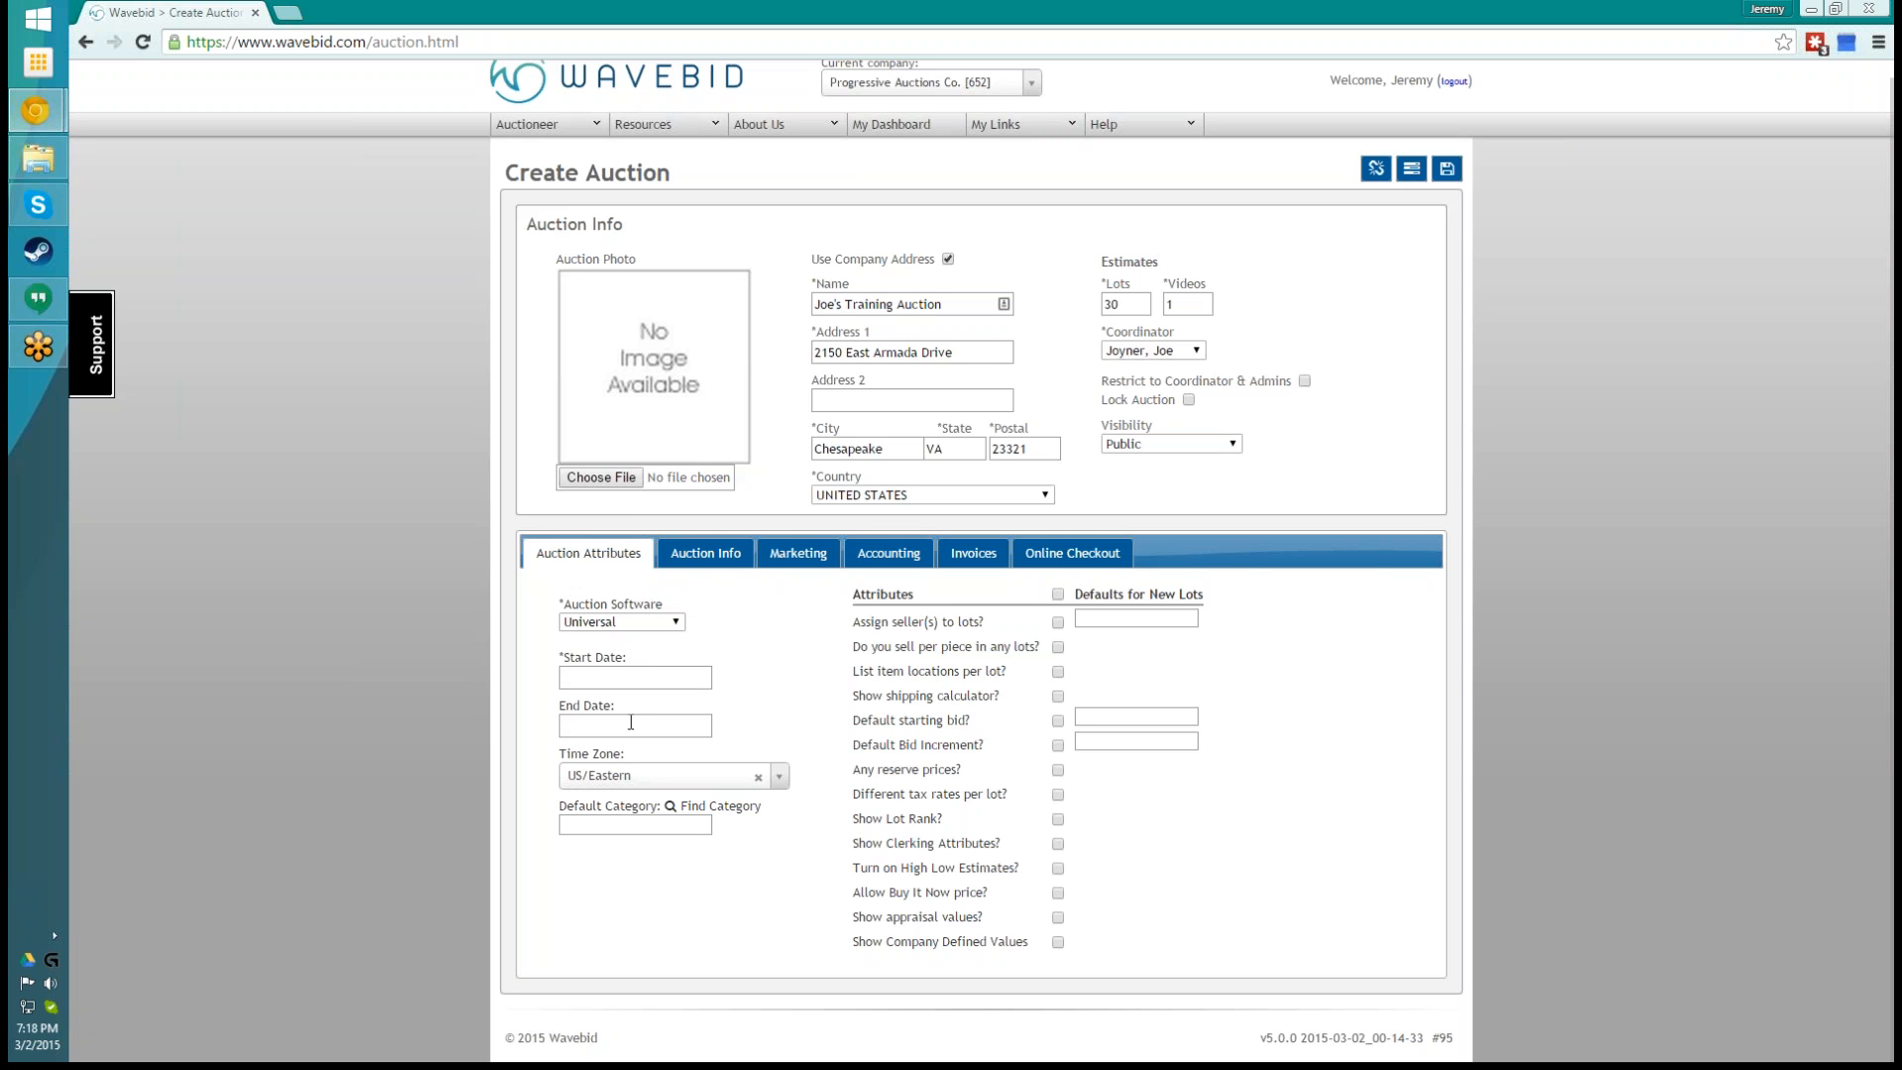
# - Set the auction's start date to 03/23/2015 at 08:00
pyautogui.click(579, 680)
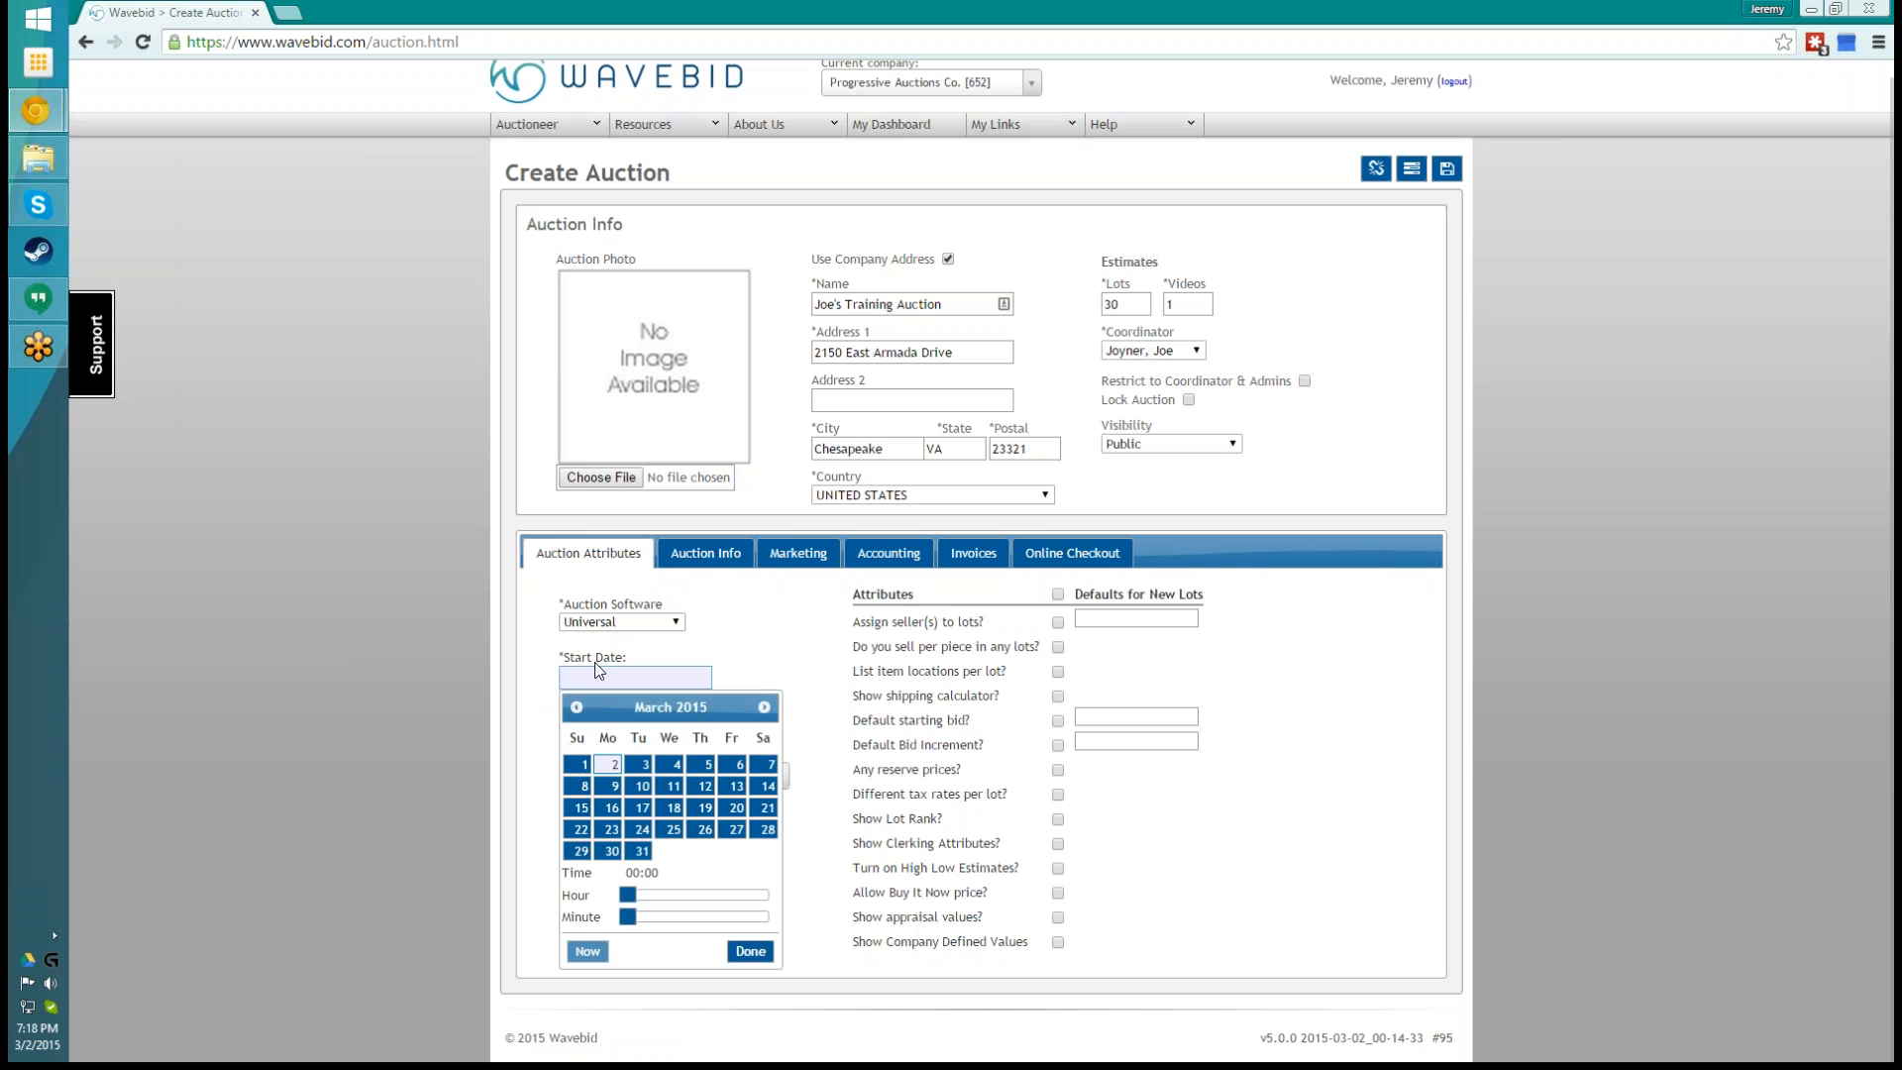
pyautogui.click(611, 830)
pyautogui.moveTo(627, 894); pyautogui.dragTo(678, 903)
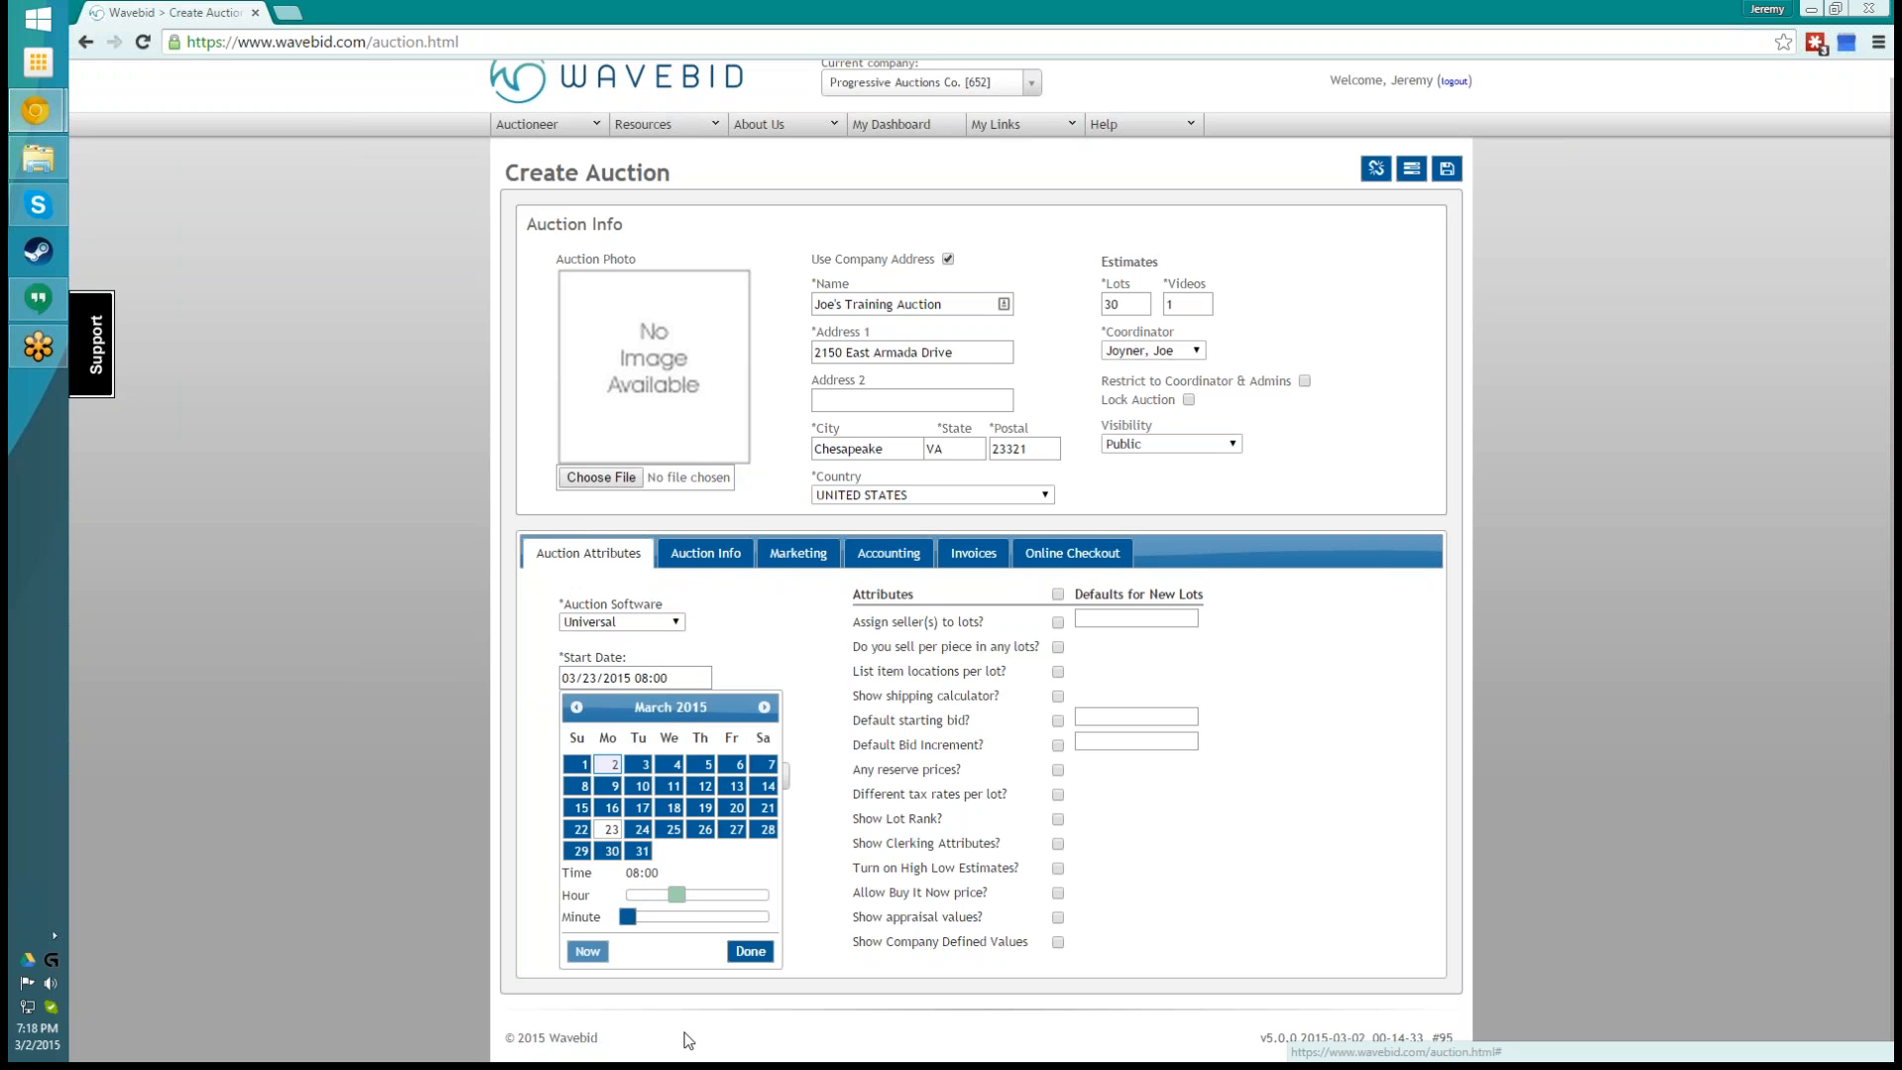
pyautogui.click(759, 957)
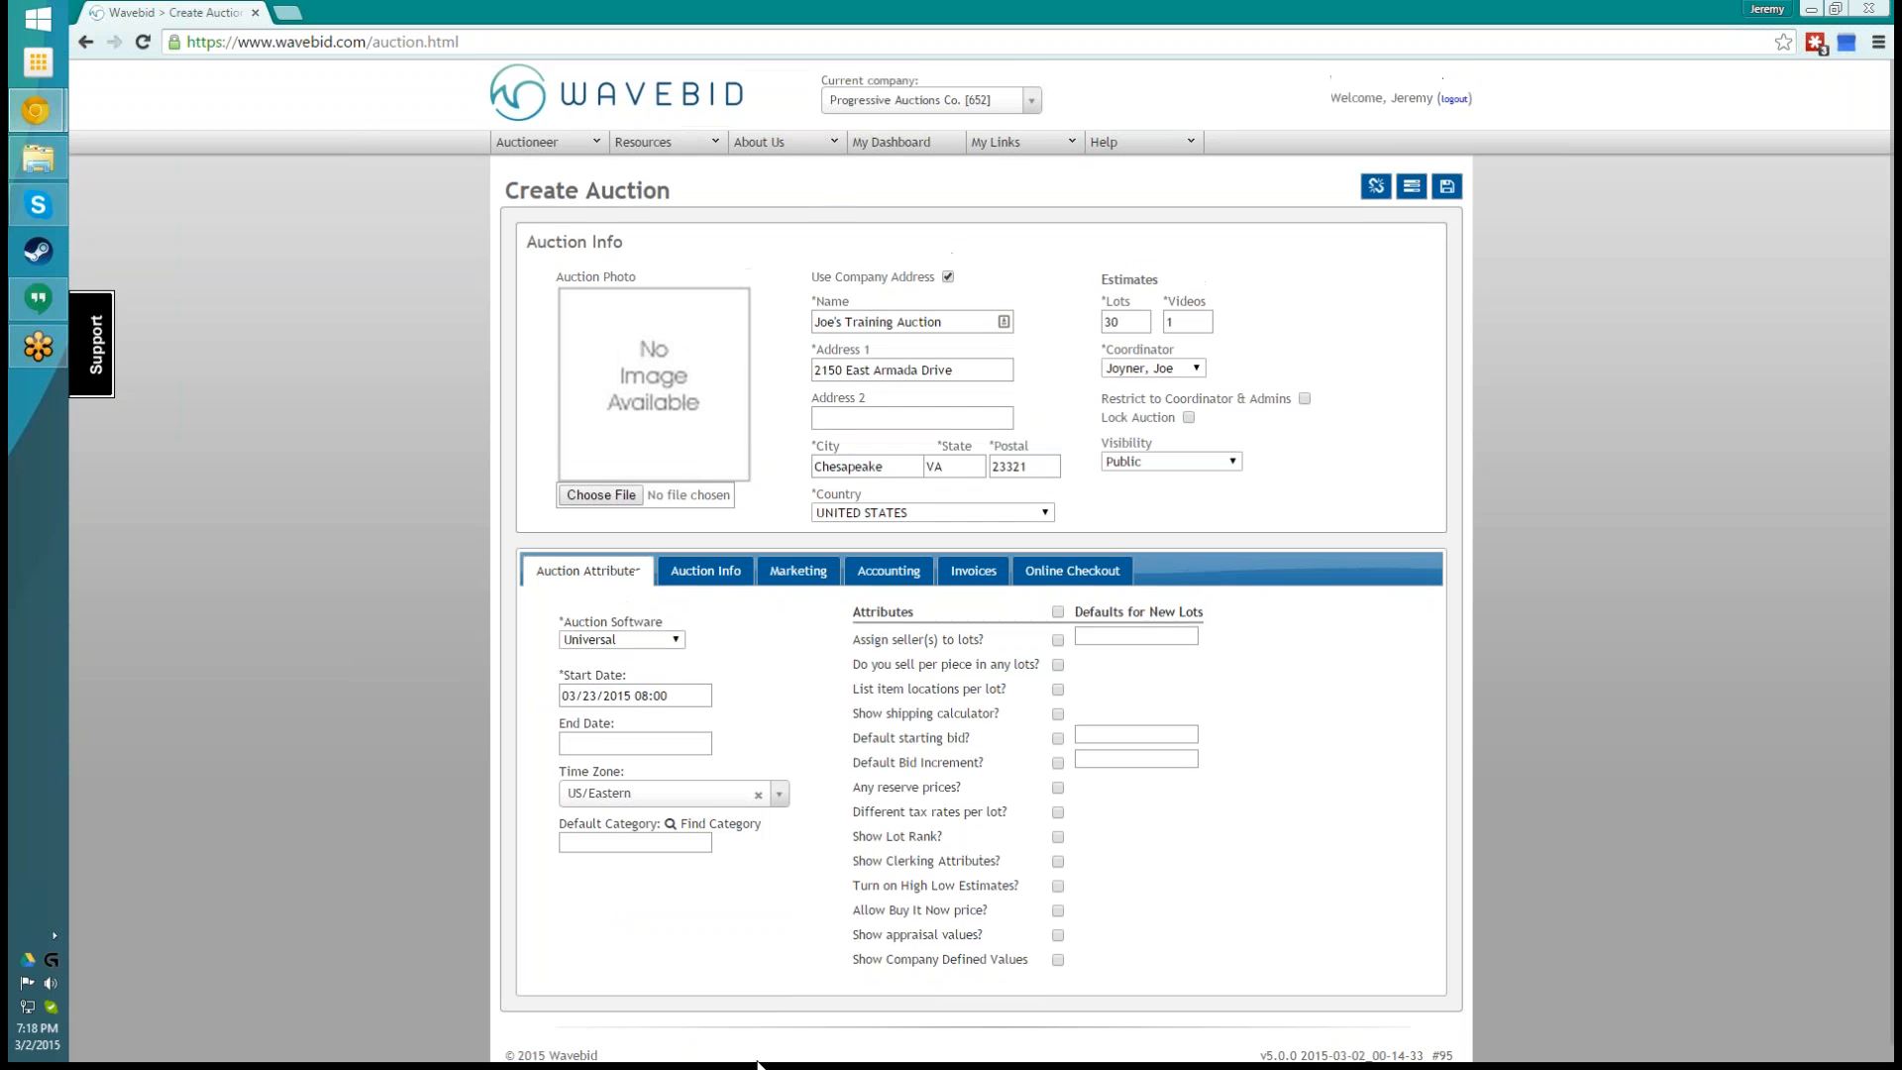
# - Open the auction's end date and clear it so the field stays blank
pyautogui.click(631, 751)
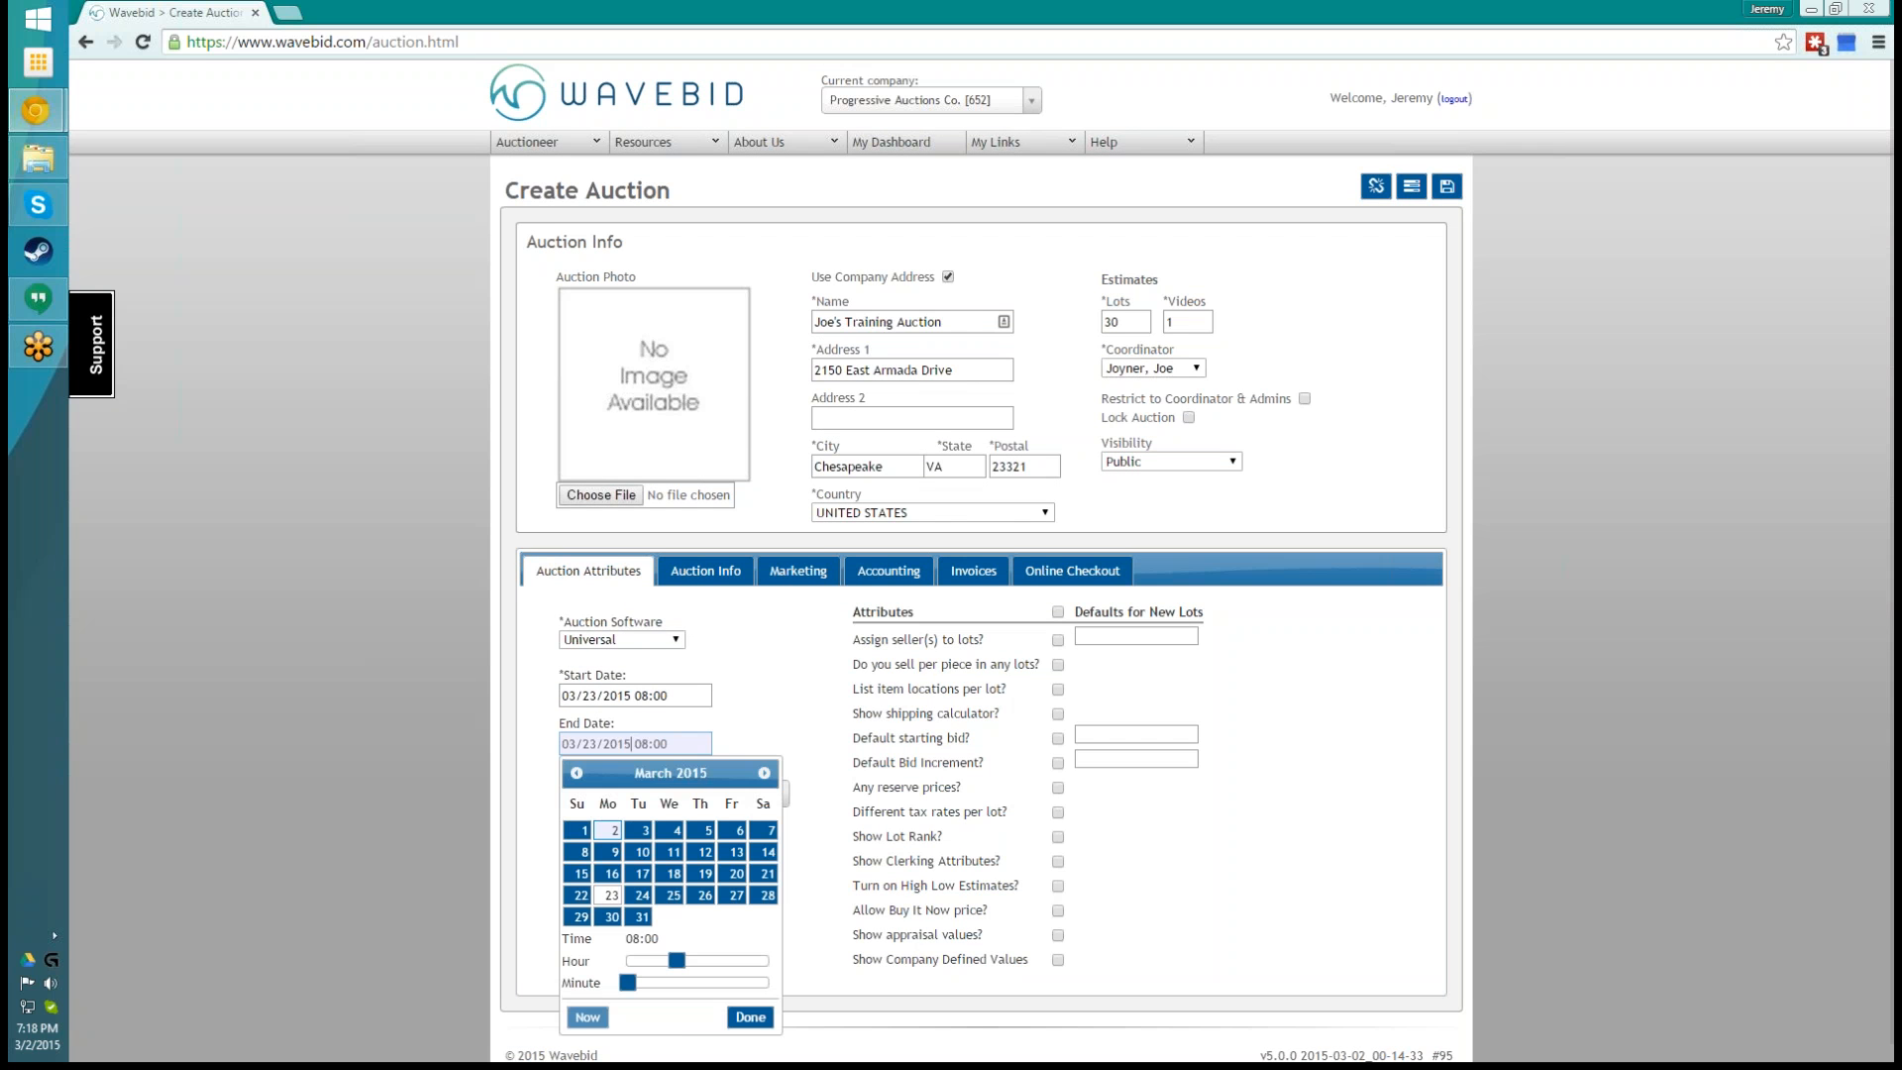
pyautogui.click(777, 708)
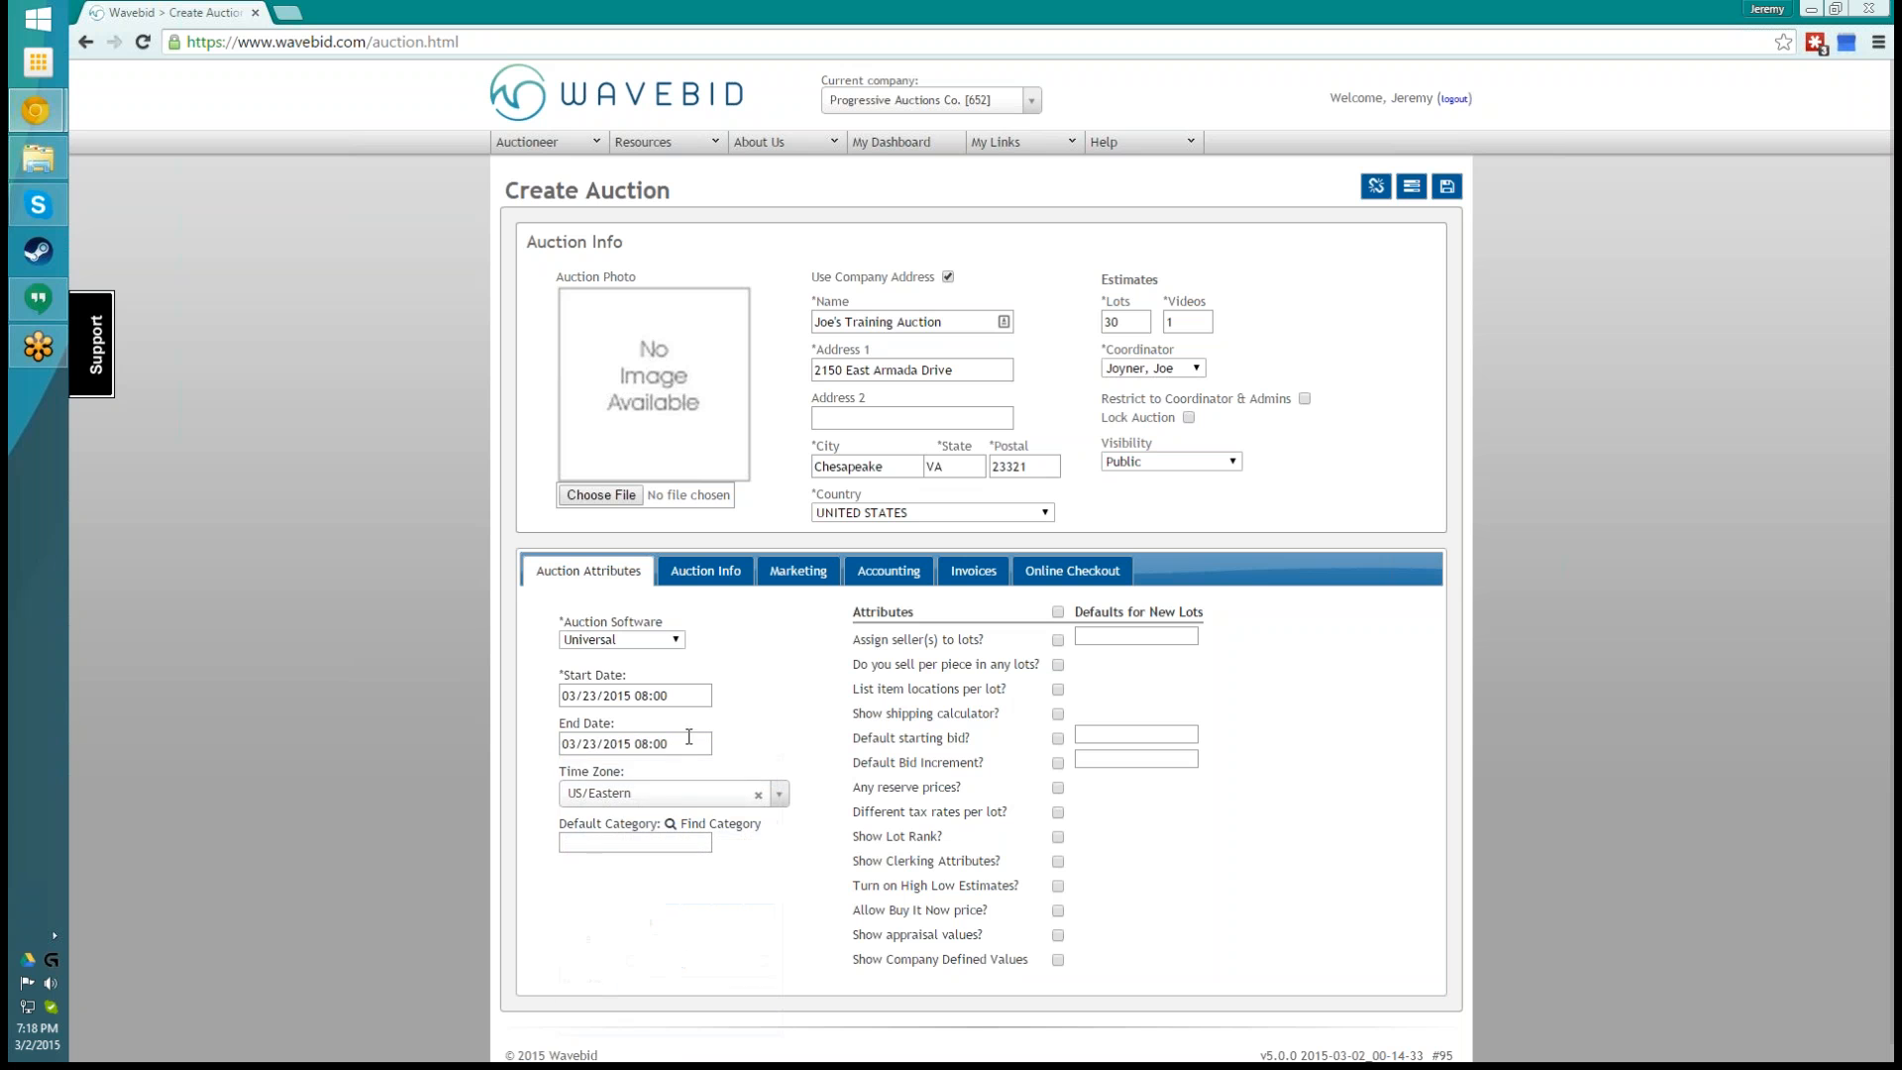
pyautogui.moveTo(690, 742); pyautogui.dragTo(563, 741)
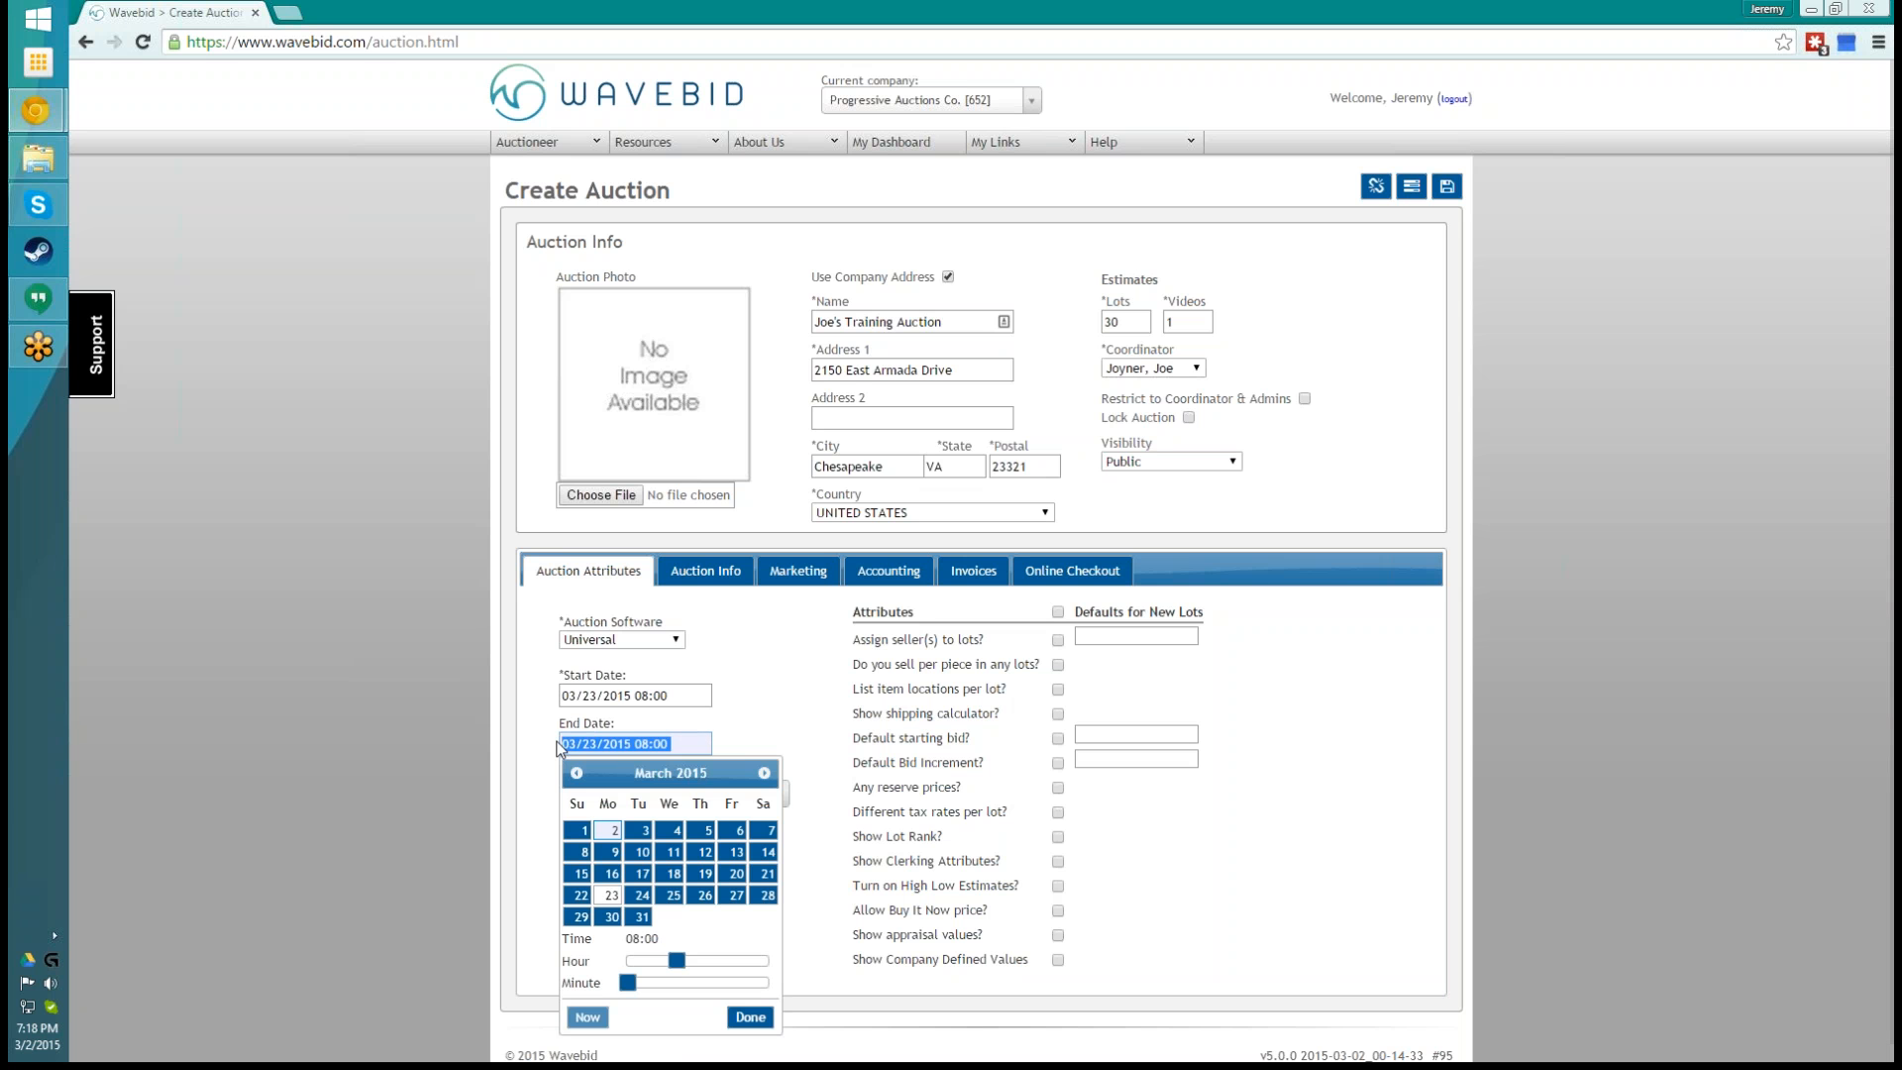
pyautogui.press('BackSpace')
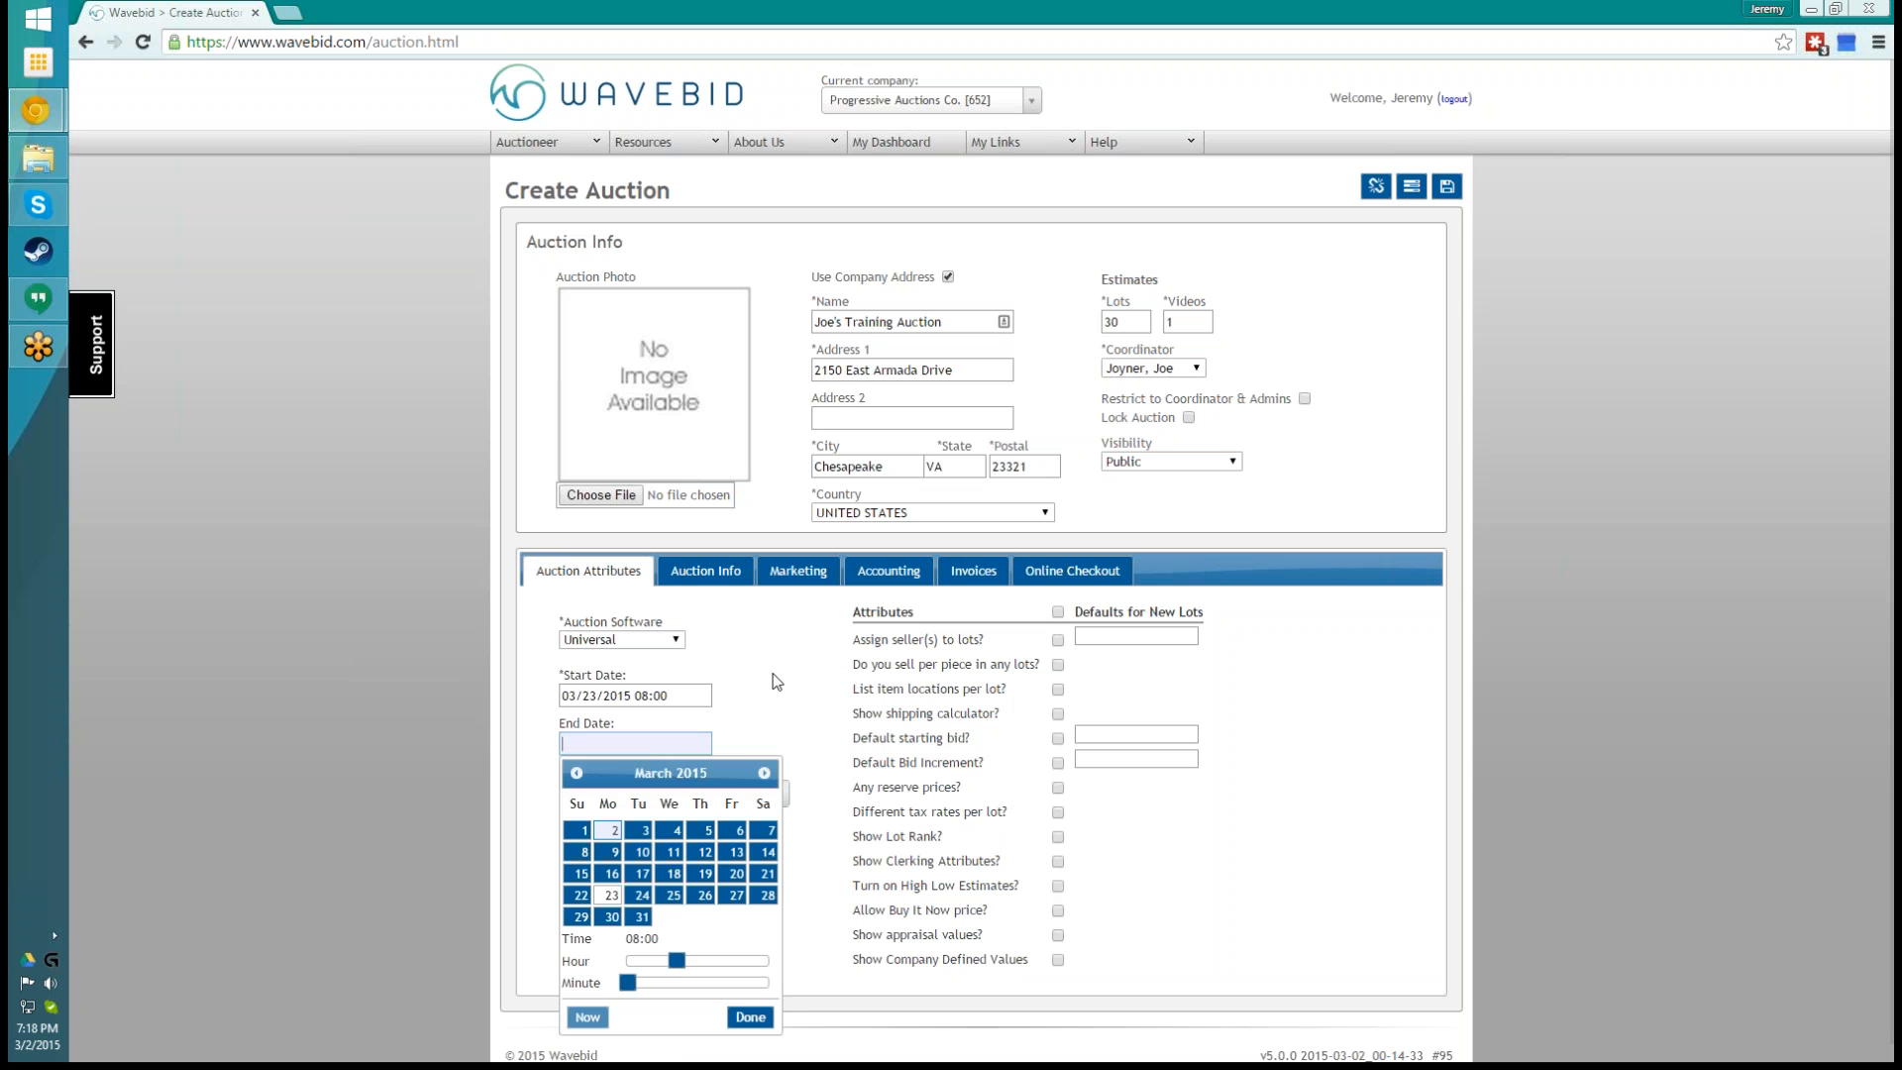
pyautogui.click(822, 688)
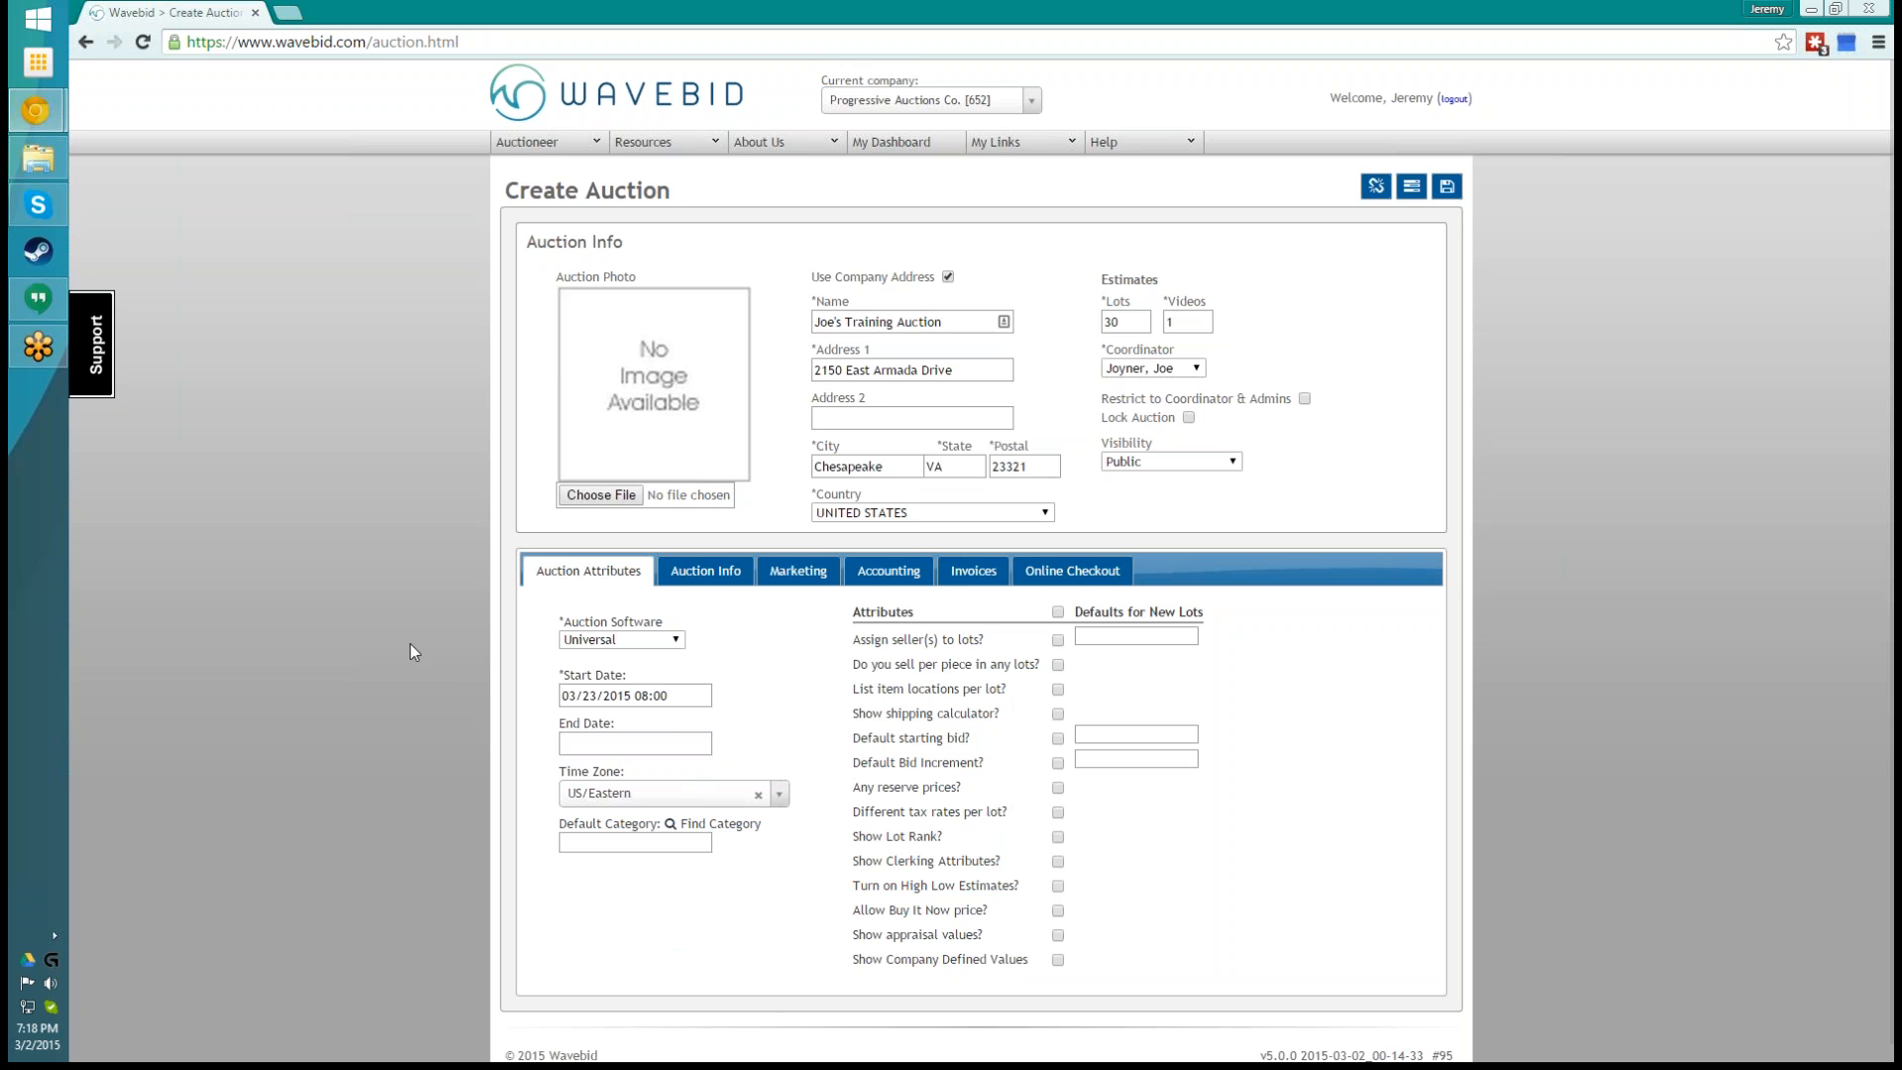
# - Examine the time zone options for the auction and keep US/Eastern
pyautogui.scroll(-1, 847, 752)
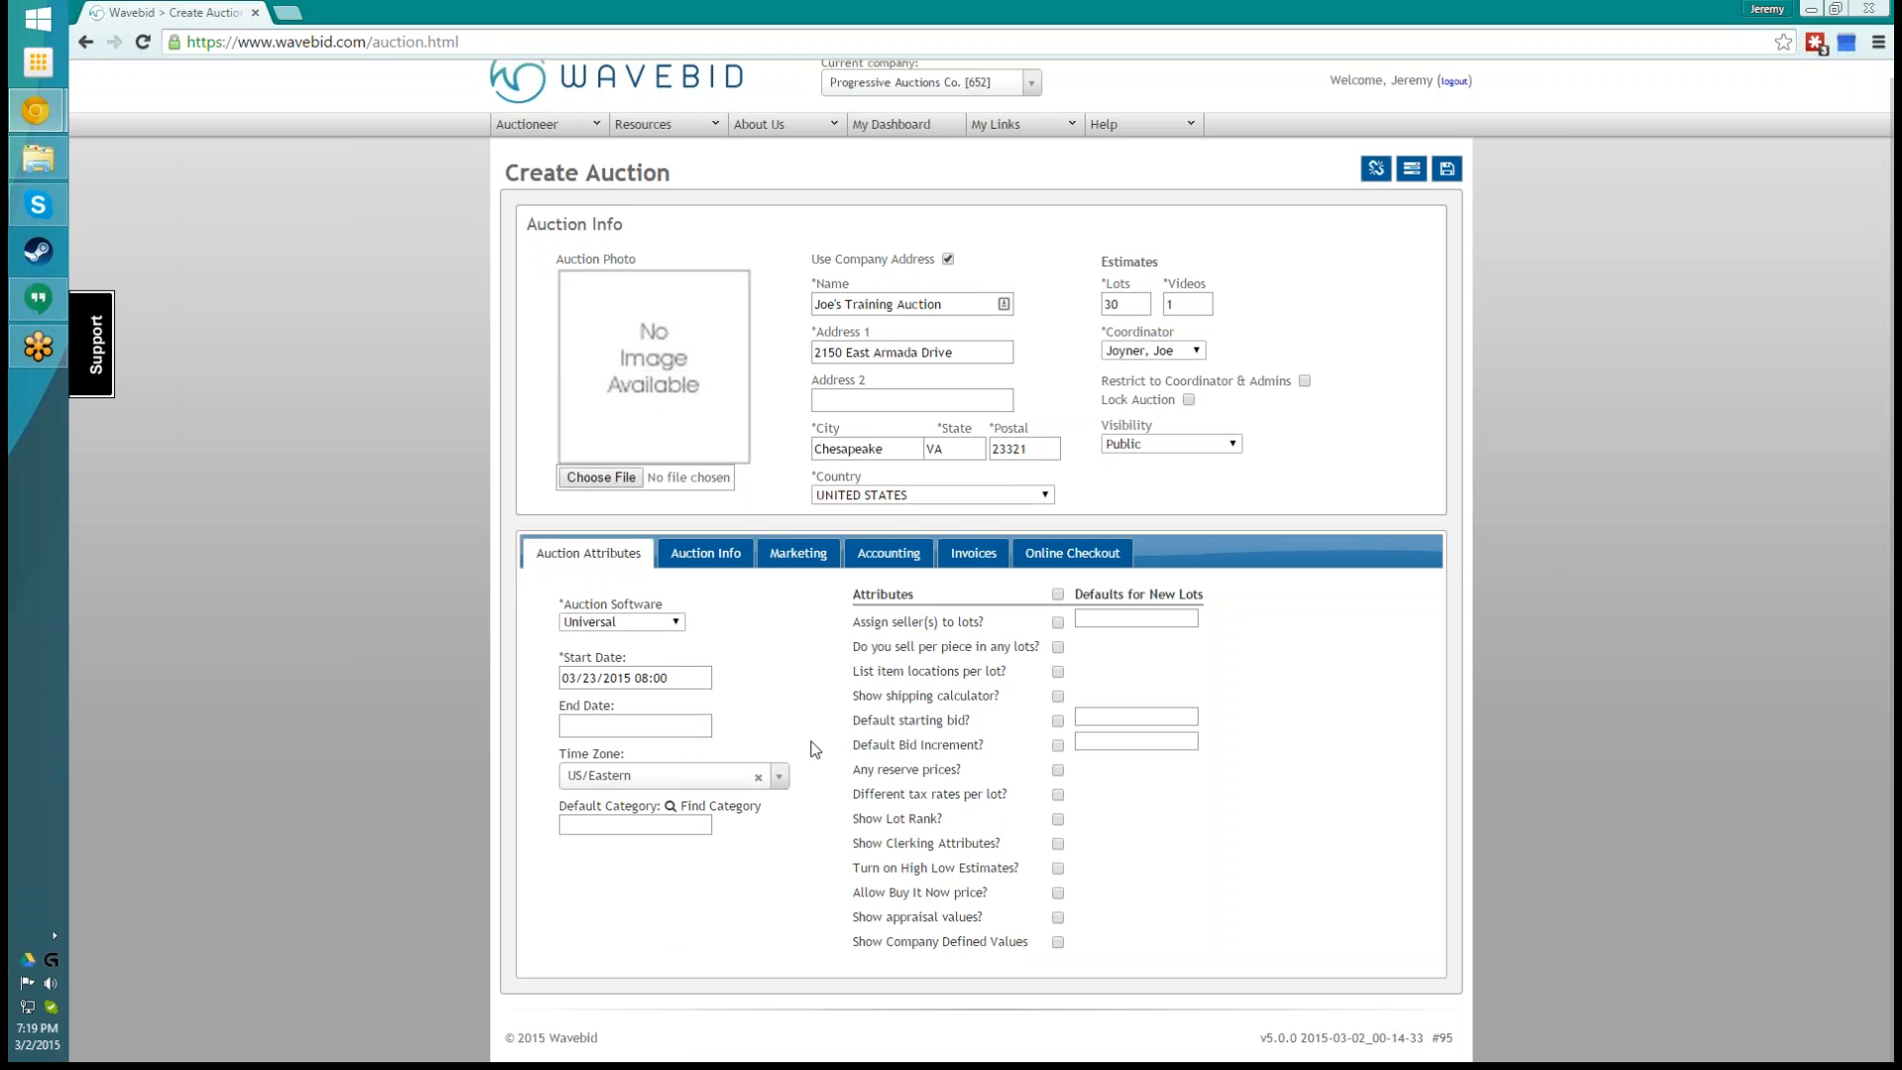
pyautogui.click(779, 775)
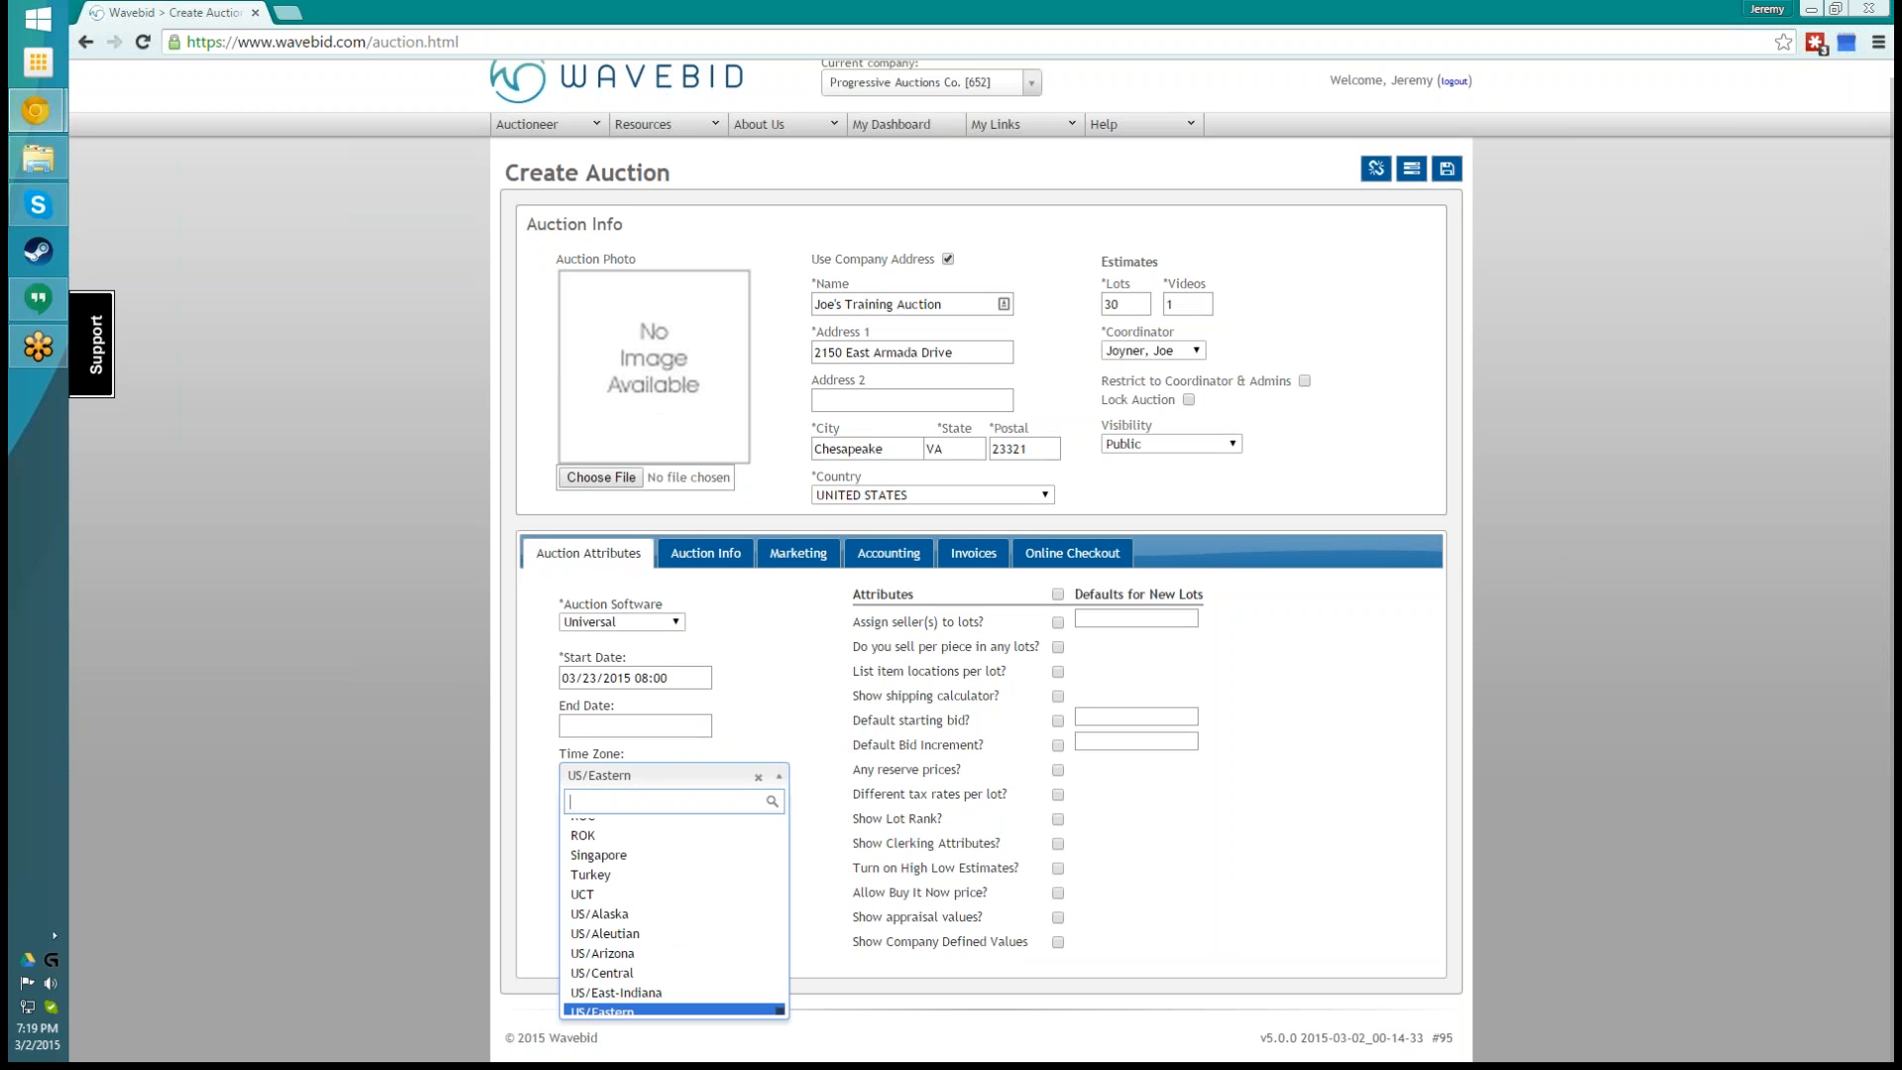
pyautogui.click(782, 776)
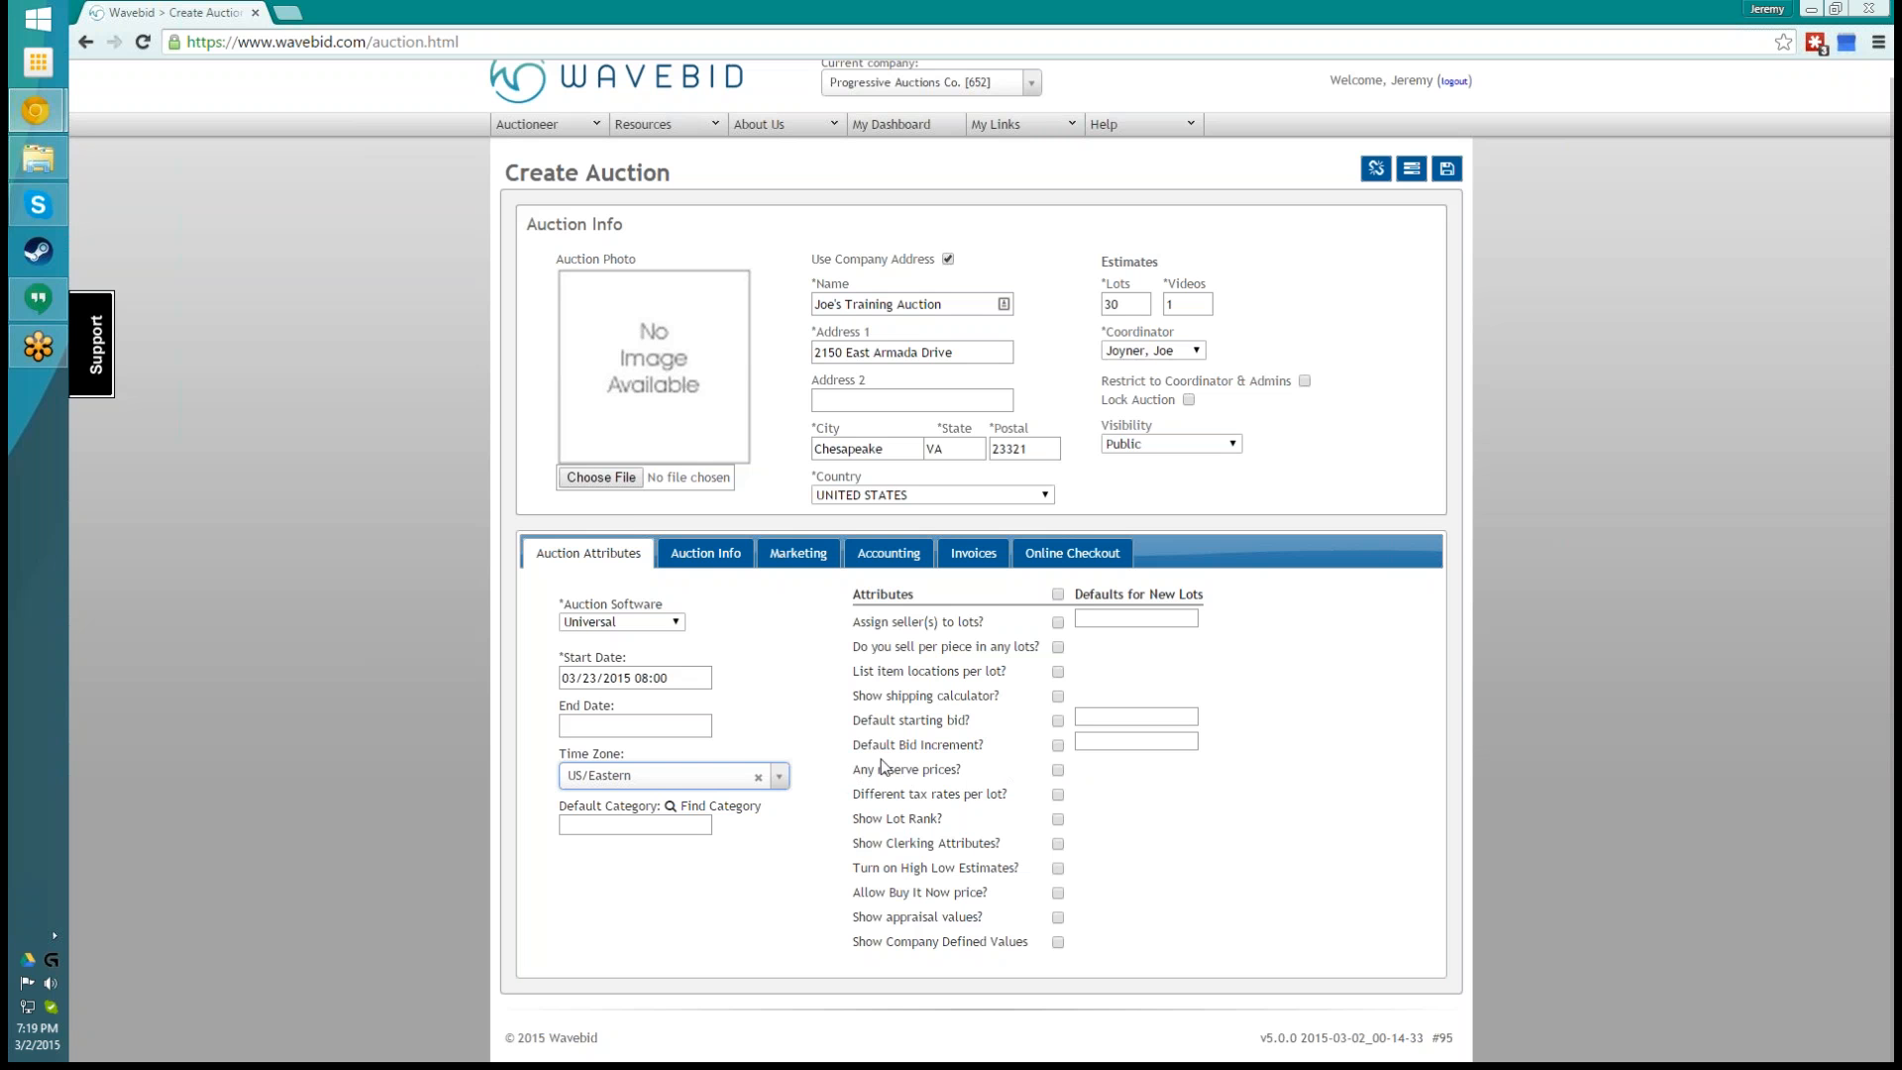
# - Enable the reserve prices and default starting bid attributes, and save the new auction
pyautogui.click(1058, 772)
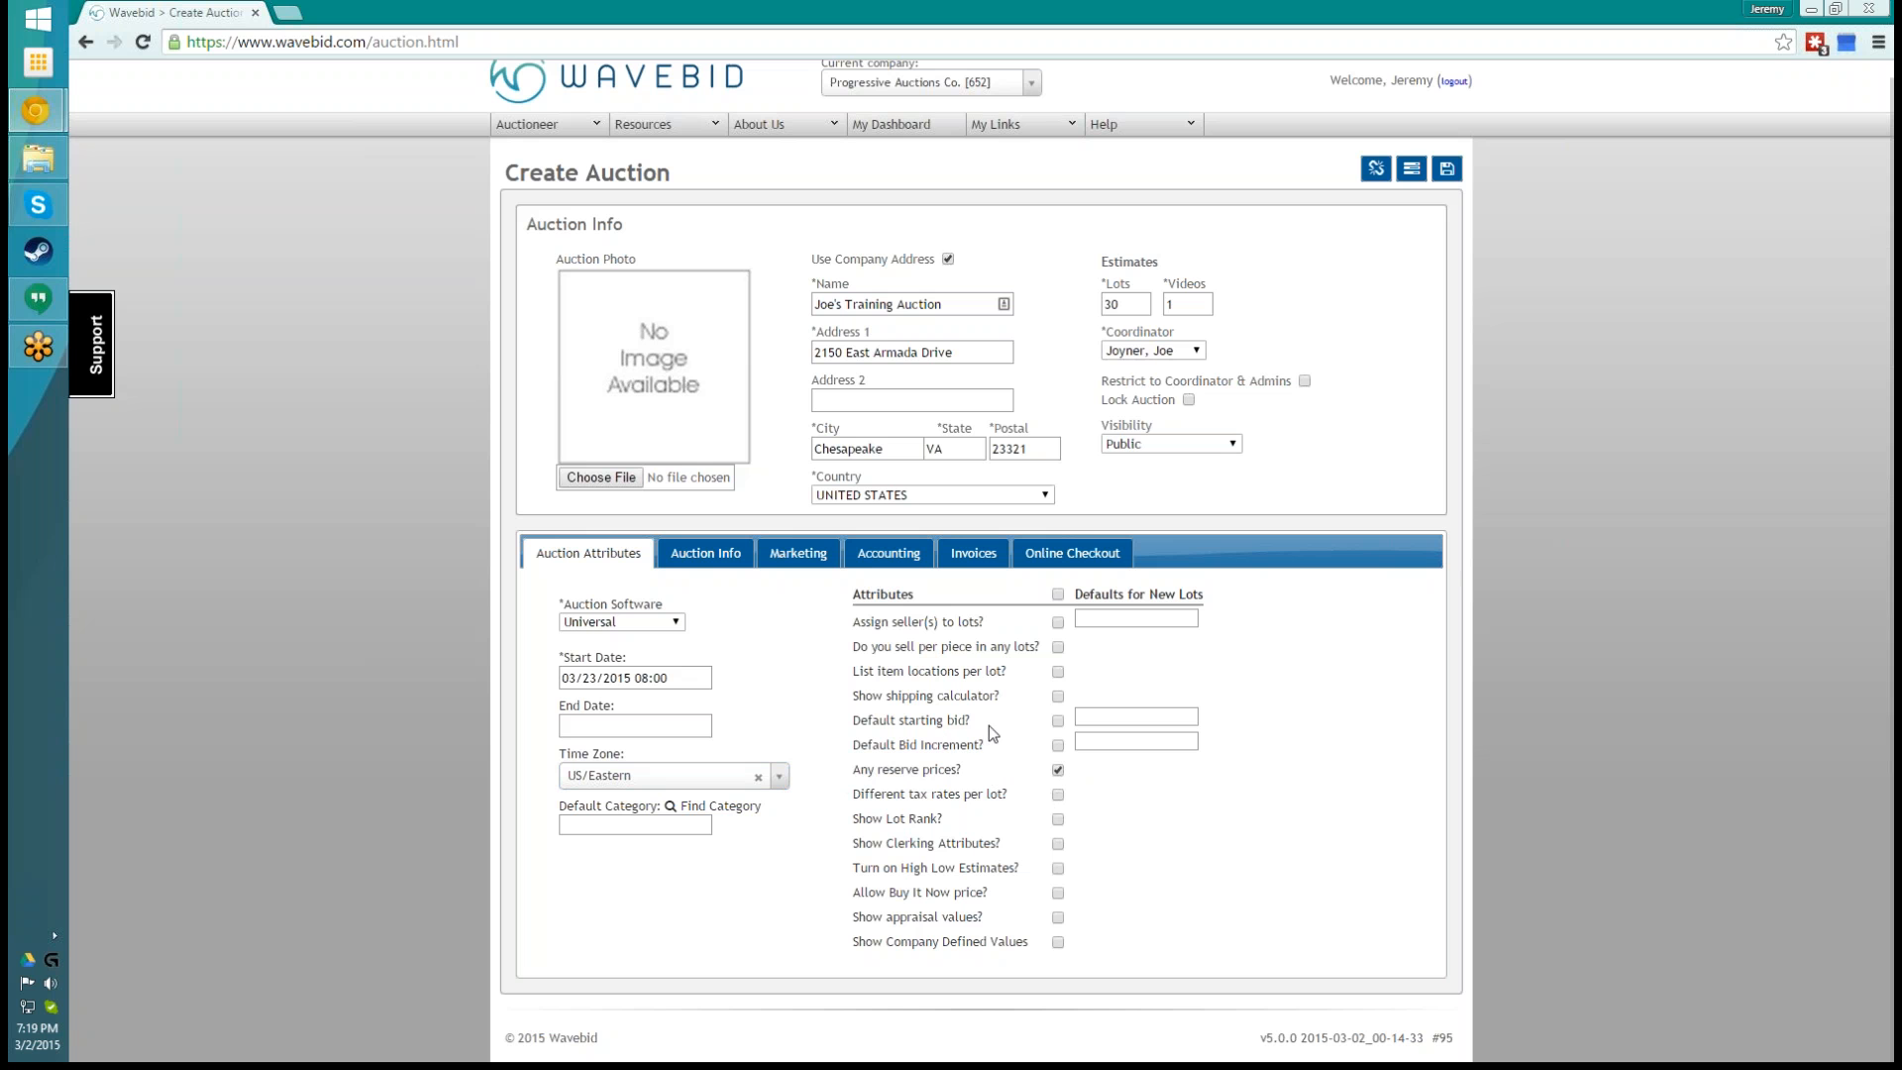
pyautogui.click(1057, 721)
pyautogui.click(1445, 177)
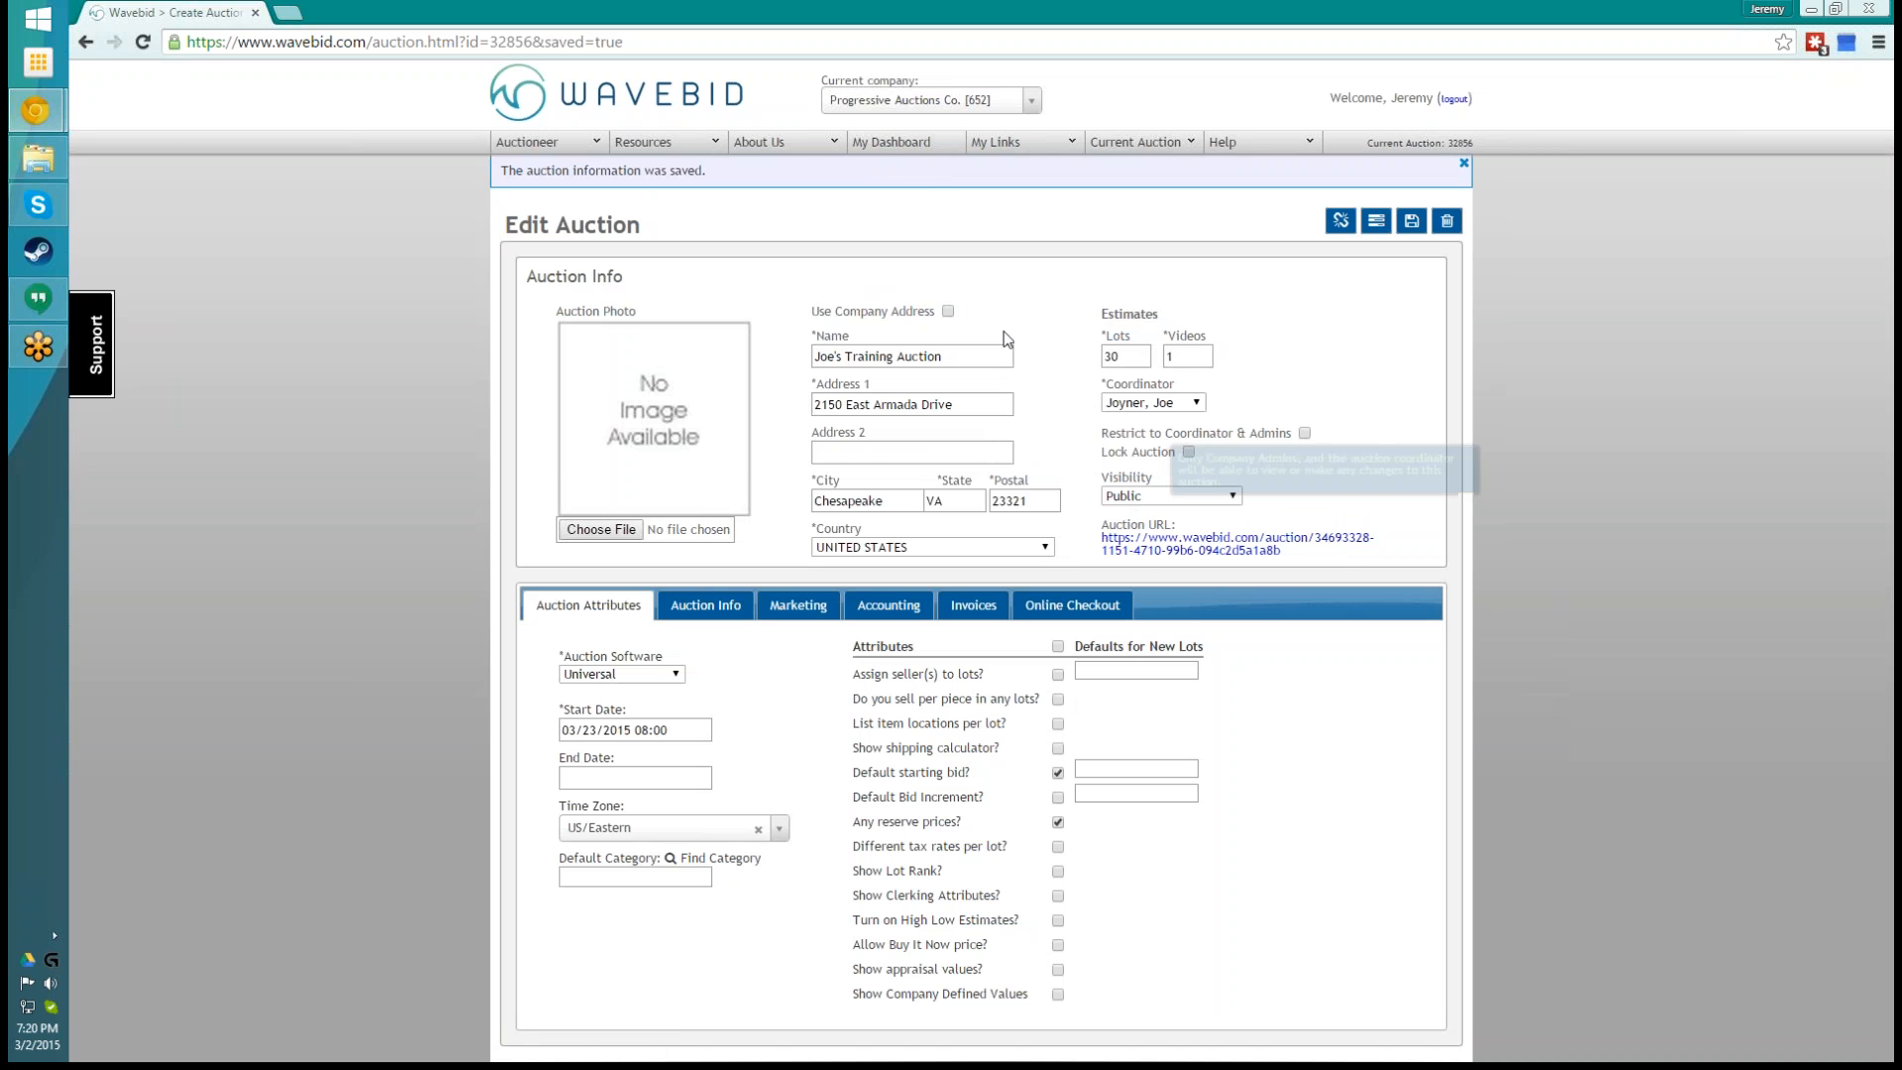
# - Reopen the training auction's settings from the dashboard, save them without edits, and return to the dashboard
pyautogui.click(906, 145)
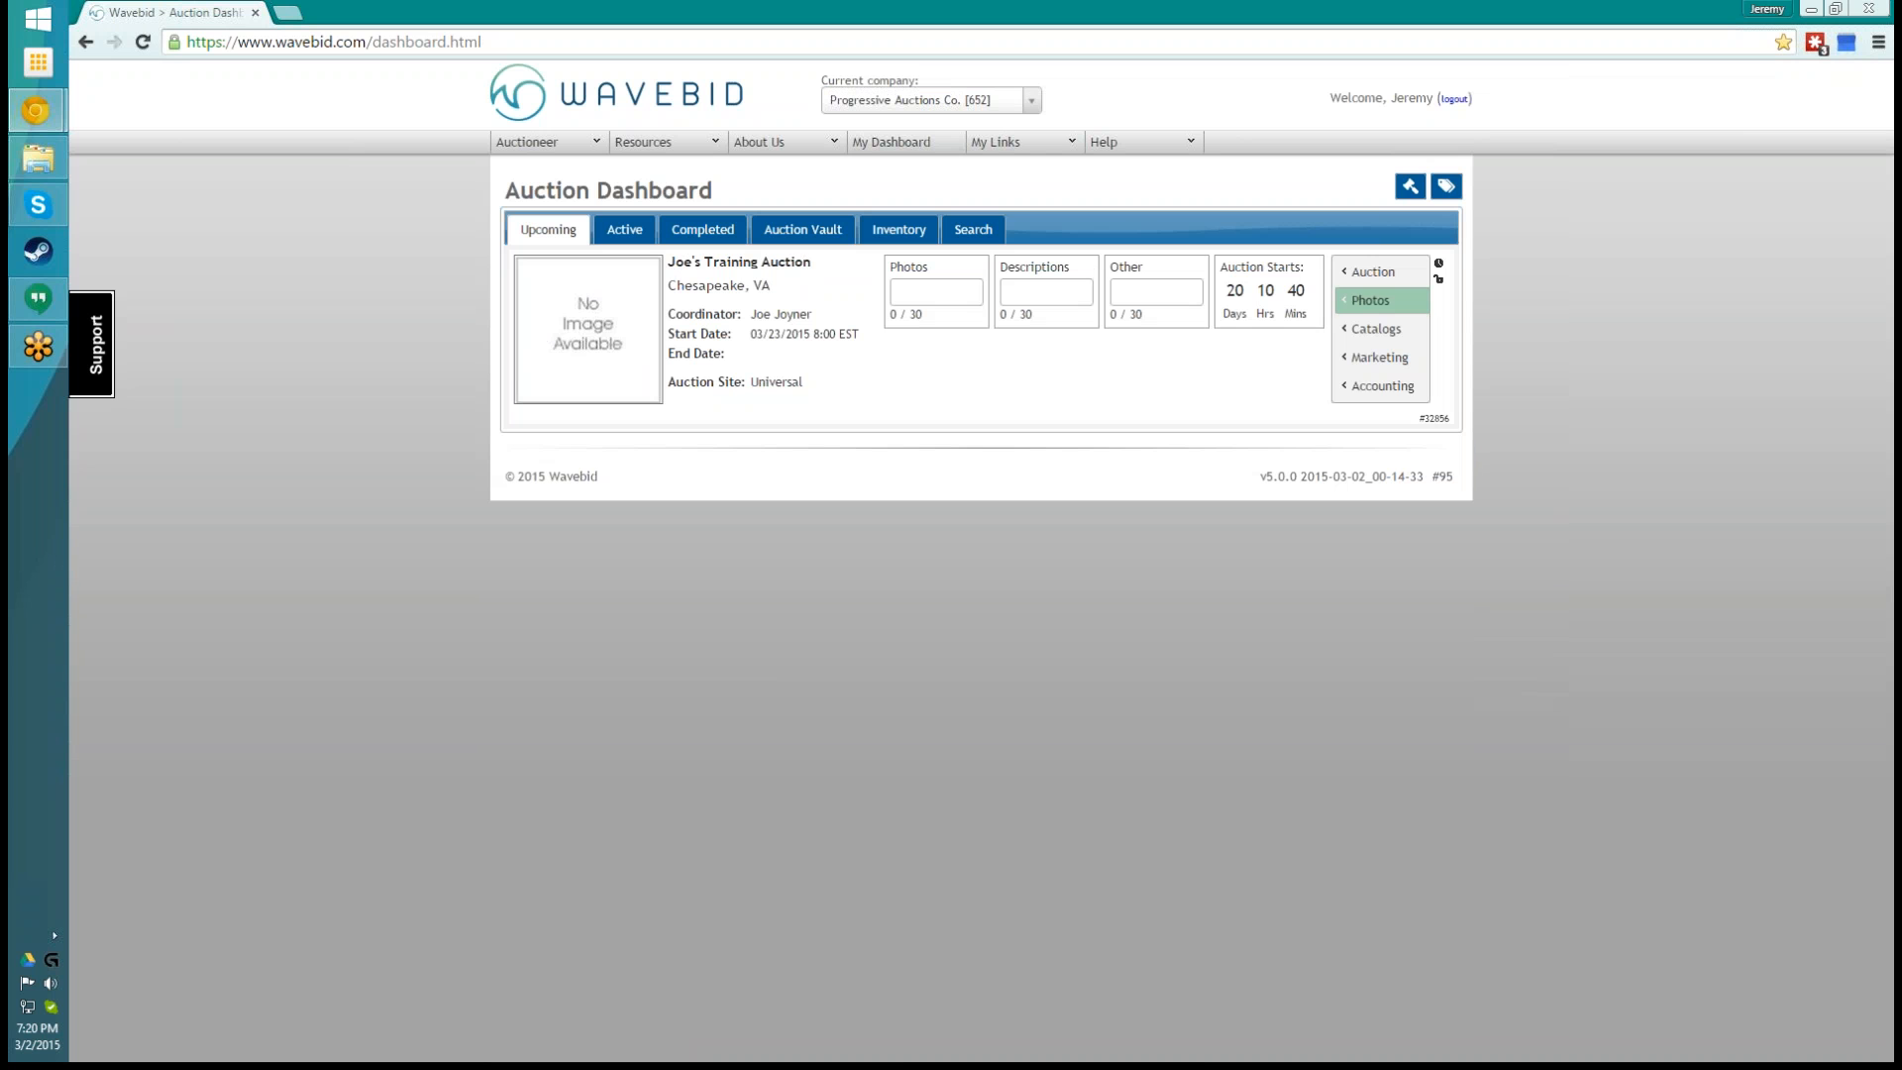
pyautogui.click(1357, 278)
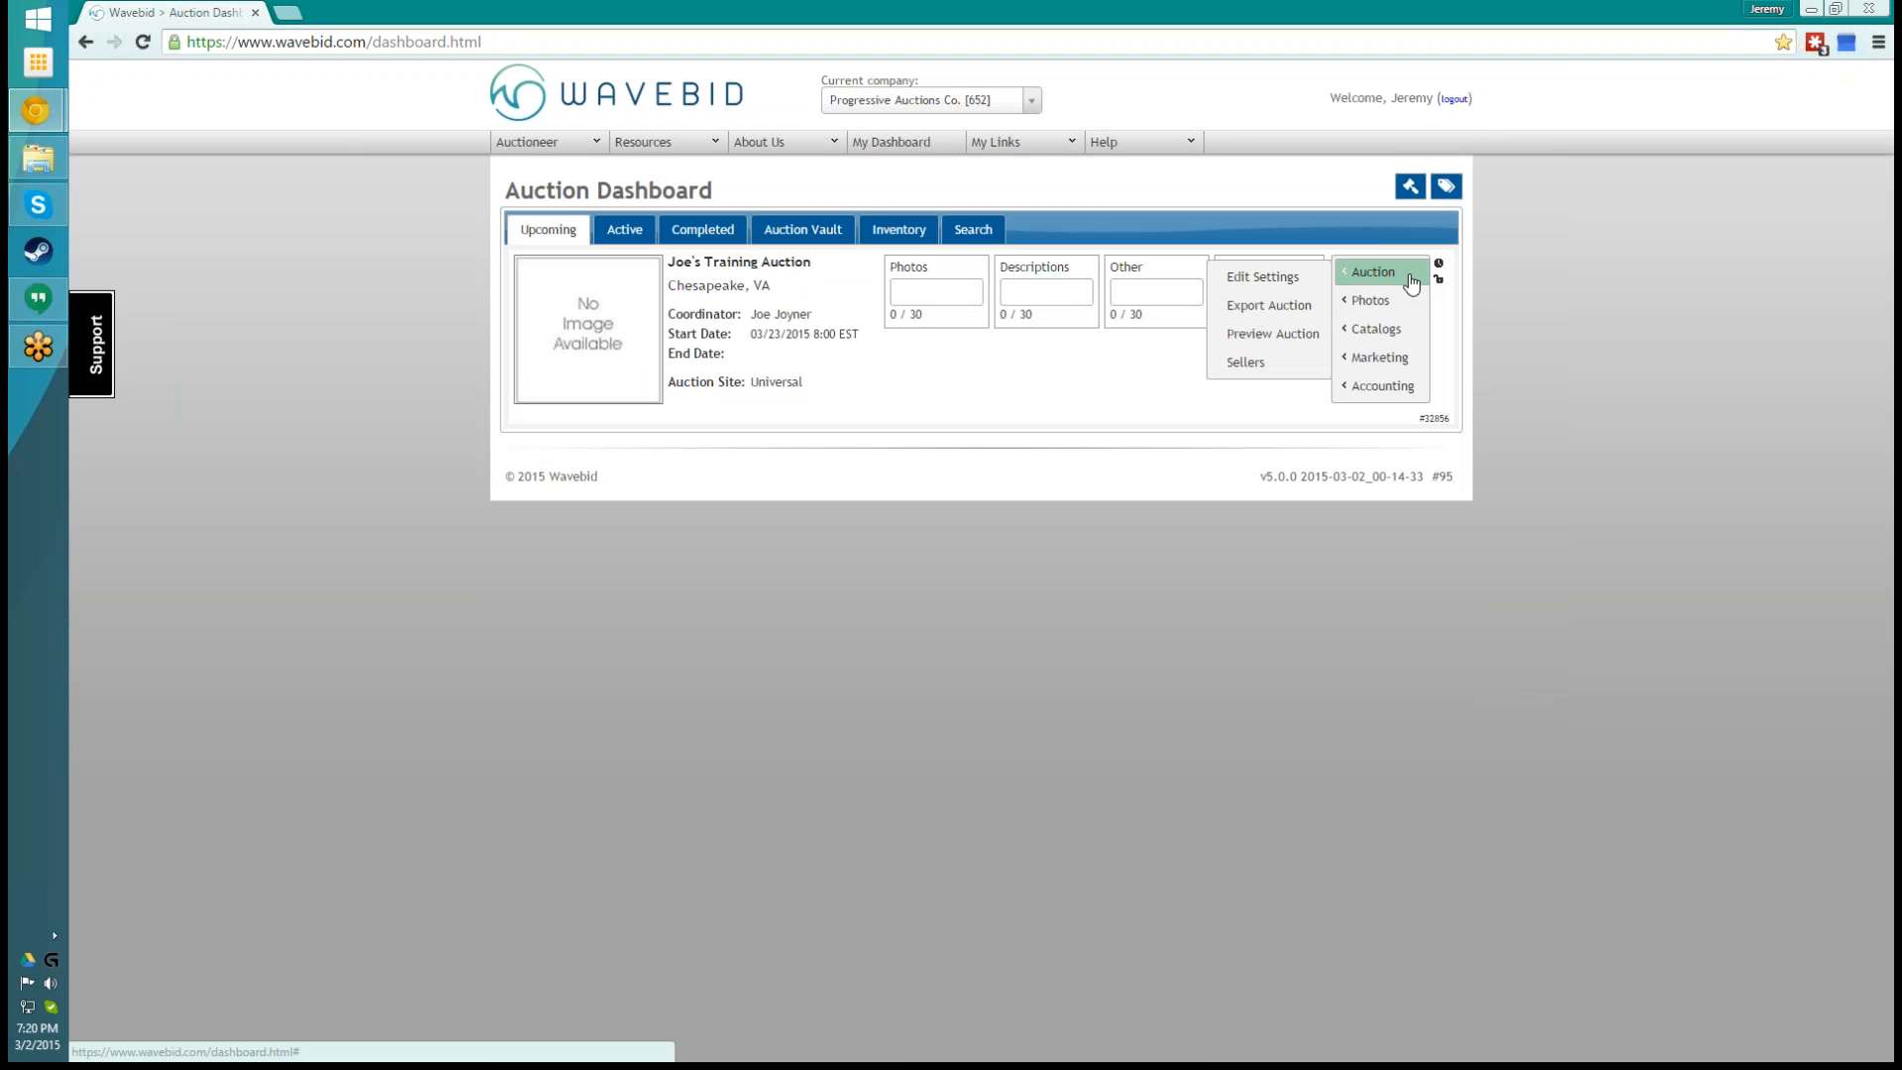
pyautogui.click(1262, 277)
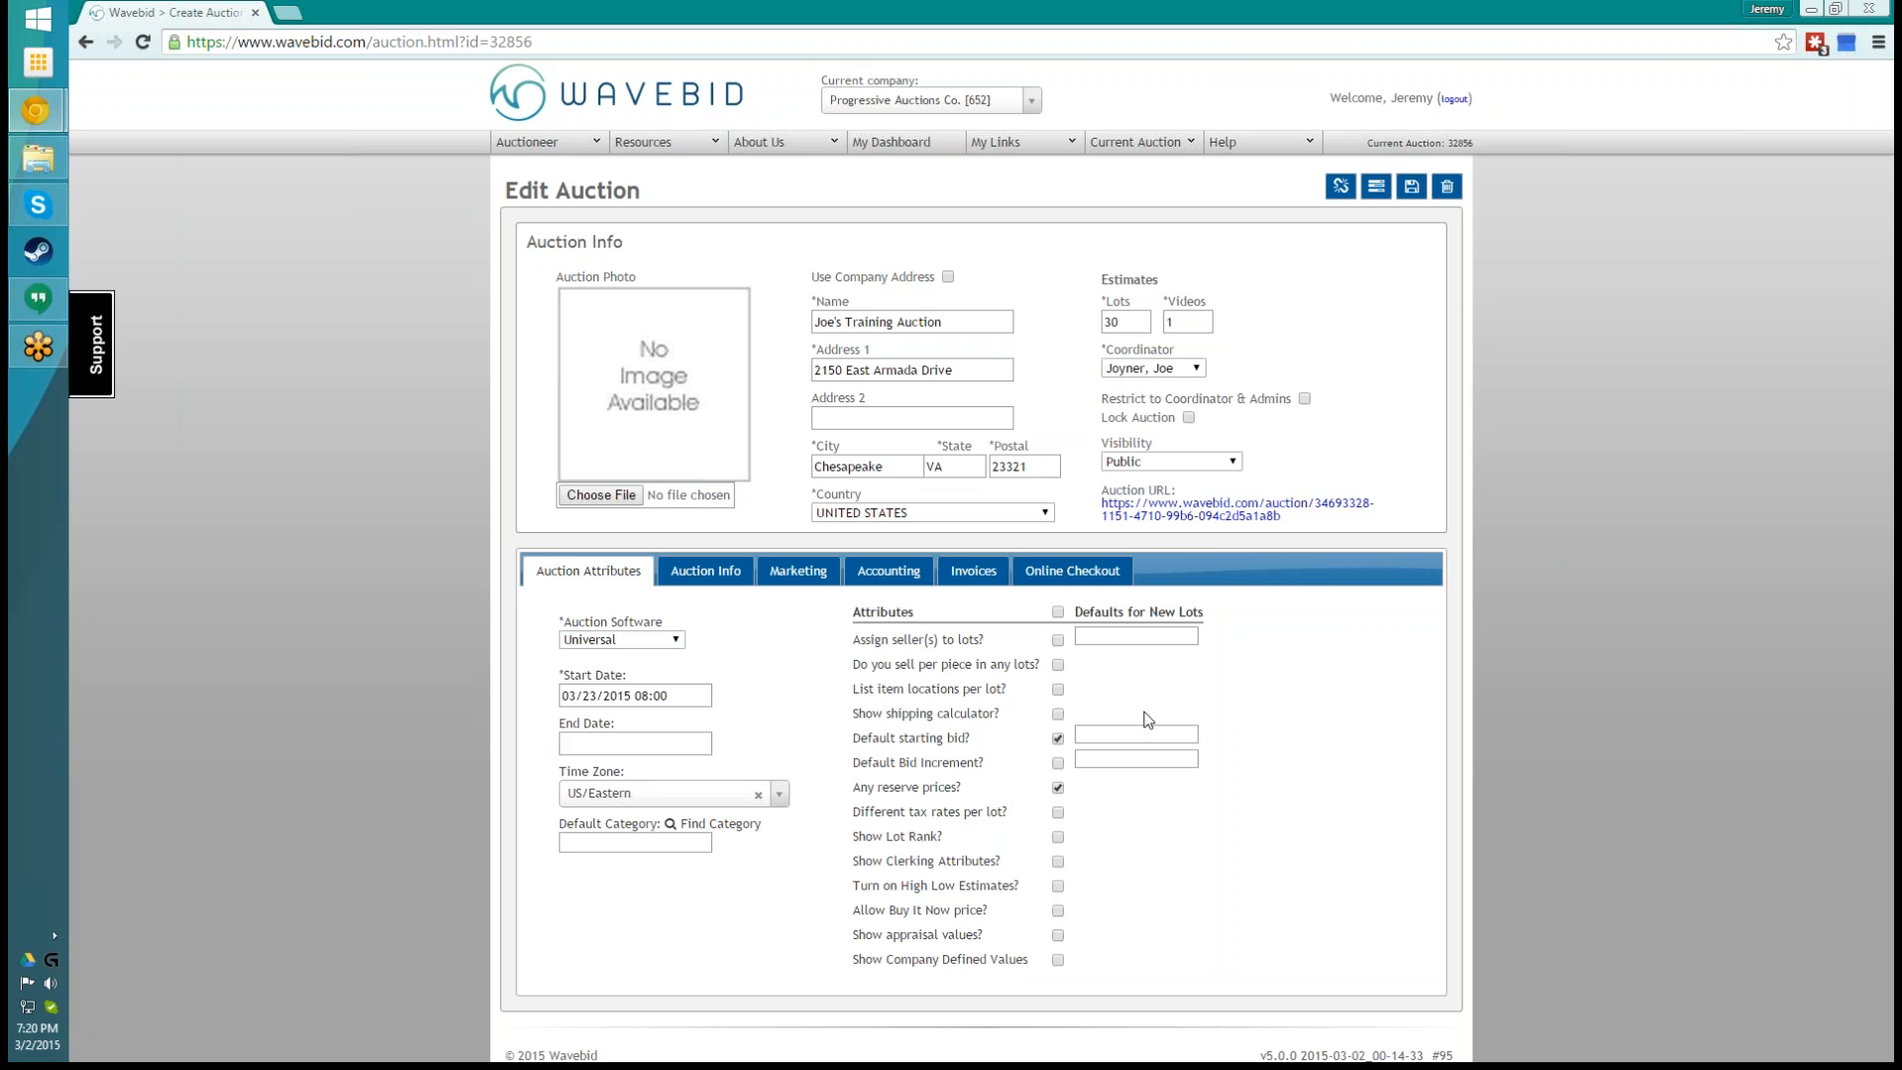
pyautogui.click(1411, 192)
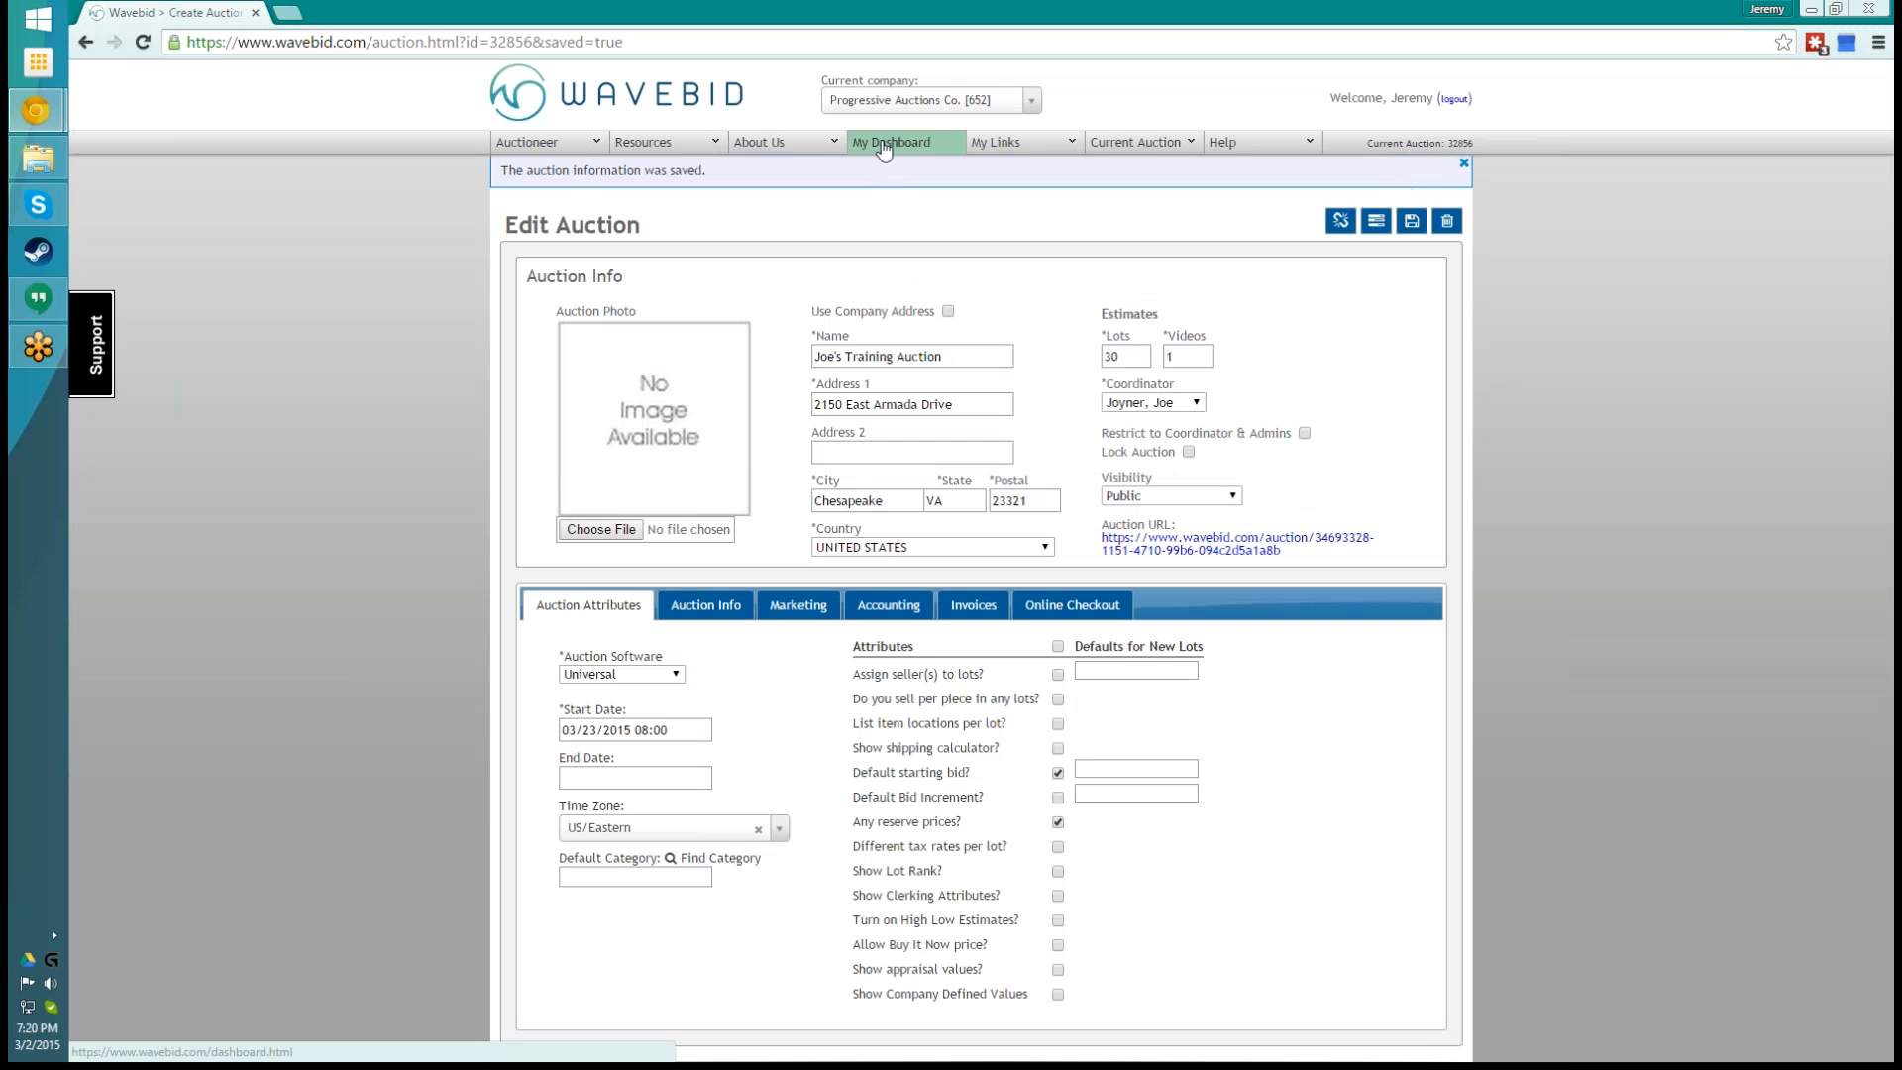
pyautogui.click(892, 142)
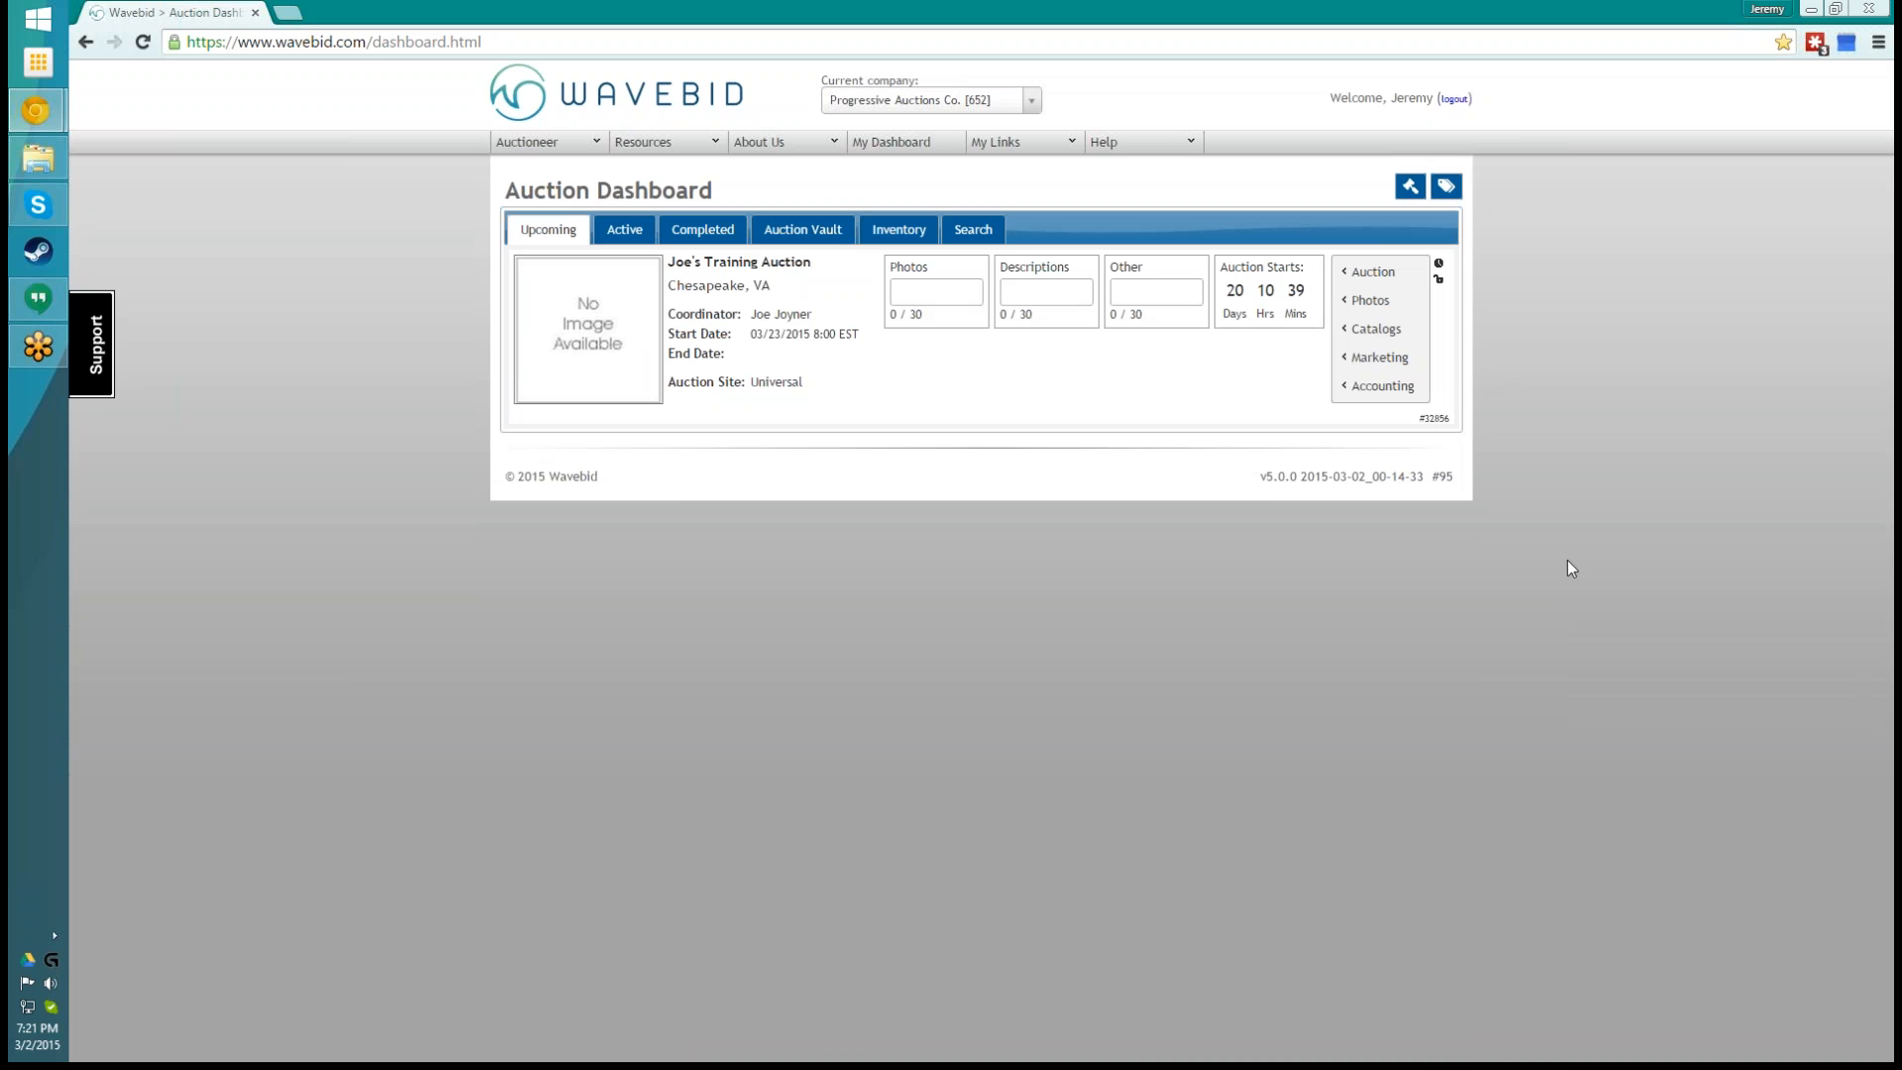
# - Enable assigning sellers to lots in the training auction's settings, save the auction, and return to the dashboard
pyautogui.moveTo(1384, 386)
pyautogui.moveTo(1392, 284)
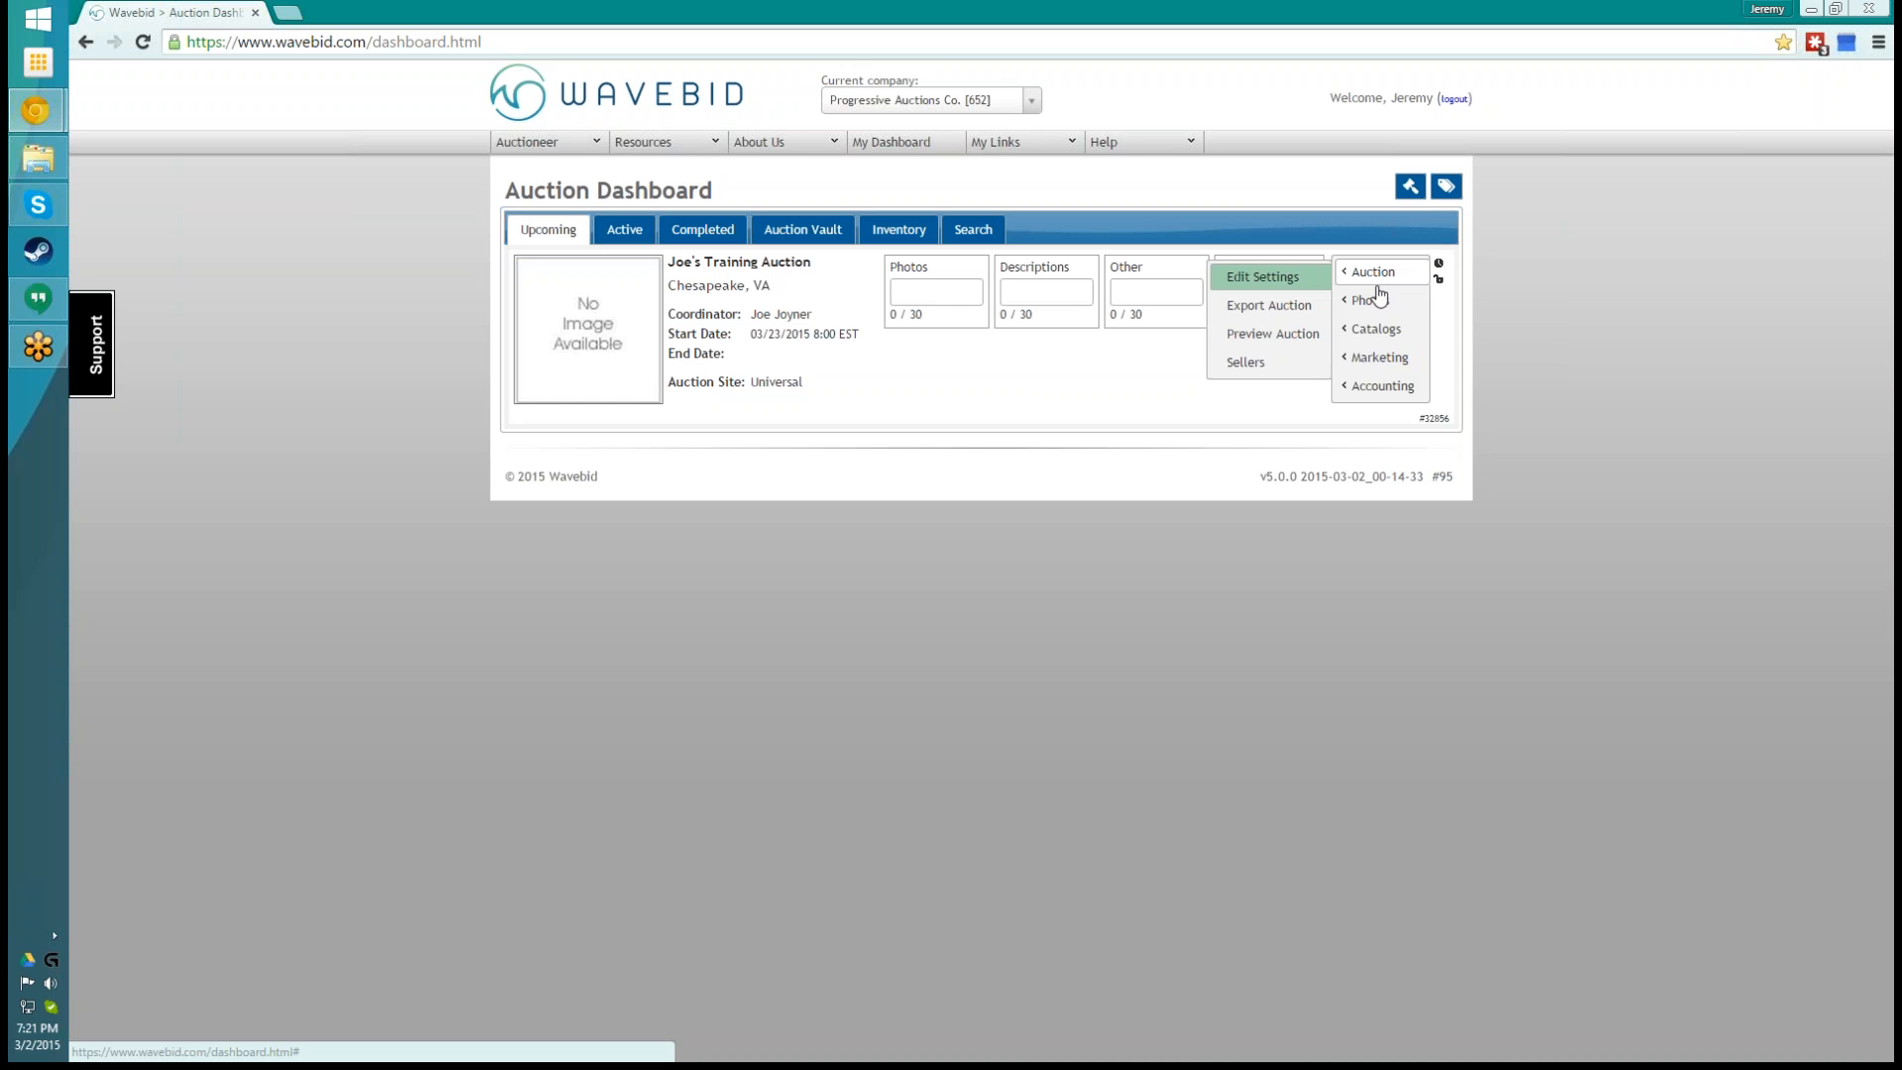
pyautogui.click(1250, 280)
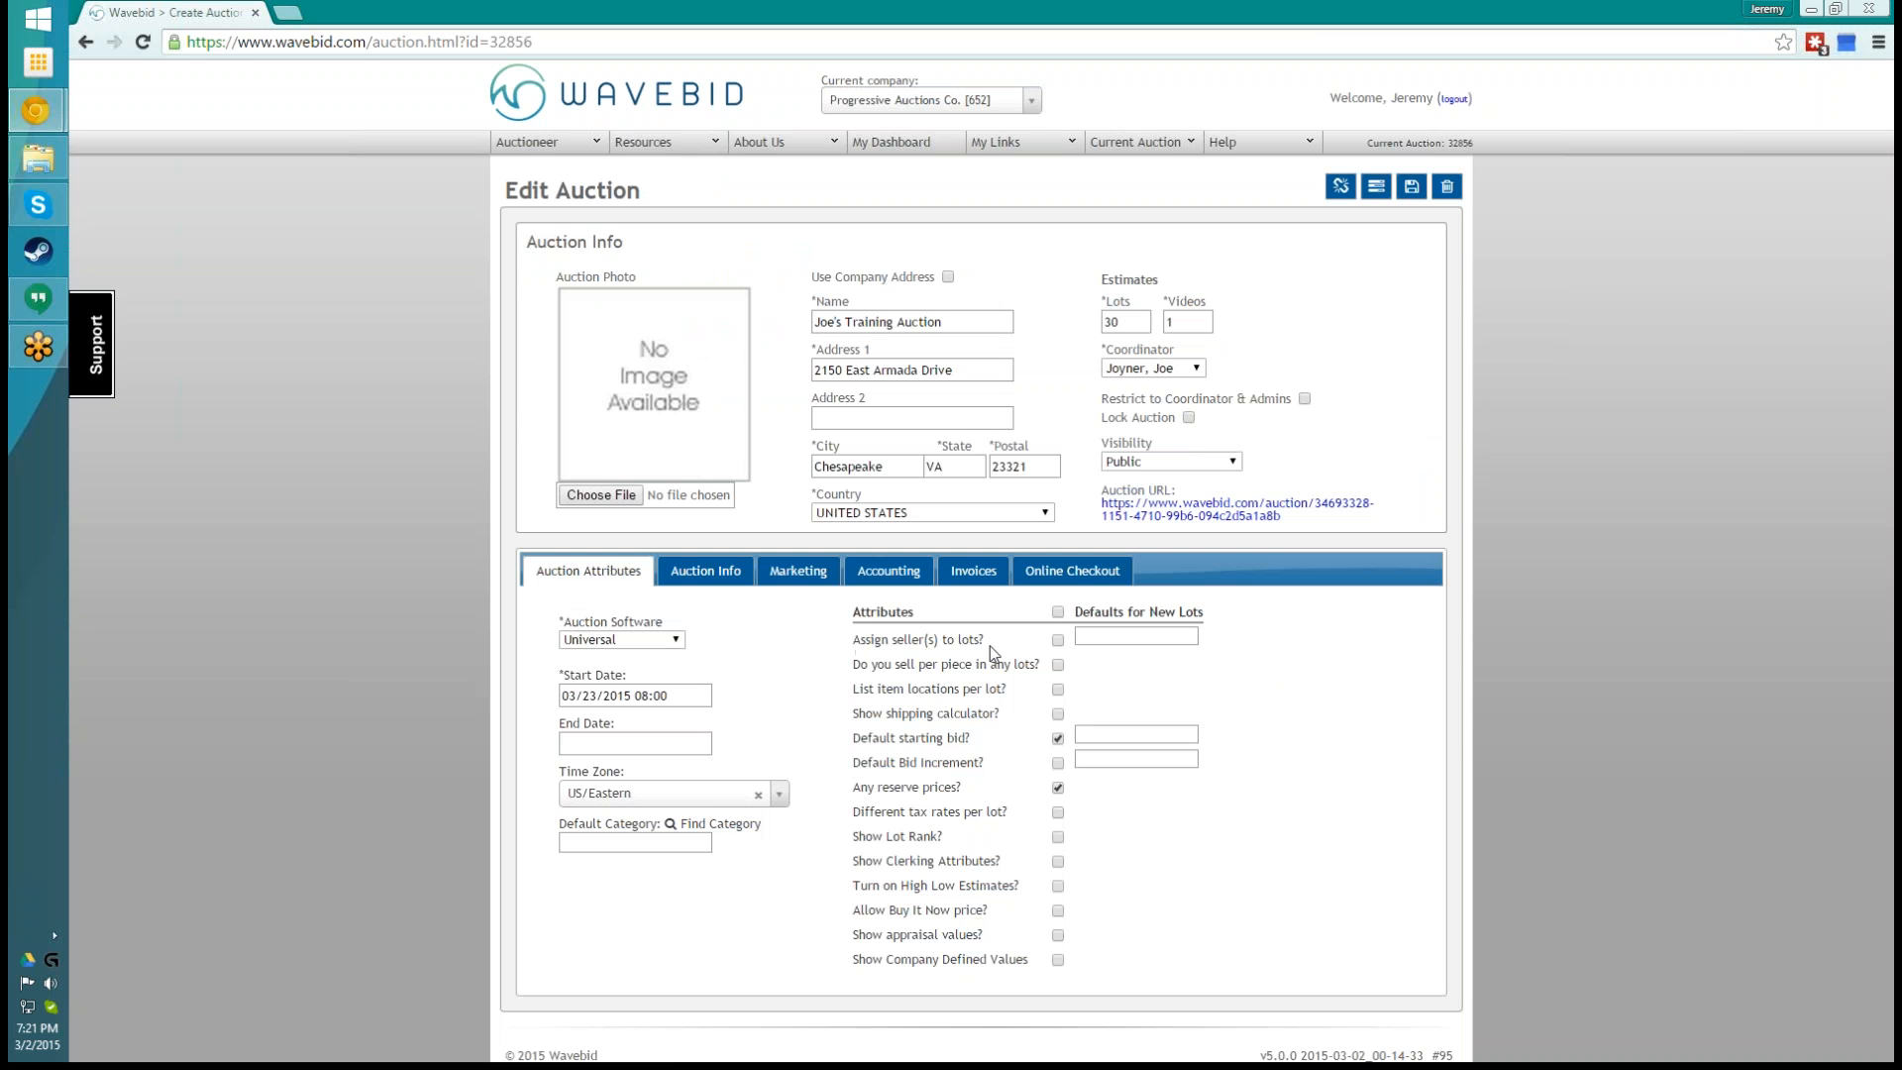
pyautogui.click(1058, 641)
pyautogui.click(1412, 187)
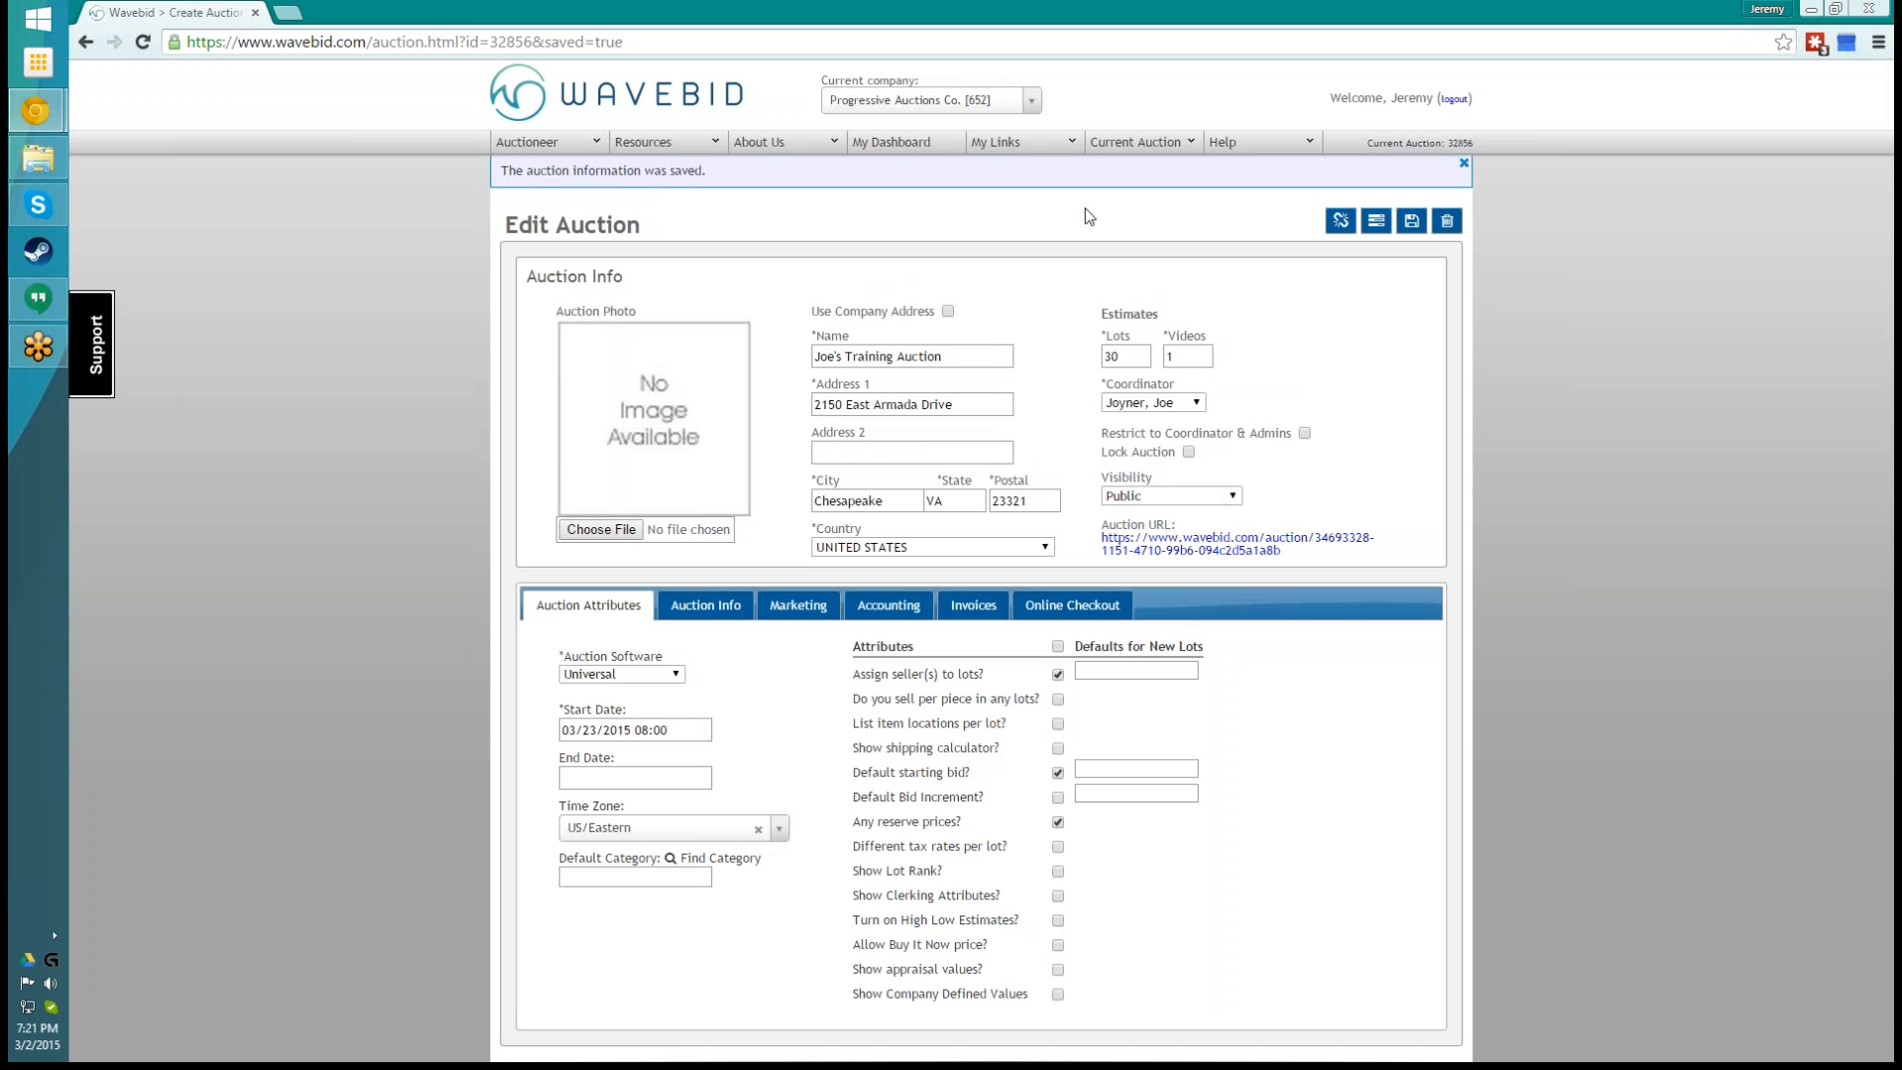
pyautogui.click(909, 145)
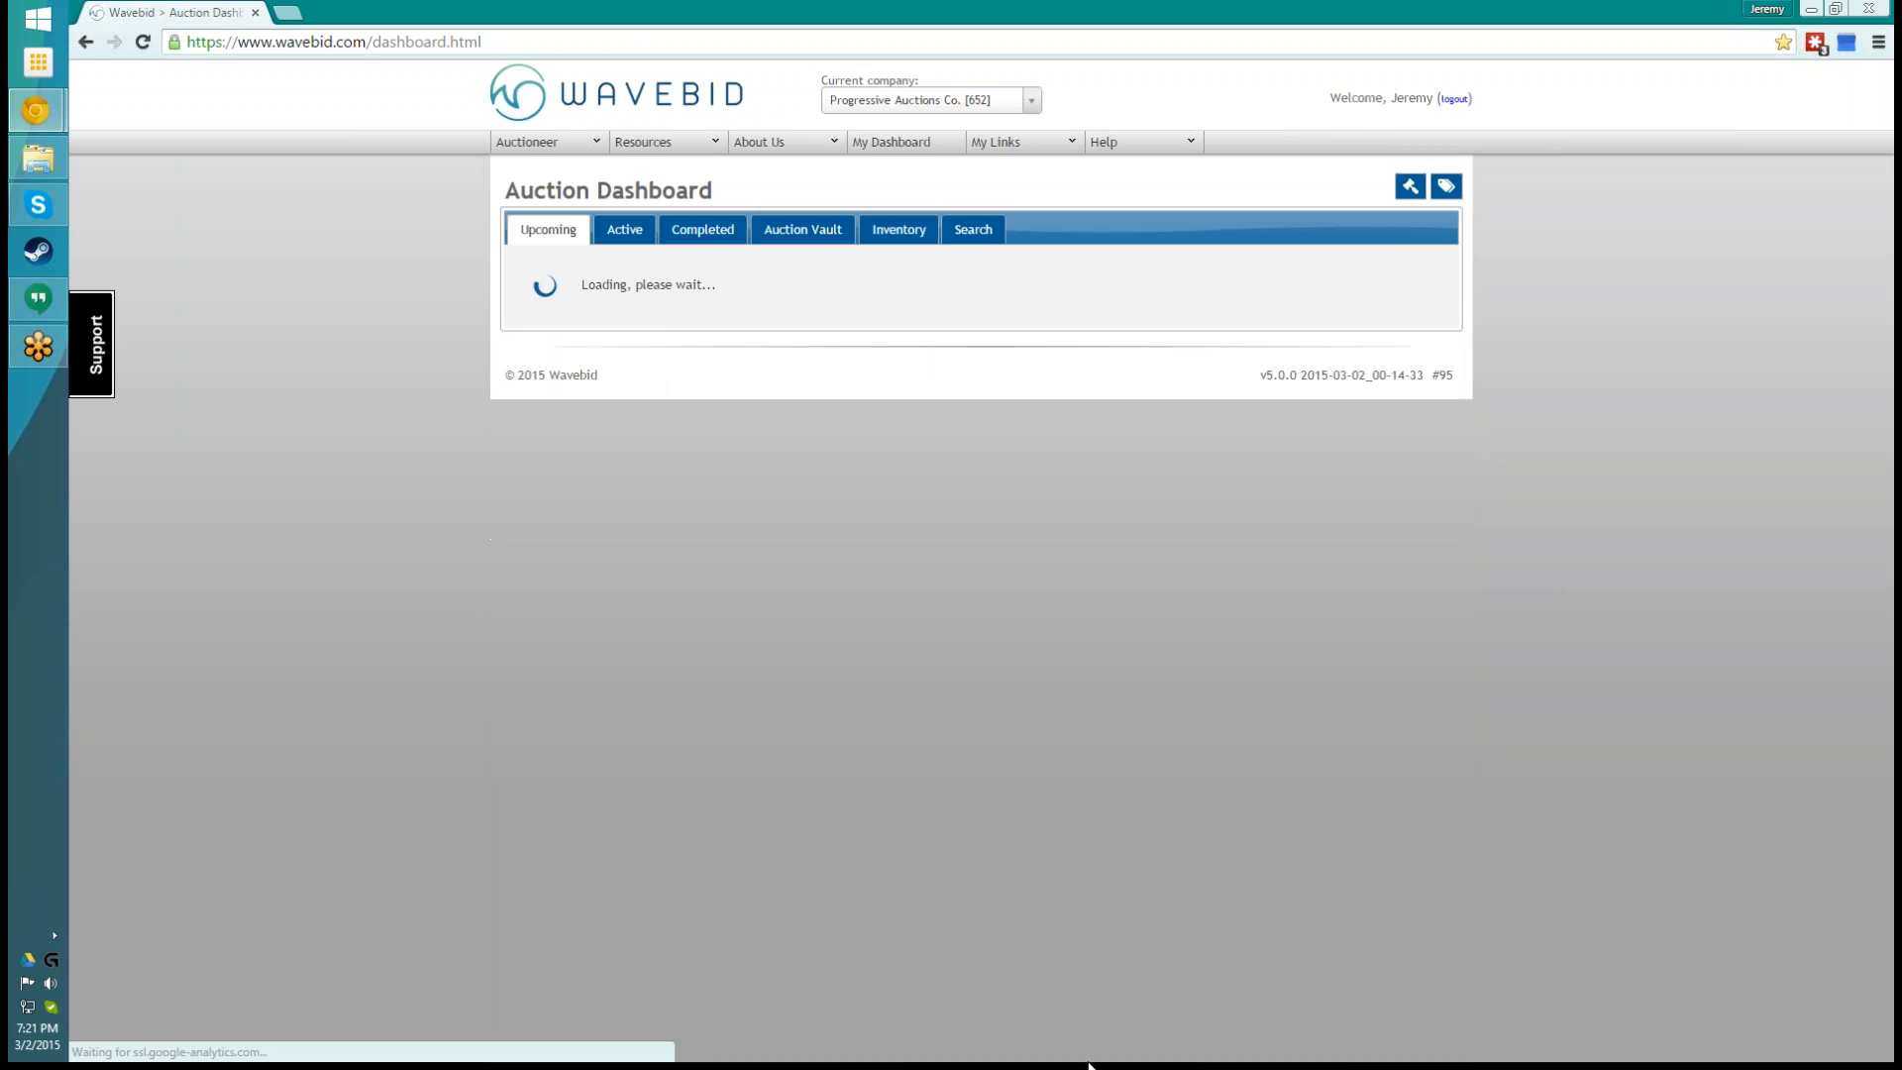
pyautogui.click(1381, 358)
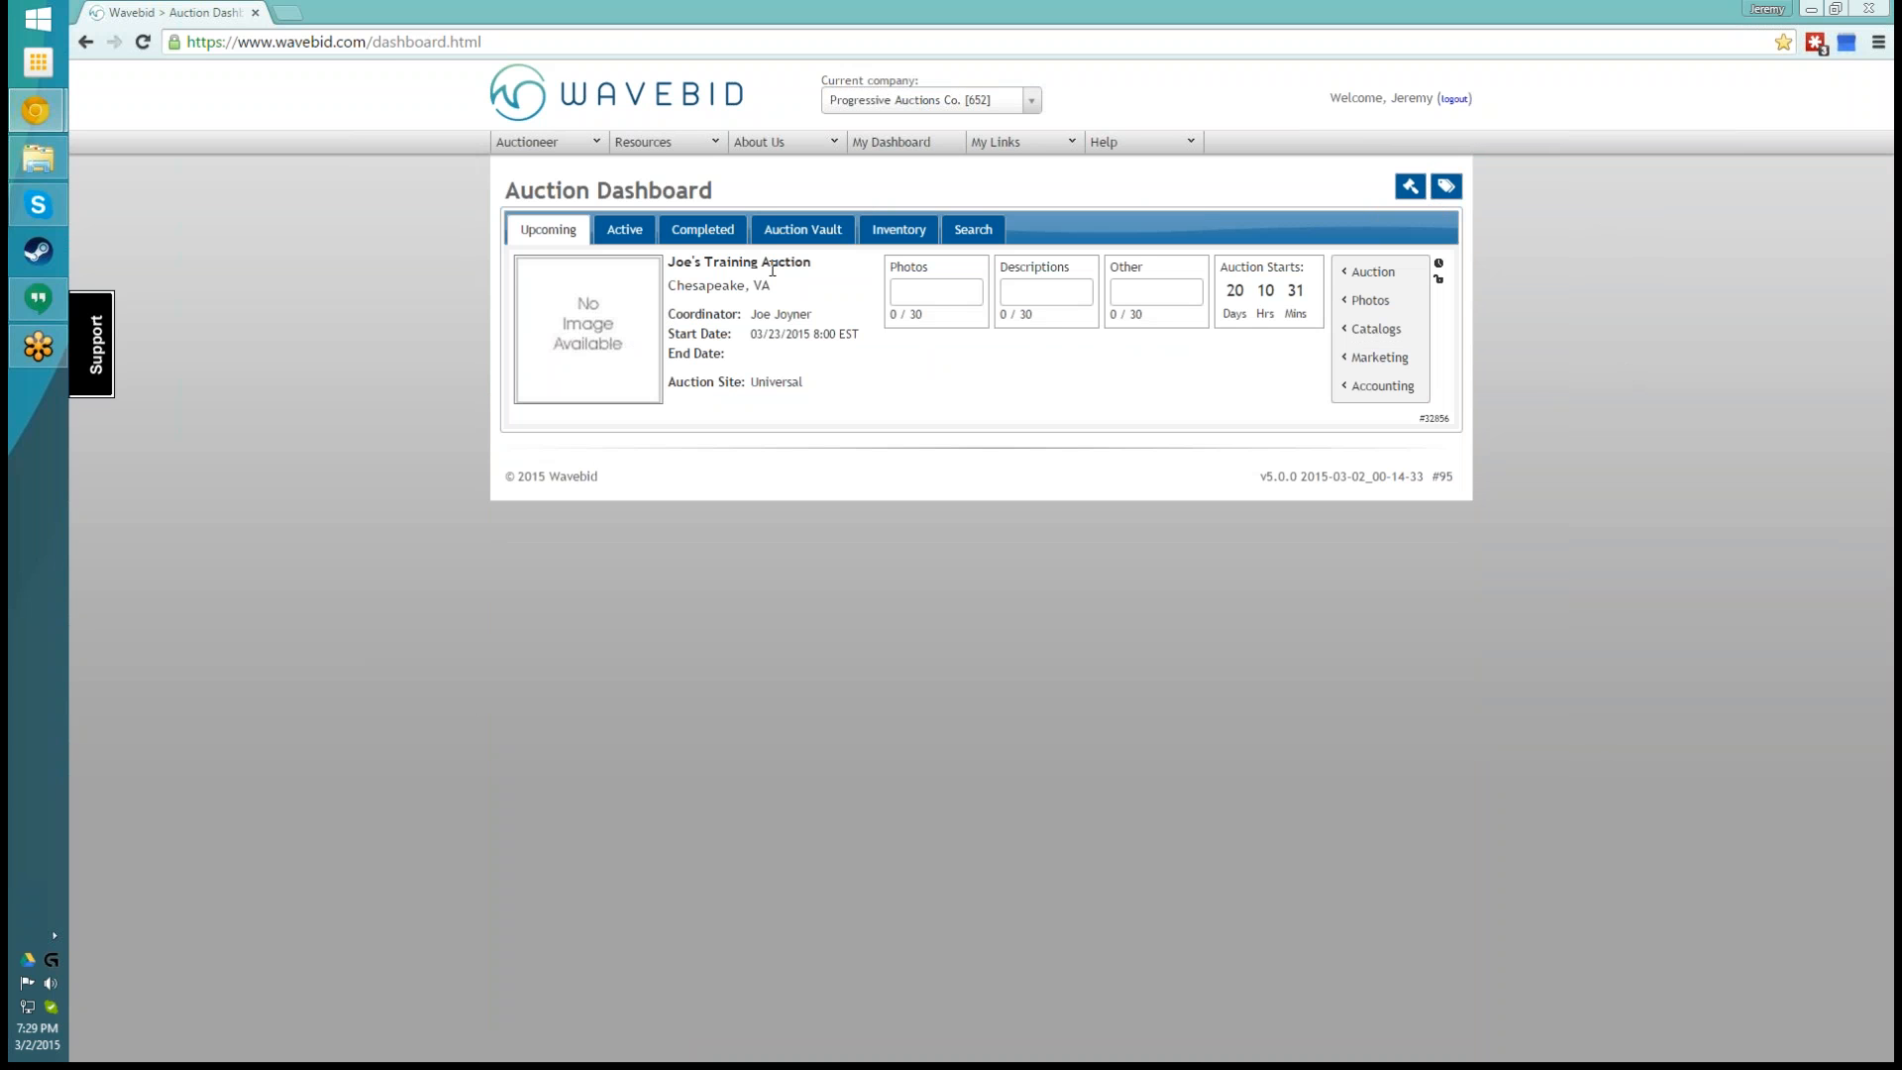
# - View the training auction's preview page and return to the auction dashboard
pyautogui.click(618, 354)
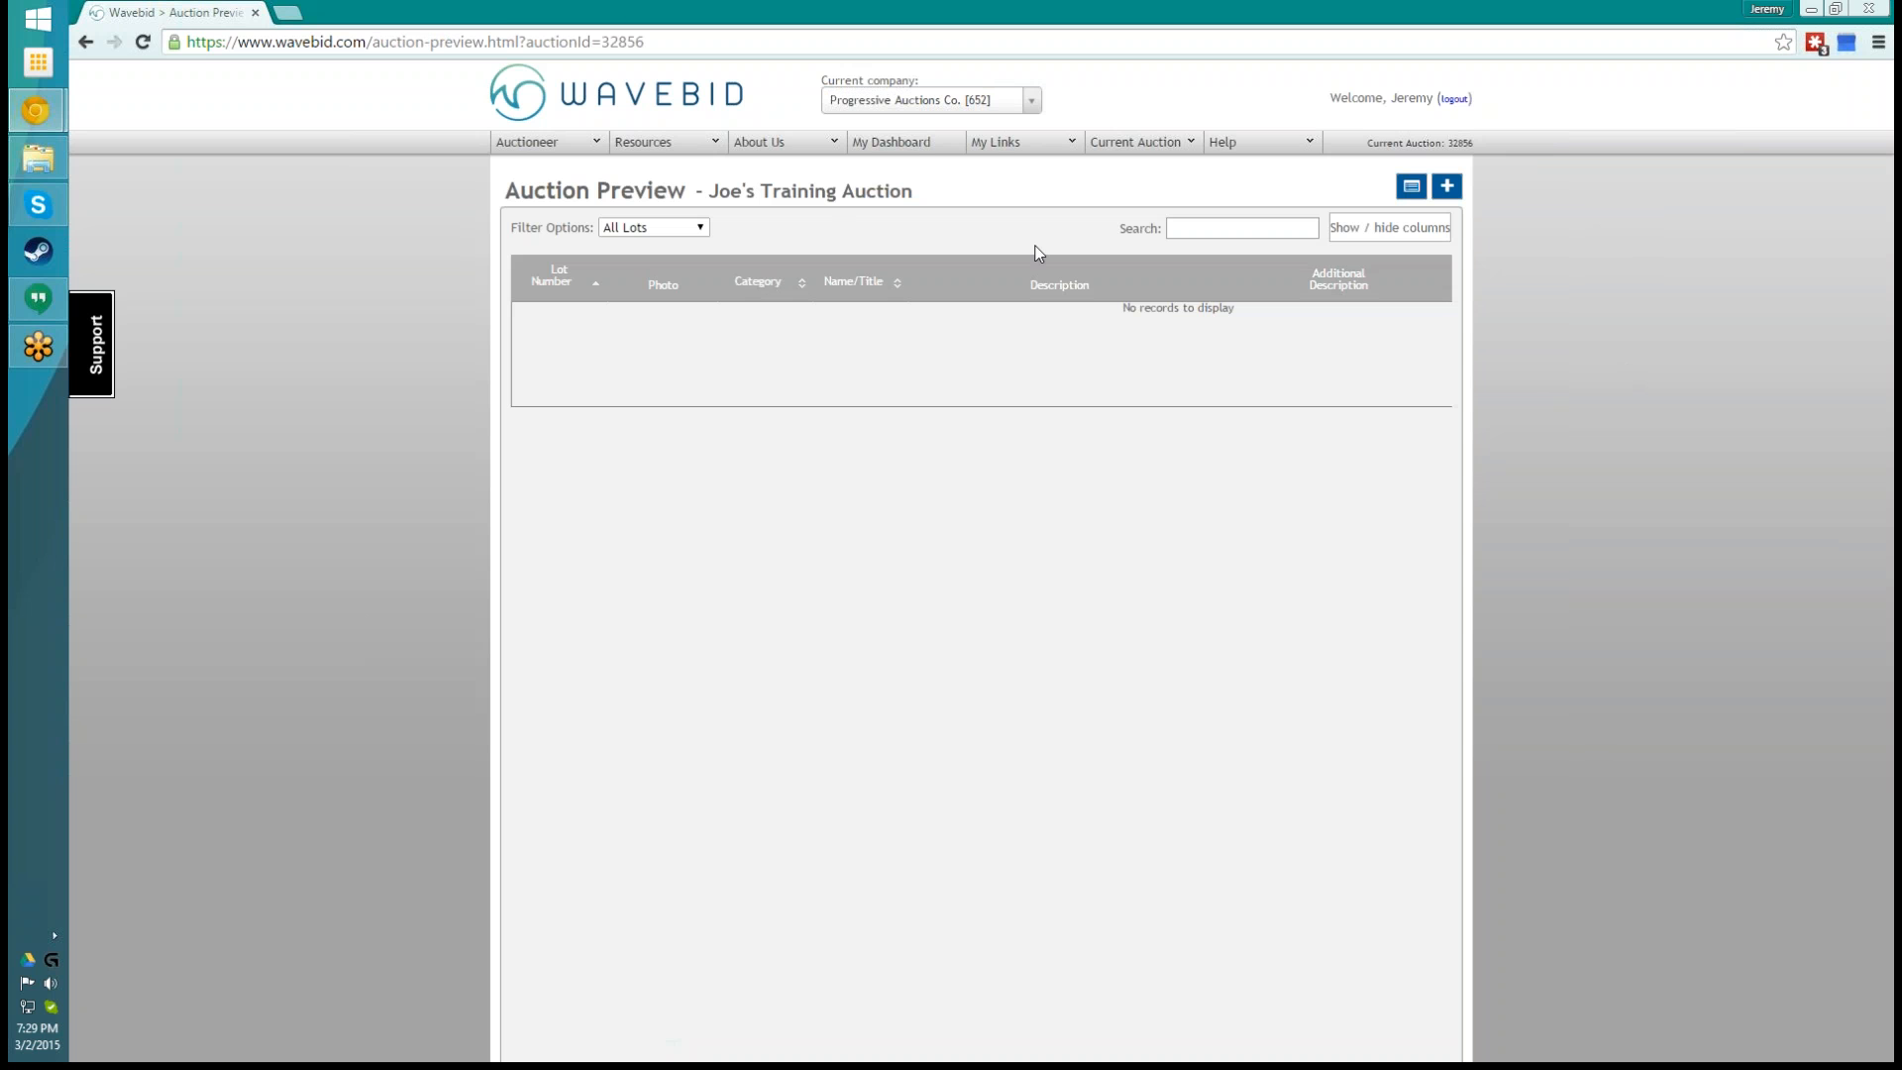
pyautogui.click(83, 45)
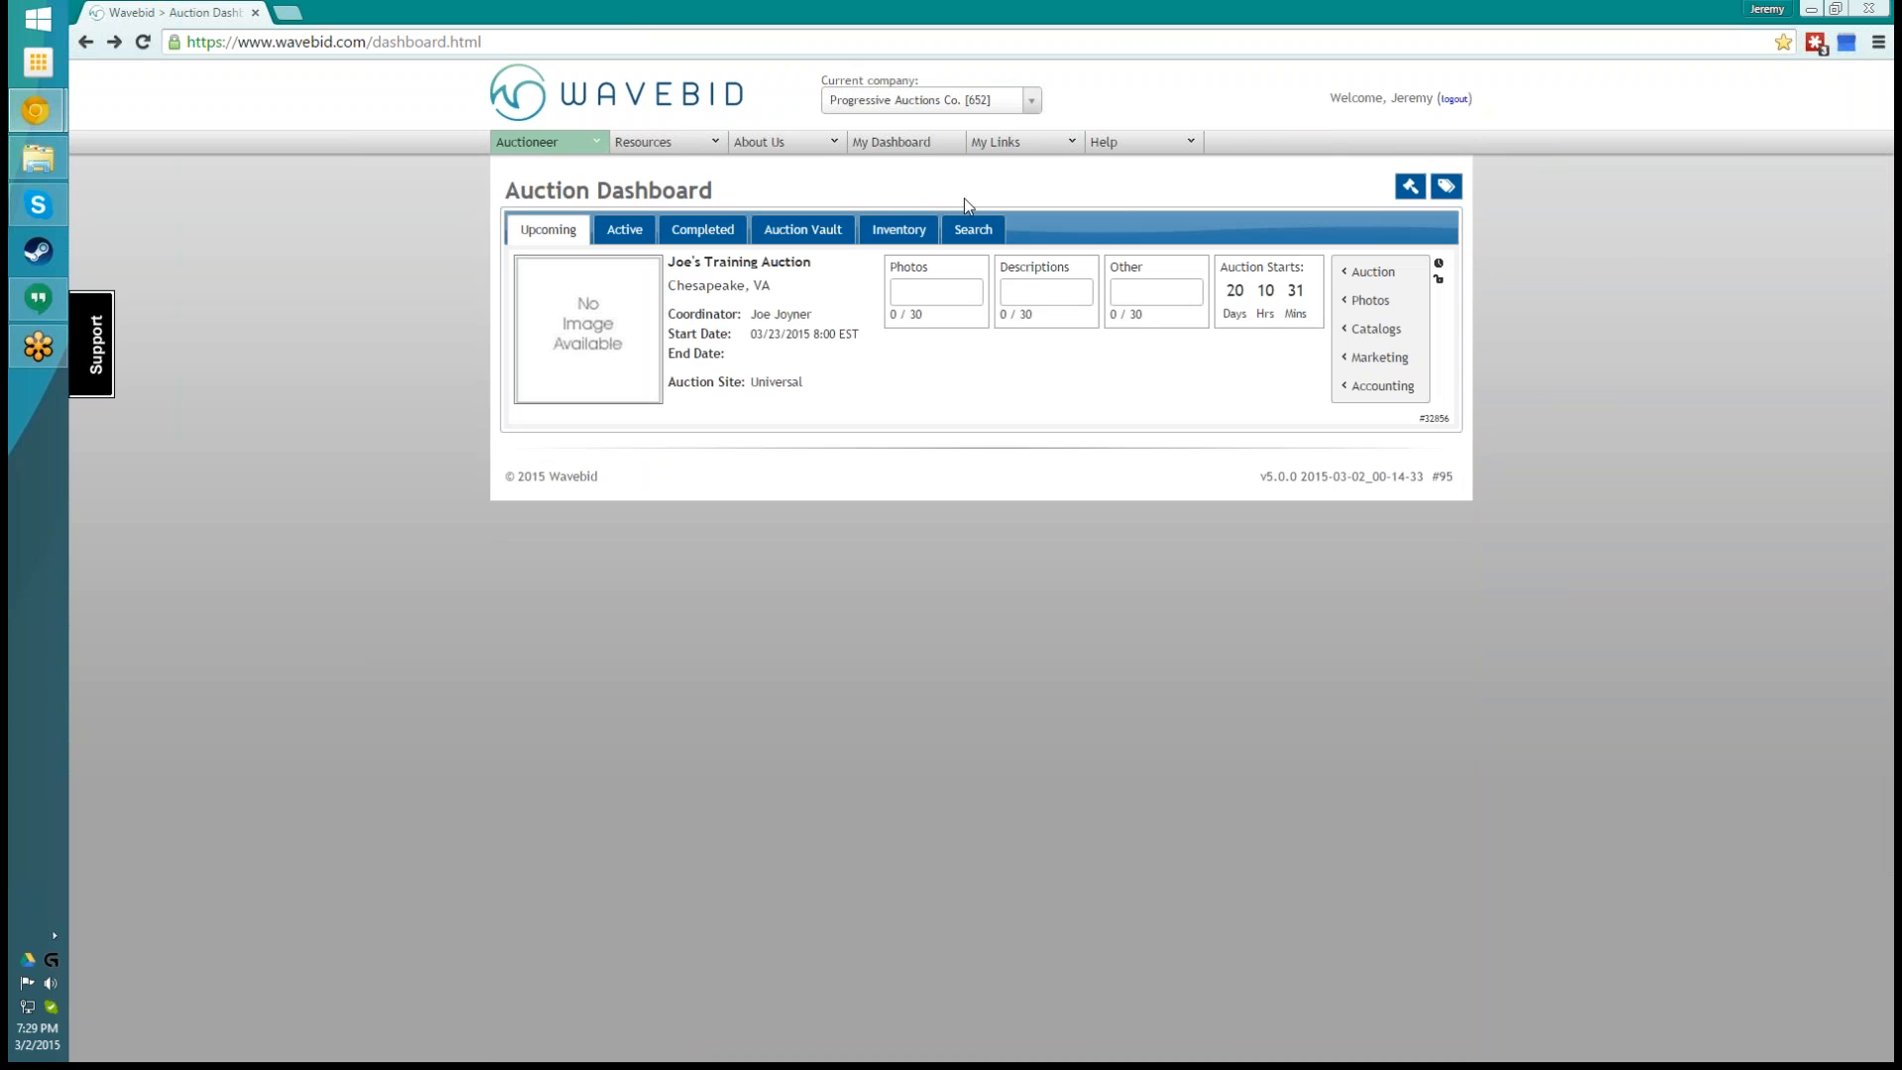
# - Open the Barcode Generator and set the label type to Avery 5160, 5260 (30 per sheet 2-5/8" x 1")
pyautogui.click(1053, 153)
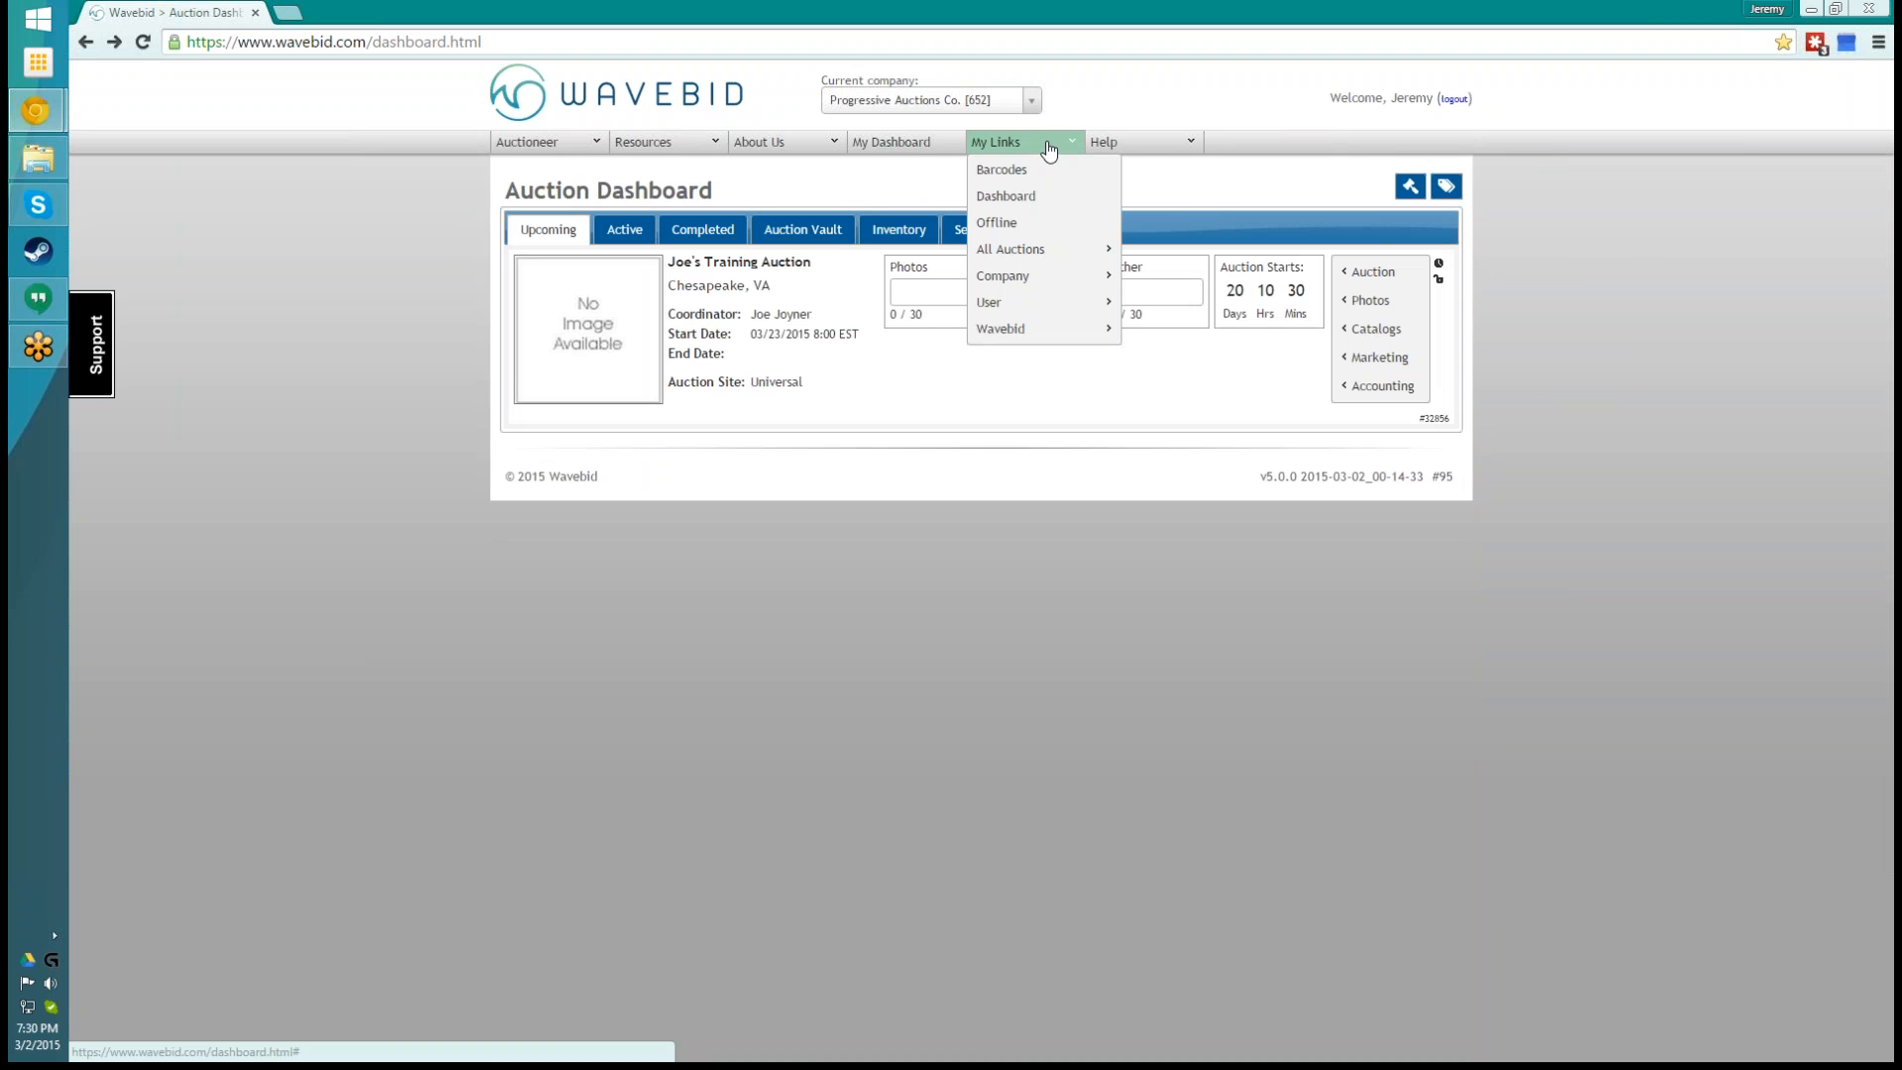
pyautogui.click(1050, 178)
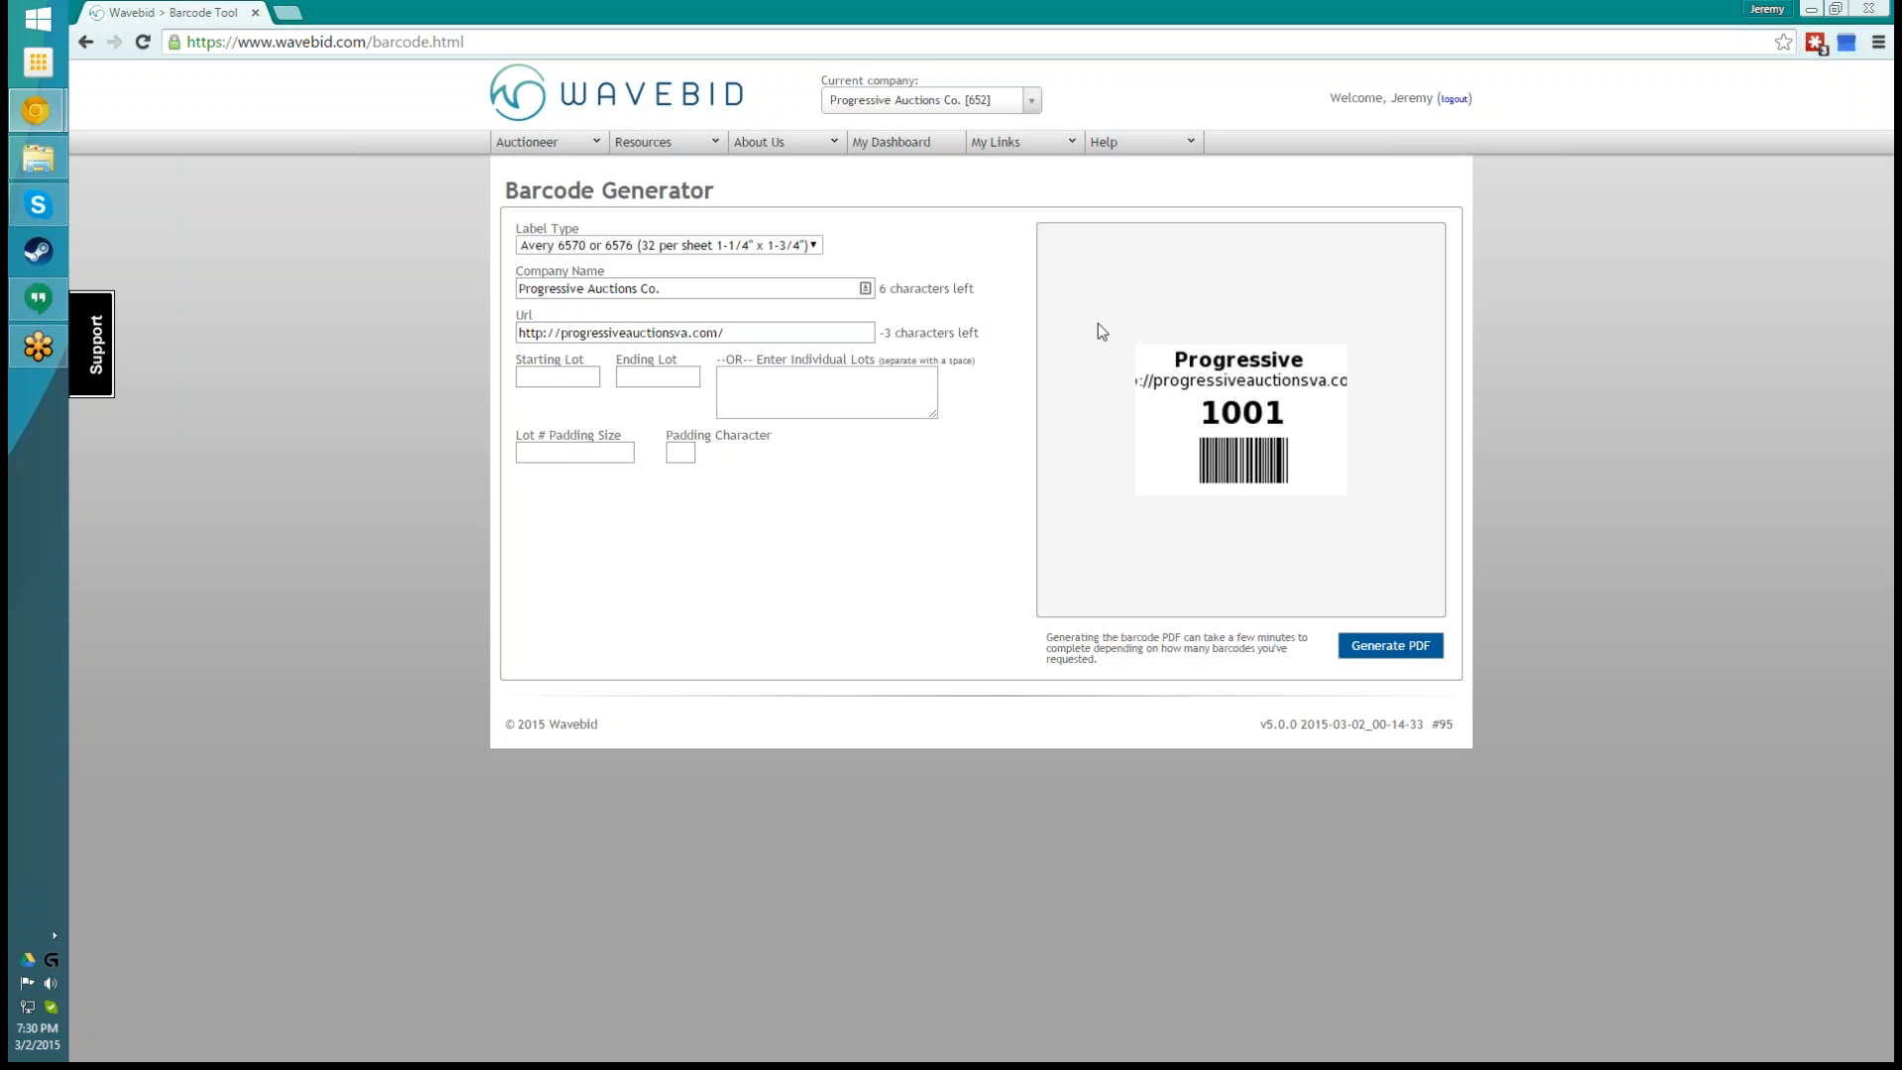
pyautogui.click(775, 249)
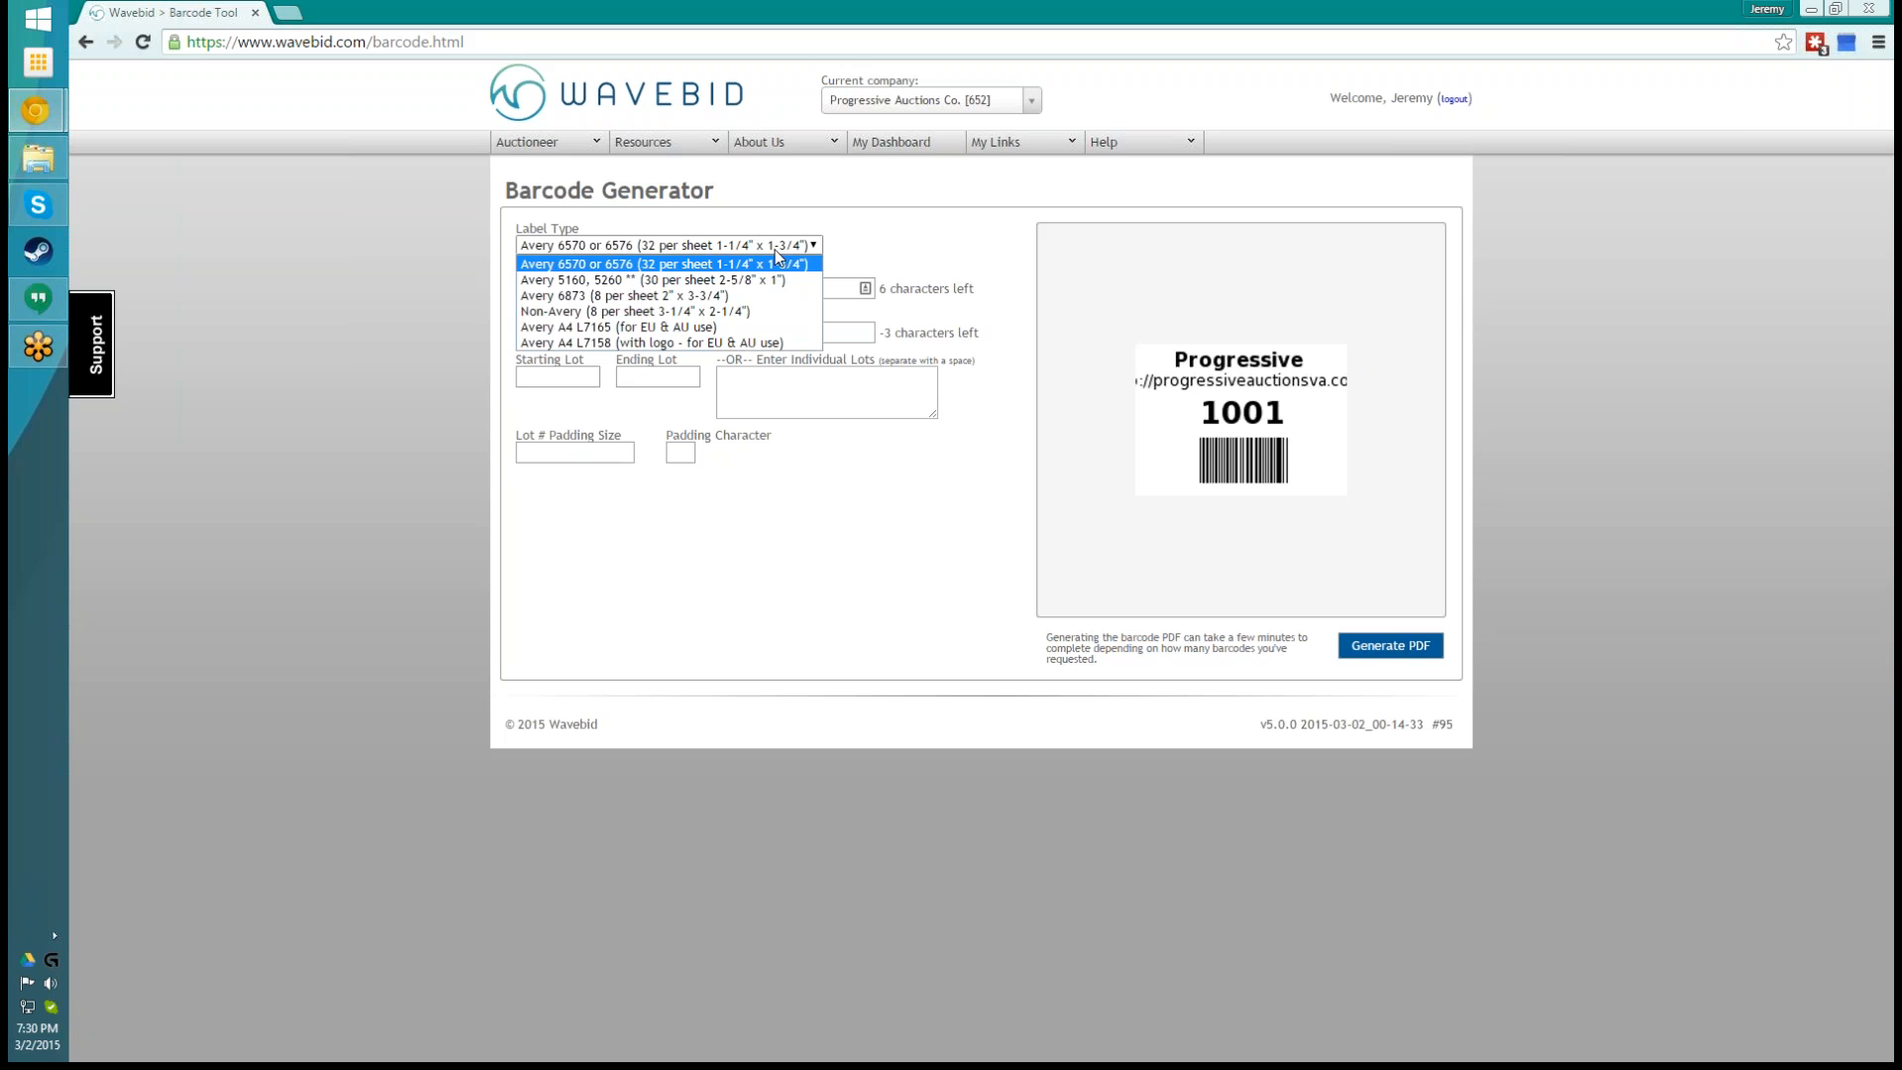
pyautogui.click(721, 282)
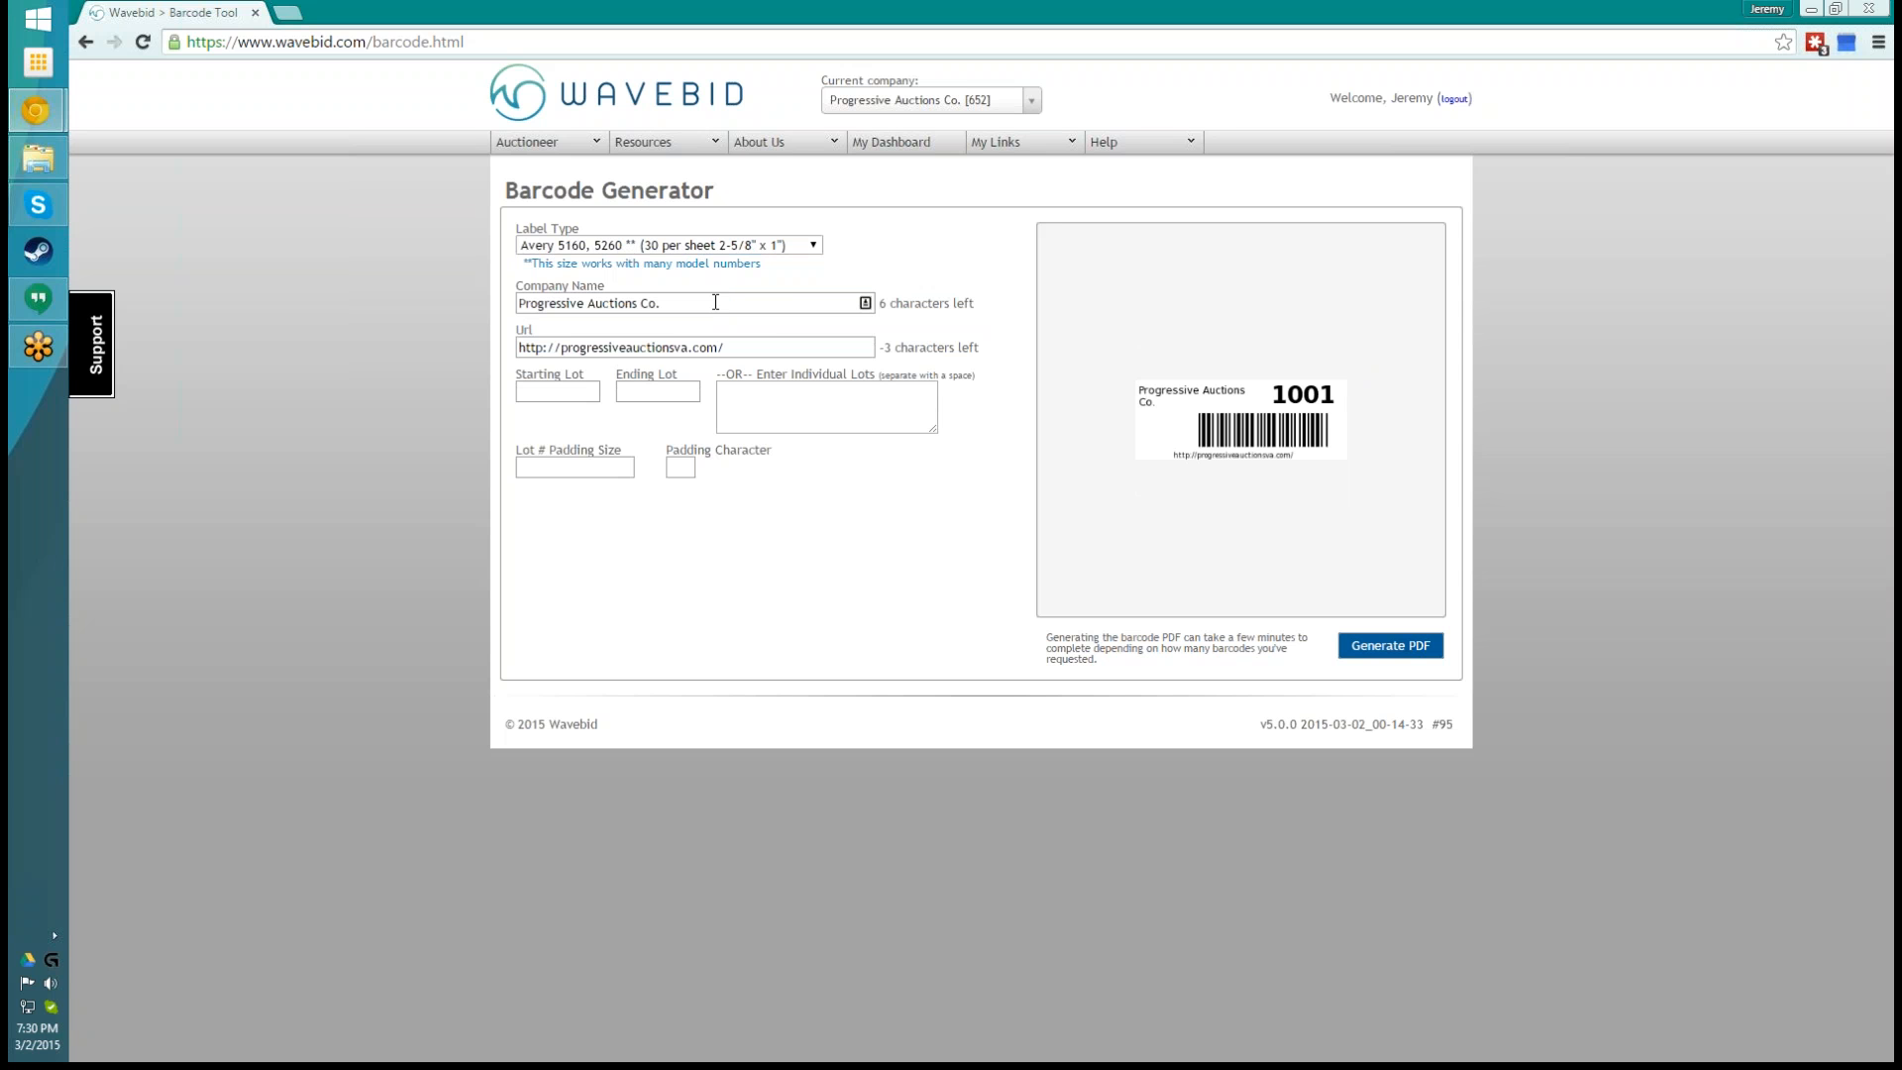
# - Replace the label's Url text with the auction coordinator's first name in possessive form followed by "Test Auction"
pyautogui.moveTo(769, 346); pyautogui.dragTo(512, 351)
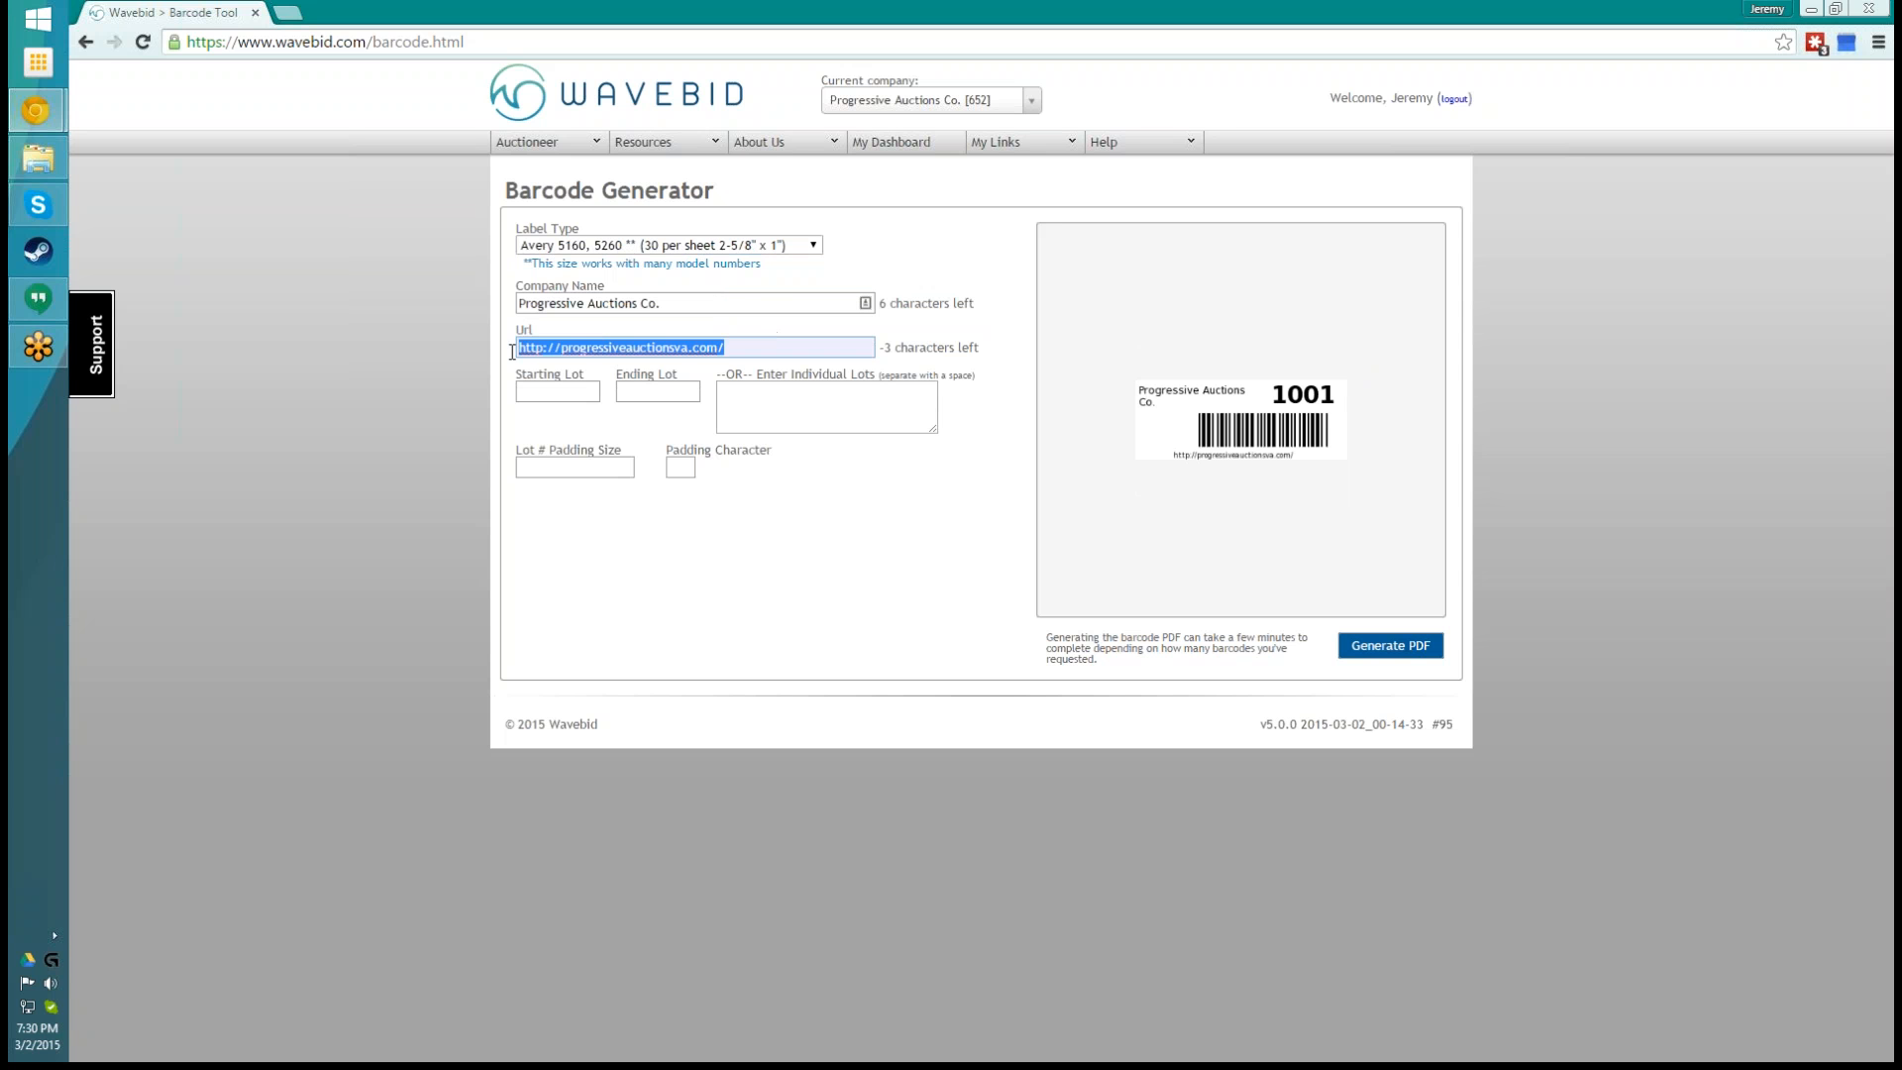
pyautogui.write('Joe')
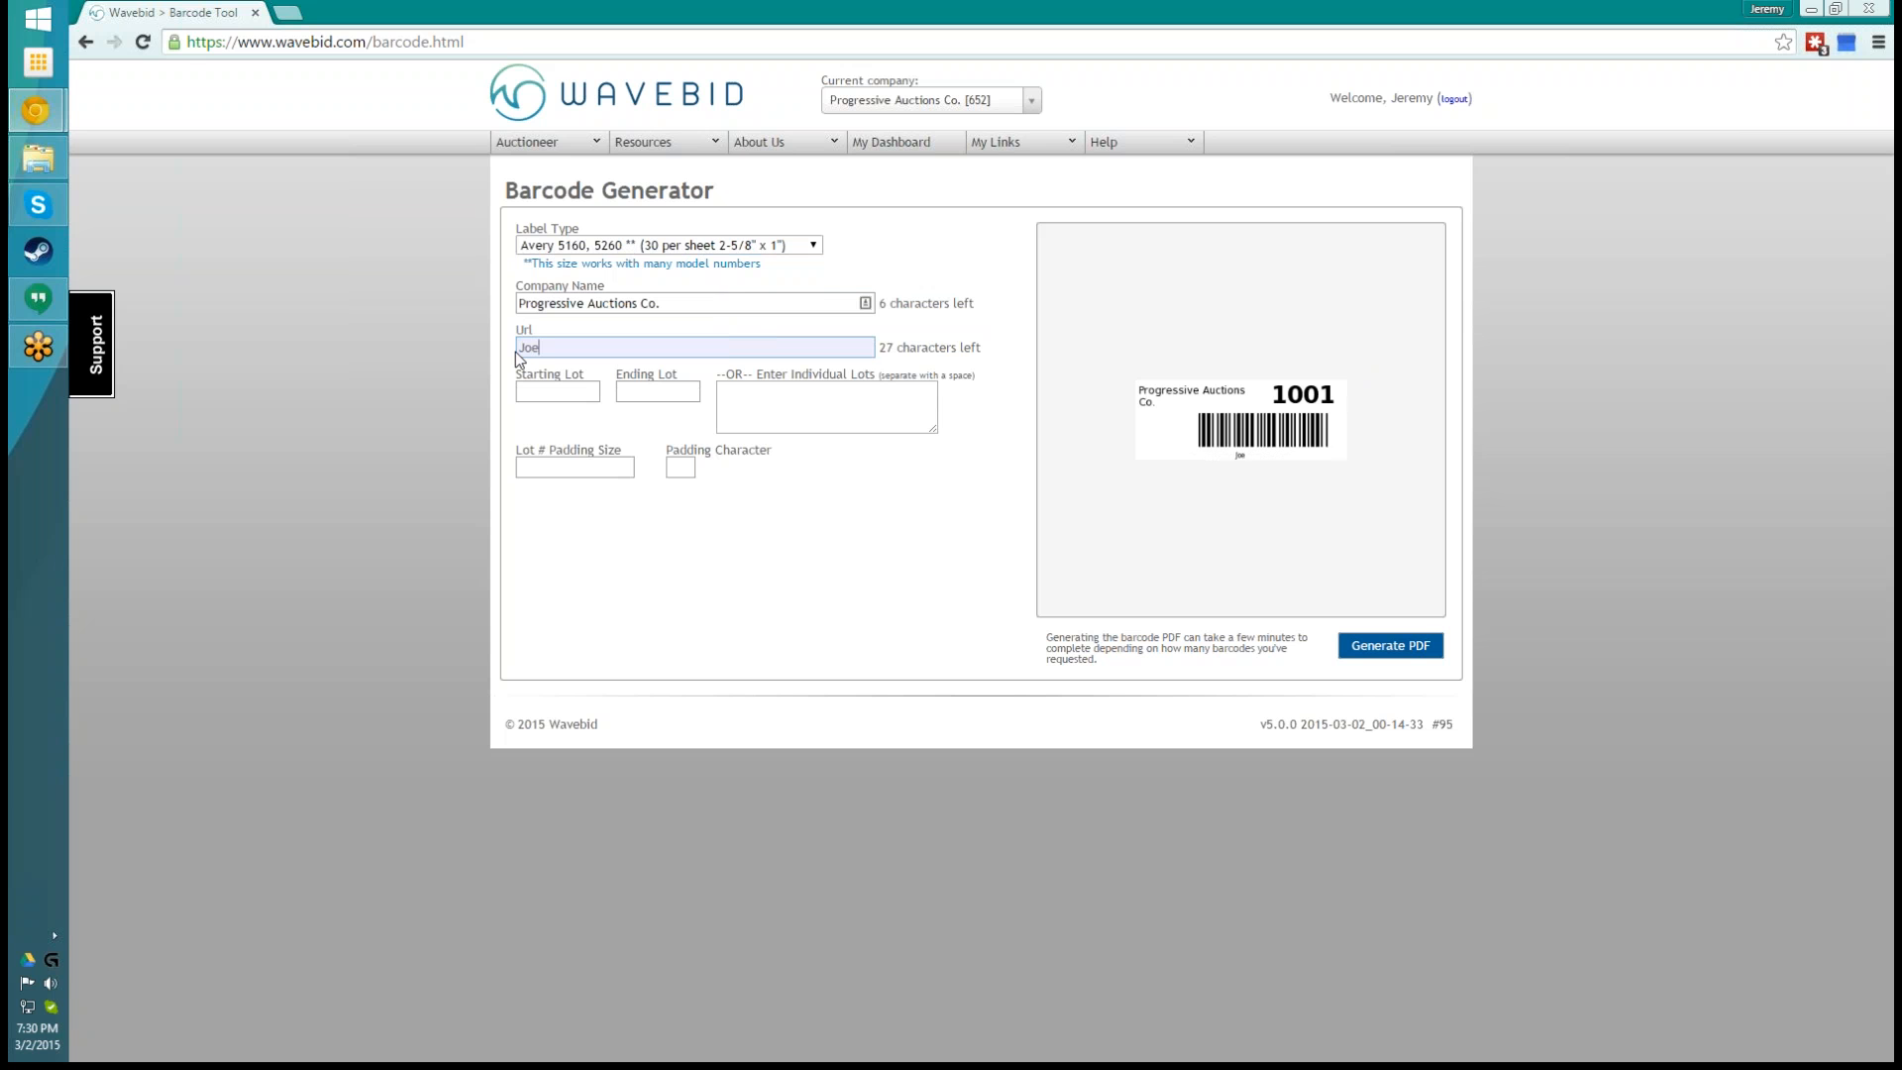
pyautogui.write("'s Test Auction")
pyautogui.click(975, 579)
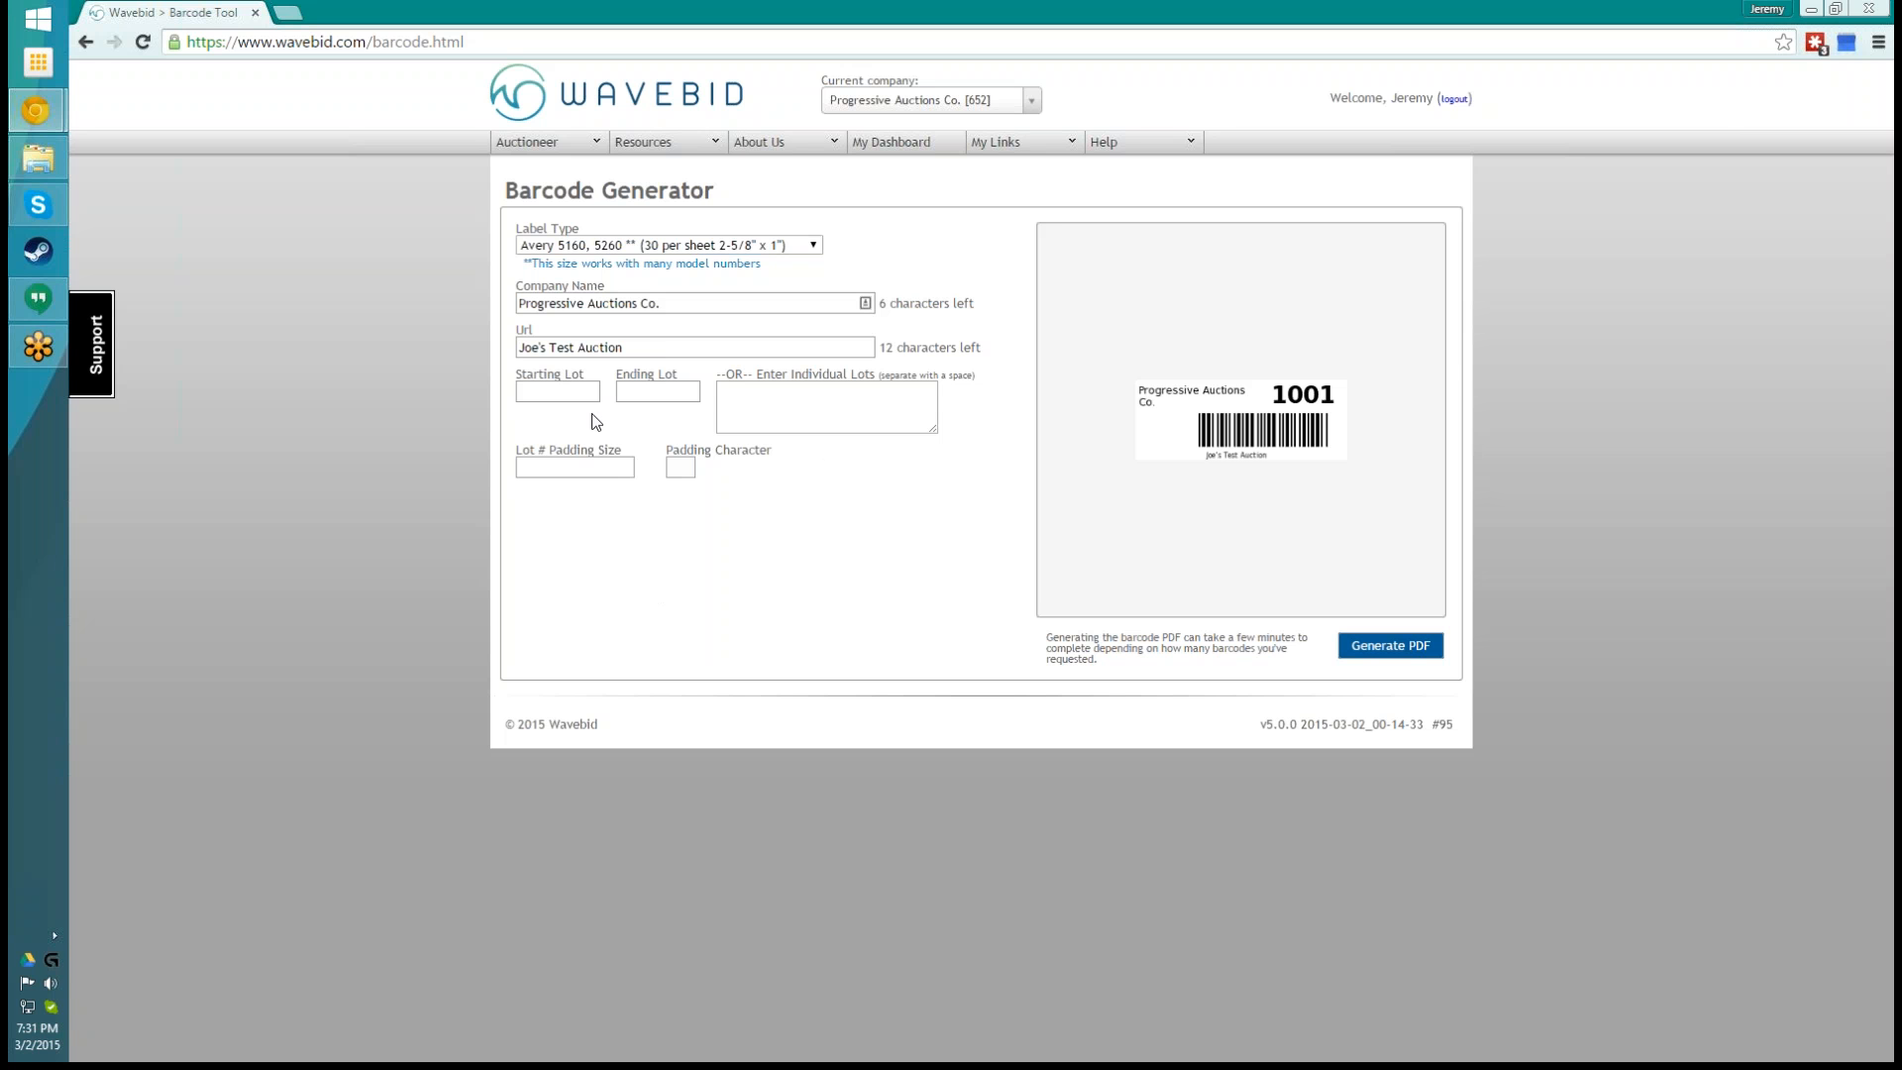
# - Set the barcode range to starting lot 1 and ending lot 40, and generate the PDF
pyautogui.click(573, 393)
pyautogui.write('1')
pyautogui.click(657, 390)
pyautogui.write('40')
pyautogui.click(1388, 660)
pyautogui.click(1138, 634)
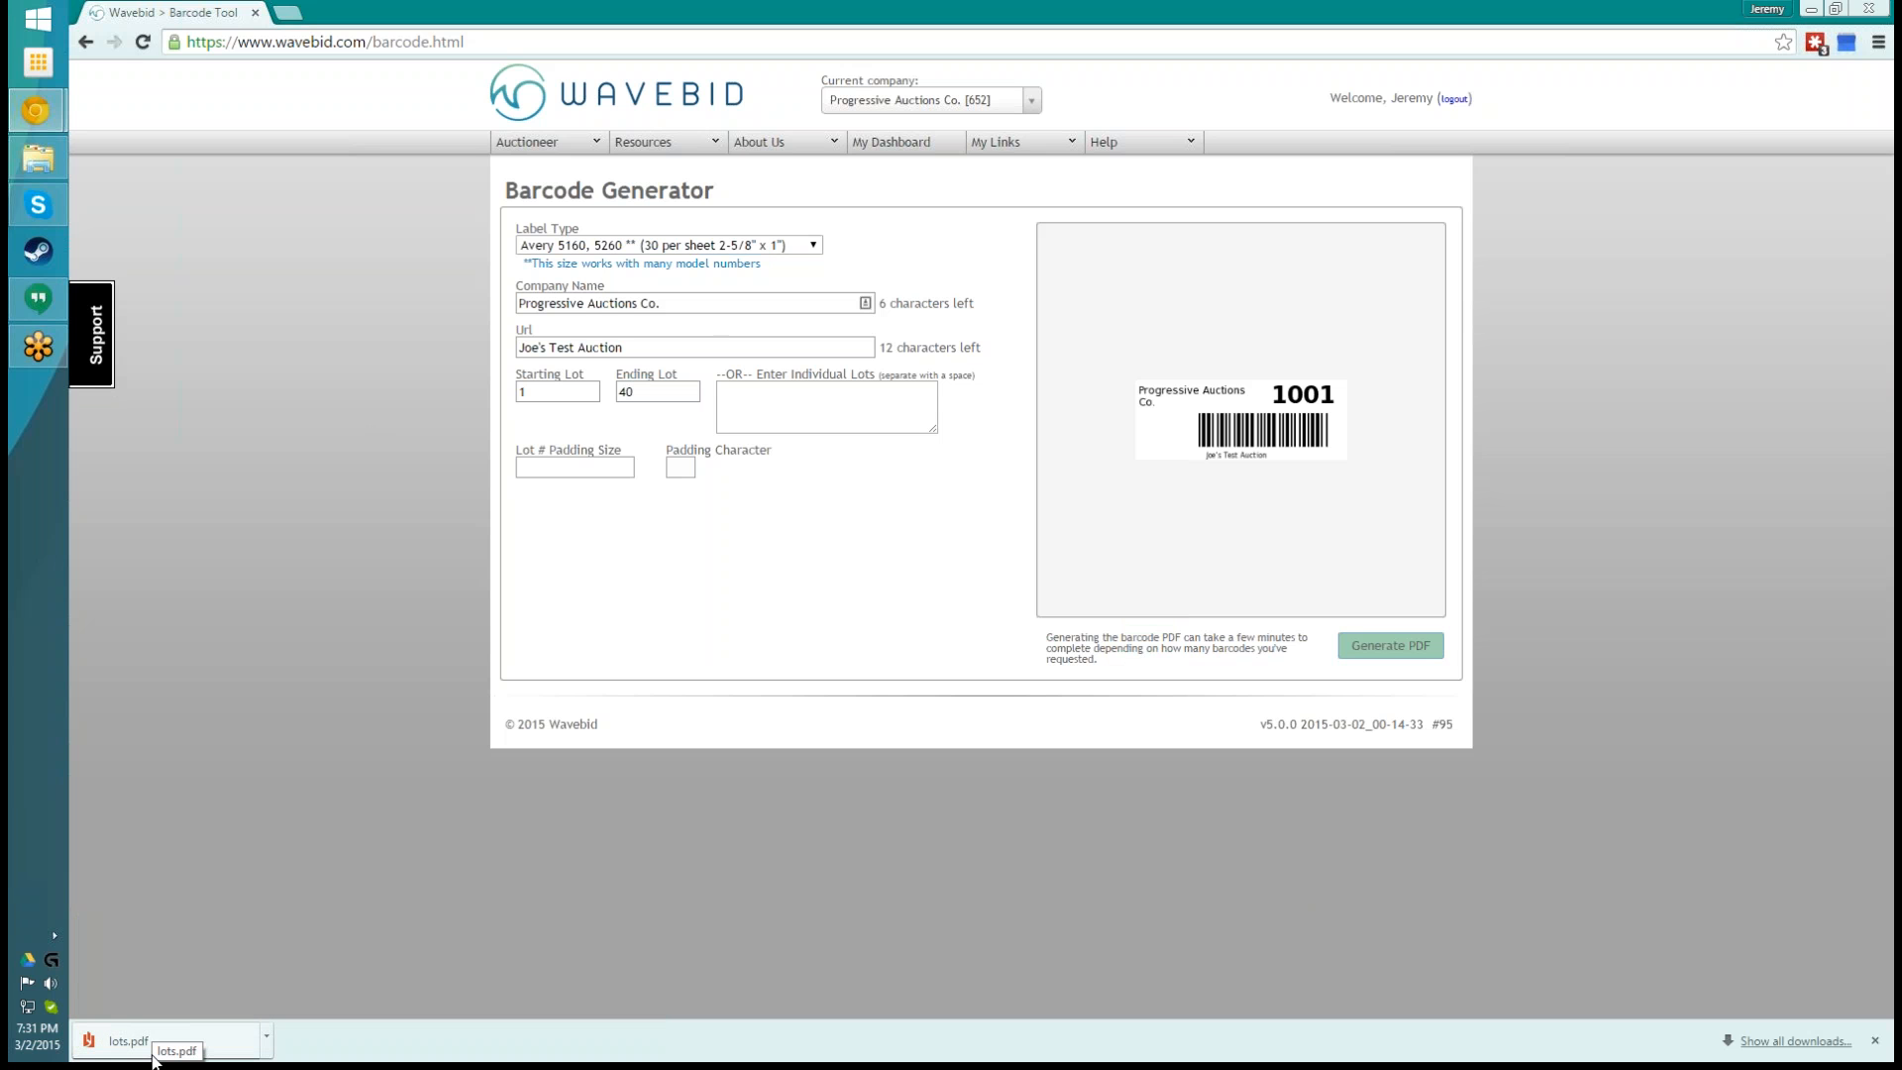
# - Open the downloaded lots.pdf, look over the barcode labels on its pages, and close the PDF viewer
pyautogui.click(154, 1058)
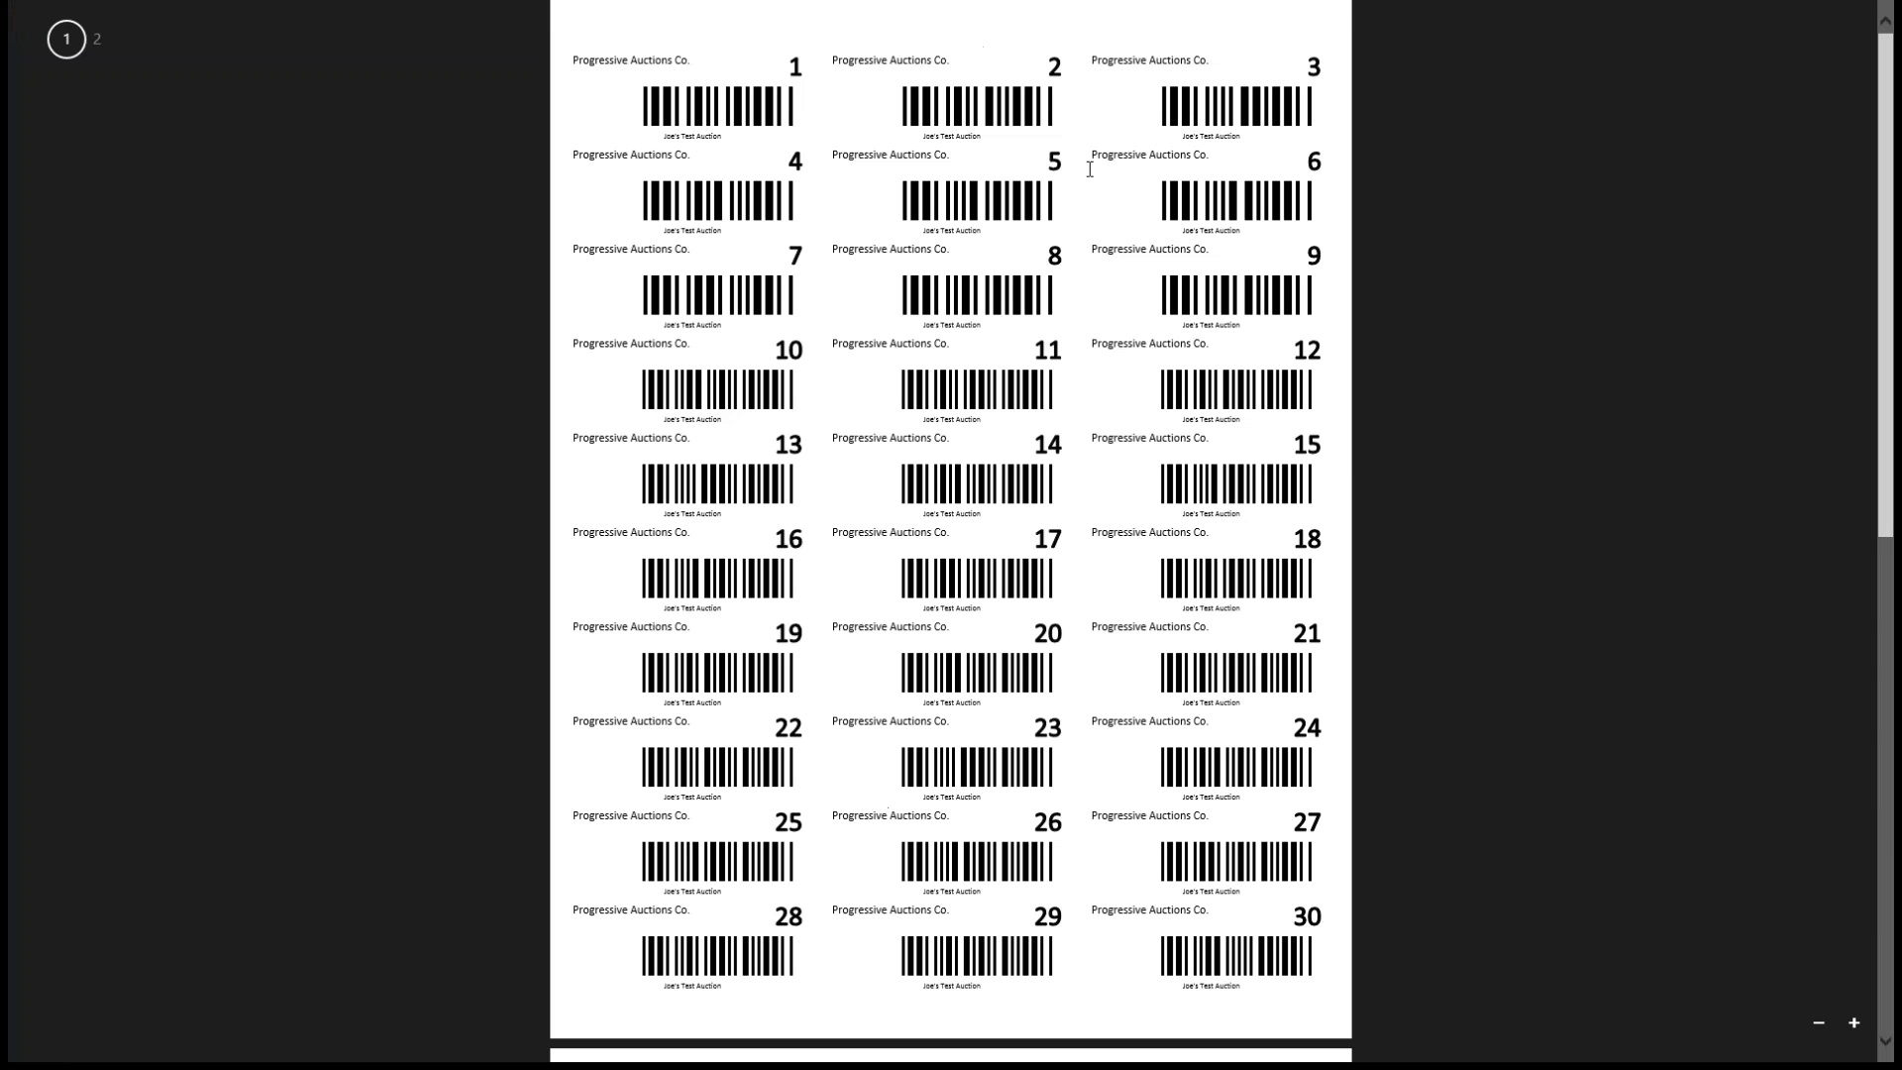
pyautogui.scroll(-10, 1100, 320)
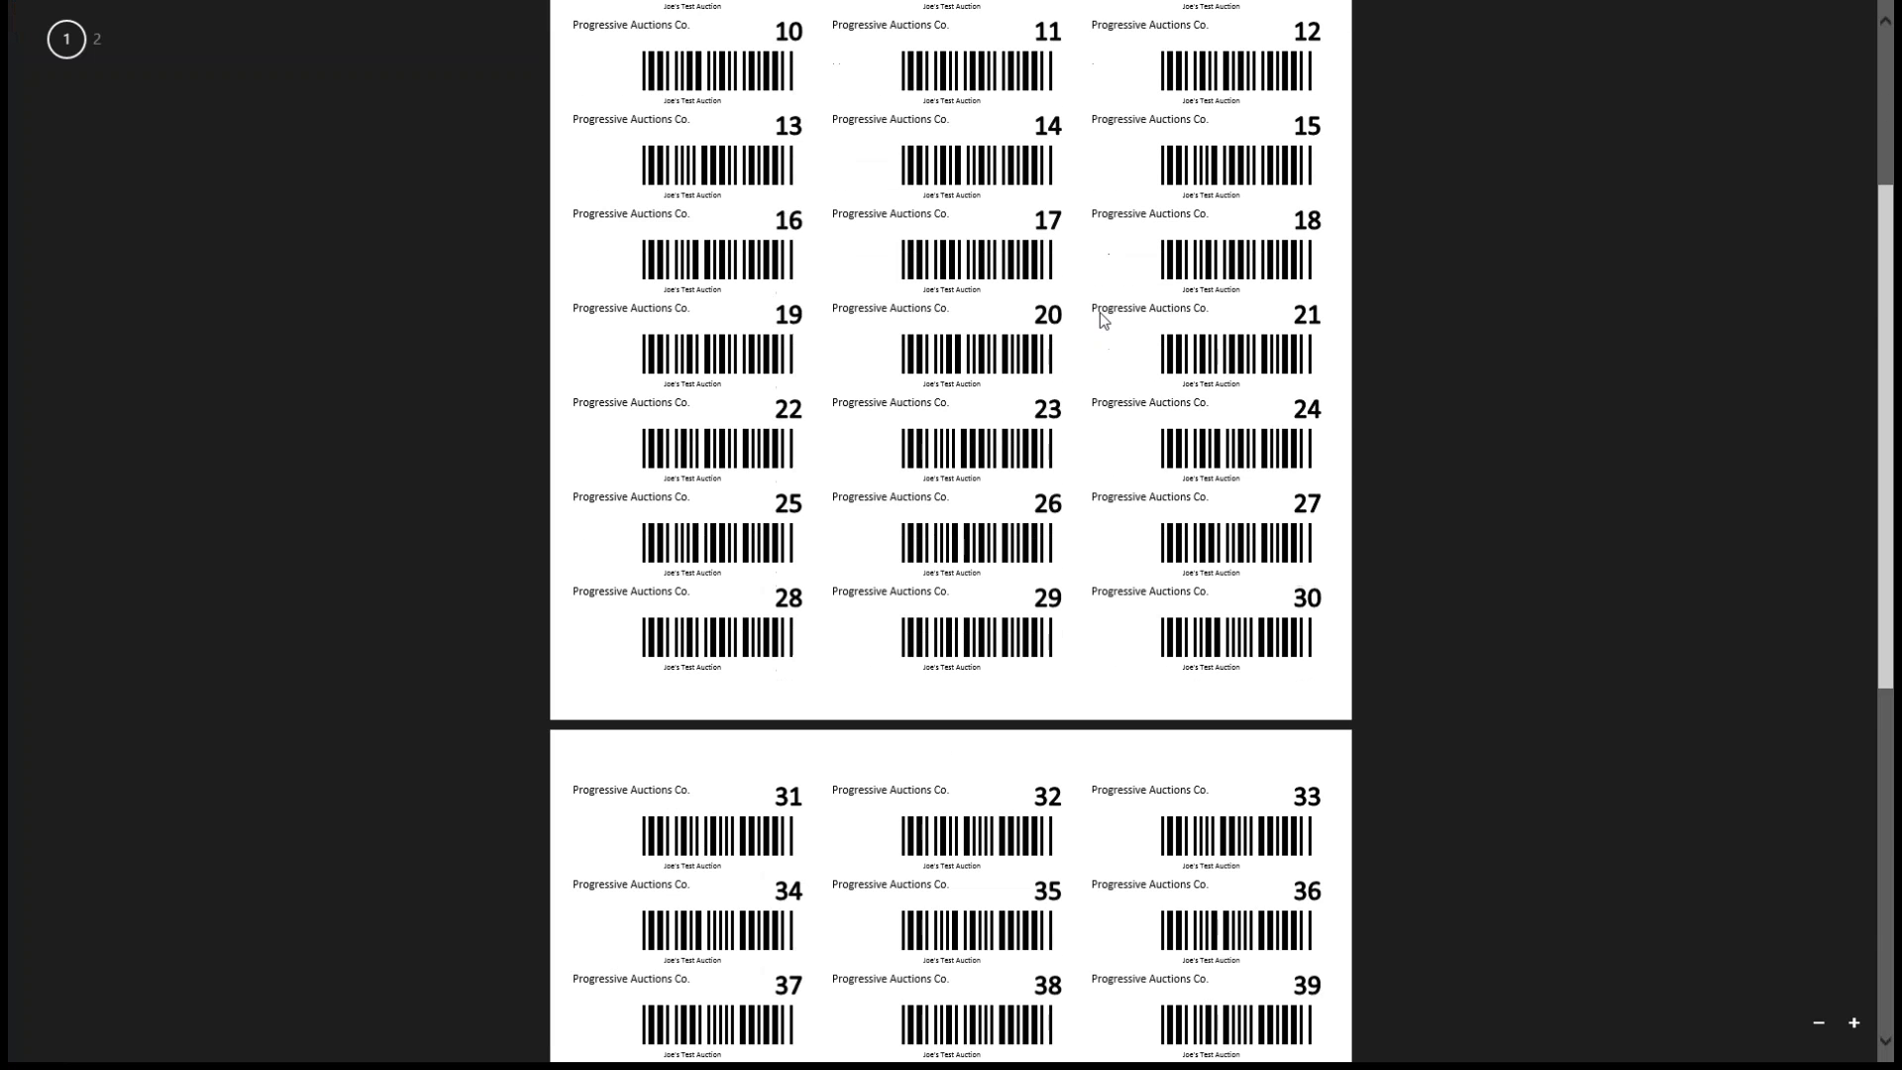
pyautogui.click(8, 6)
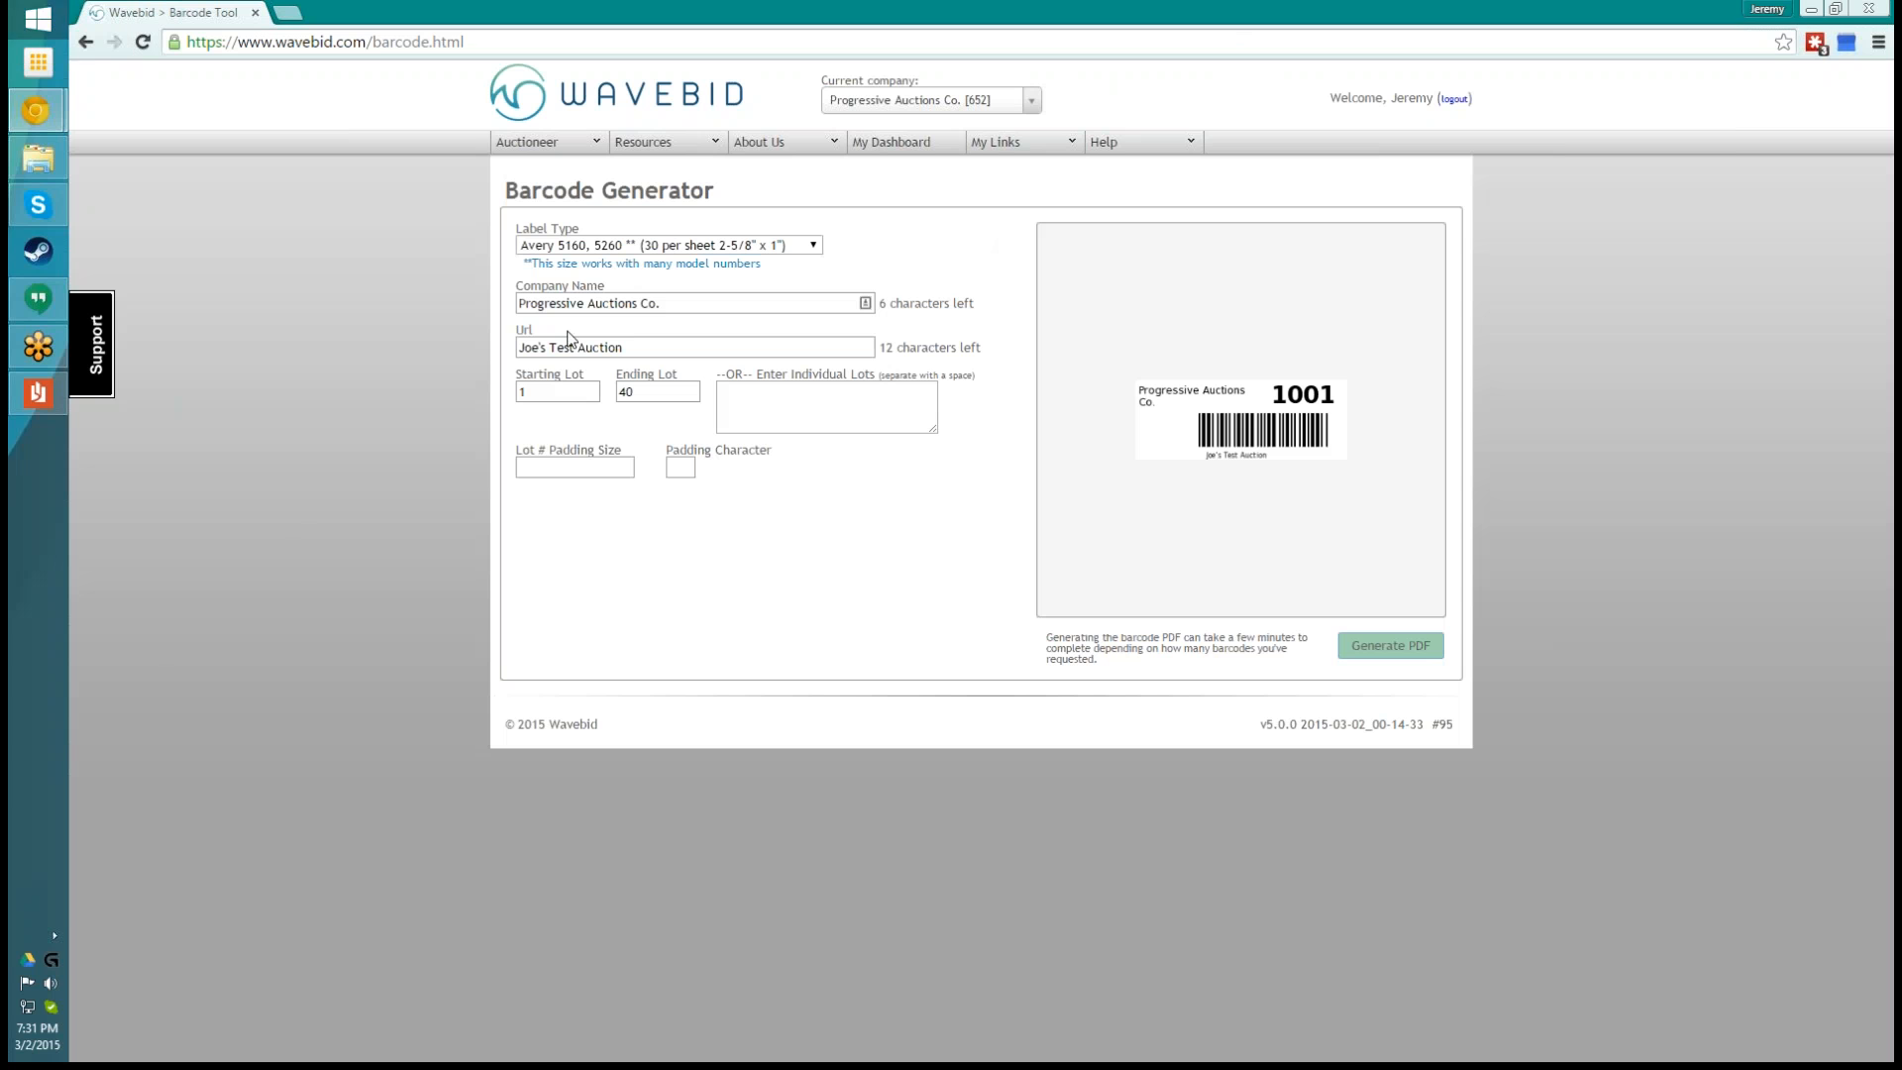
pyautogui.rightClick(38, 393)
pyautogui.click(133, 394)
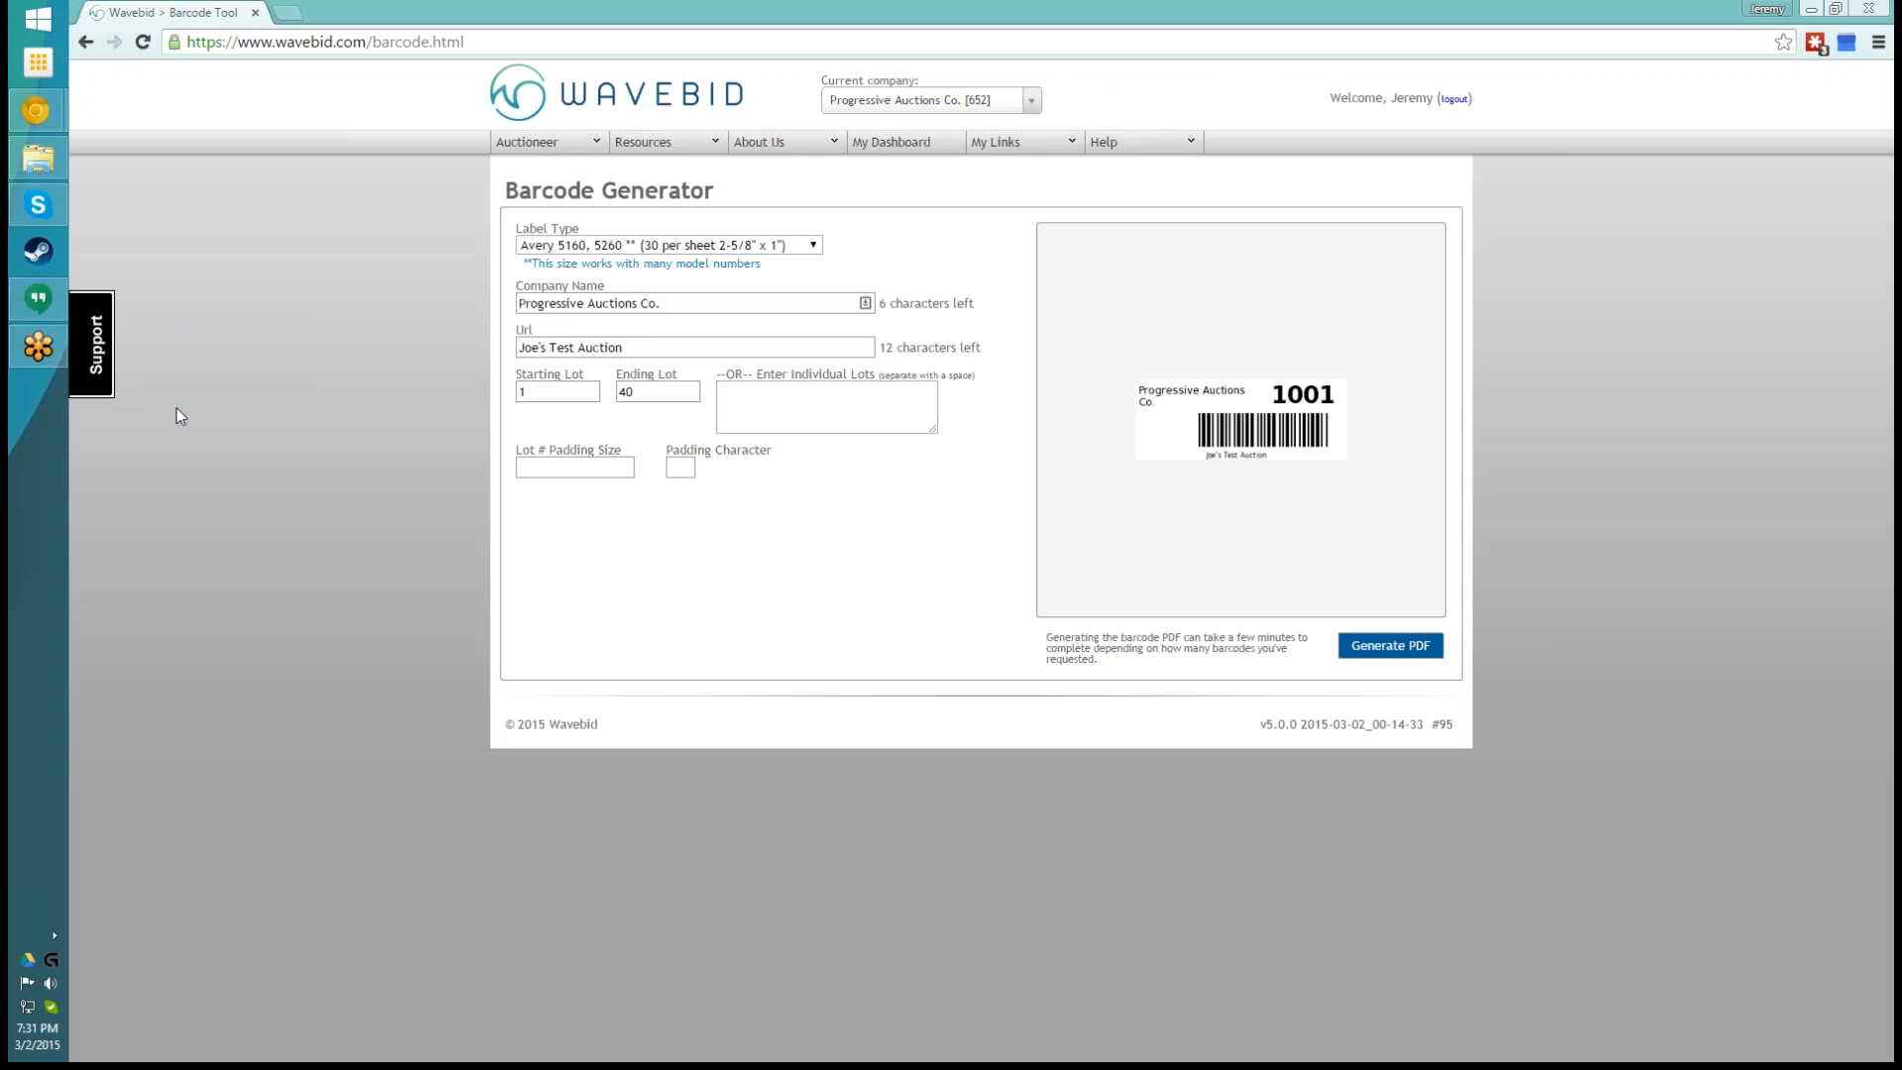
# - Open the training auction's photo upload page from the dashboard and set lot numbers to be generated from Barcode
pyautogui.click(895, 142)
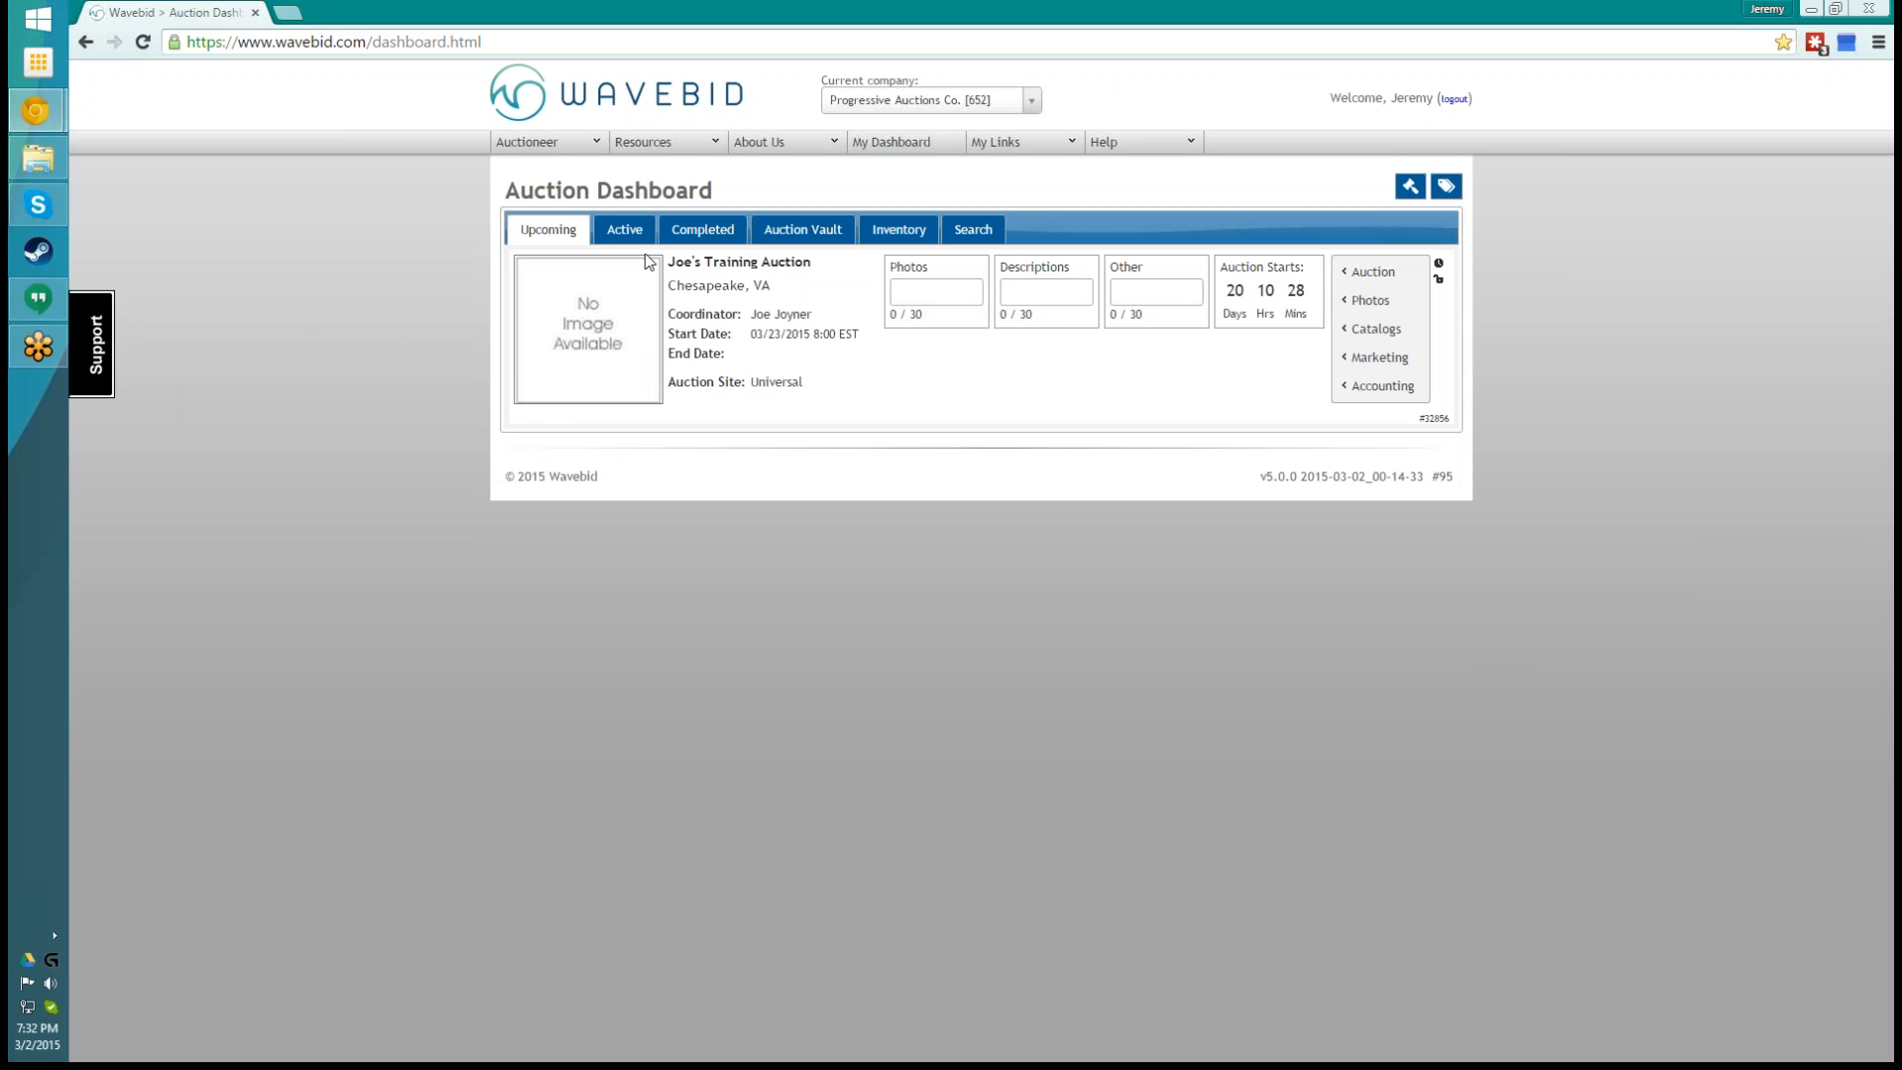
pyautogui.moveTo(1379, 309)
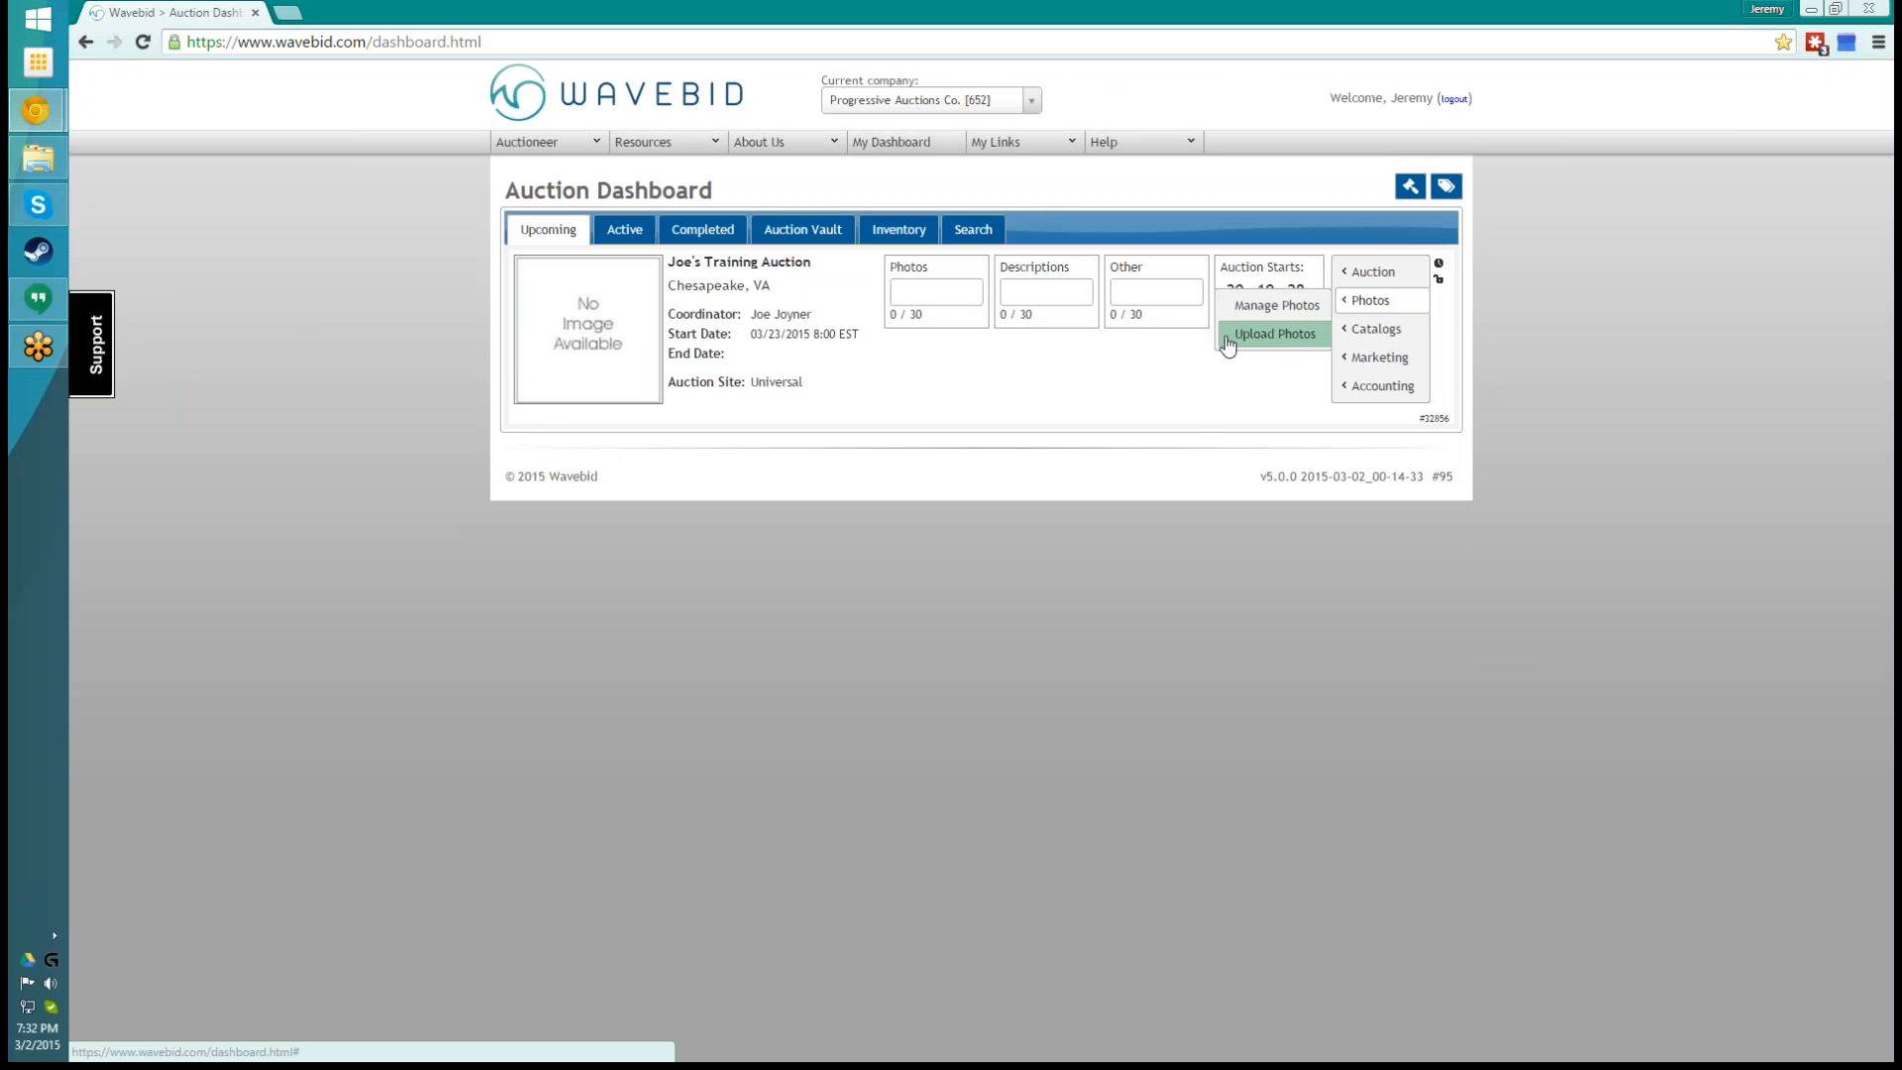
pyautogui.click(1285, 335)
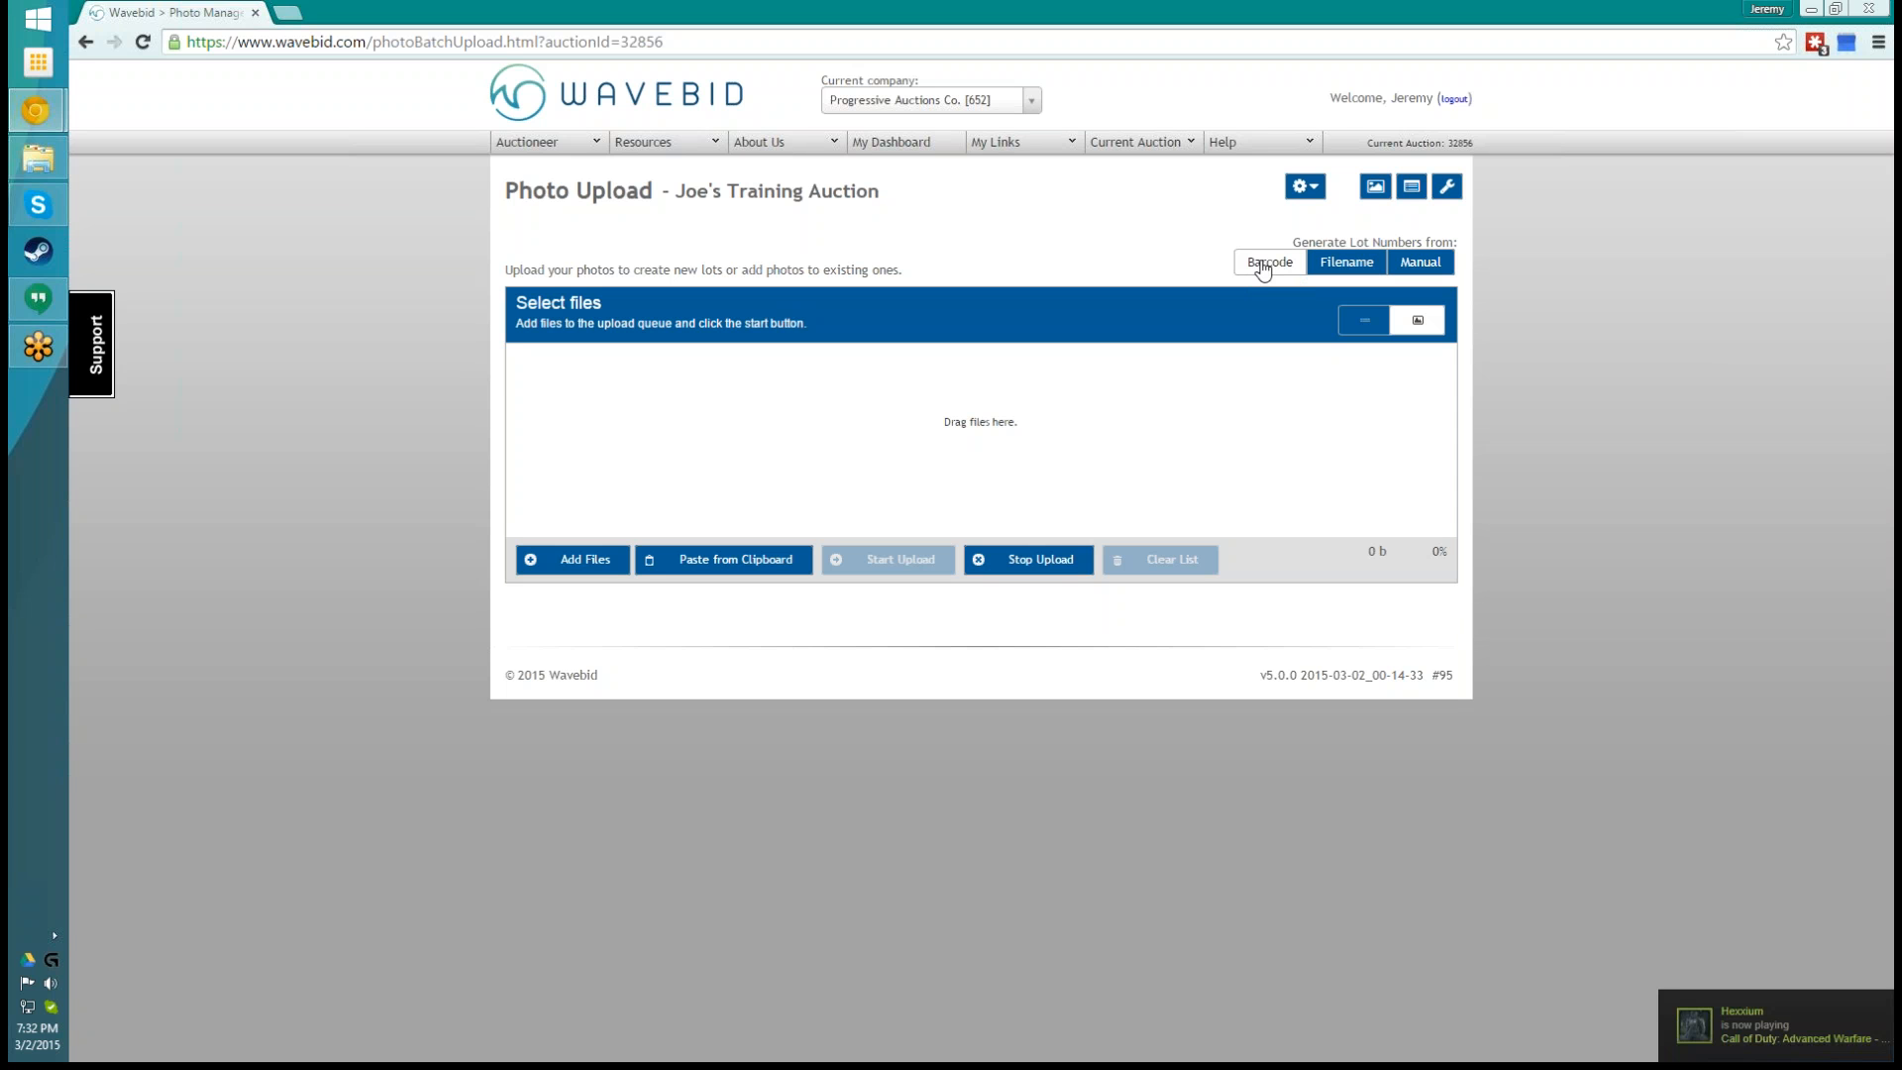
pyautogui.click(1341, 264)
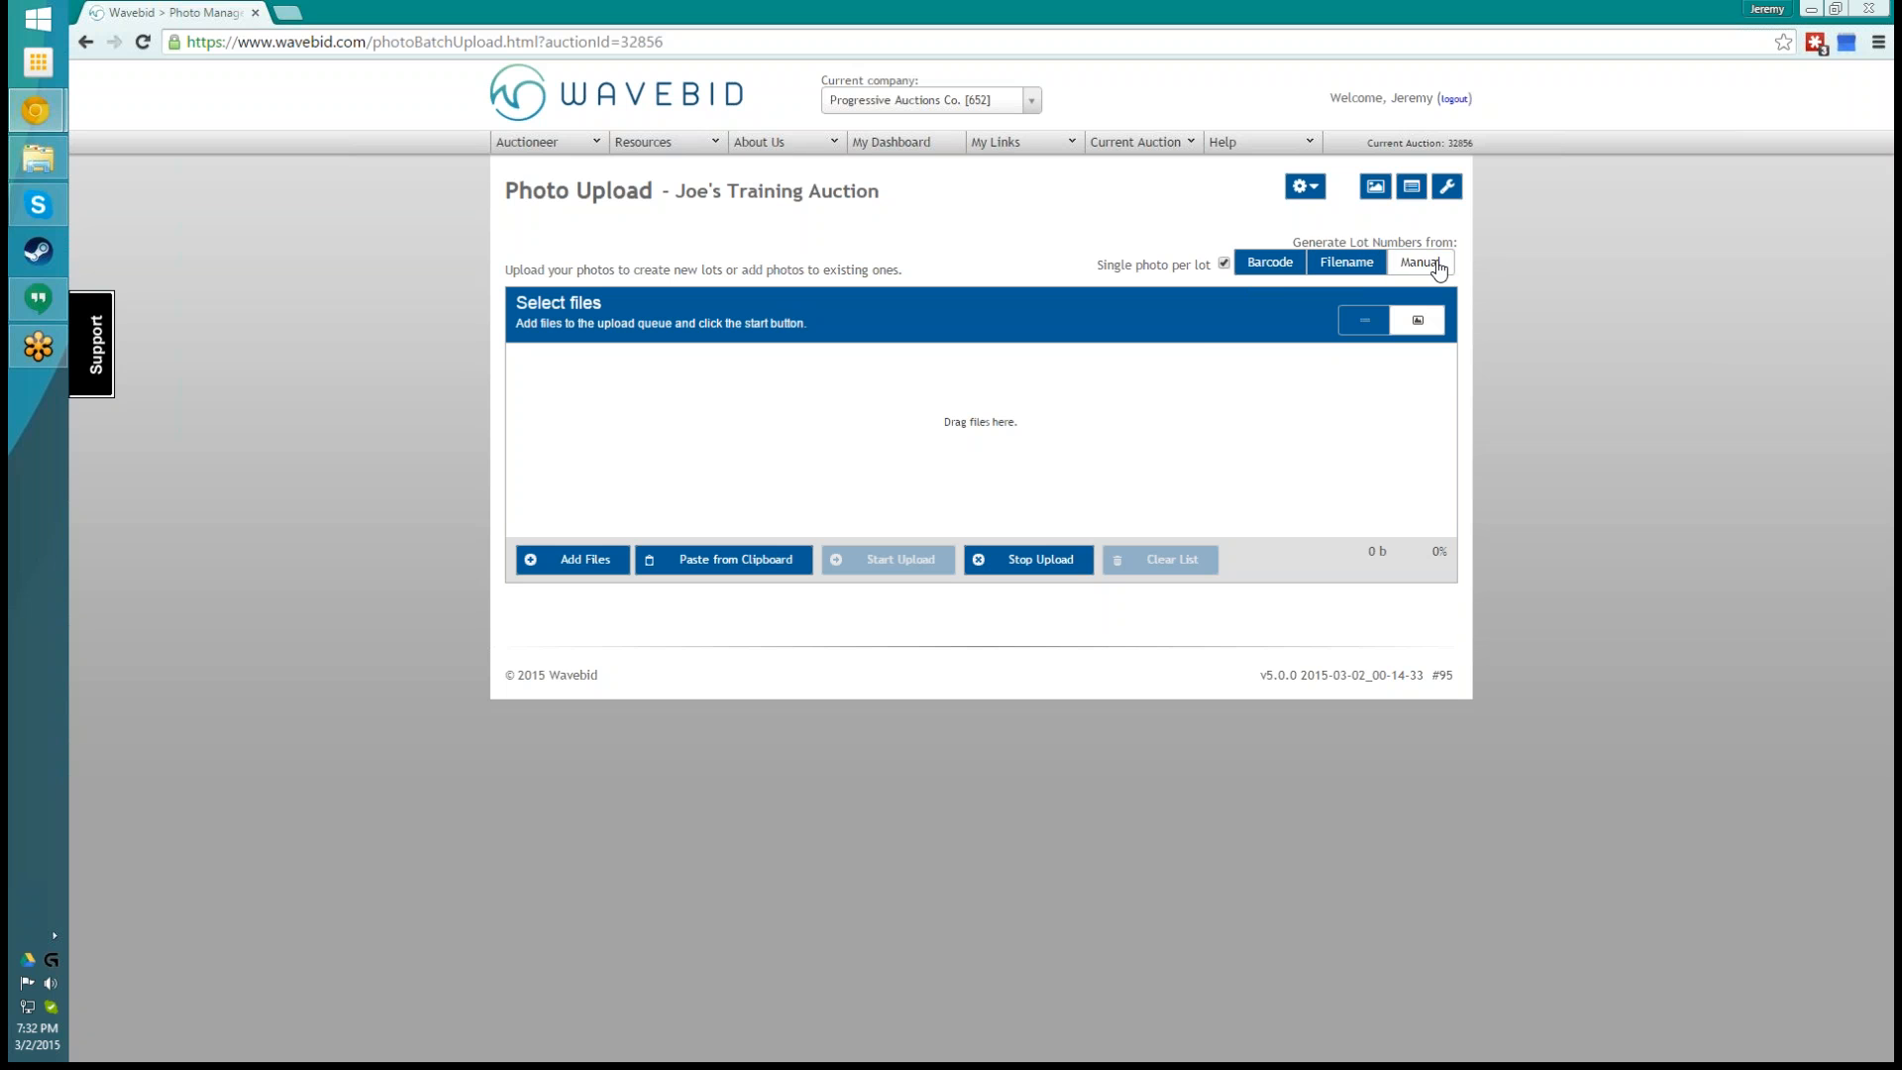
pyautogui.click(1283, 267)
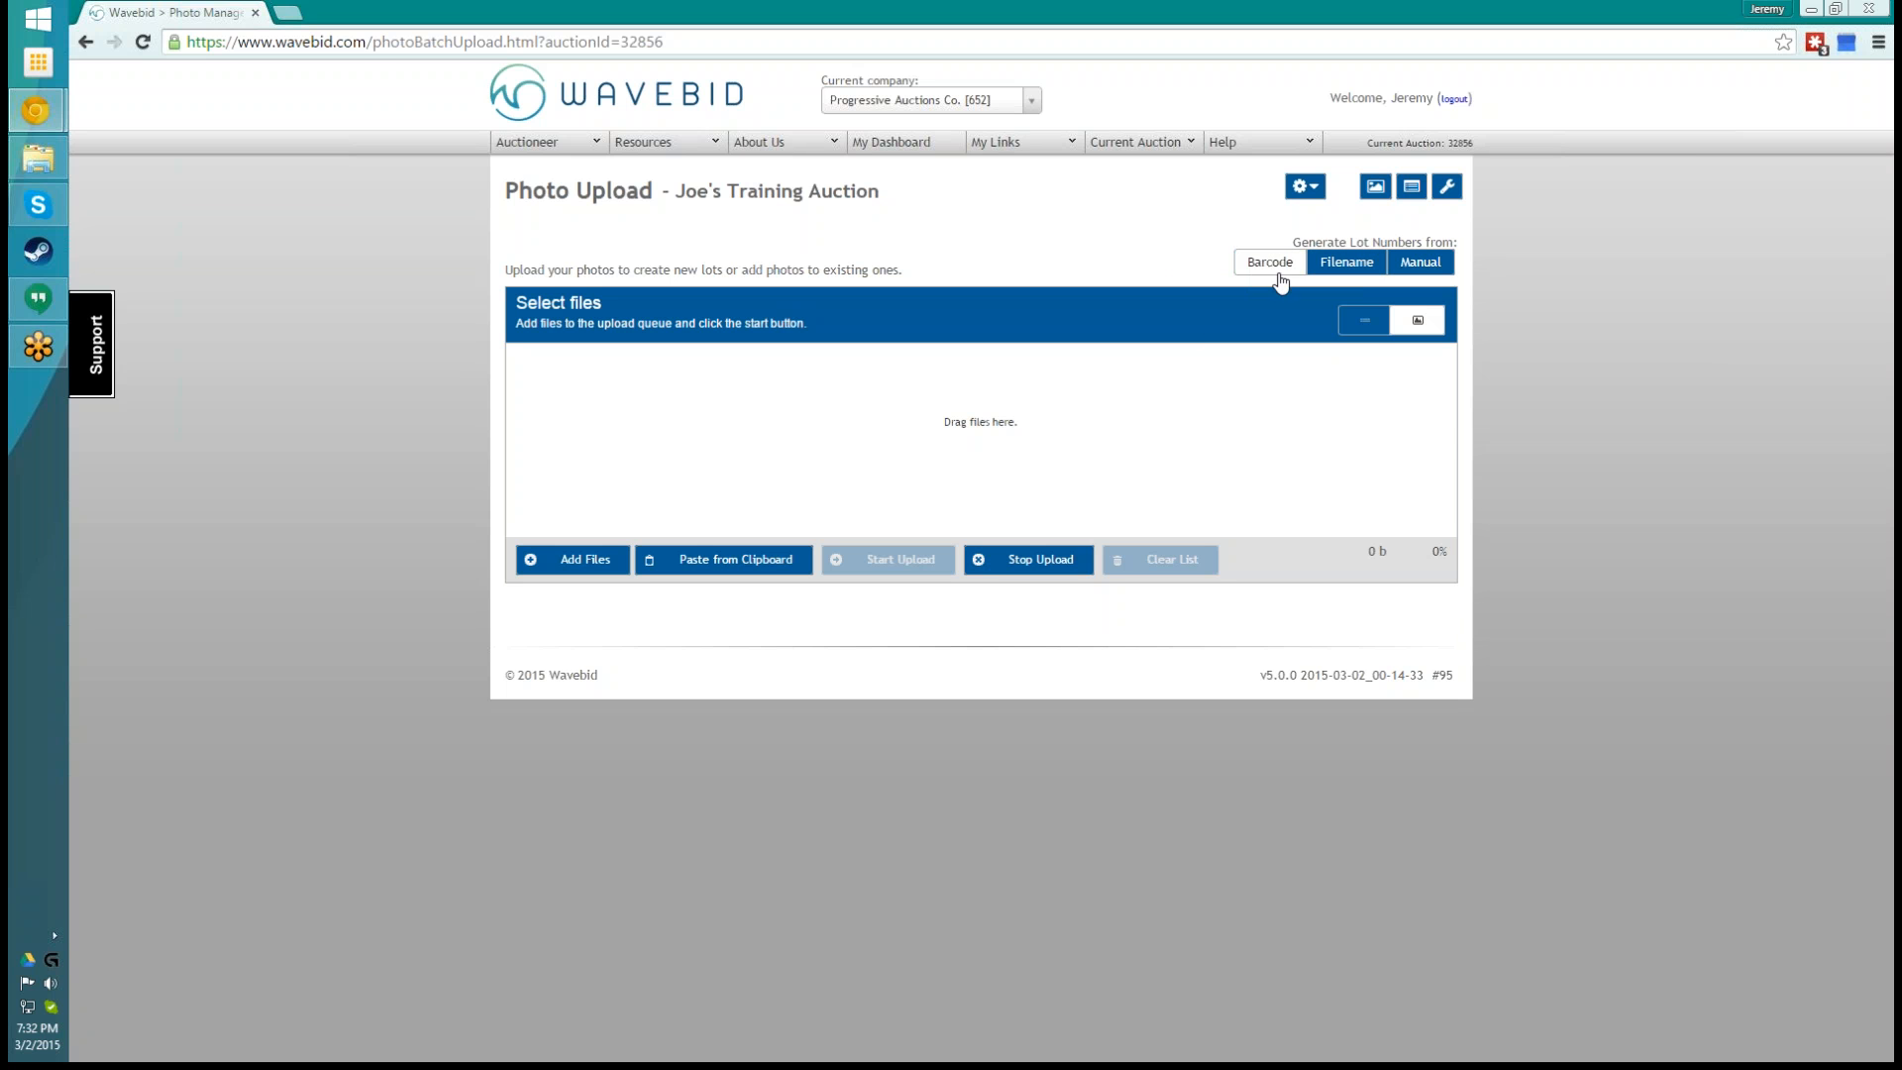
# - Start adding photo files and browse to the Sample Photo Set folder inside Wavebid Sample Dataset on the Desktop
pyautogui.click(591, 561)
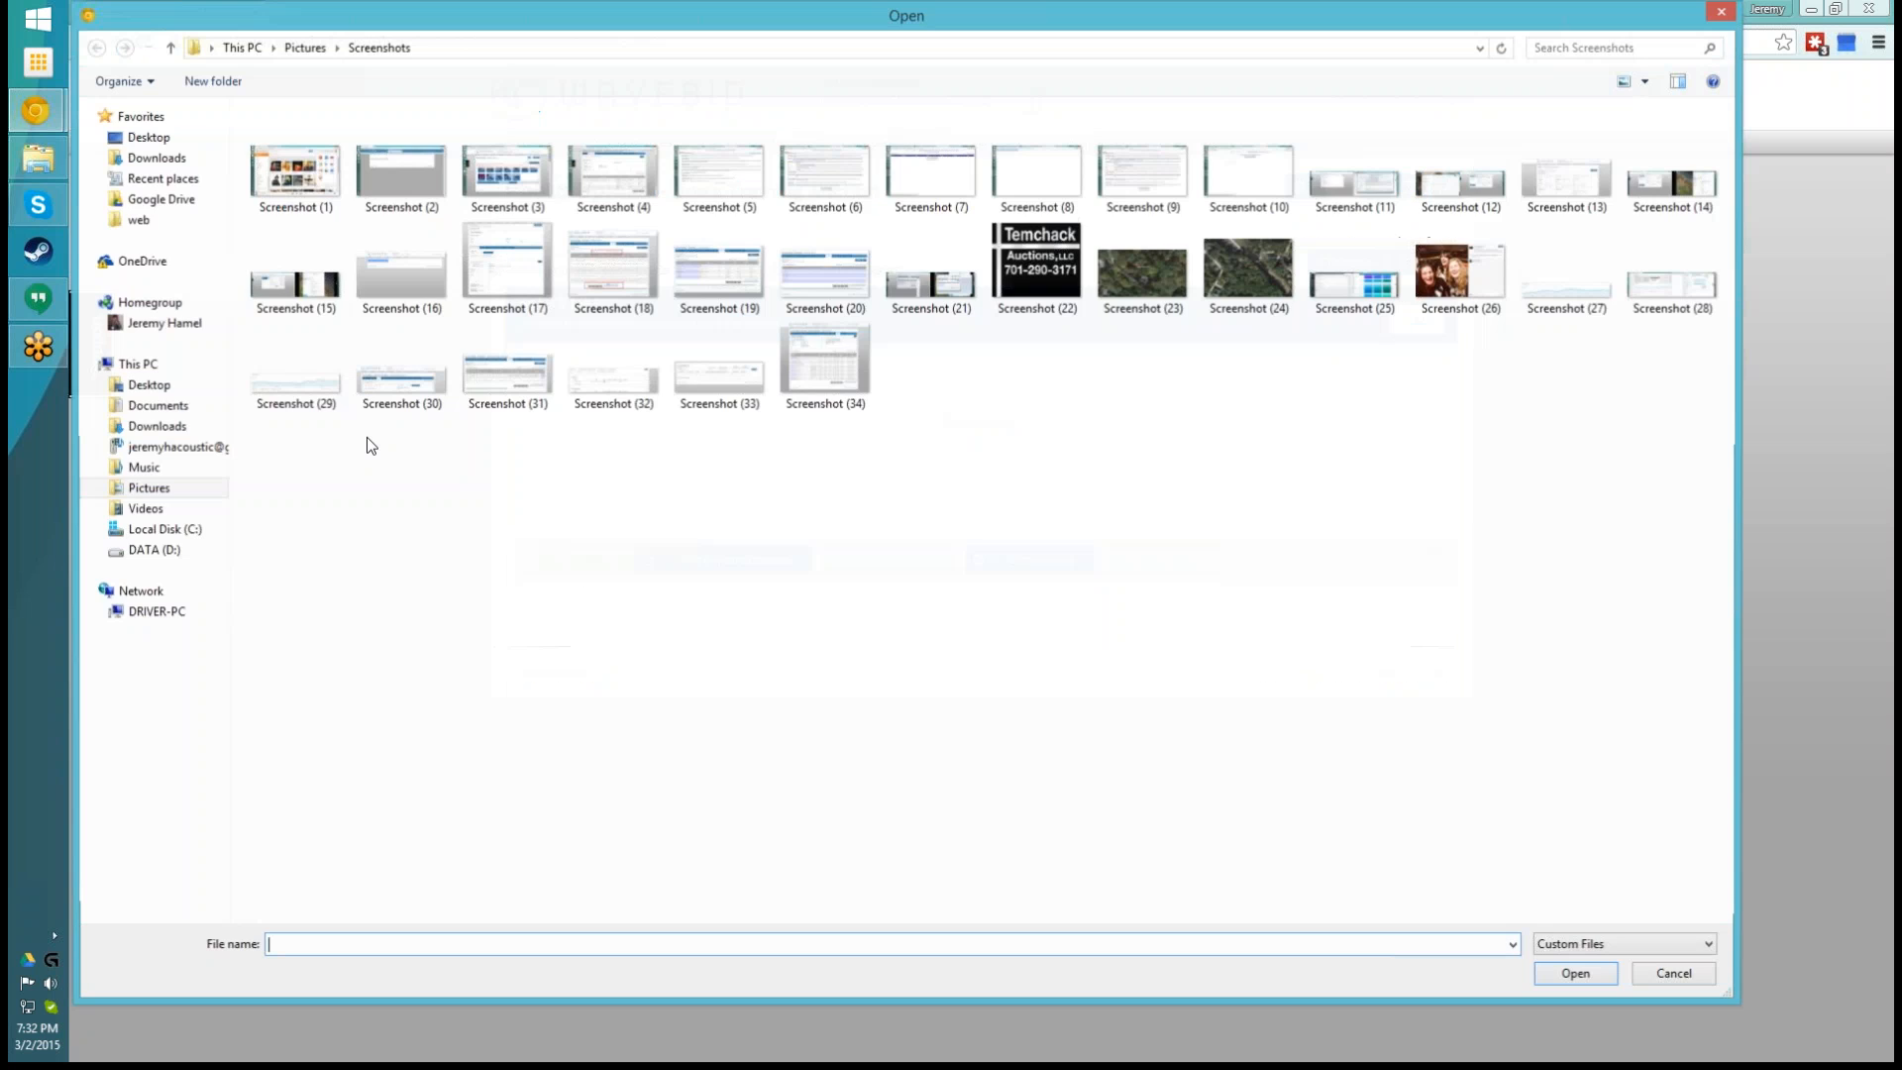
pyautogui.click(156, 137)
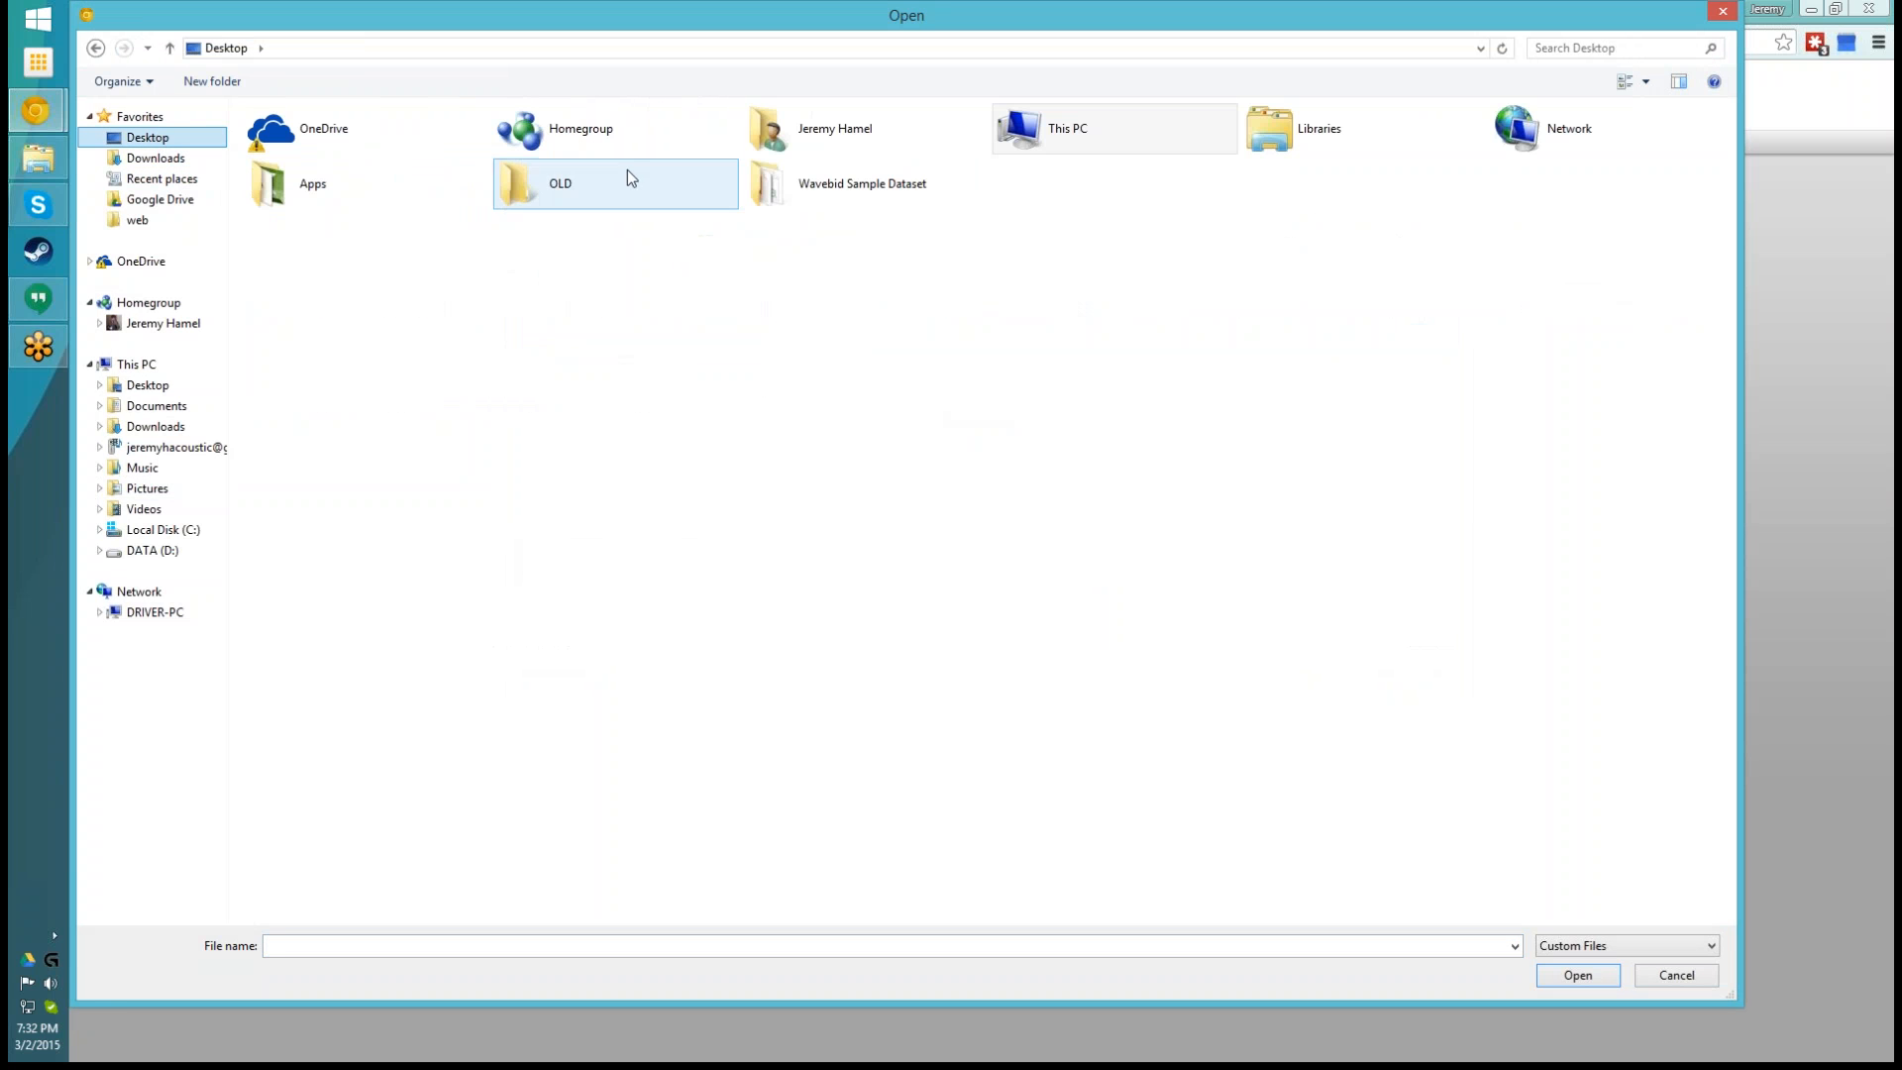
pyautogui.doubleClick(853, 182)
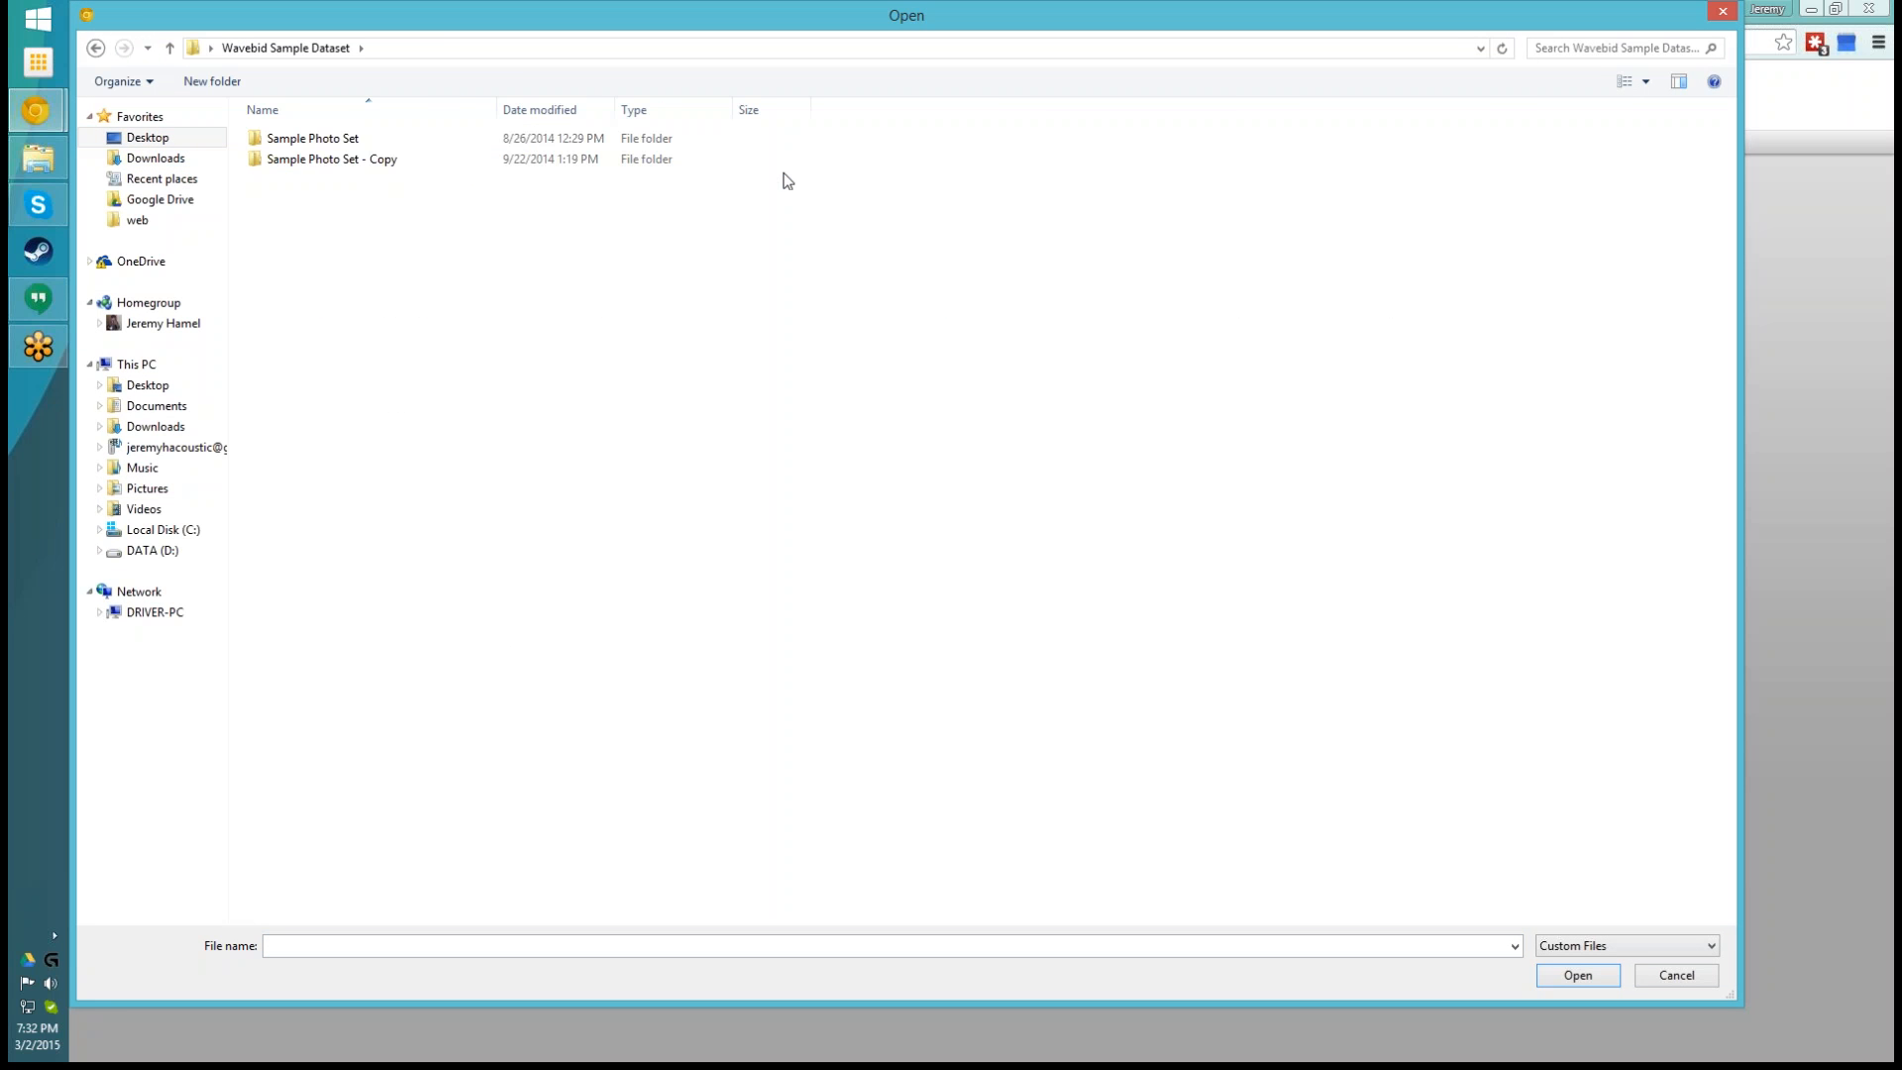
pyautogui.doubleClick(313, 149)
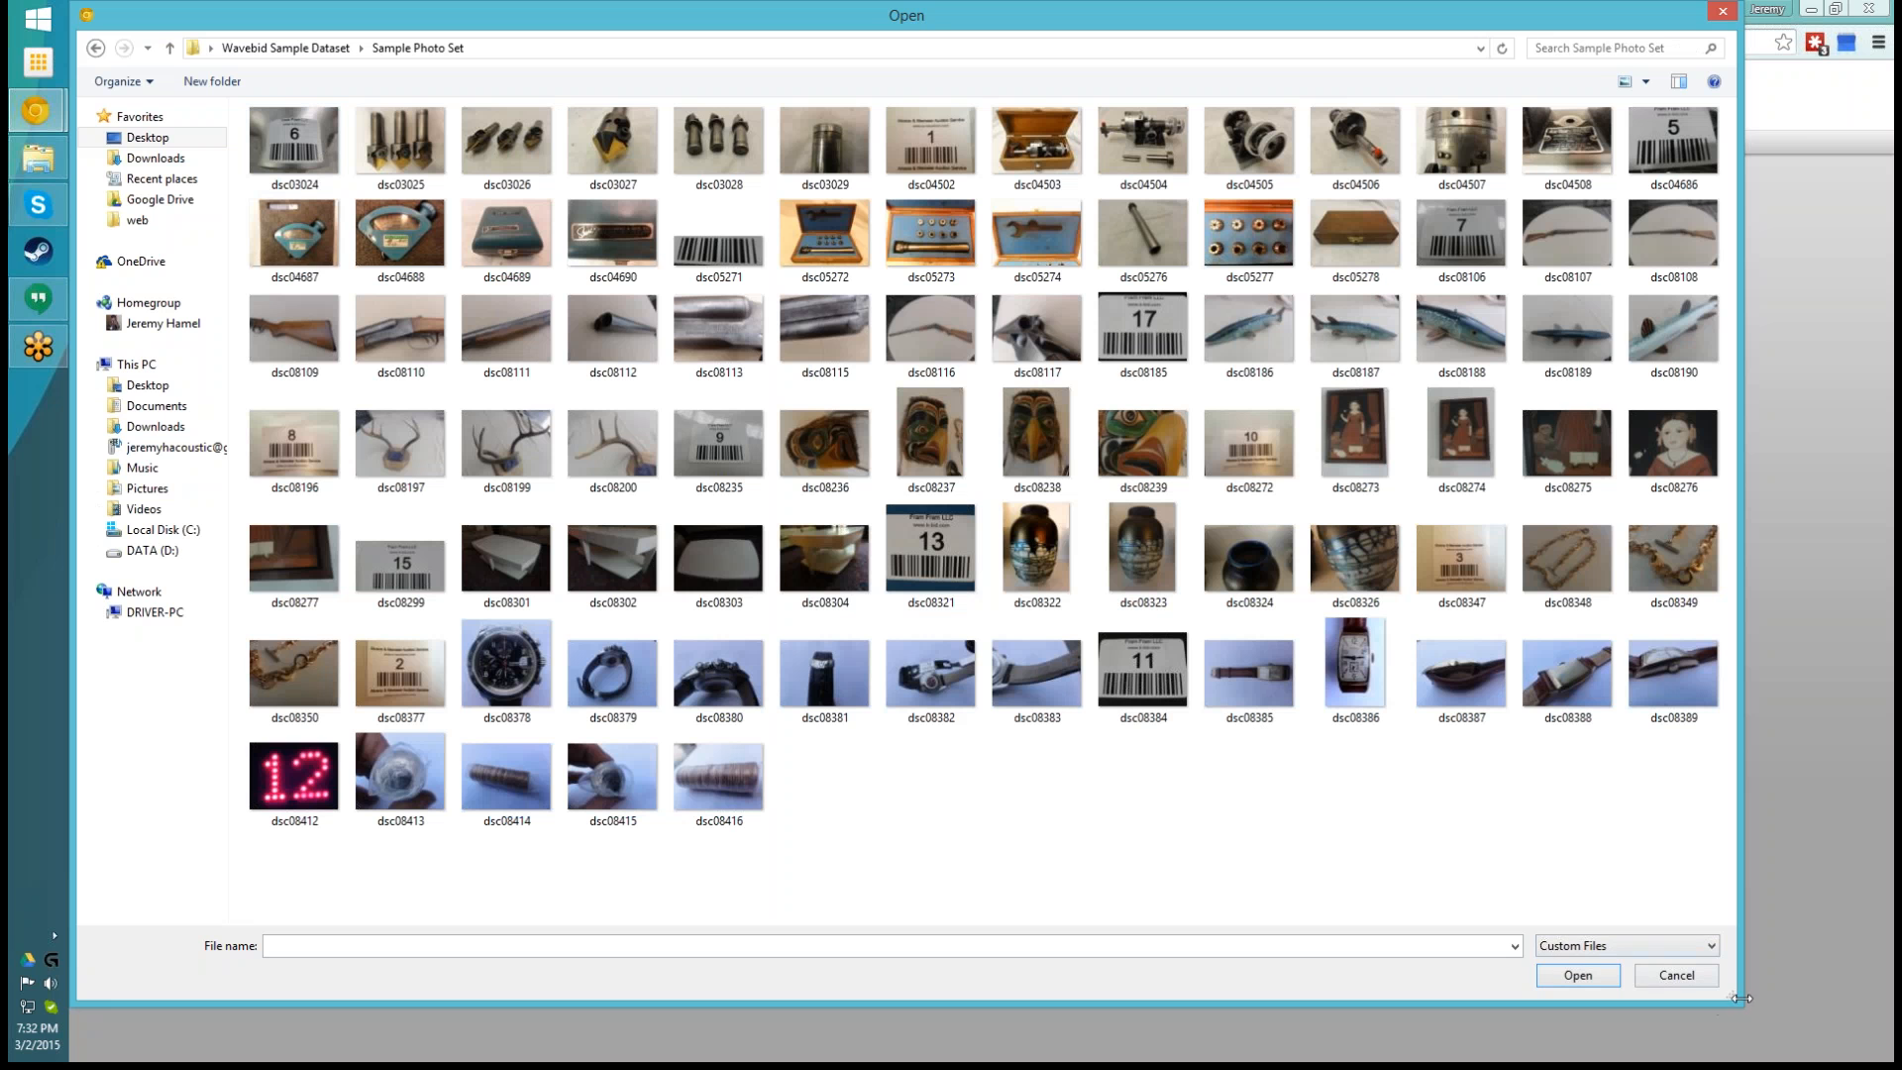
pyautogui.moveTo(1738, 1005); pyautogui.dragTo(1856, 1040)
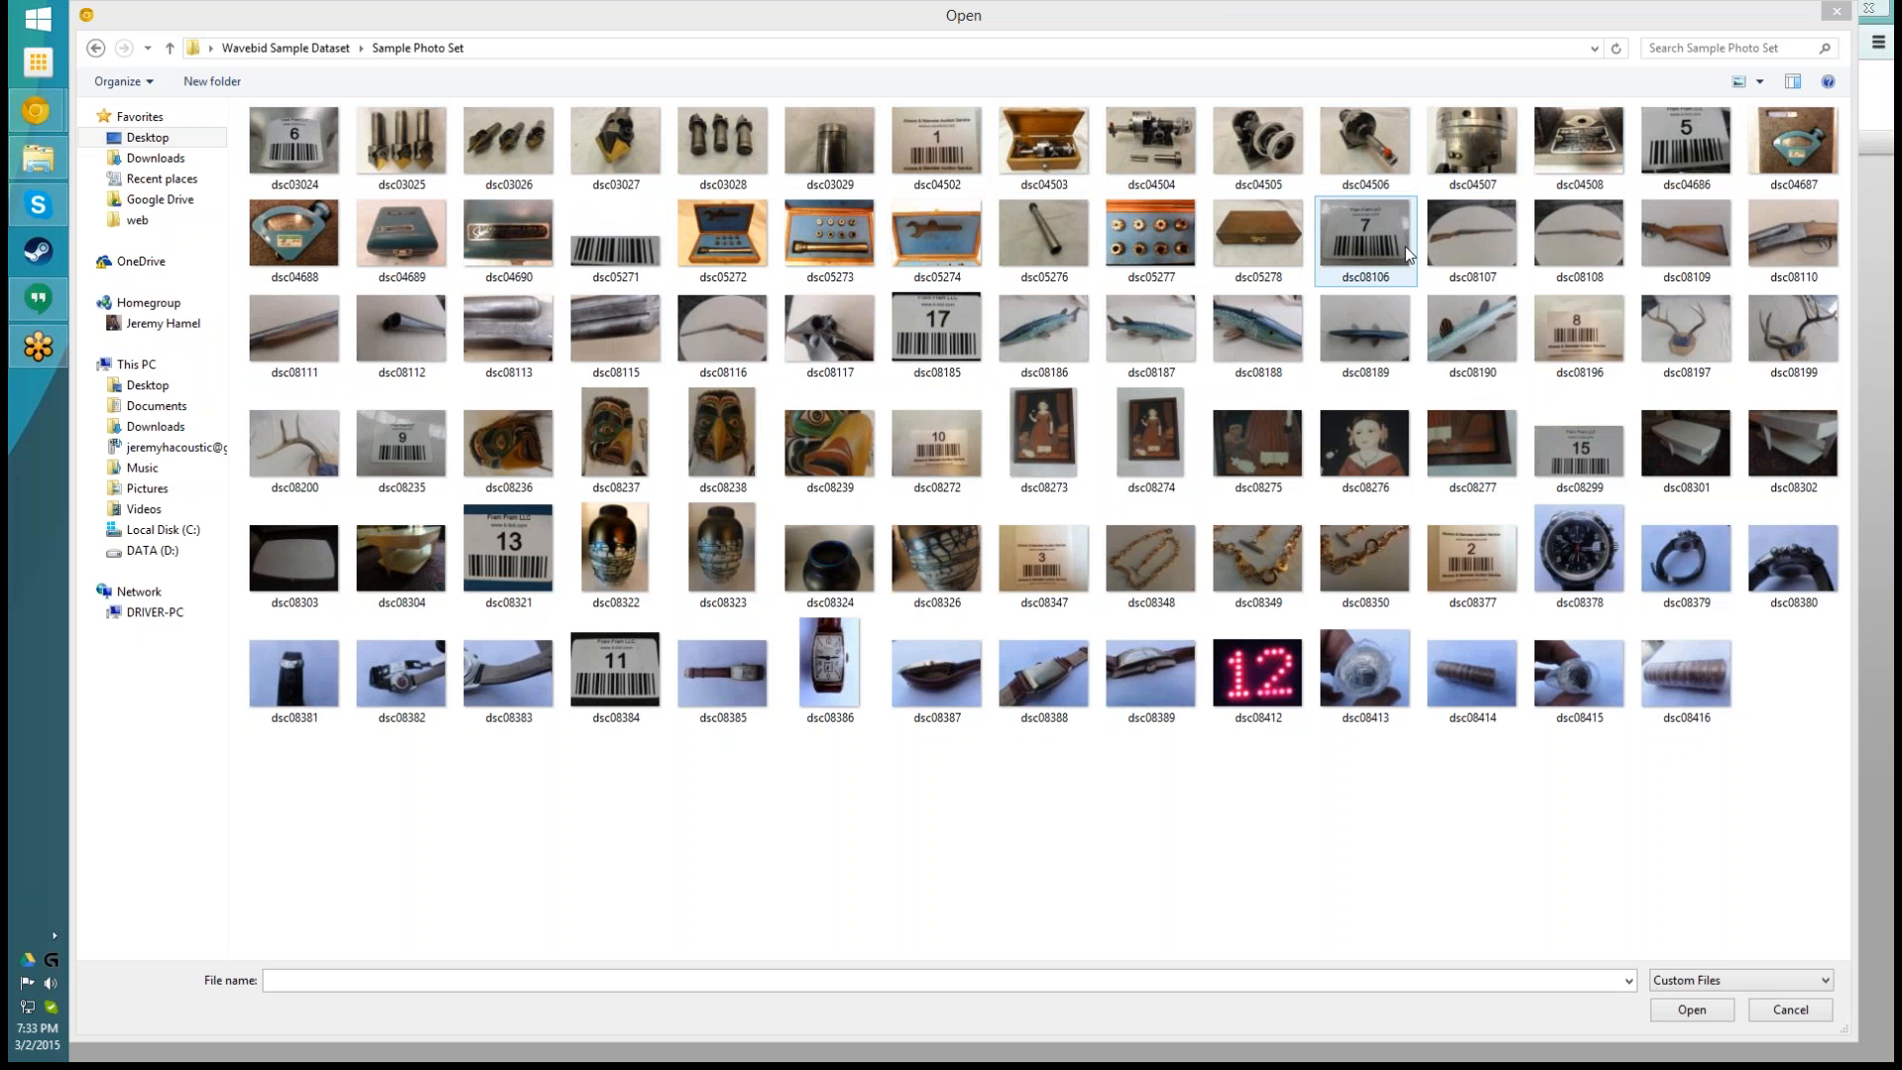
# - Add all photos in the Sample Photo Set folder to the upload queue and start the upload
pyautogui.click(287, 130)
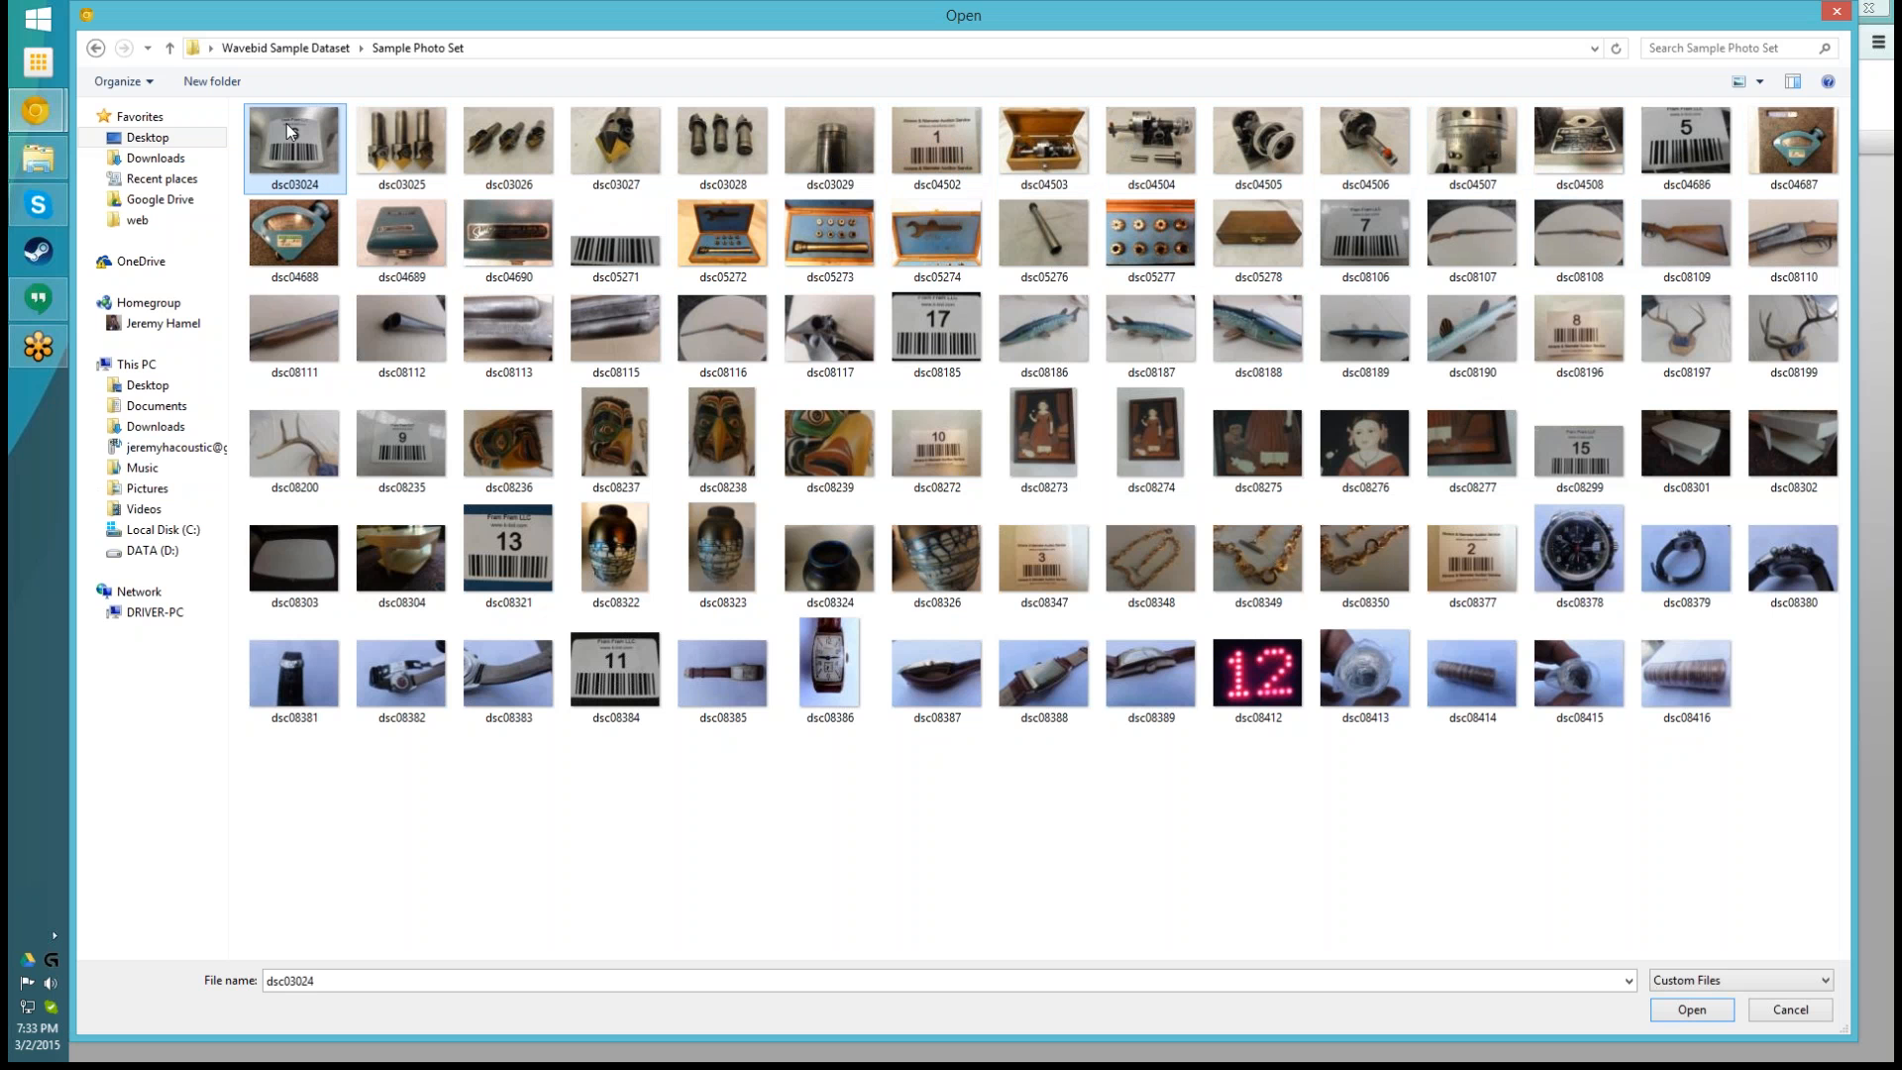
pyautogui.hotkey('ctrl', 'a')
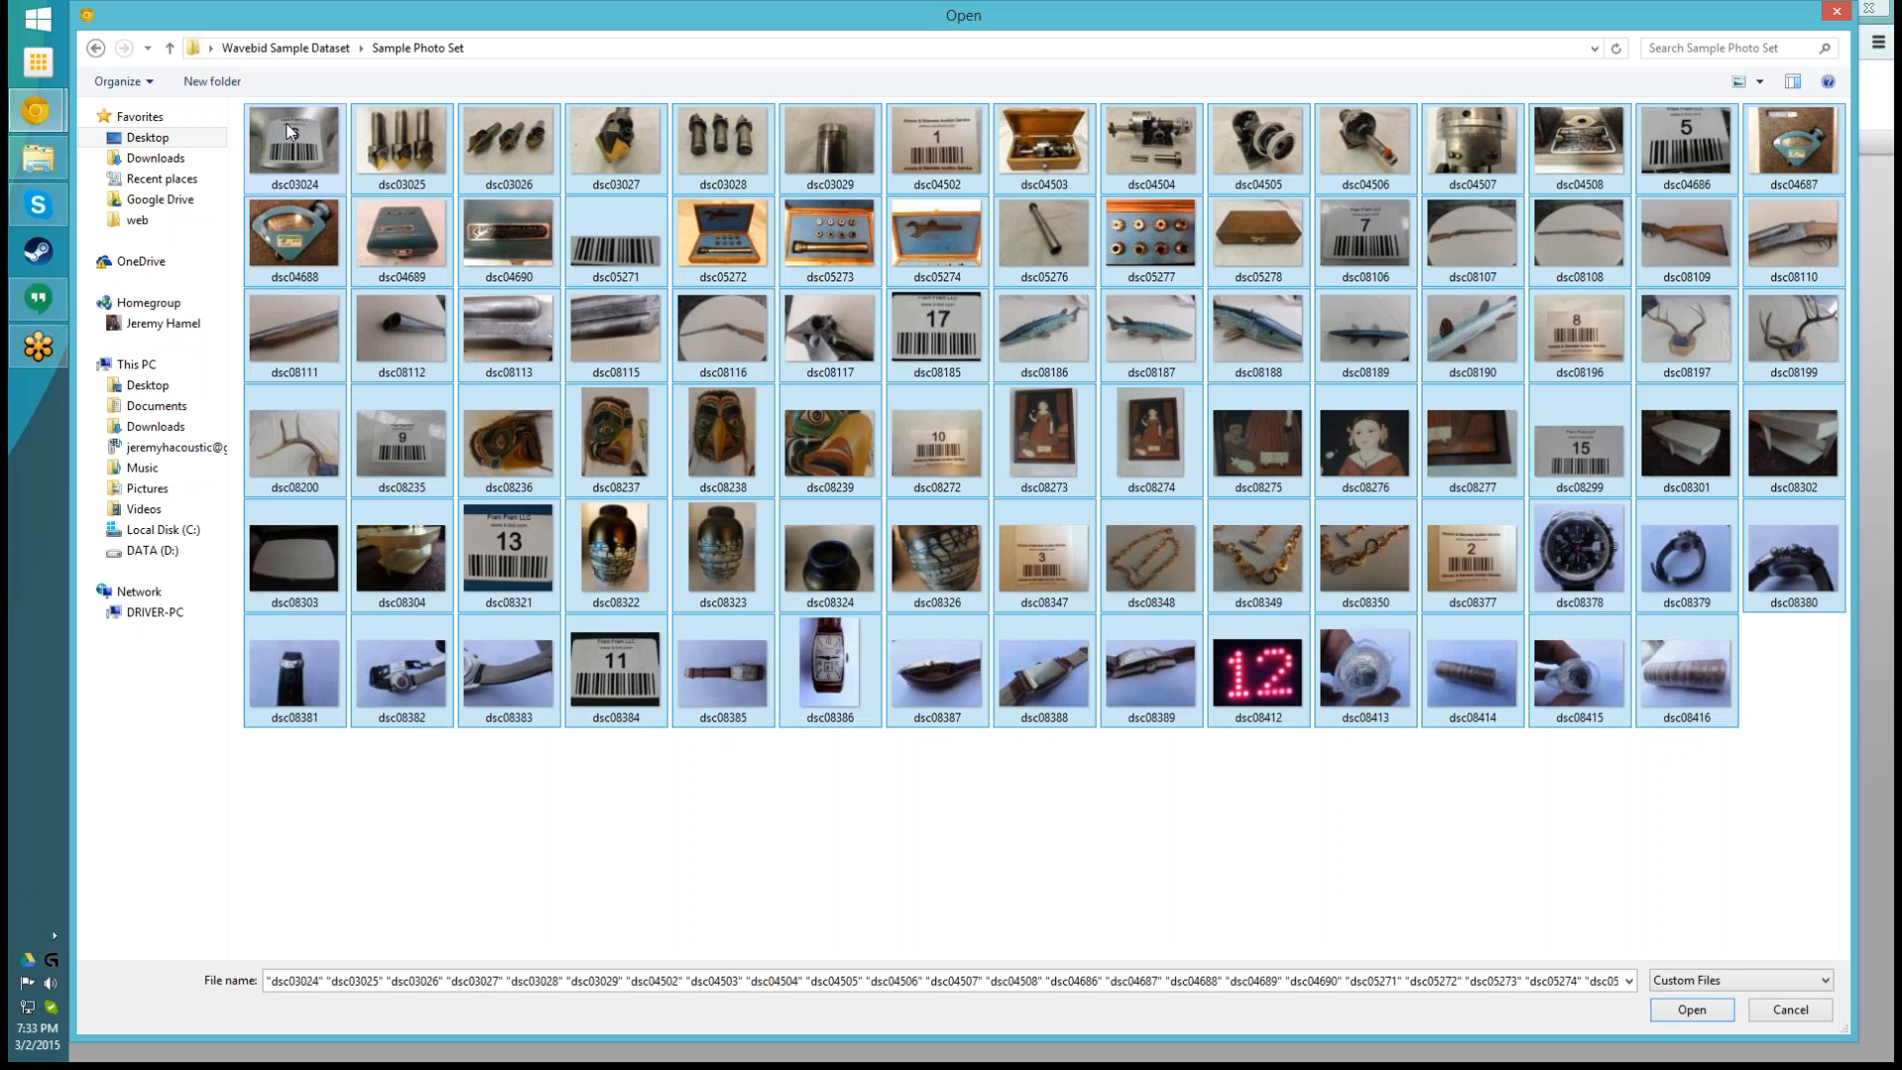
pyautogui.click(1684, 1008)
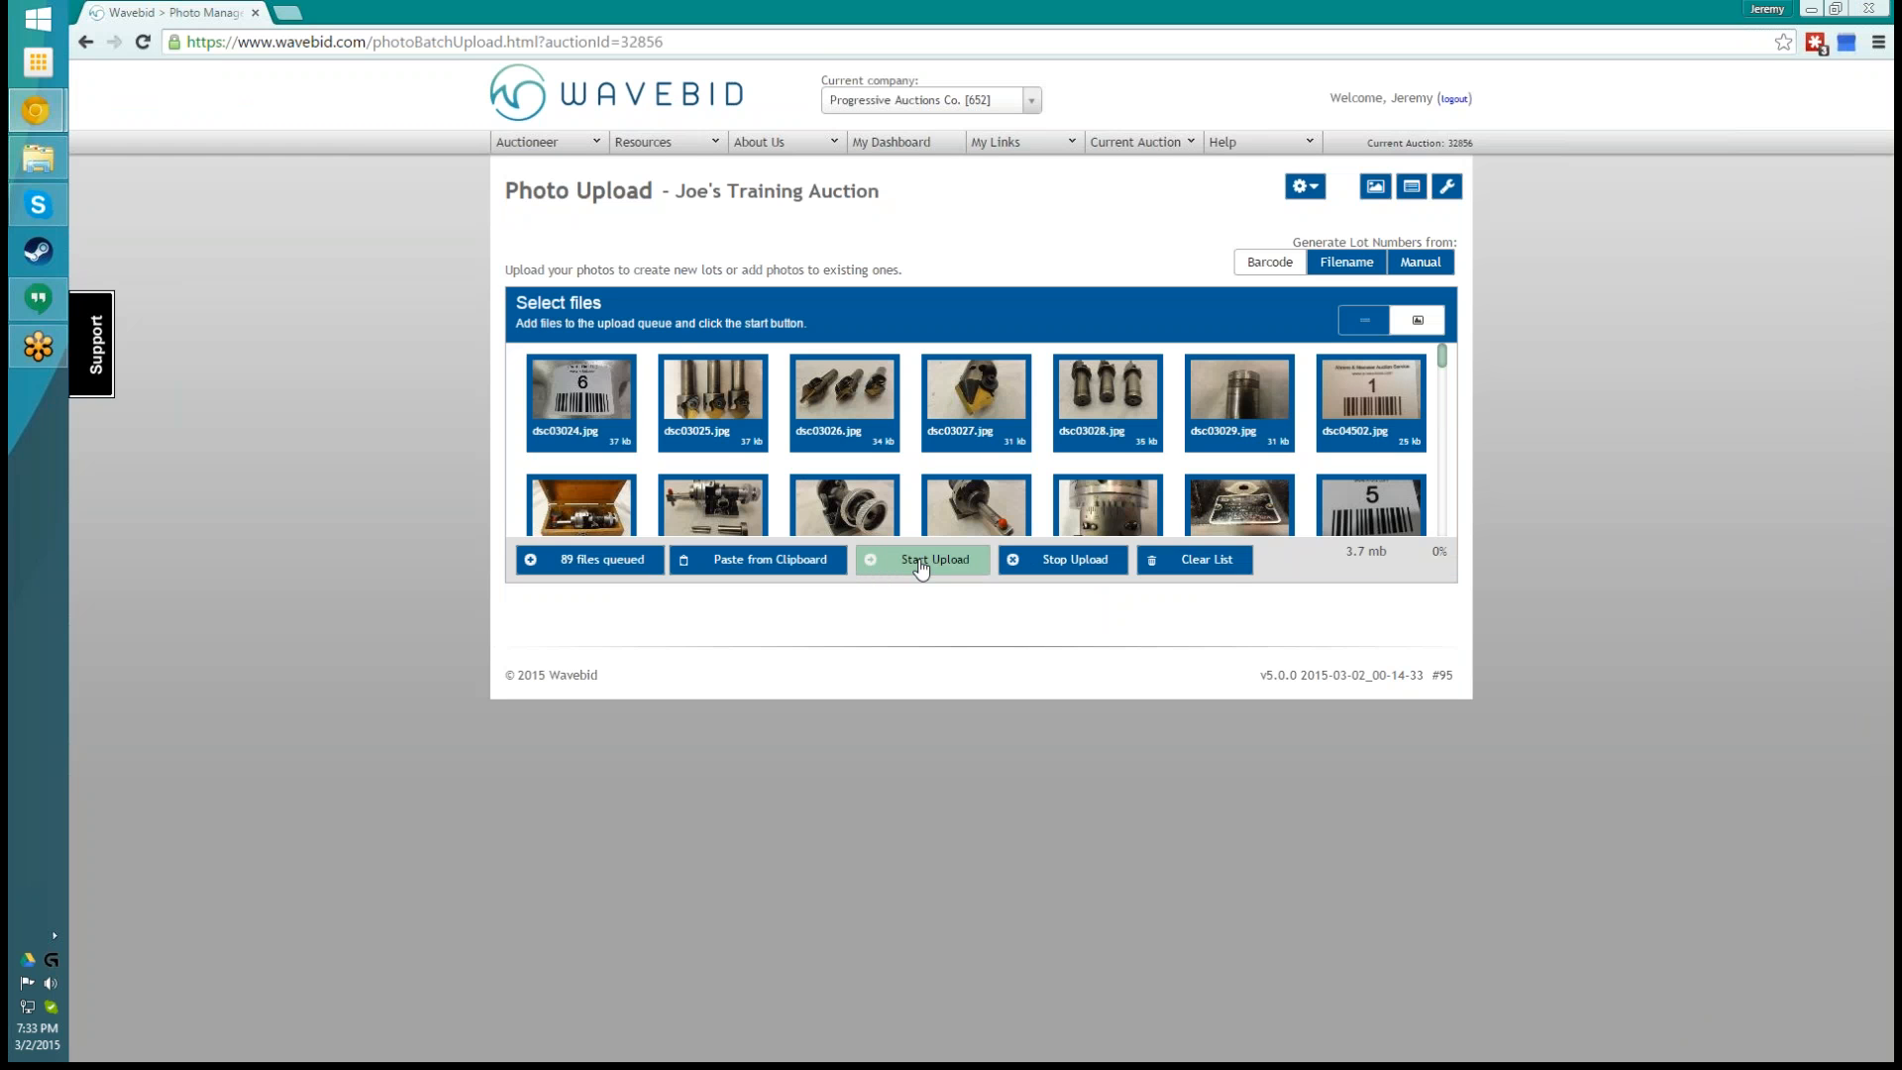
pyautogui.click(920, 561)
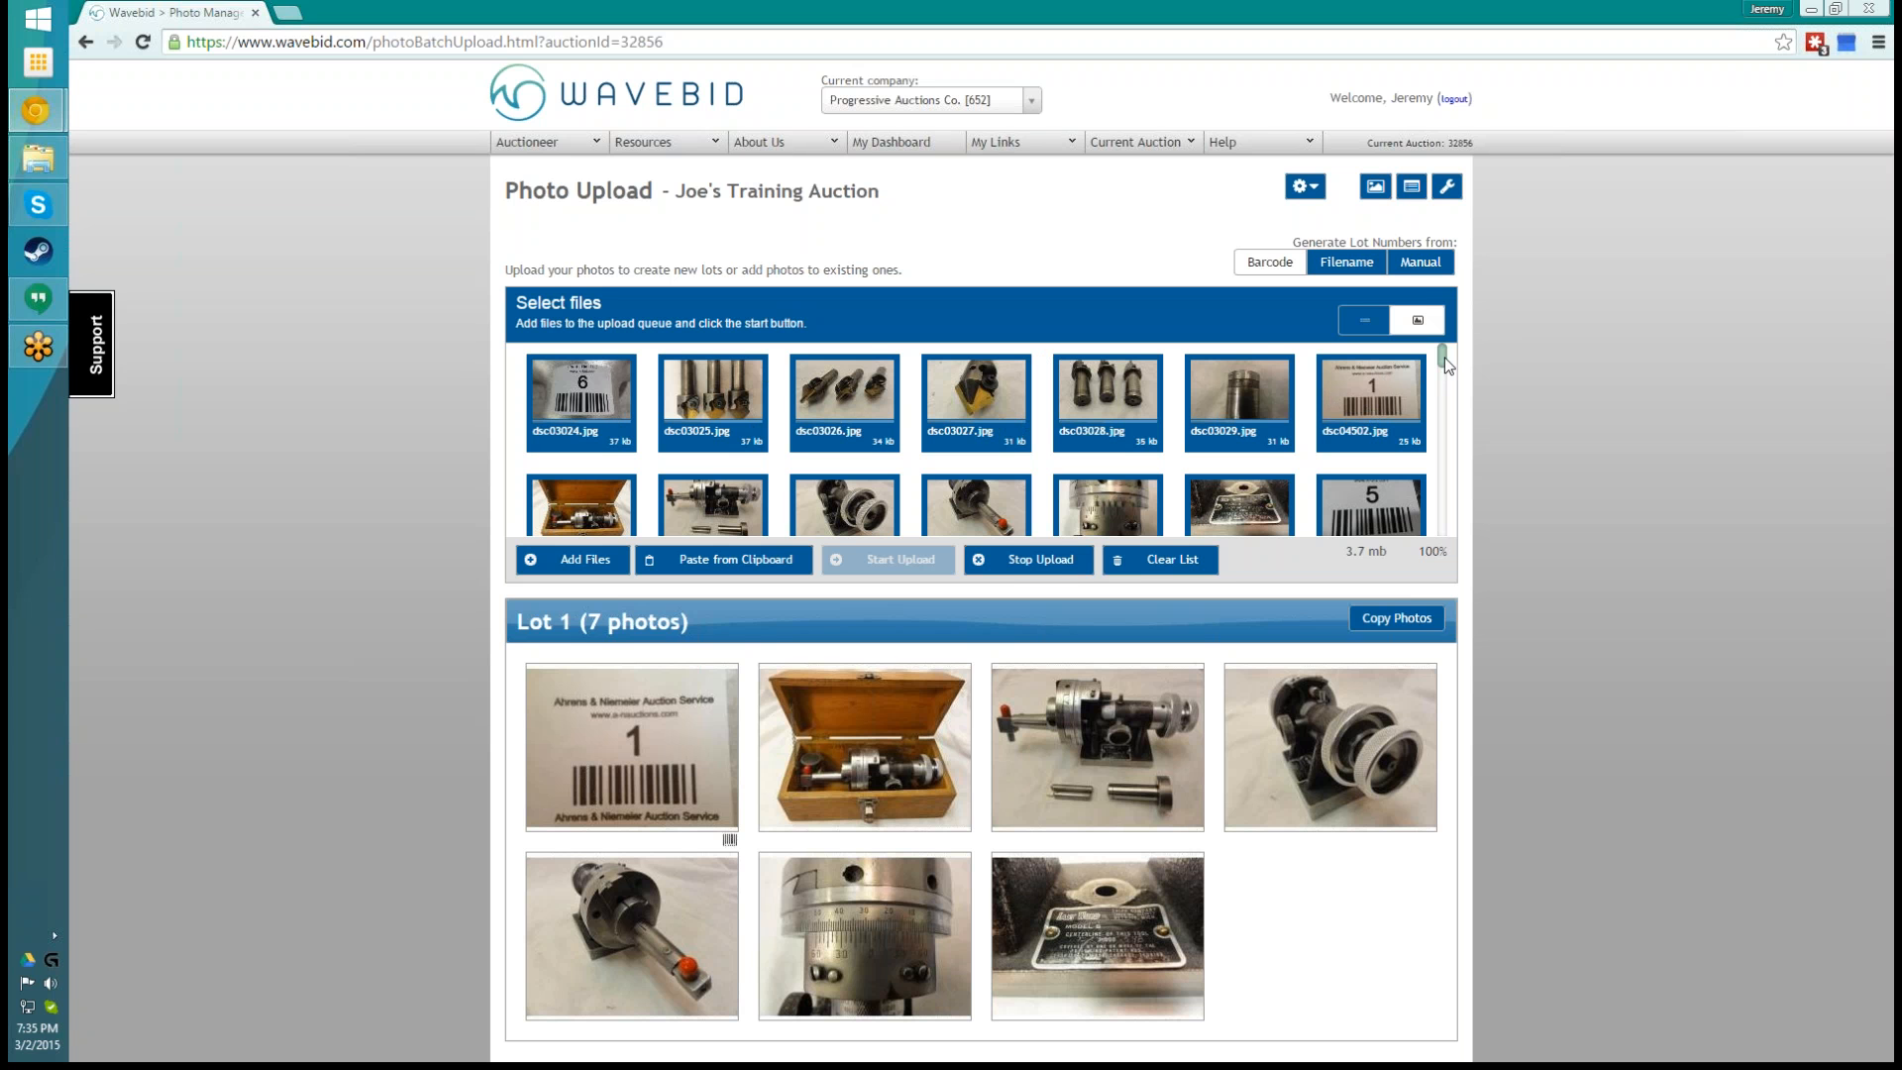
# - Examine the uploaded file list and how the photos are grouped under each lot by barcode
pyautogui.scroll(-1, 1441, 366)
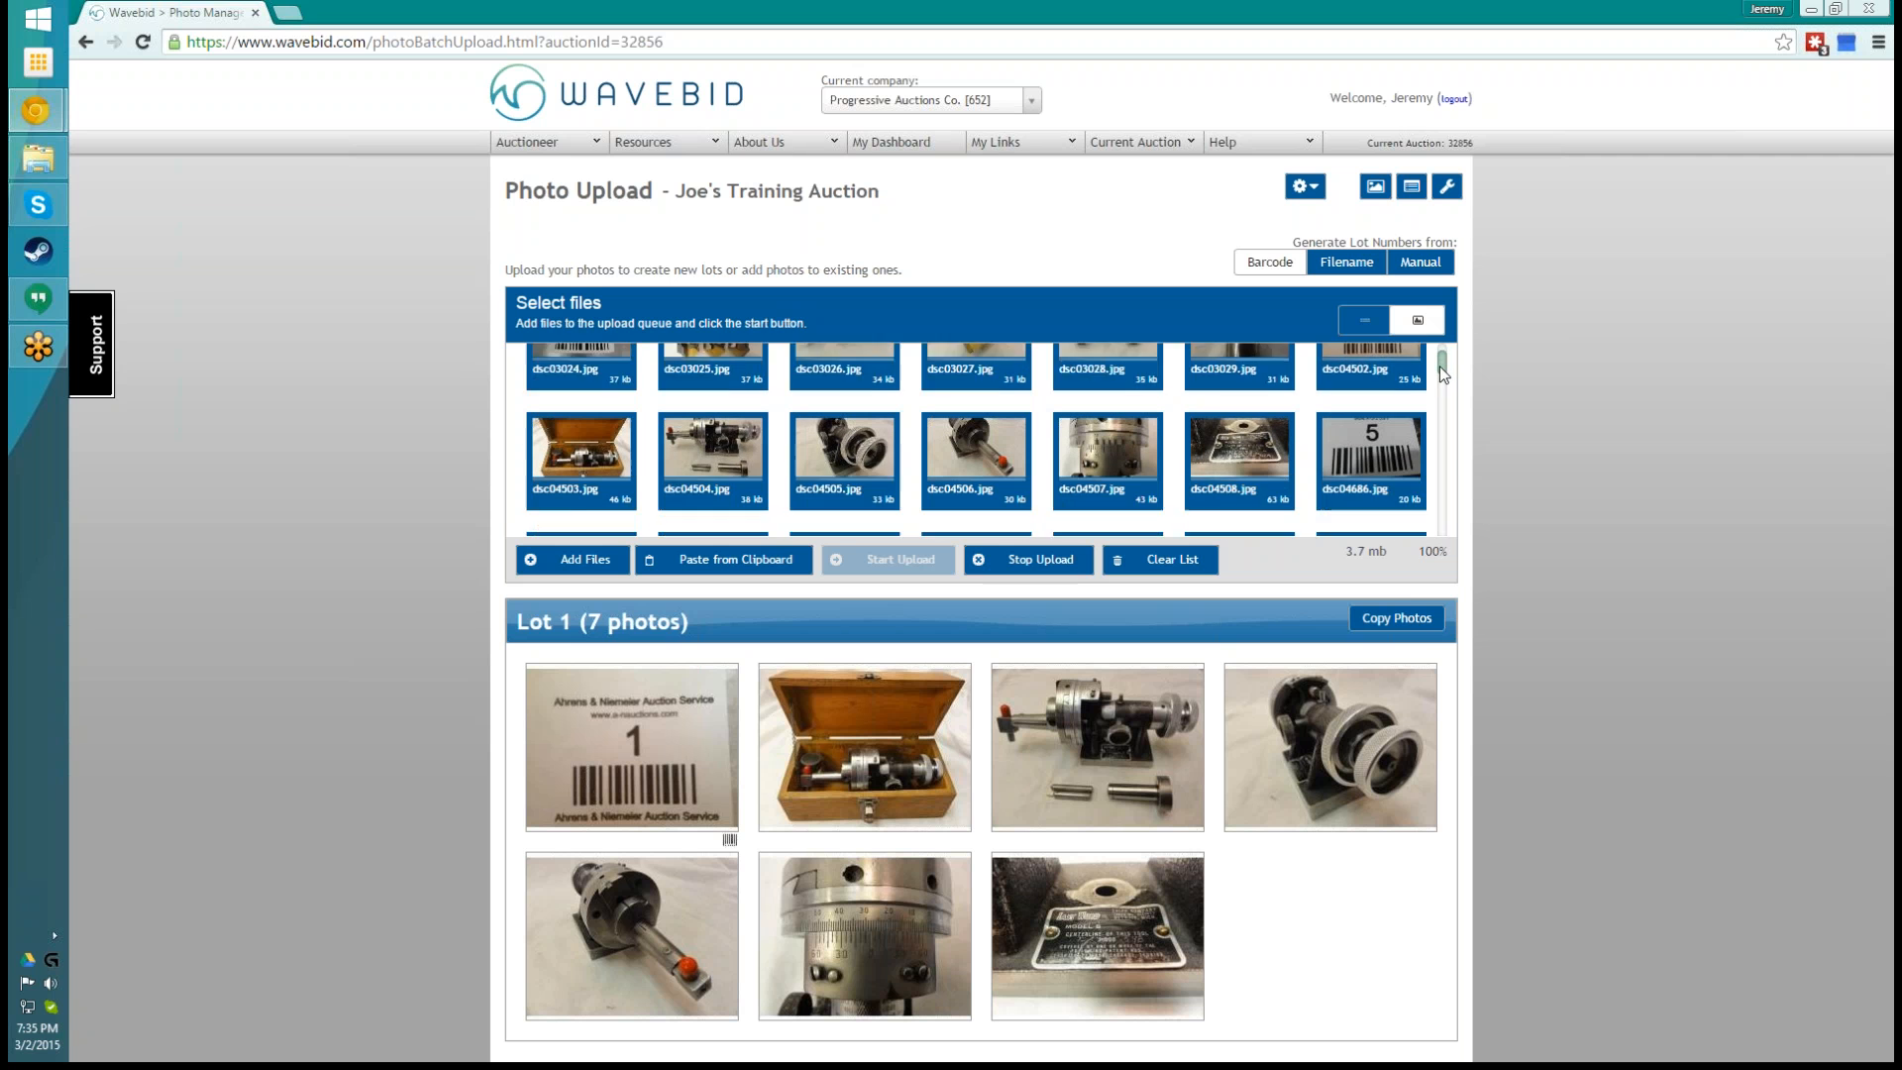
pyautogui.moveTo(1440, 372); pyautogui.dragTo(1444, 368)
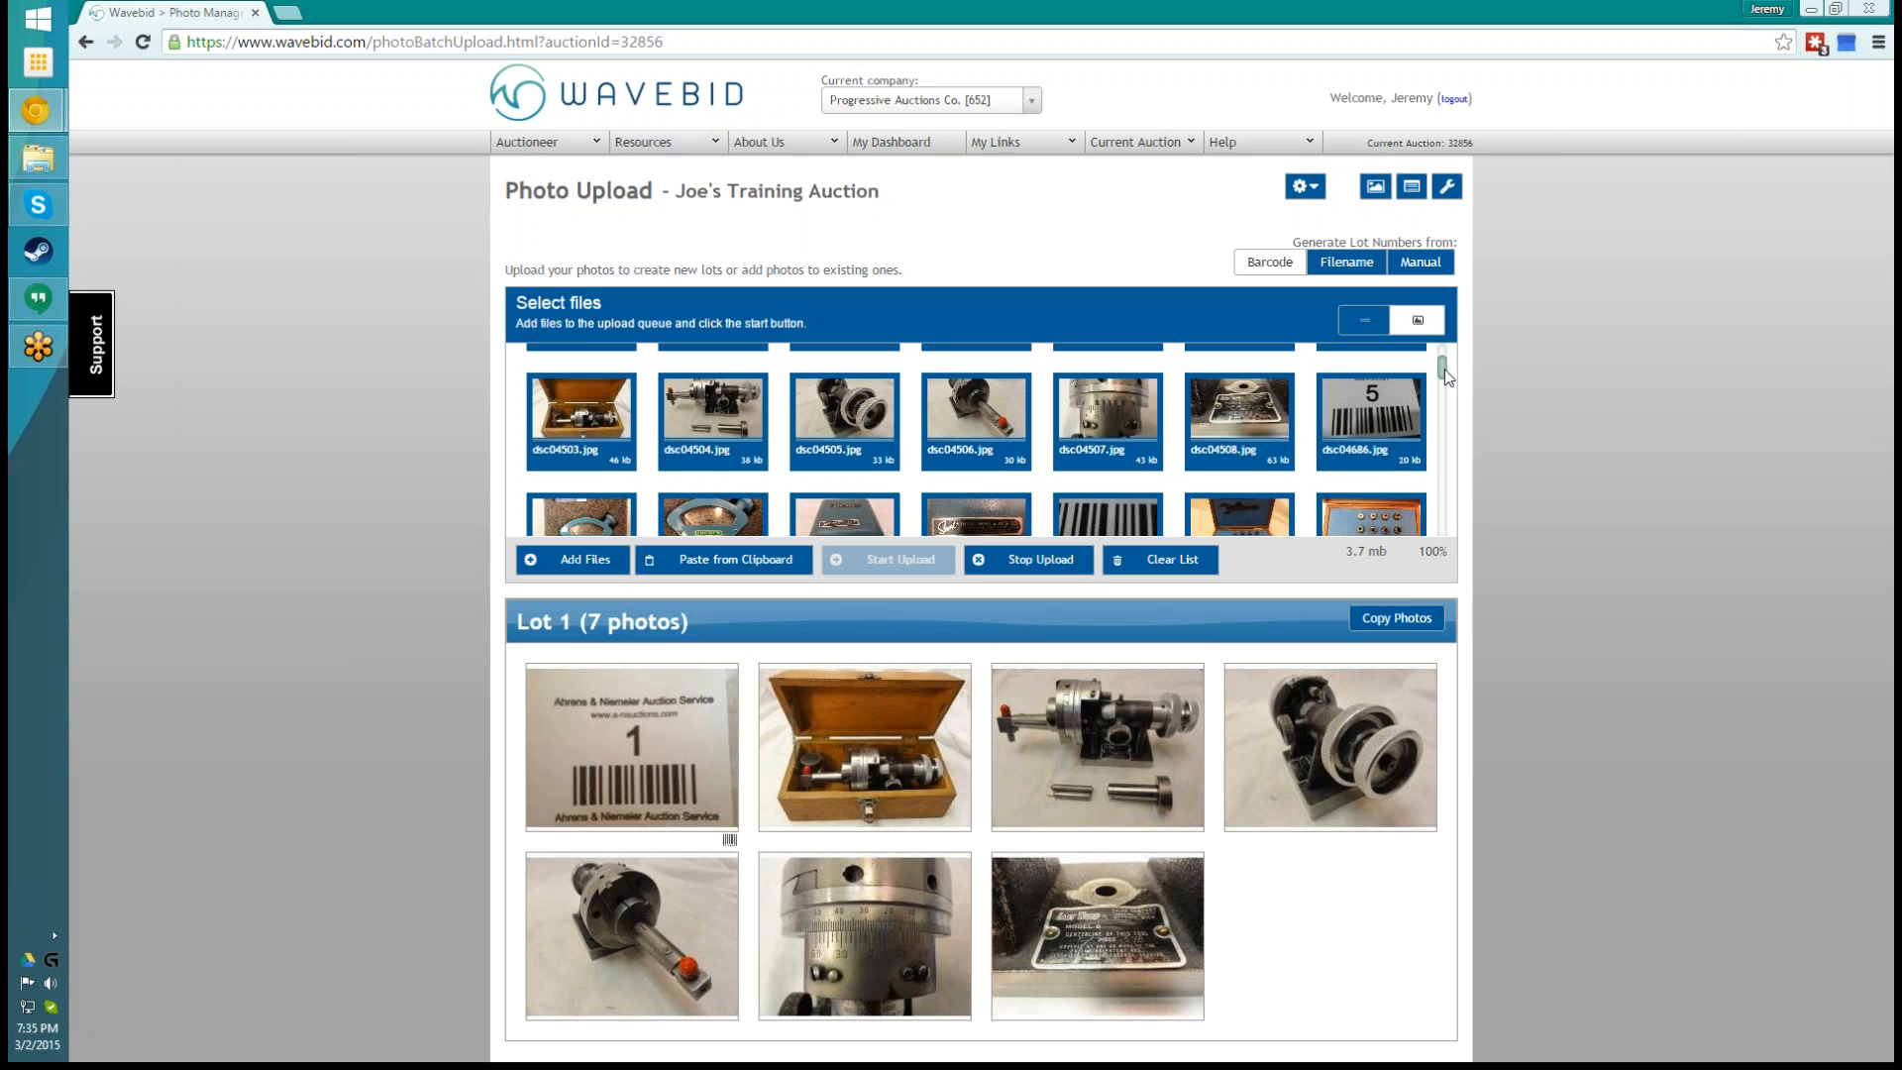
pyautogui.moveTo(1445, 376); pyautogui.dragTo(1447, 369)
pyautogui.scroll(-2, 1564, 466)
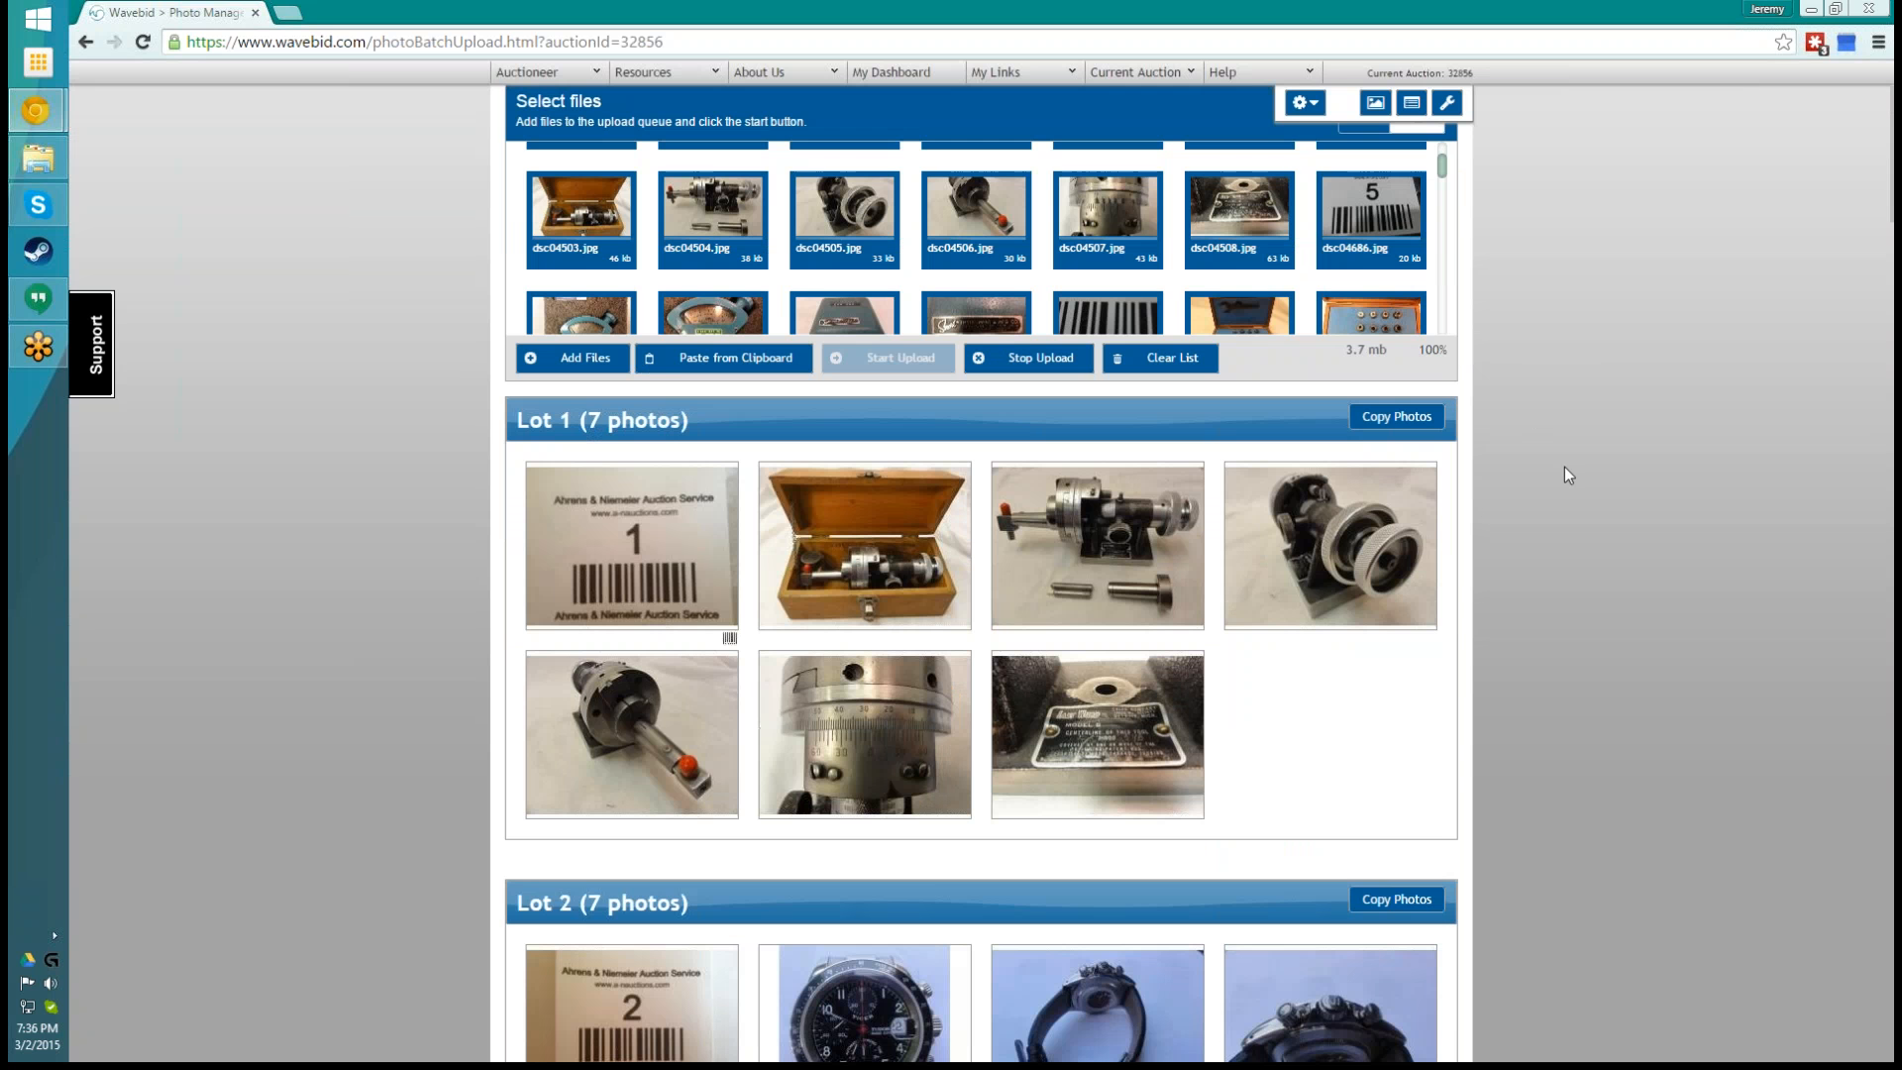
pyautogui.scroll(-2, 1565, 466)
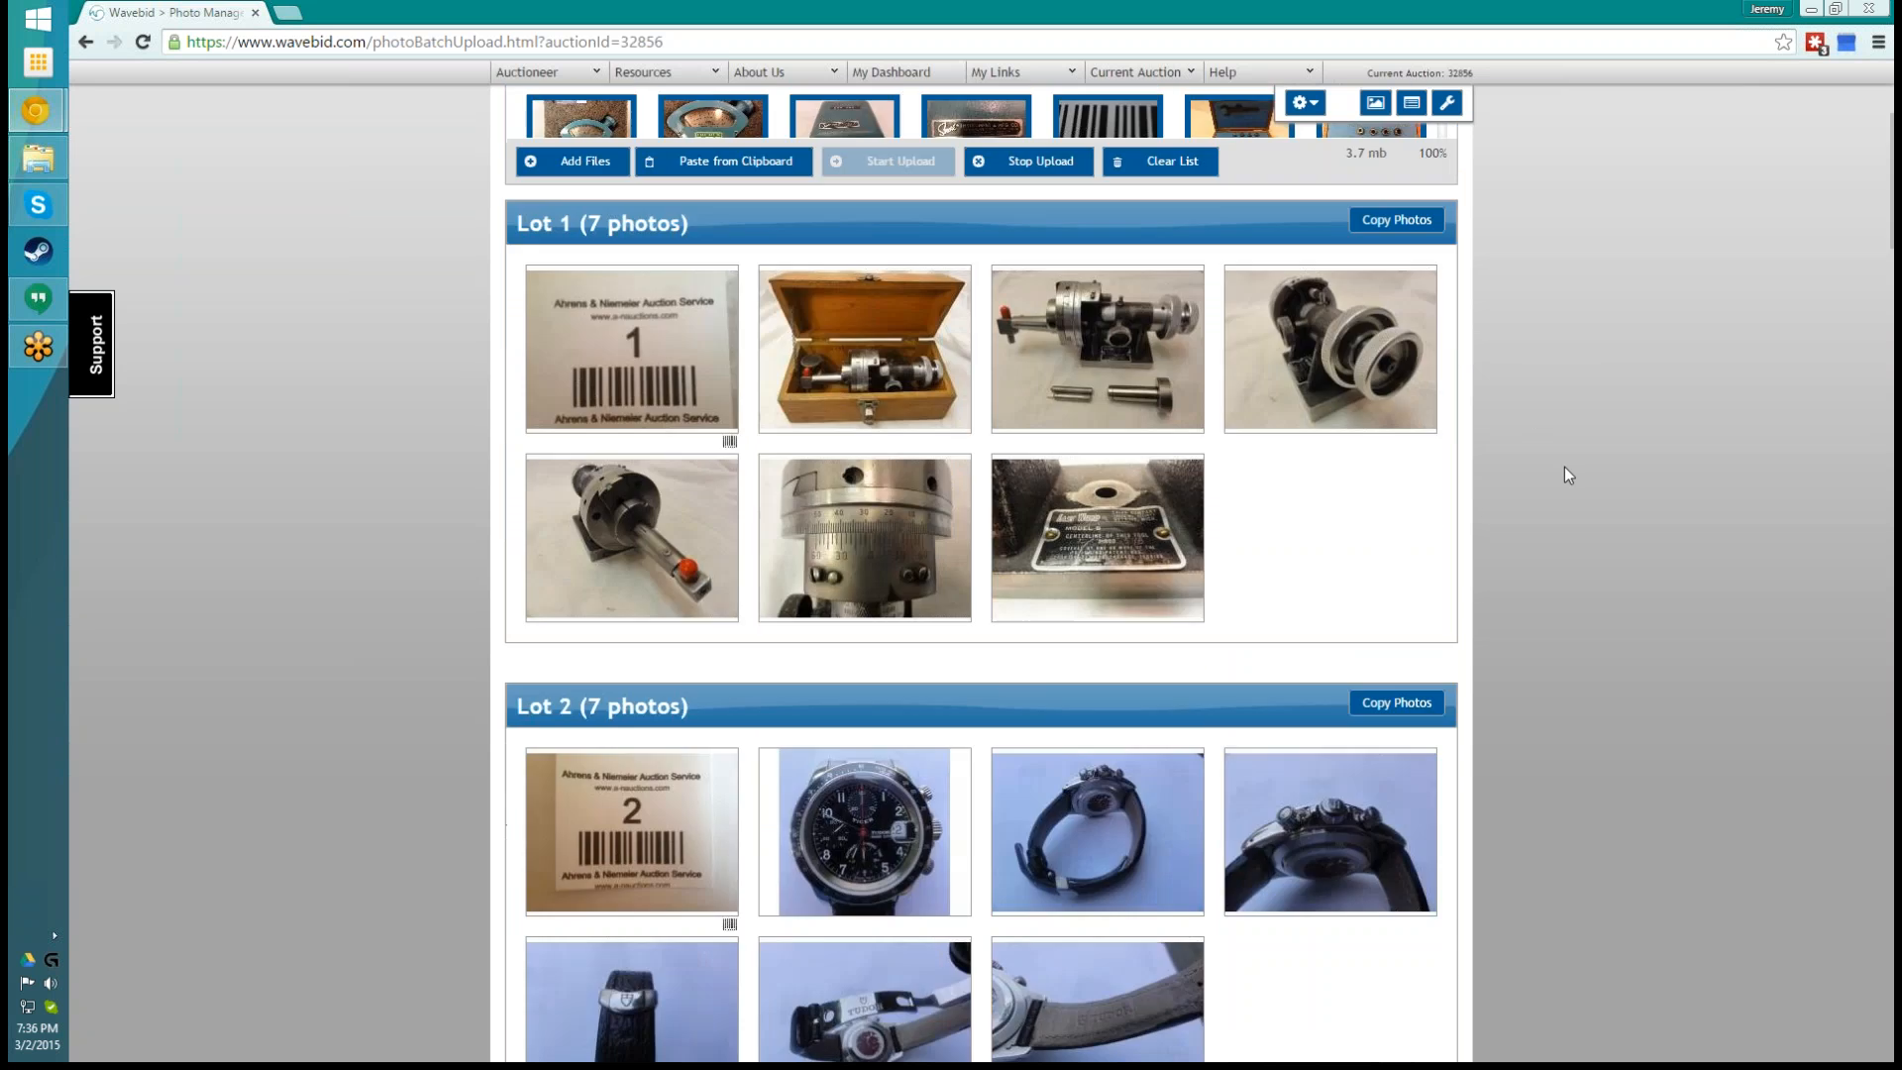
pyautogui.scroll(-1, 1565, 476)
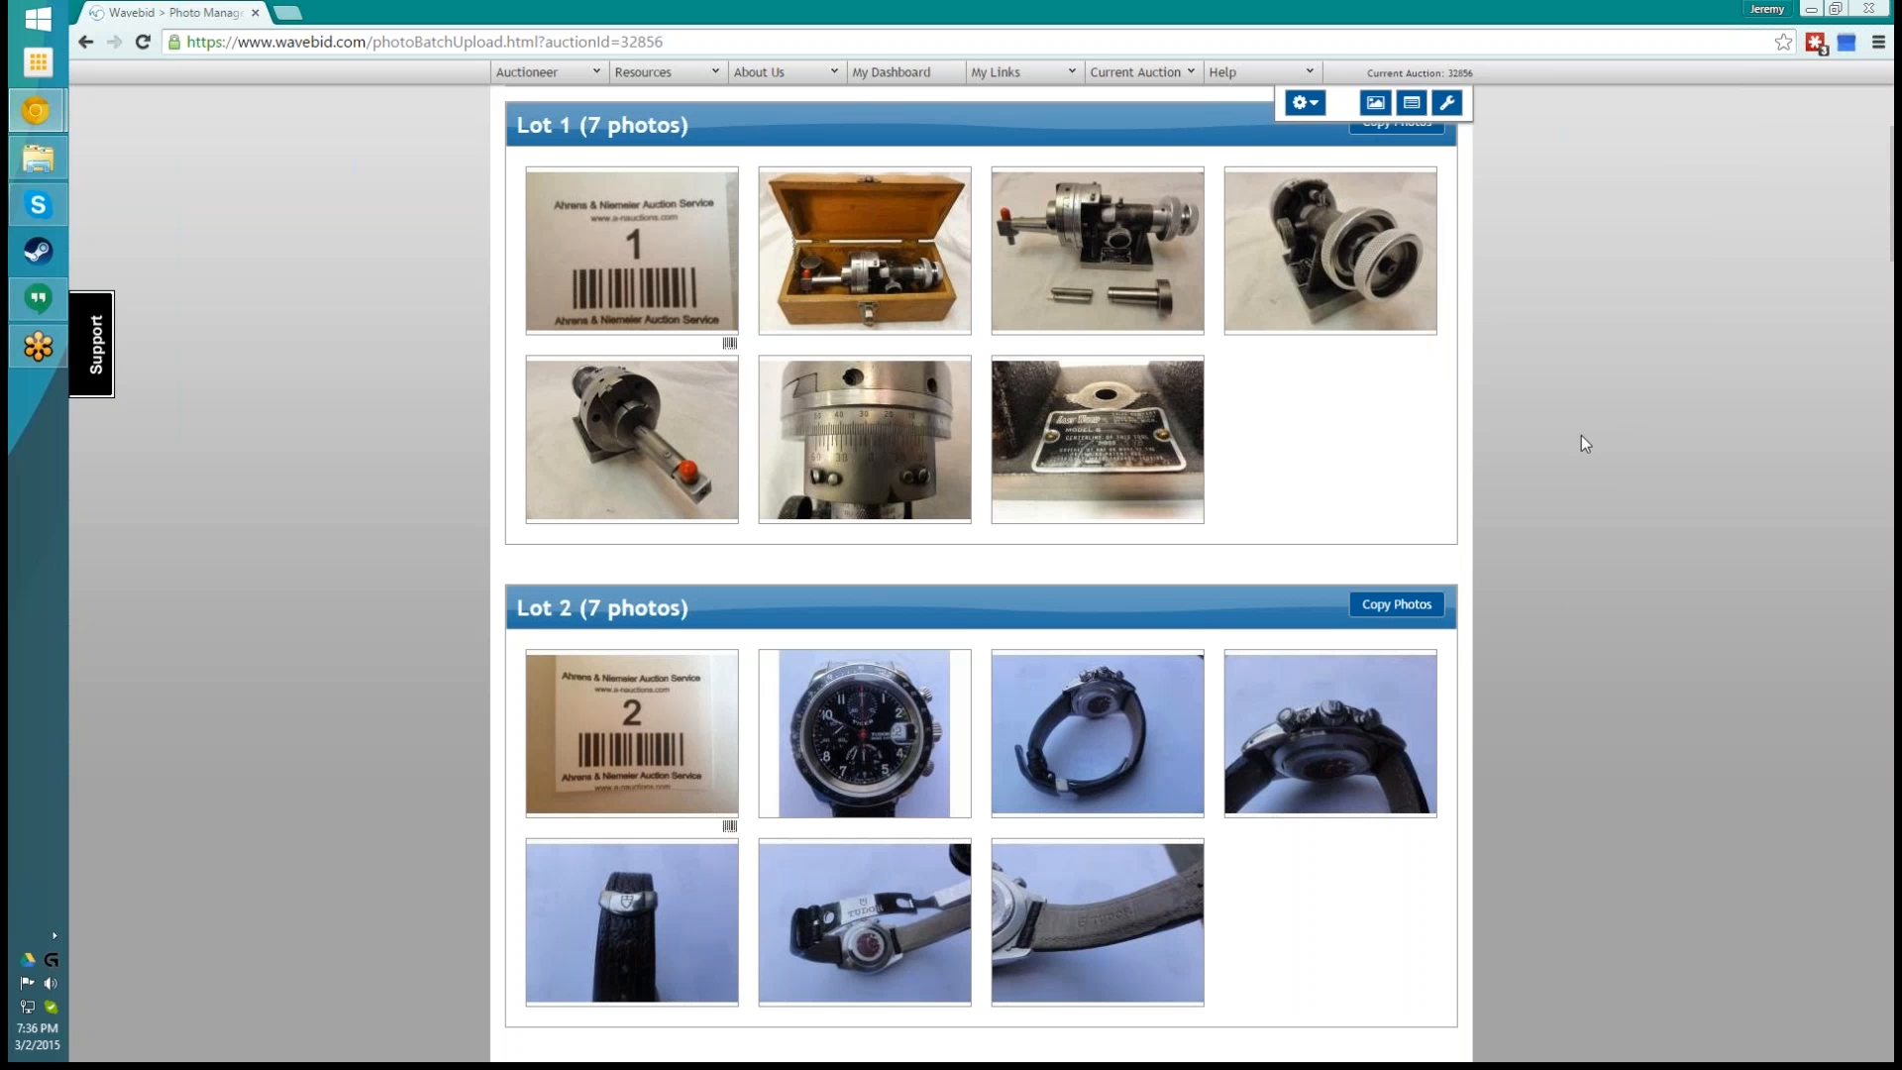
pyautogui.scroll(-1, 1580, 443)
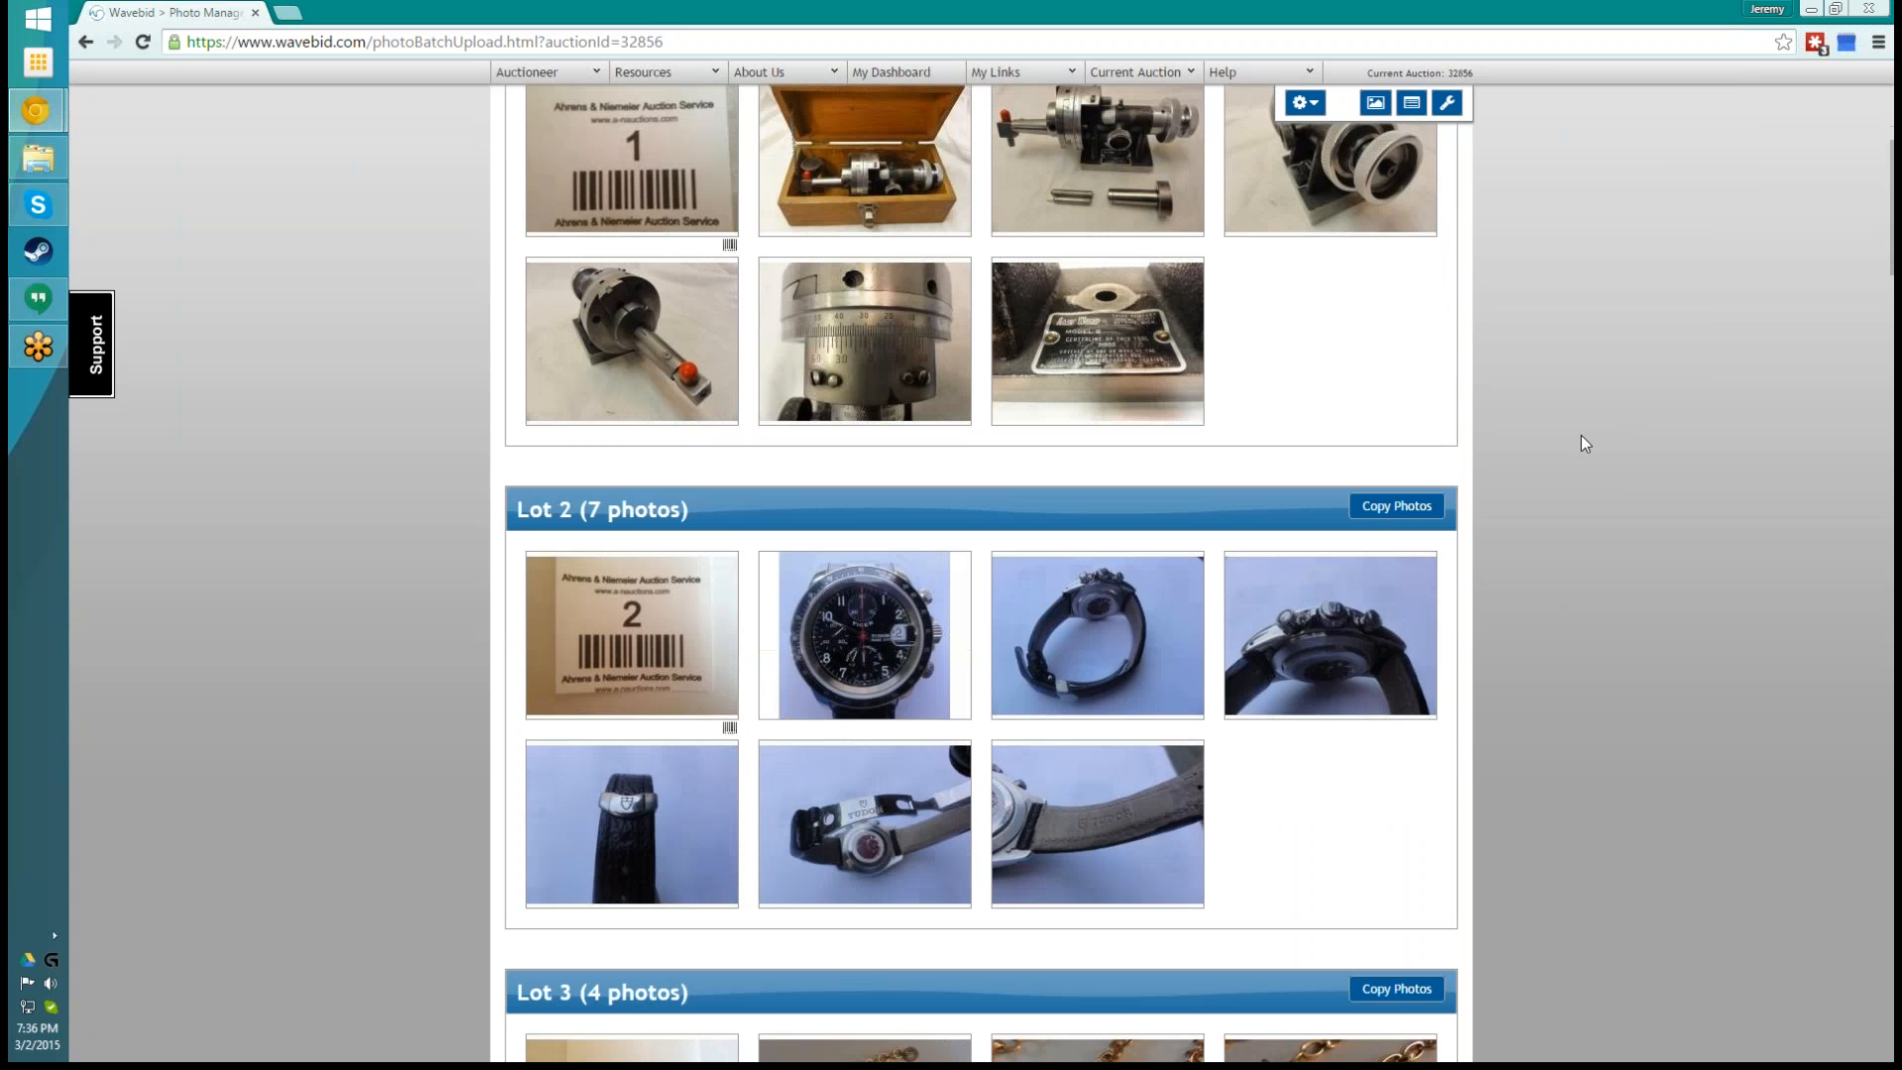
pyautogui.scroll(1, 1581, 443)
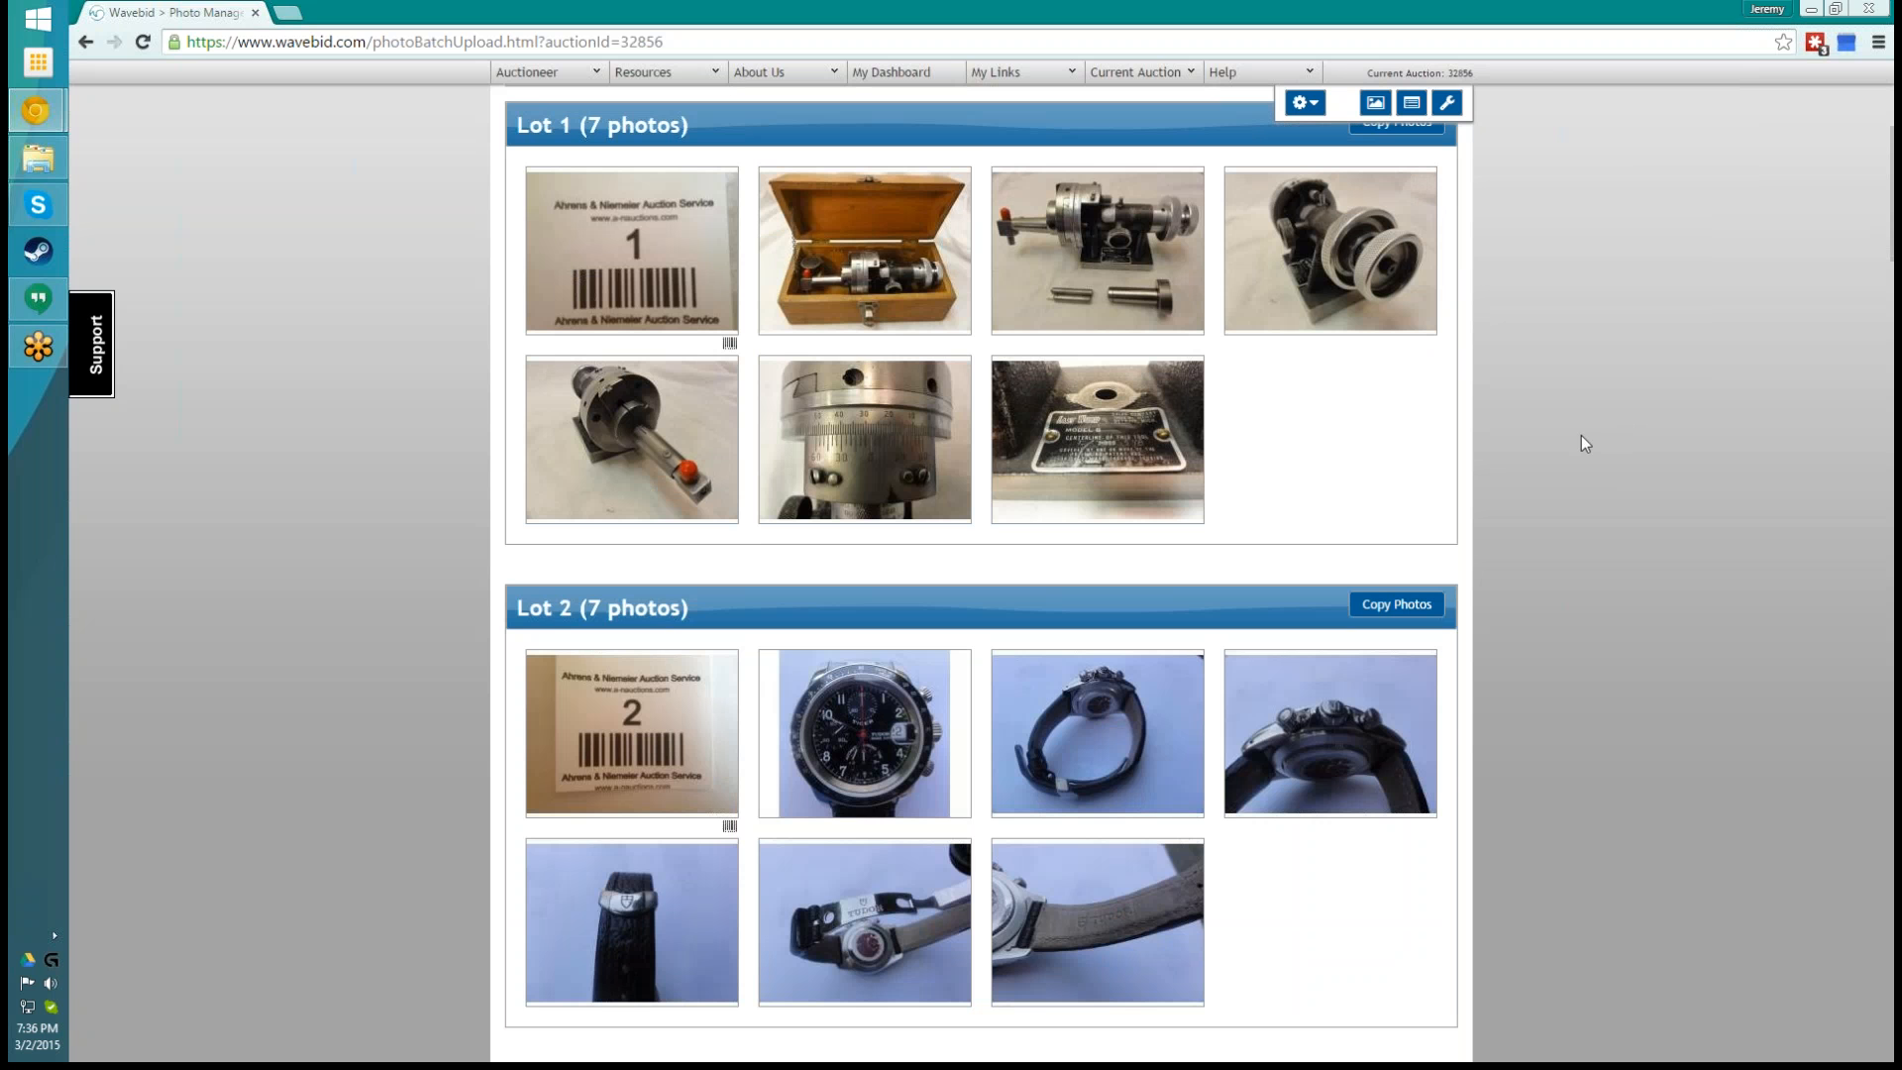
# - Reorder lot 1's photos so the machine with its two loose parts comes before the open wooden box
pyautogui.moveTo(879, 284)
pyautogui.moveTo(850, 313)
pyautogui.moveTo(1099, 283); pyautogui.dragTo(860, 281)
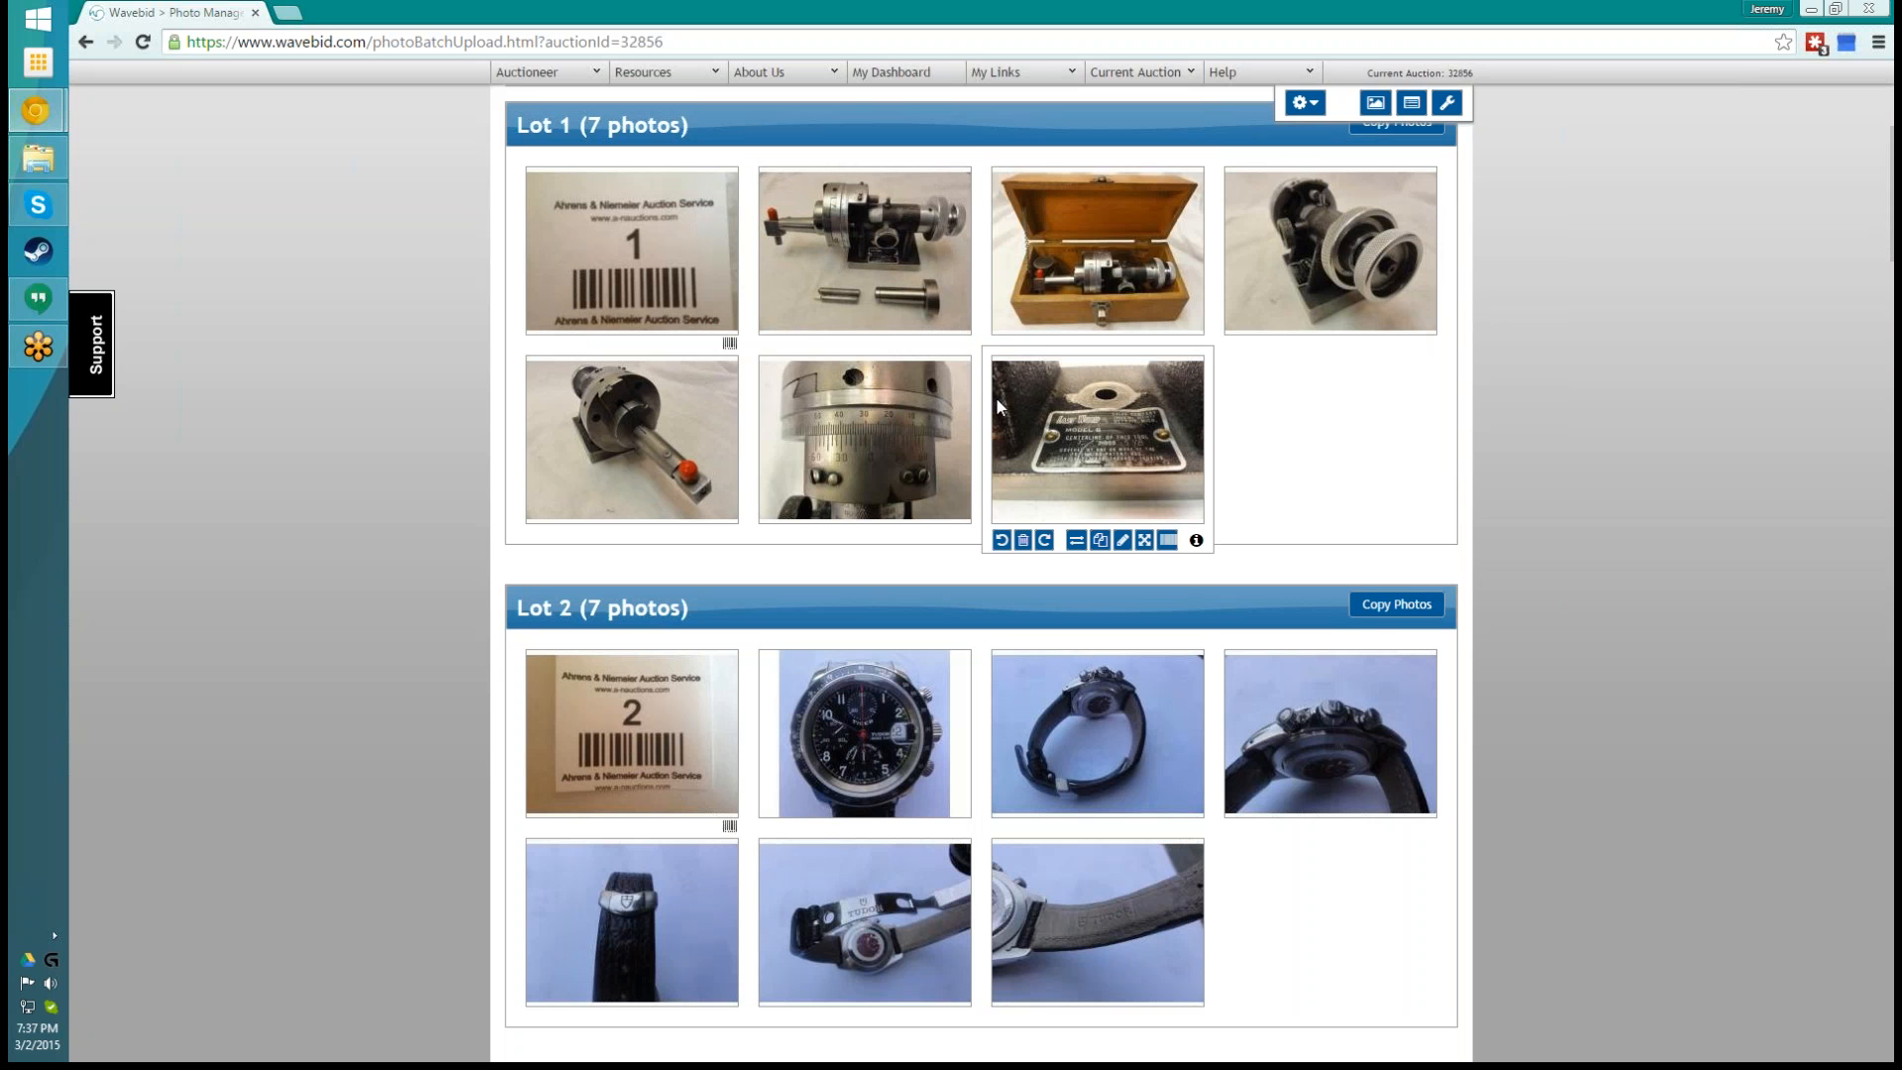
pyautogui.moveTo(737, 363)
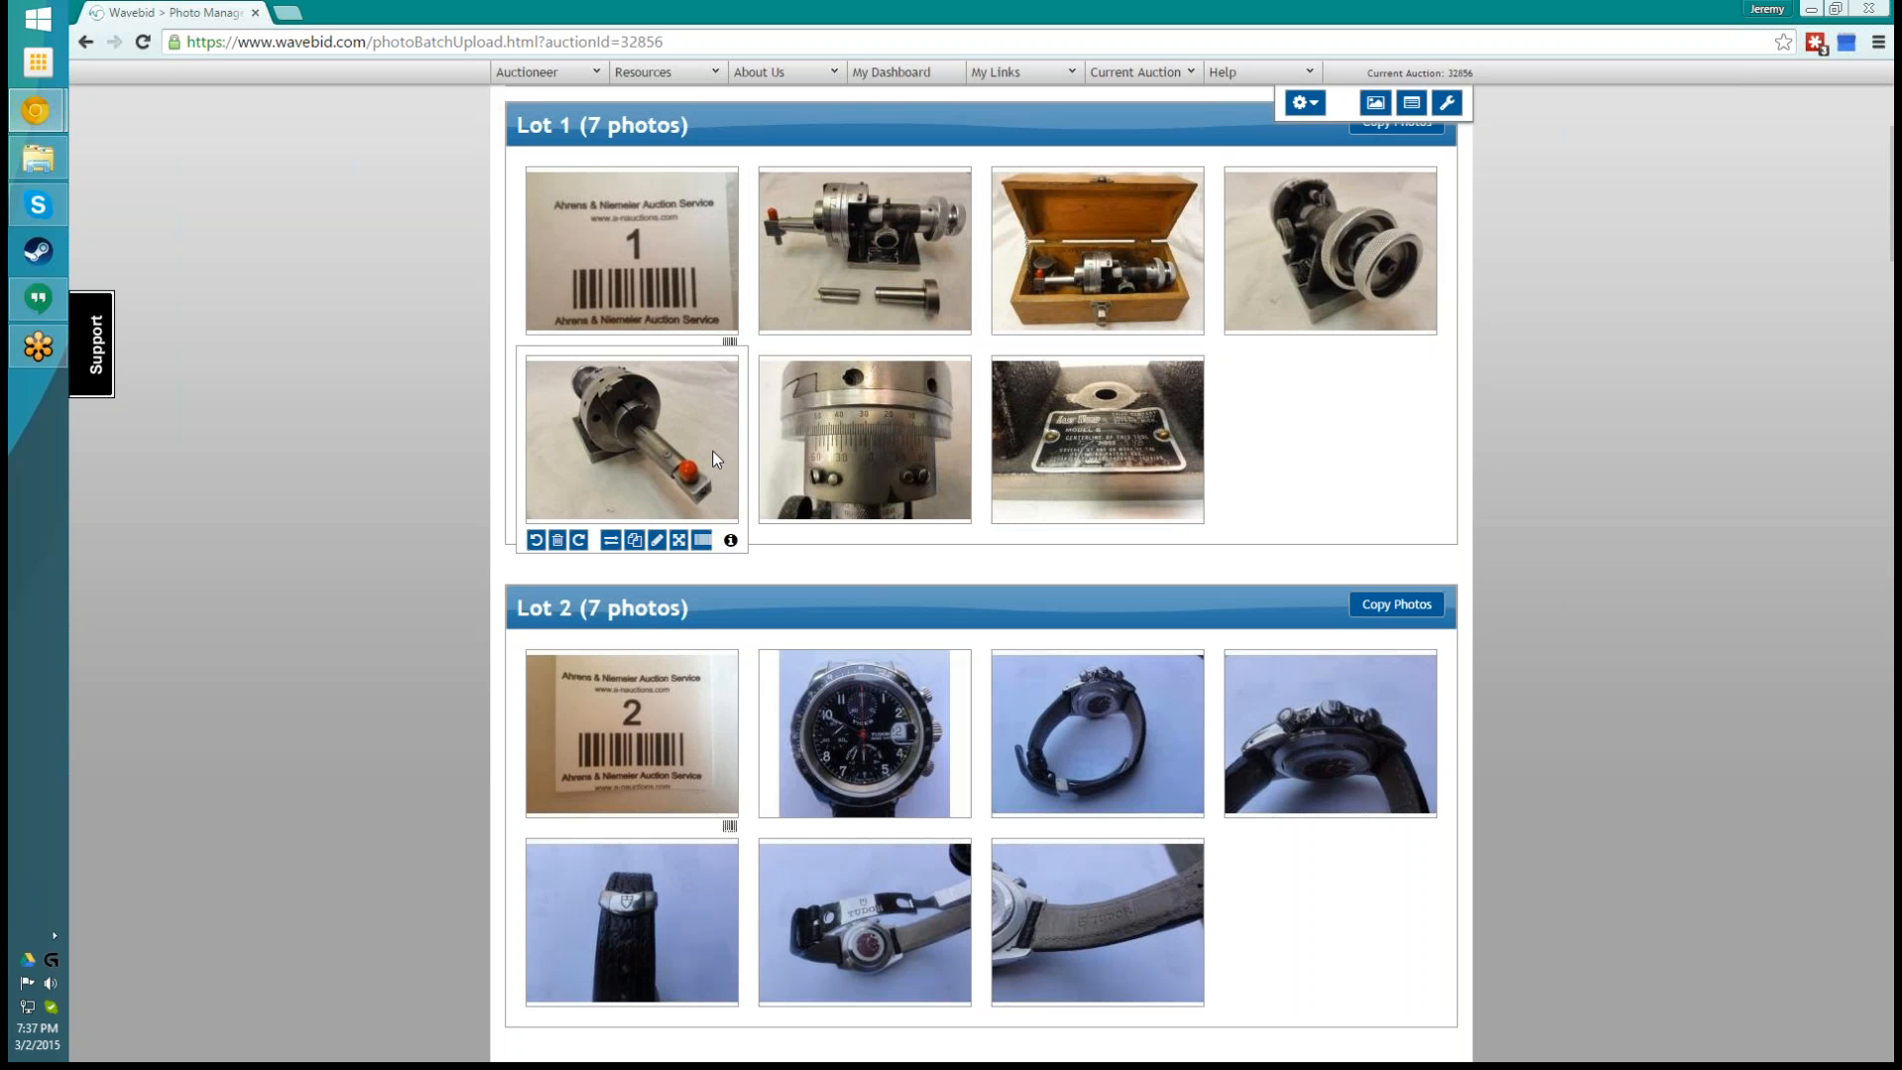
# - Rotate the watch-face photo in lot 2 counterclockwise and turn it back clockwise
pyautogui.scroll(-1, 1703, 589)
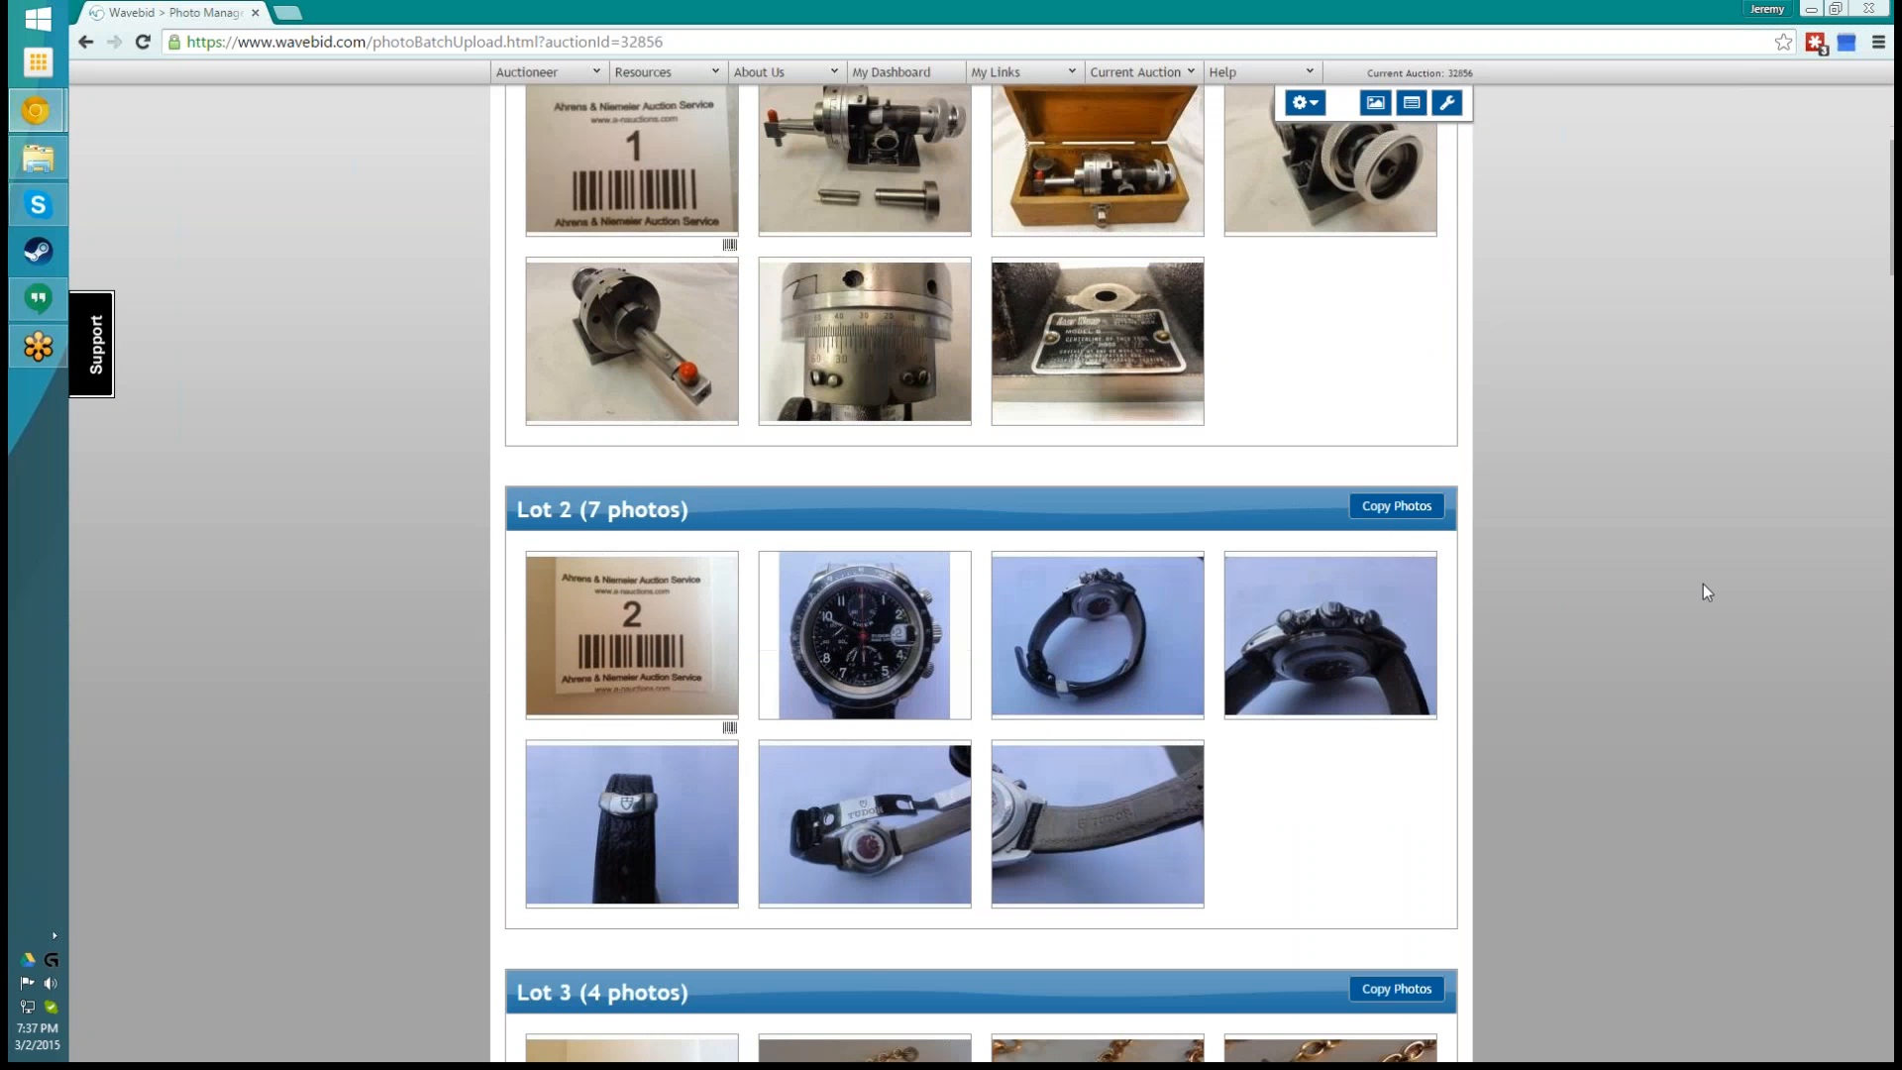
pyautogui.scroll(-2, 1703, 590)
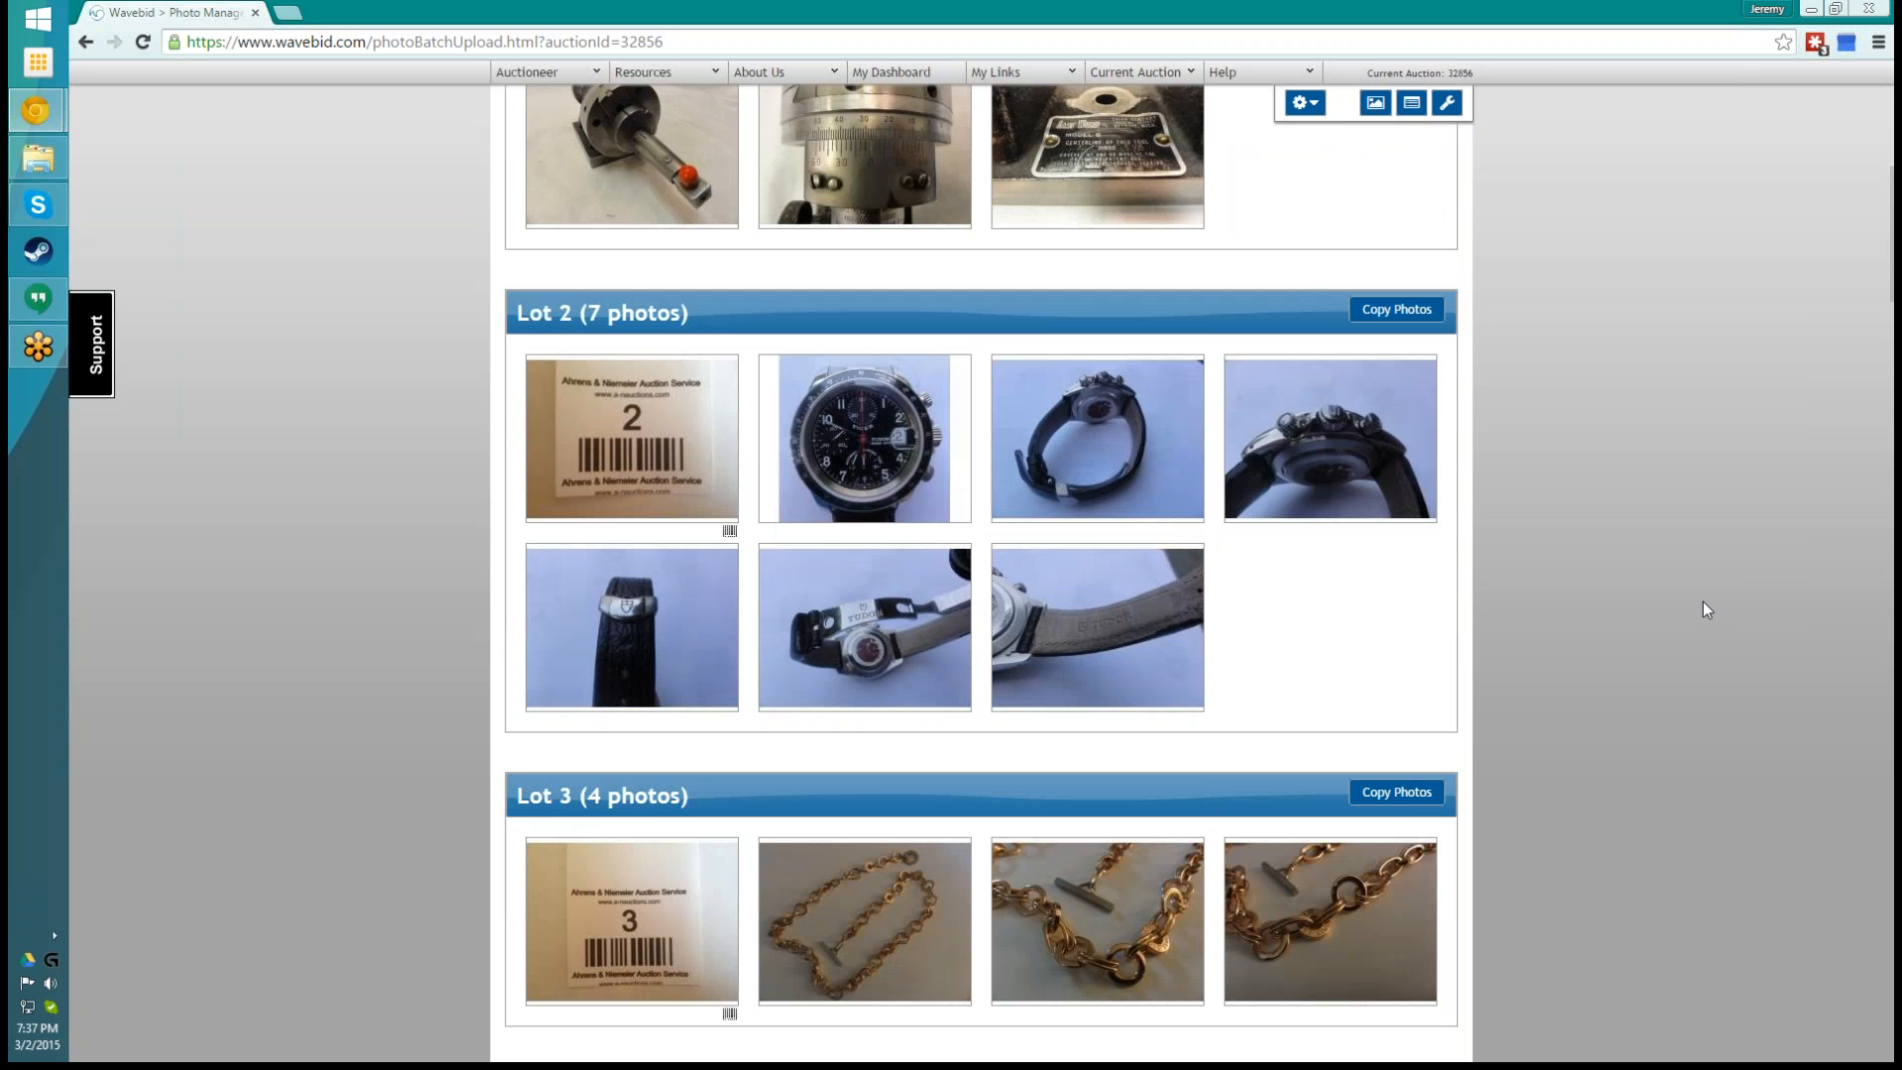
pyautogui.moveTo(826, 474)
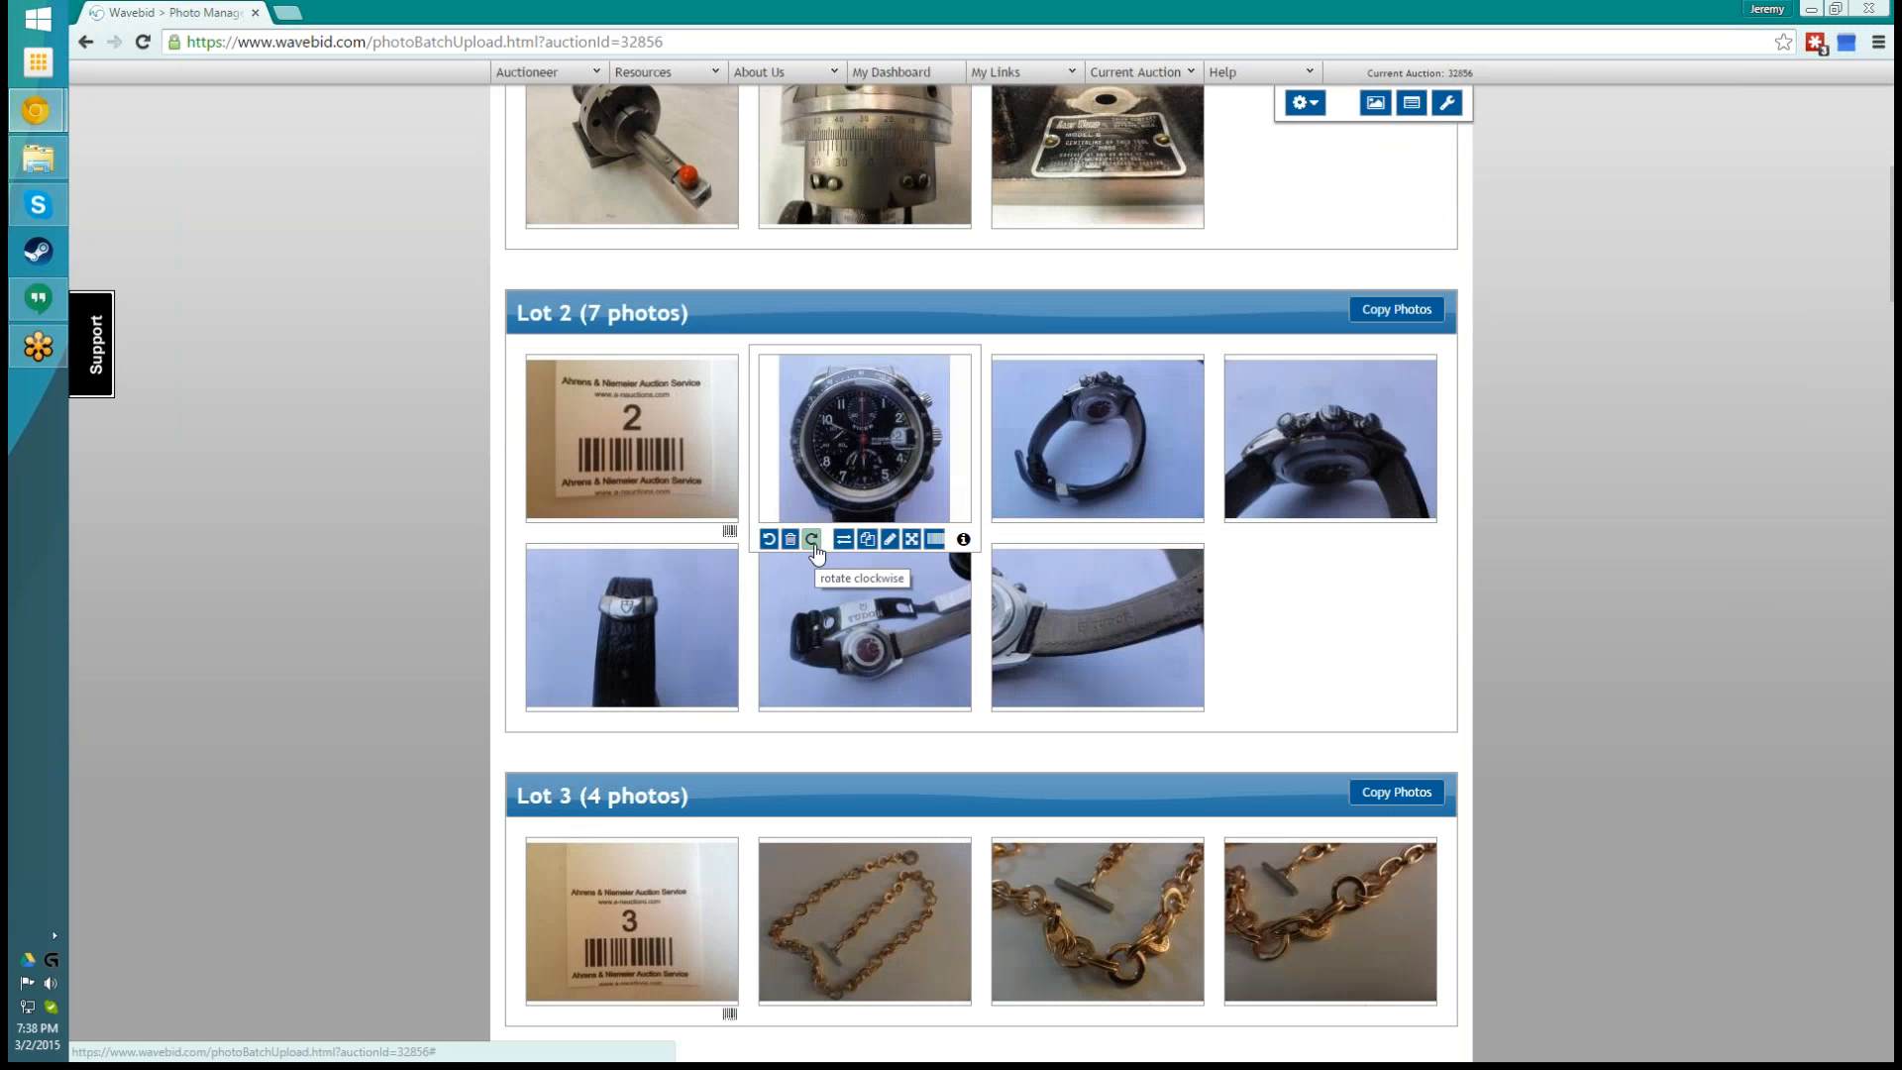
pyautogui.click(769, 544)
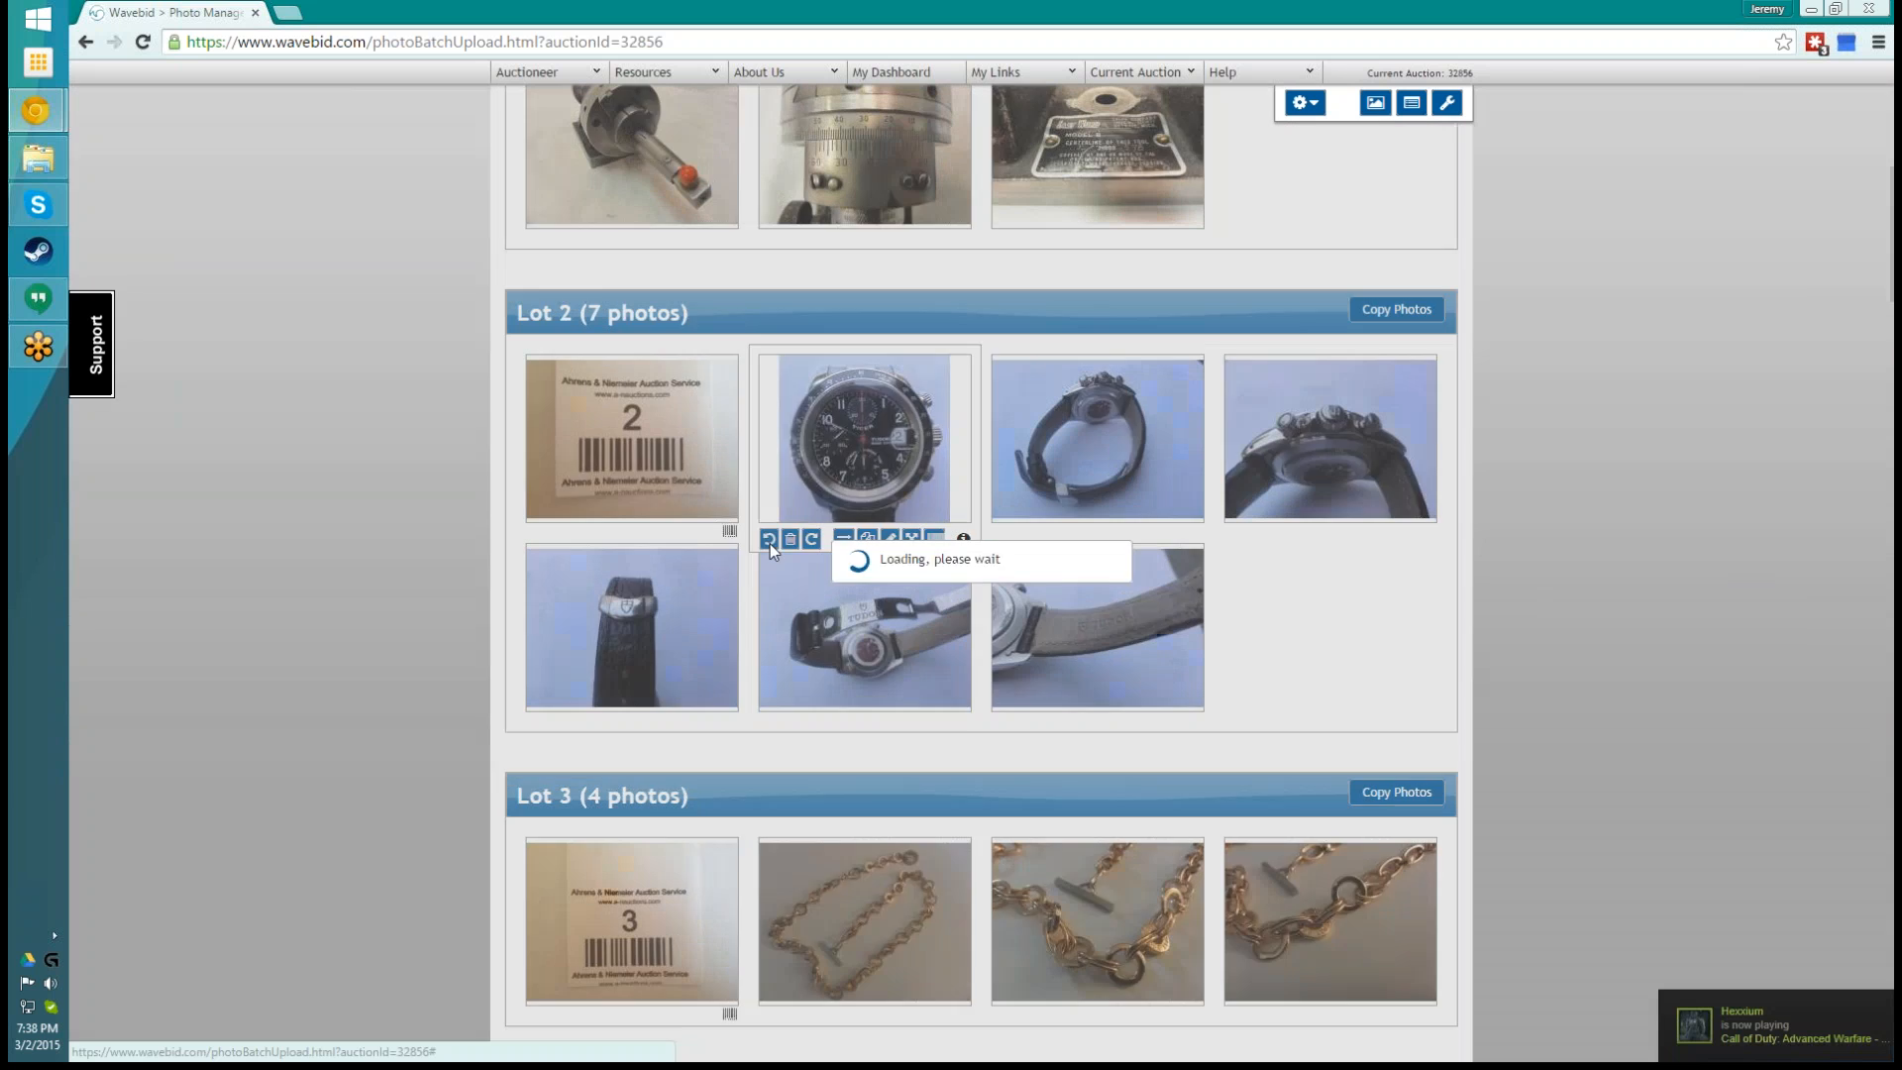
pyautogui.click(810, 543)
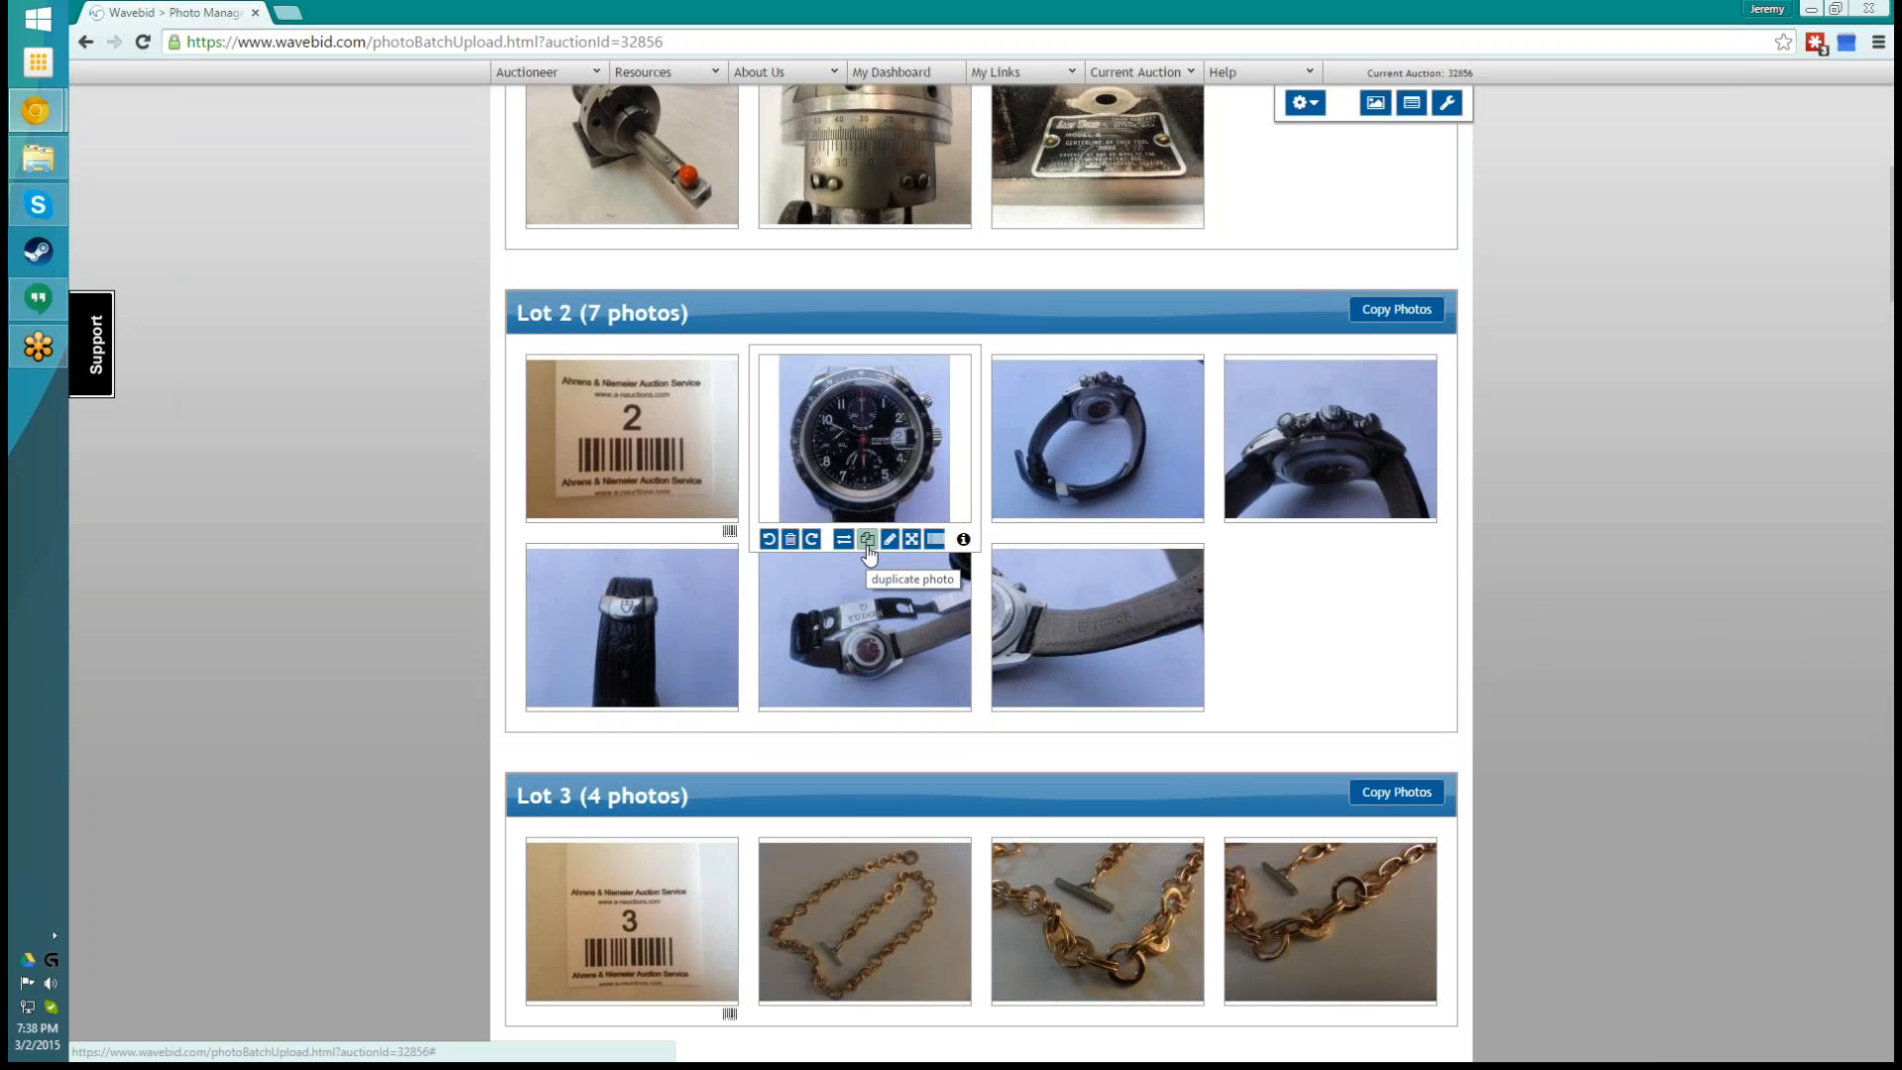
# - Duplicate the watch-face photo in lot 2 and crop the copy to the right part of the dial
pyautogui.click(867, 541)
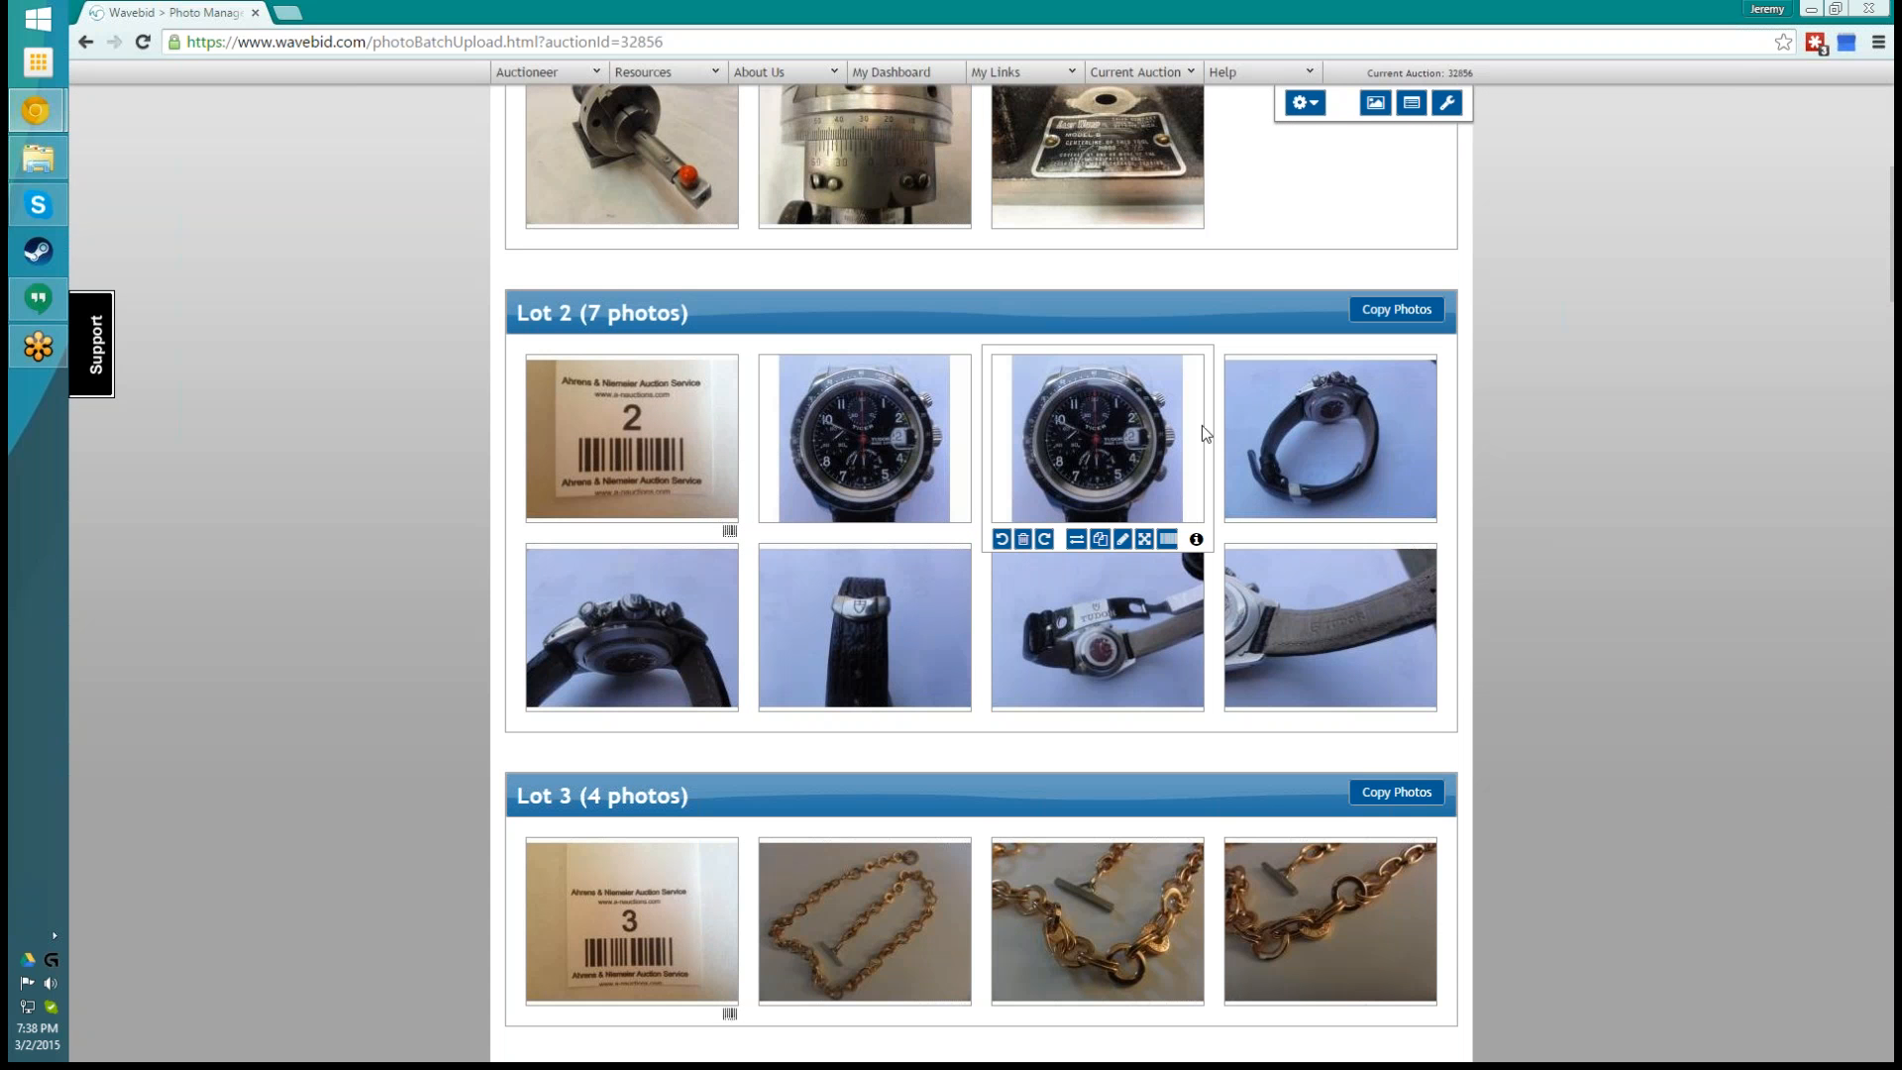
pyautogui.click(1123, 540)
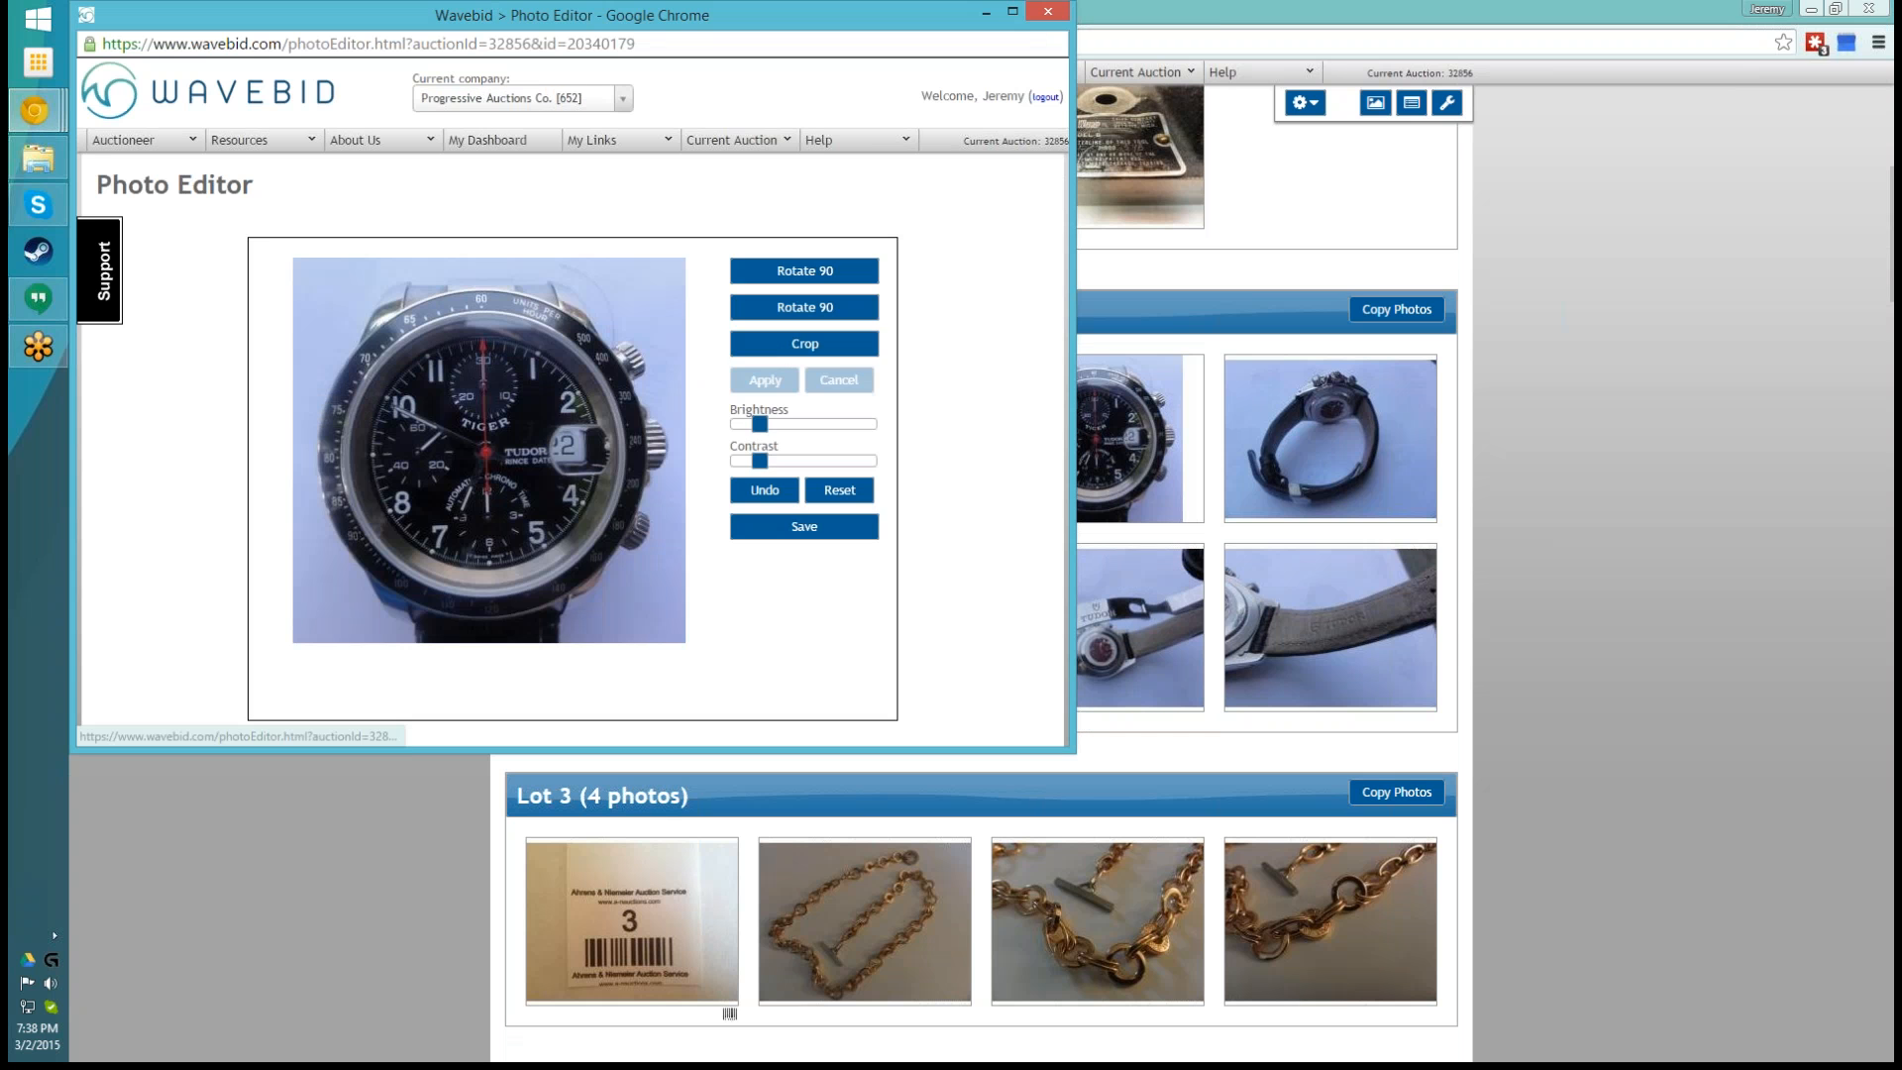
pyautogui.click(804, 344)
pyautogui.moveTo(389, 289); pyautogui.dragTo(646, 561)
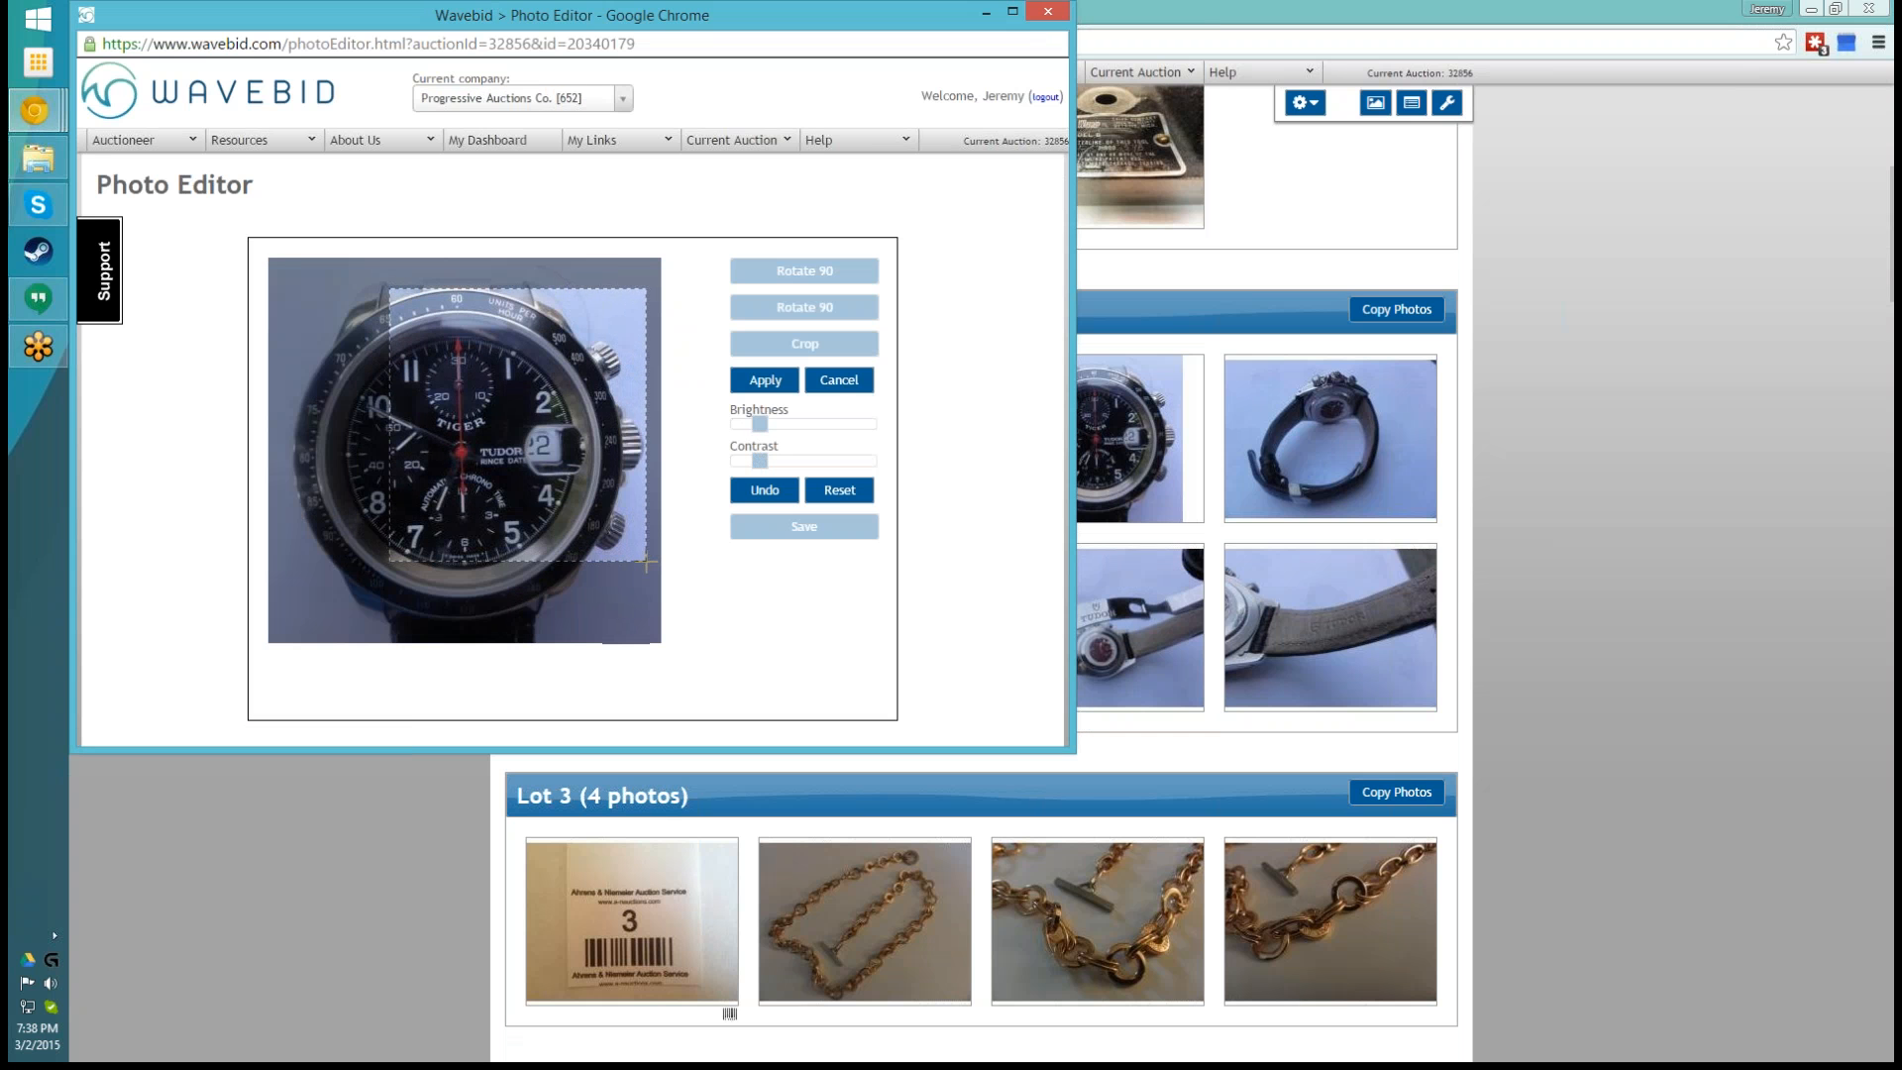
pyautogui.click(765, 380)
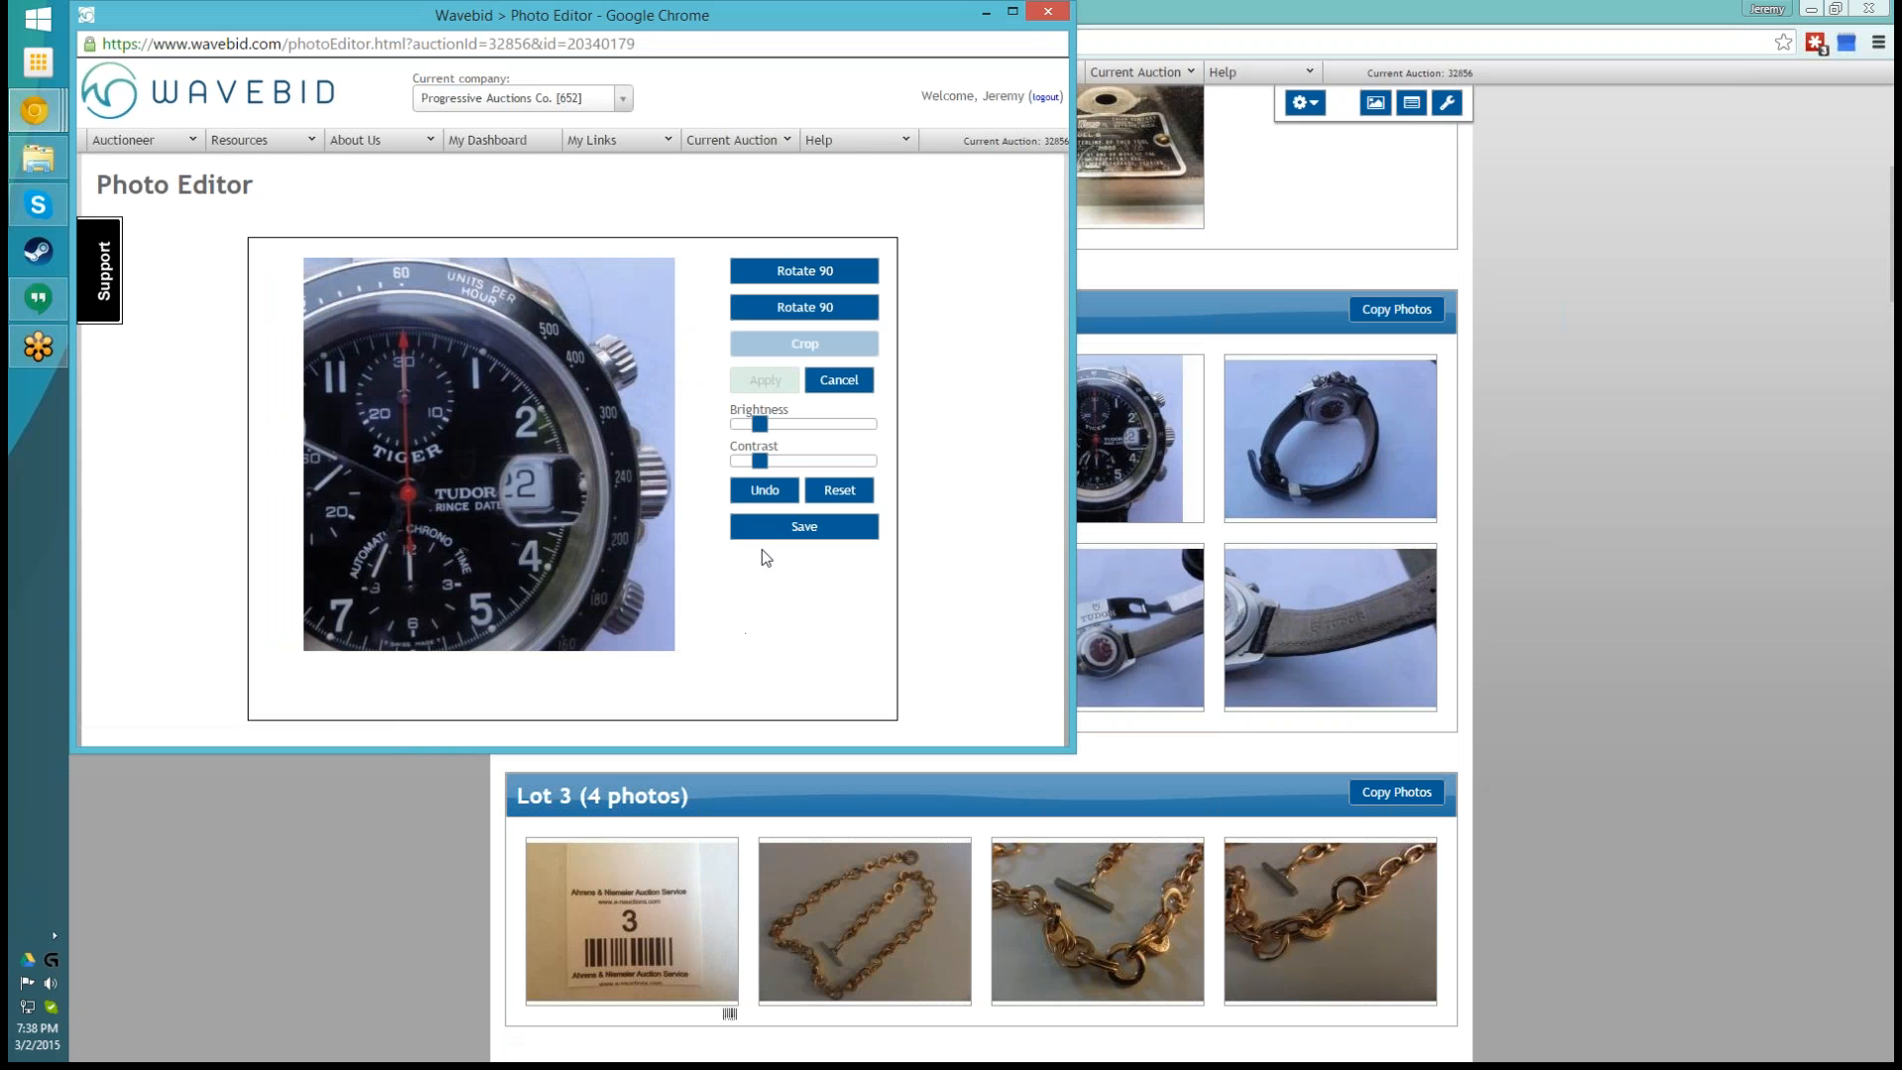
# - Increase the contrast of the cropped watch photo slightly and save the edited copy
pyautogui.moveTo(760, 461); pyautogui.dragTo(773, 463)
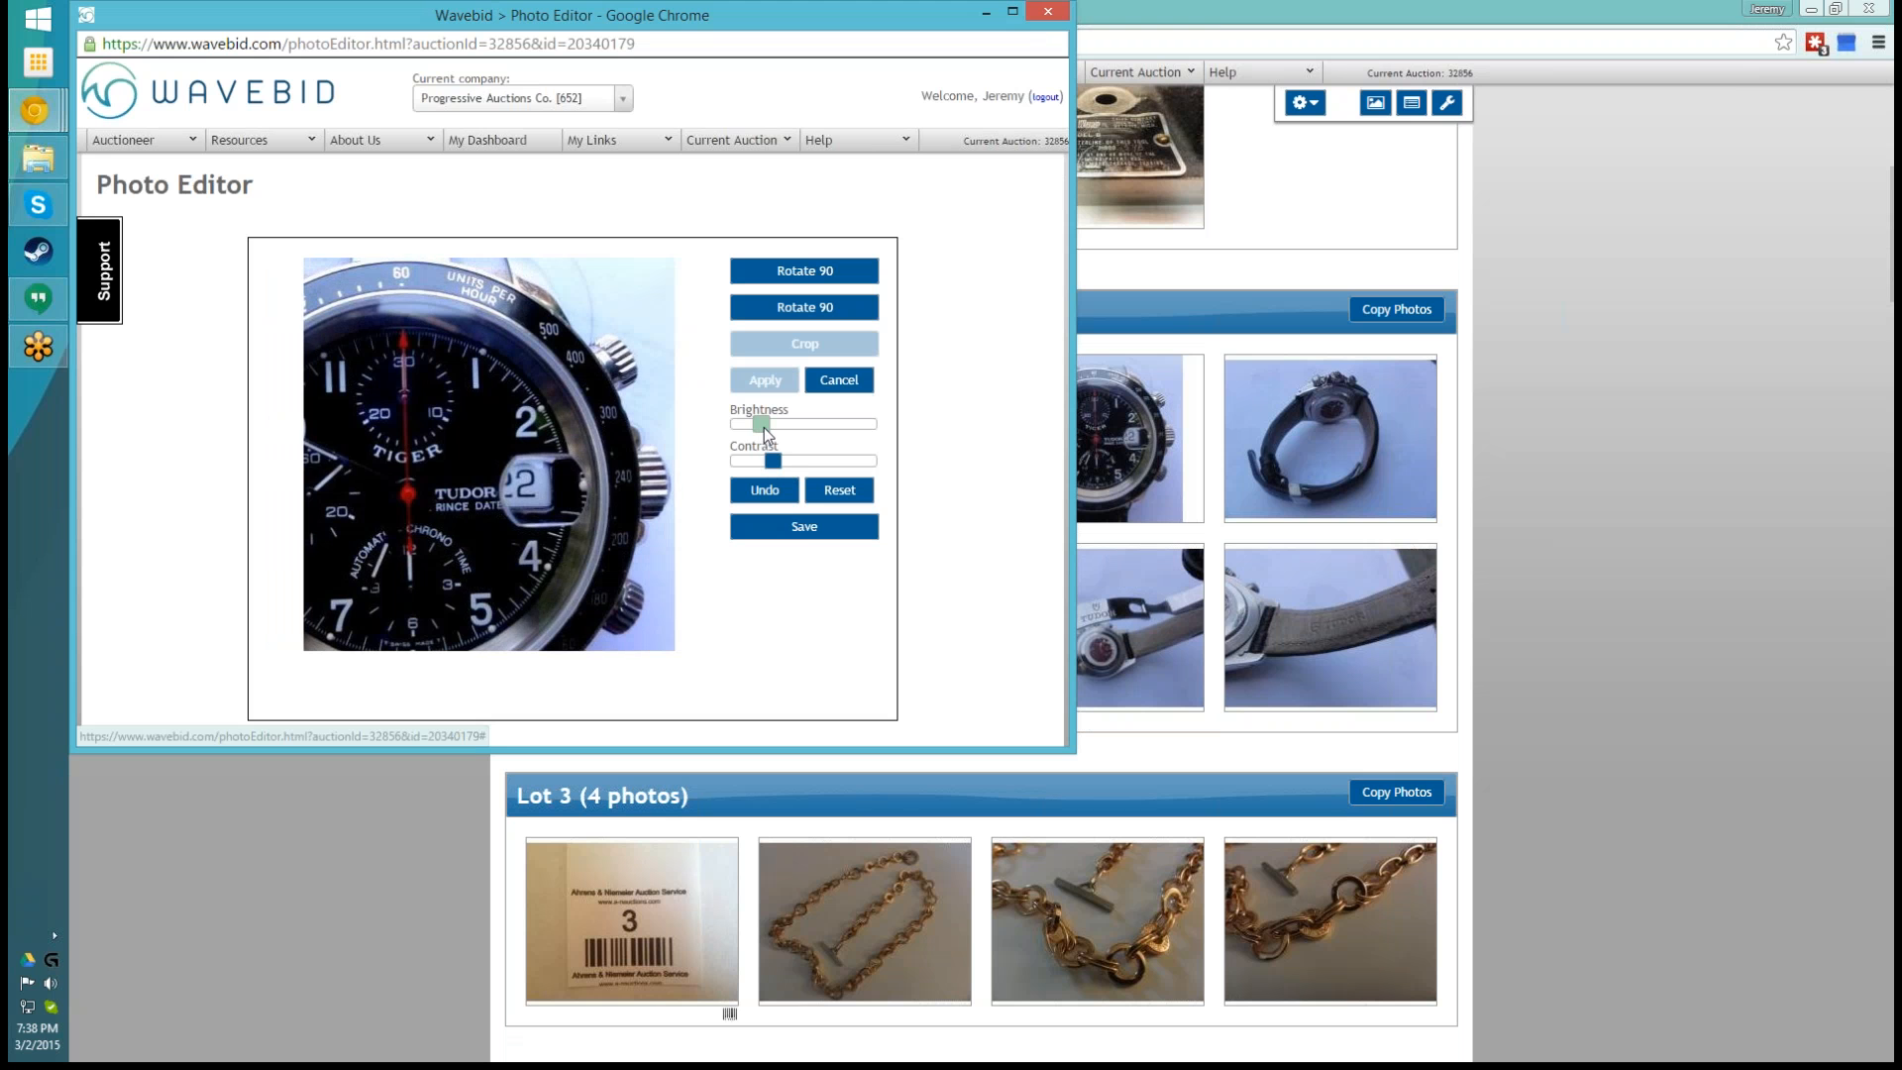
pyautogui.click(802, 530)
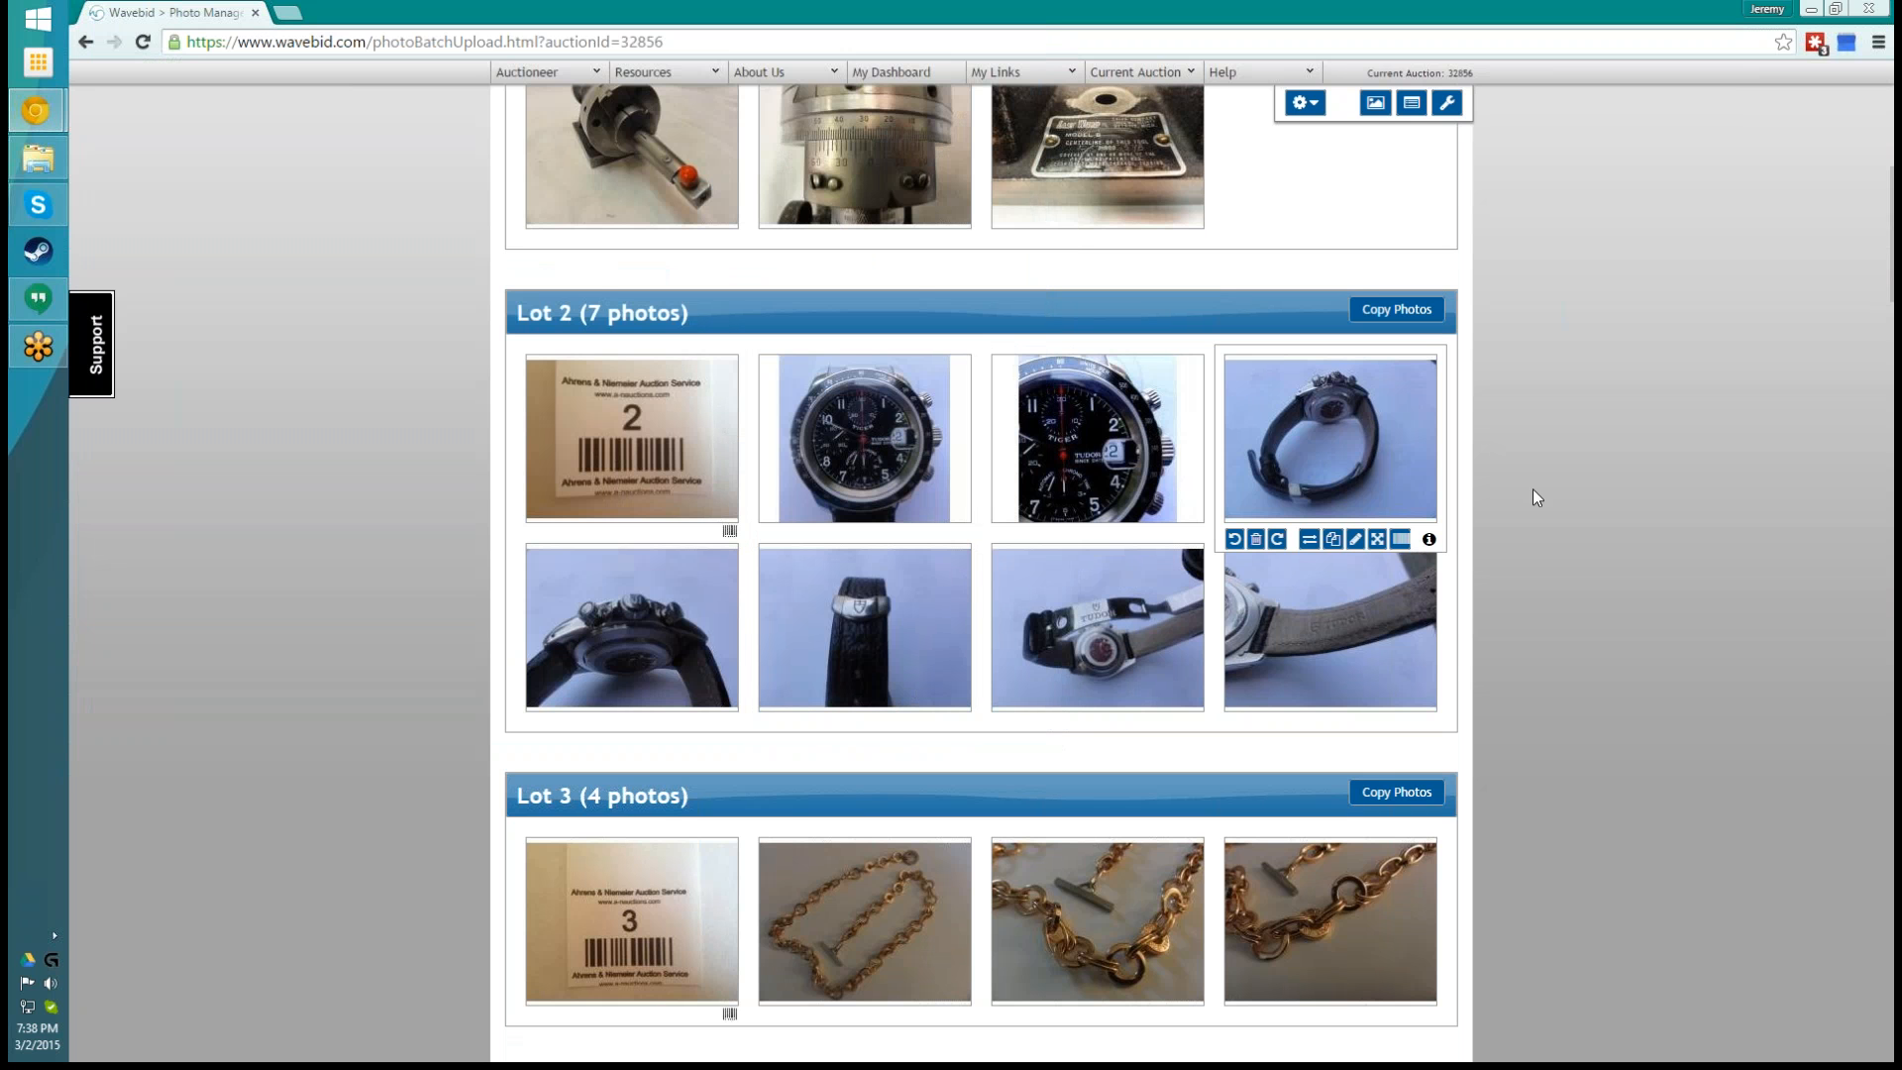
# - Rotate the sideways mask photo in lot 9 clockwise so it stands upright
pyautogui.scroll(-19, 1655, 467)
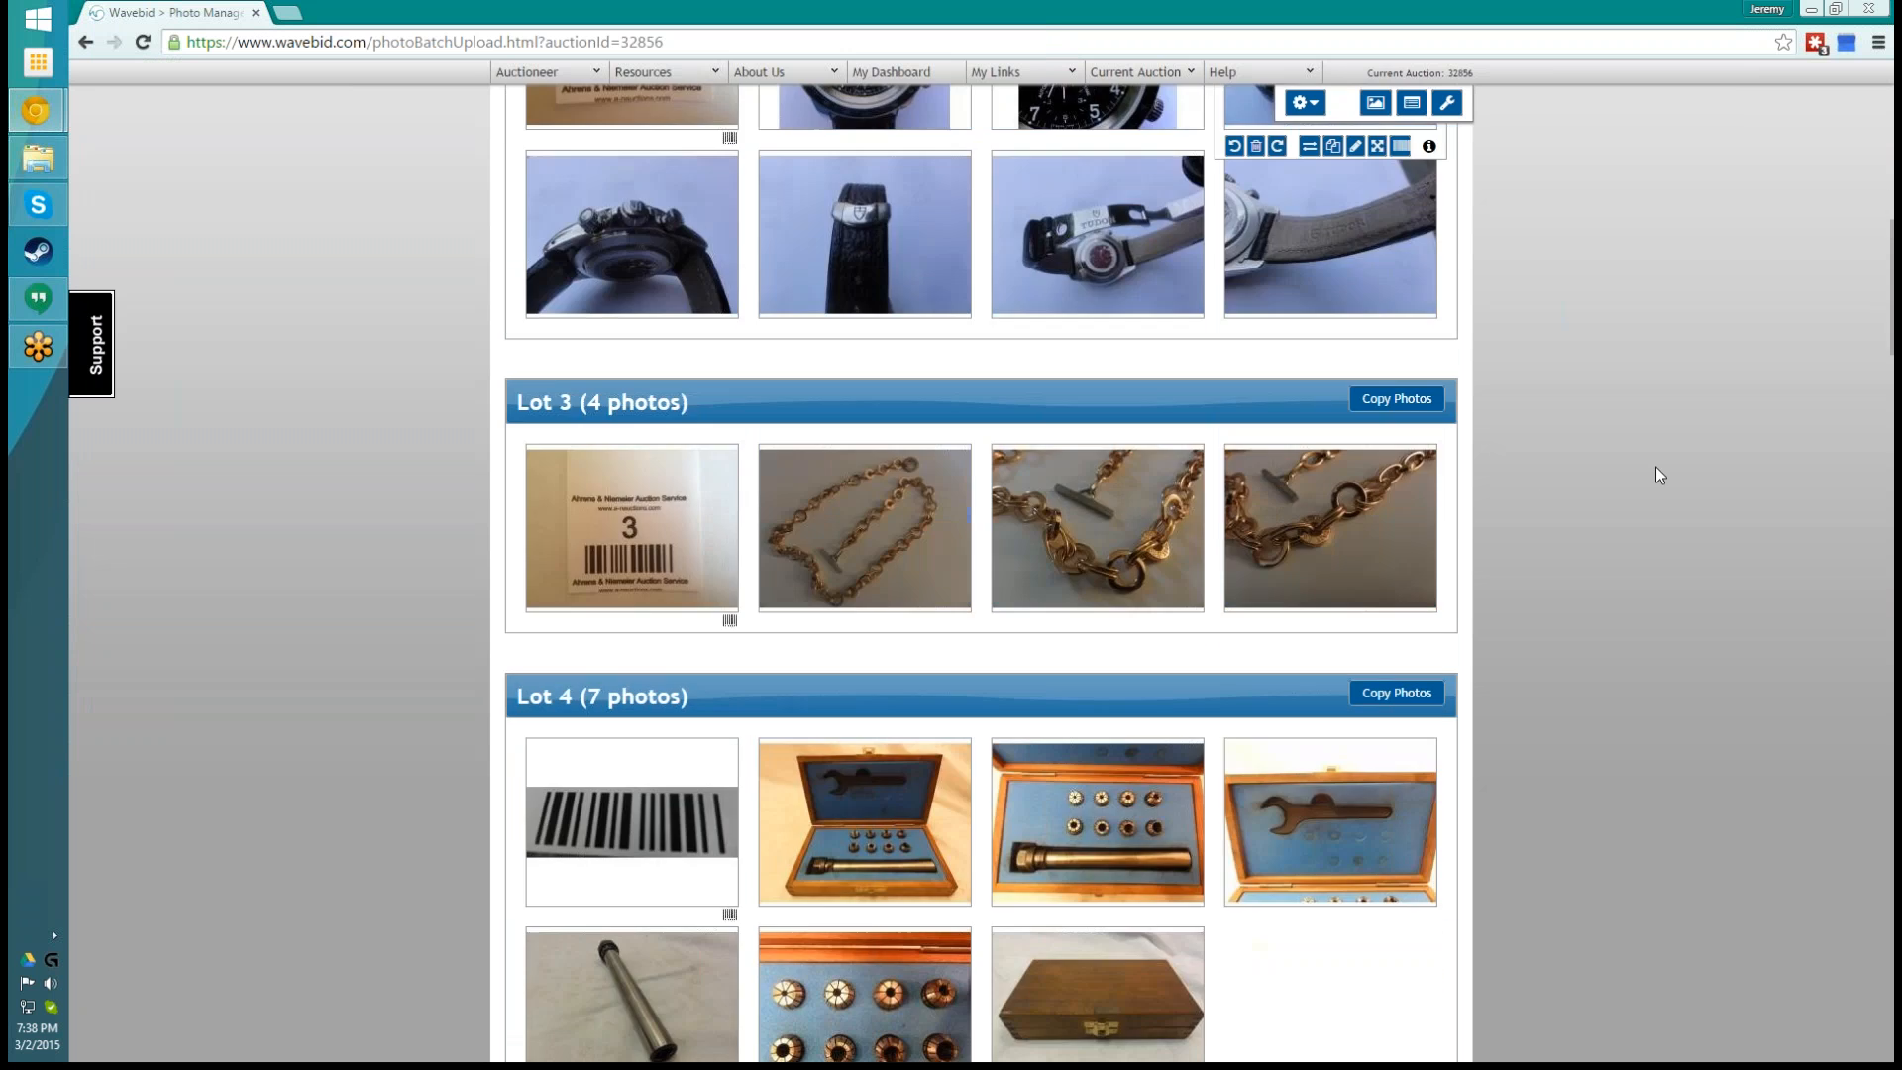
pyautogui.scroll(-15, 1655, 473)
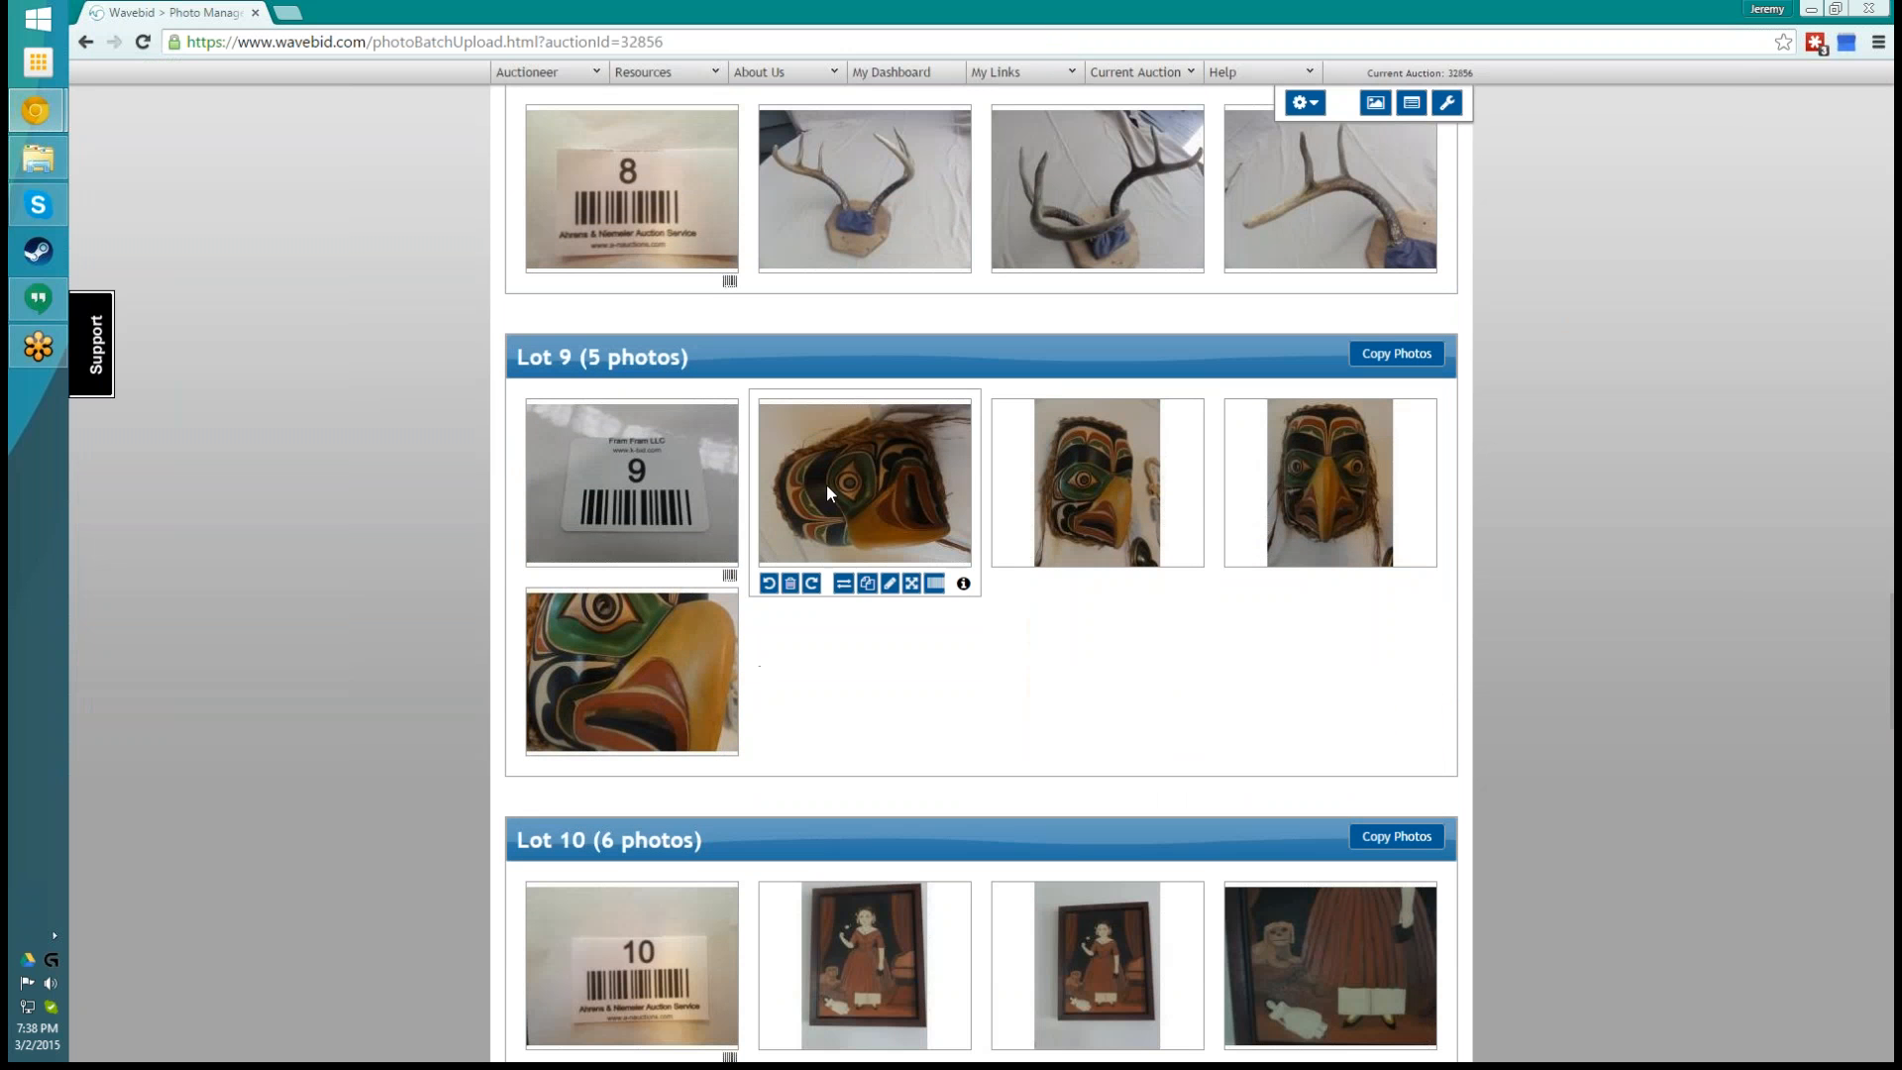
pyautogui.click(813, 585)
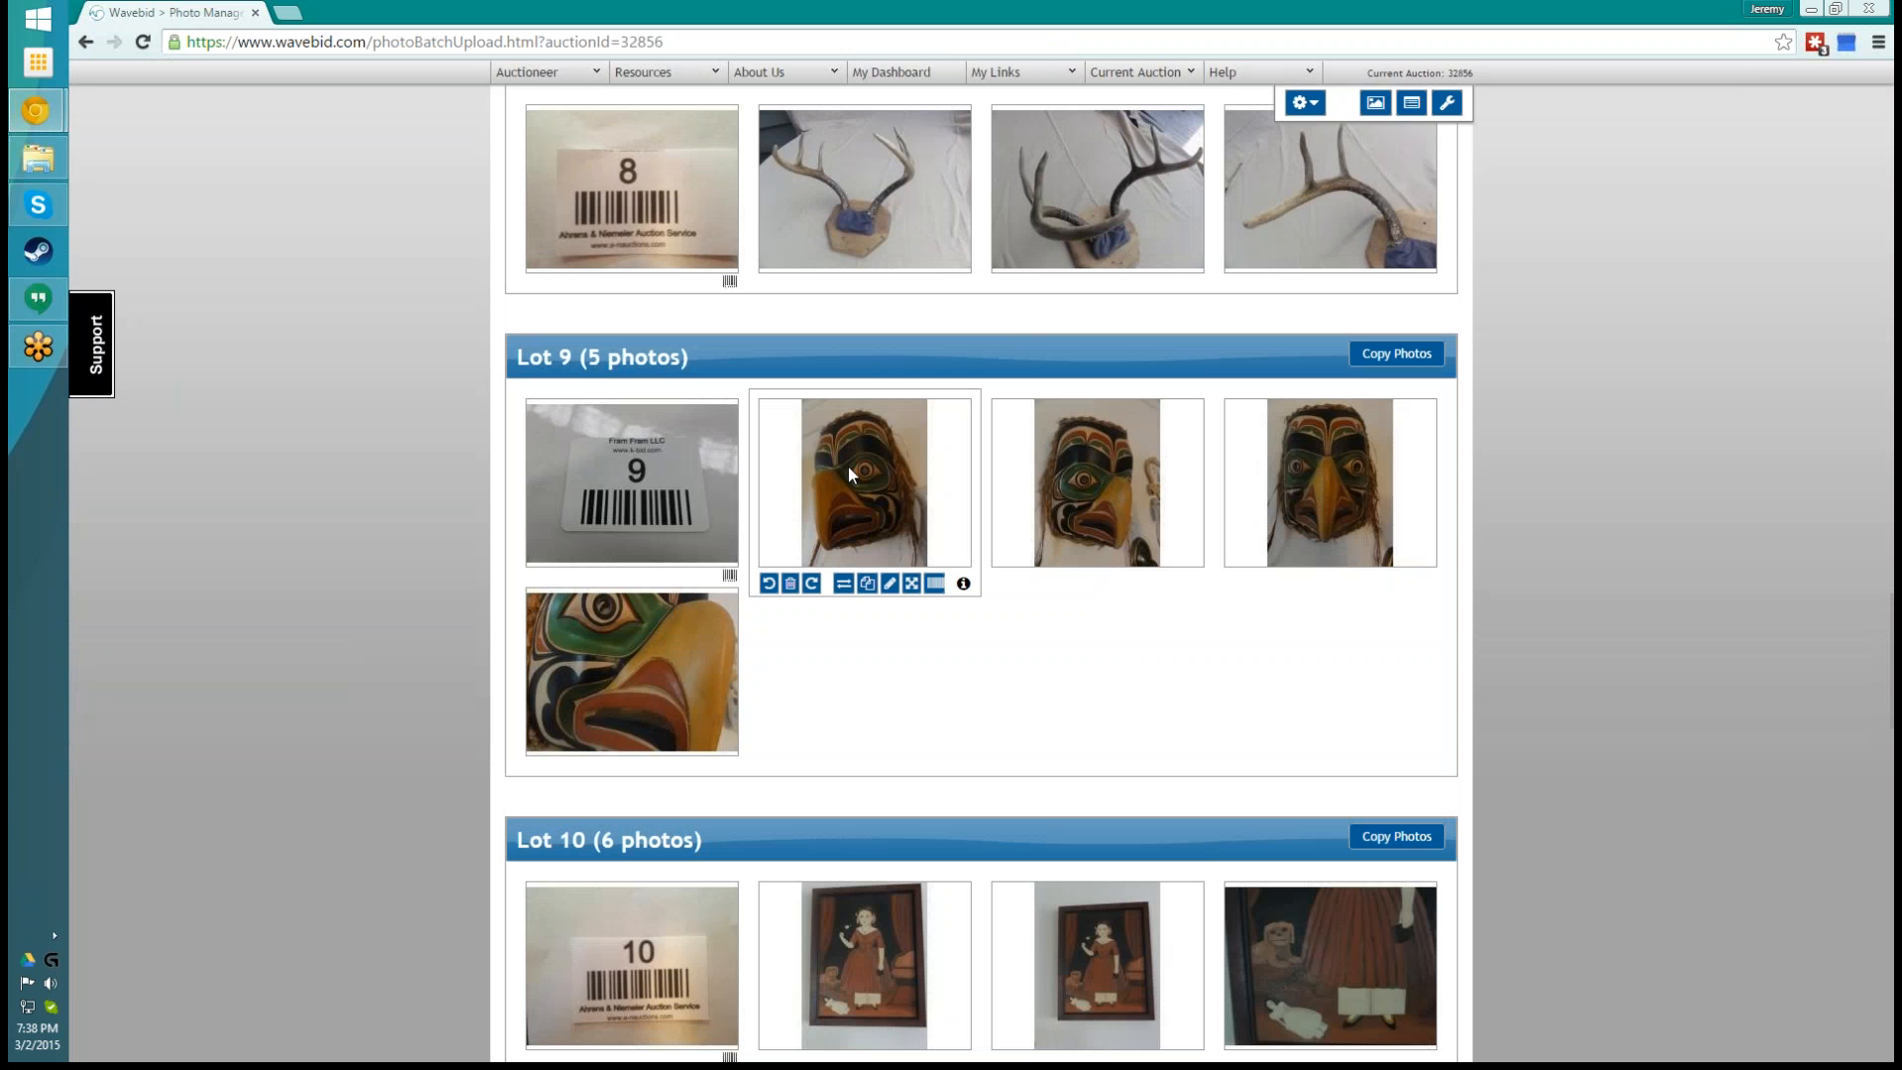
# - Move the red "12" photo in lot 11 to lot number 12, marking the image as a barcode
pyautogui.scroll(-4, 1591, 719)
pyautogui.scroll(-3, 1588, 720)
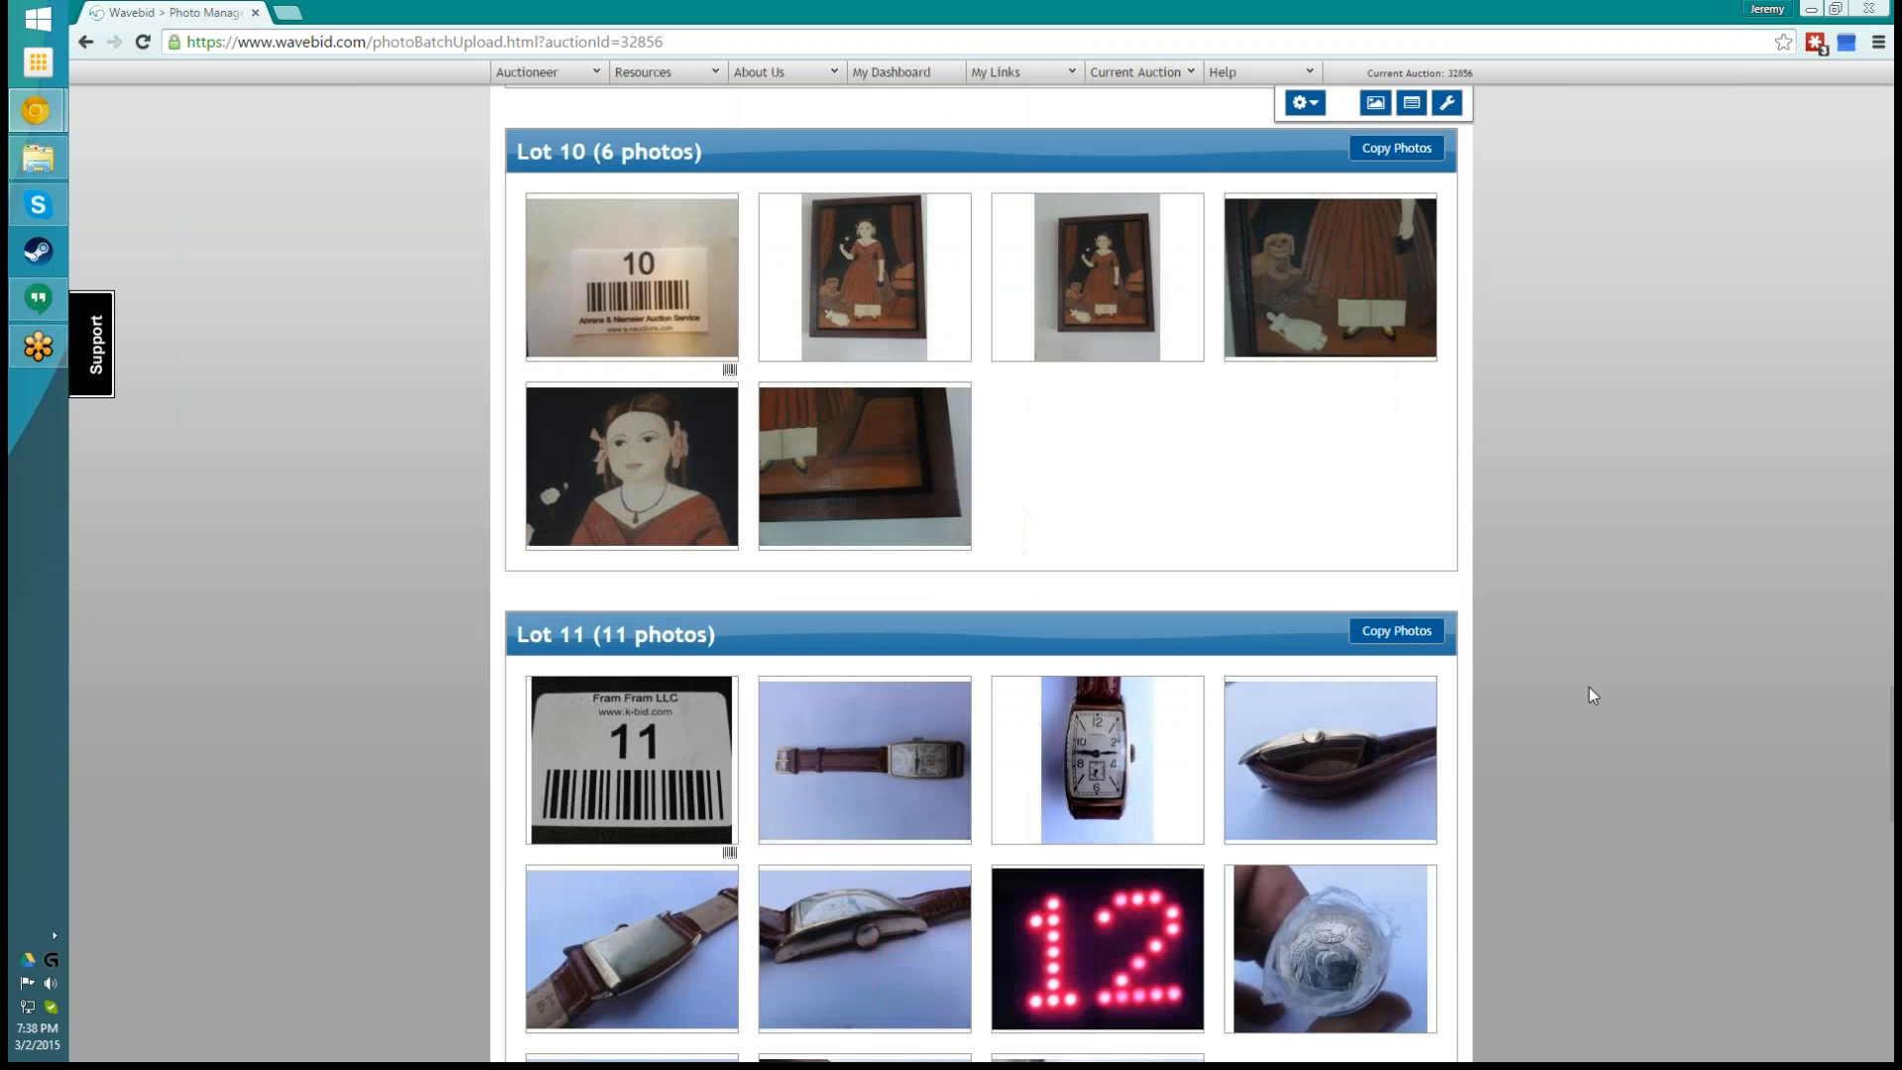
pyautogui.scroll(-4, 1607, 711)
pyautogui.moveTo(1084, 541)
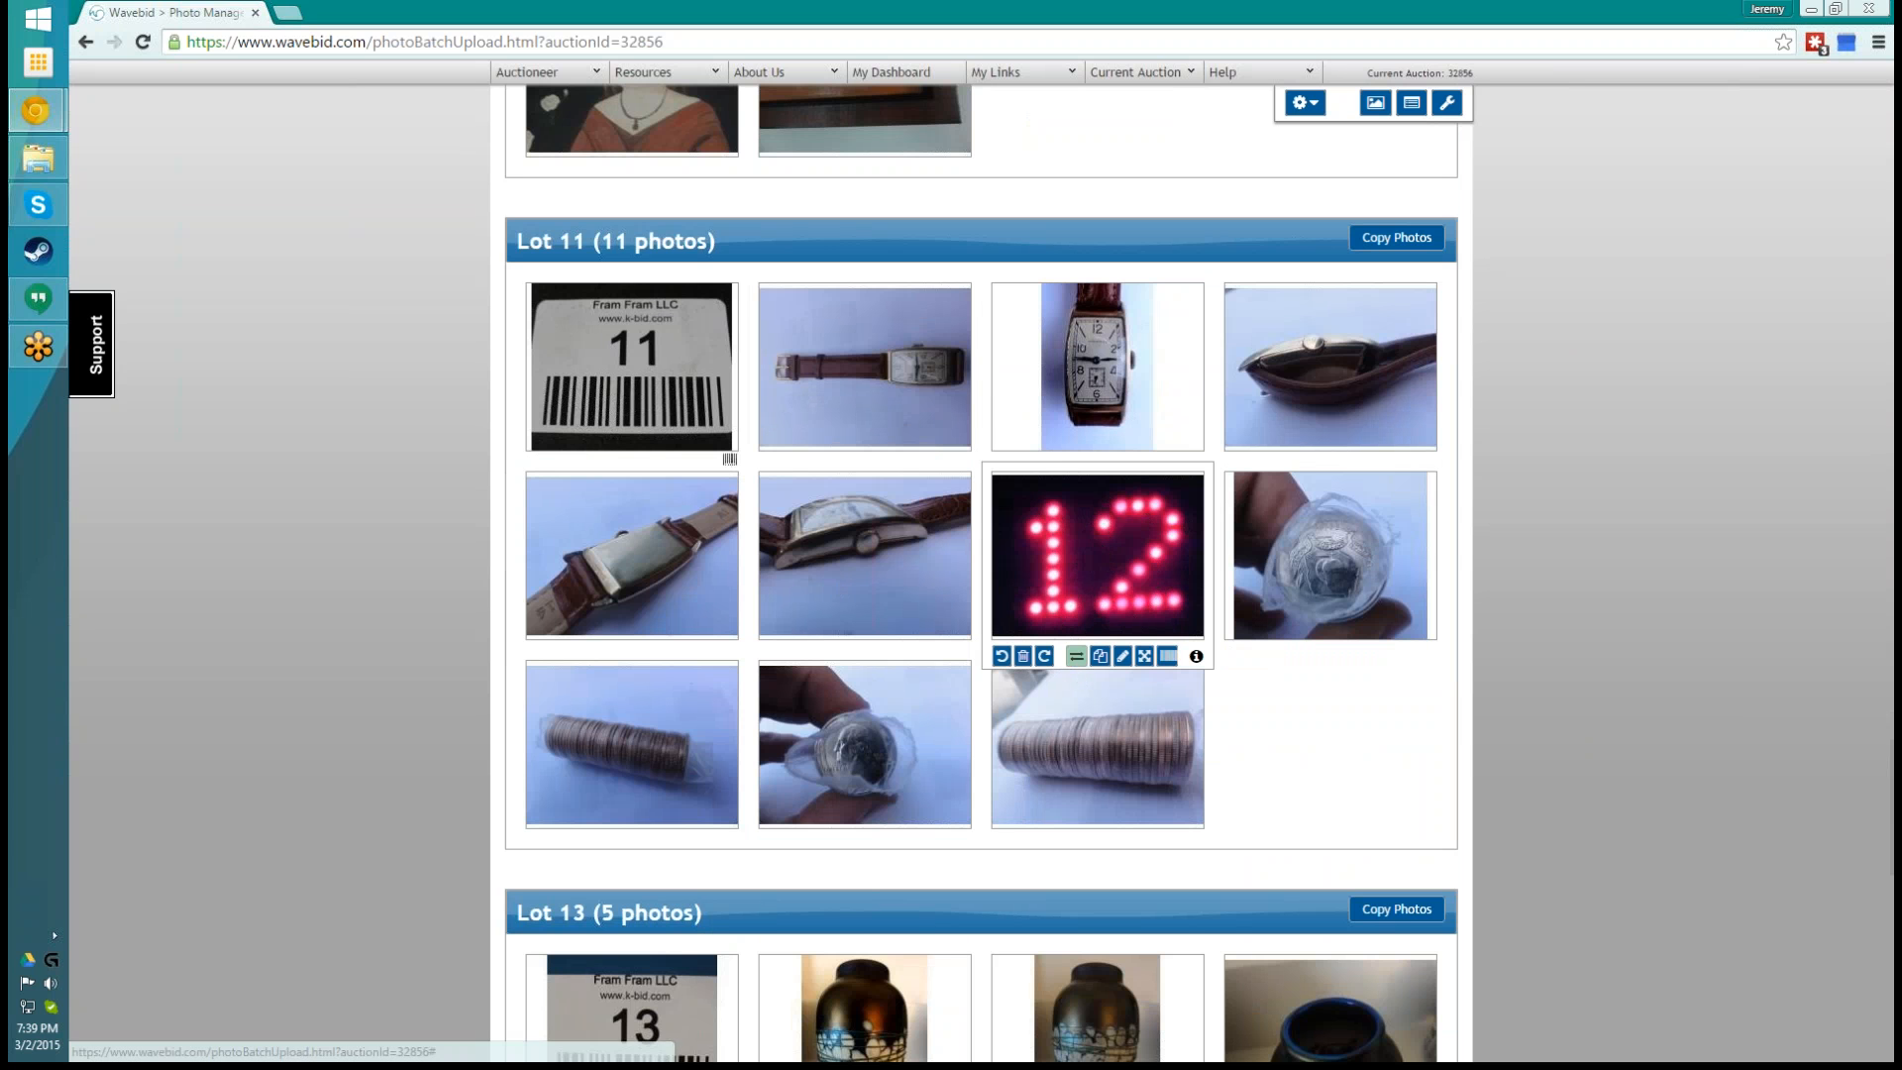
pyautogui.click(1076, 658)
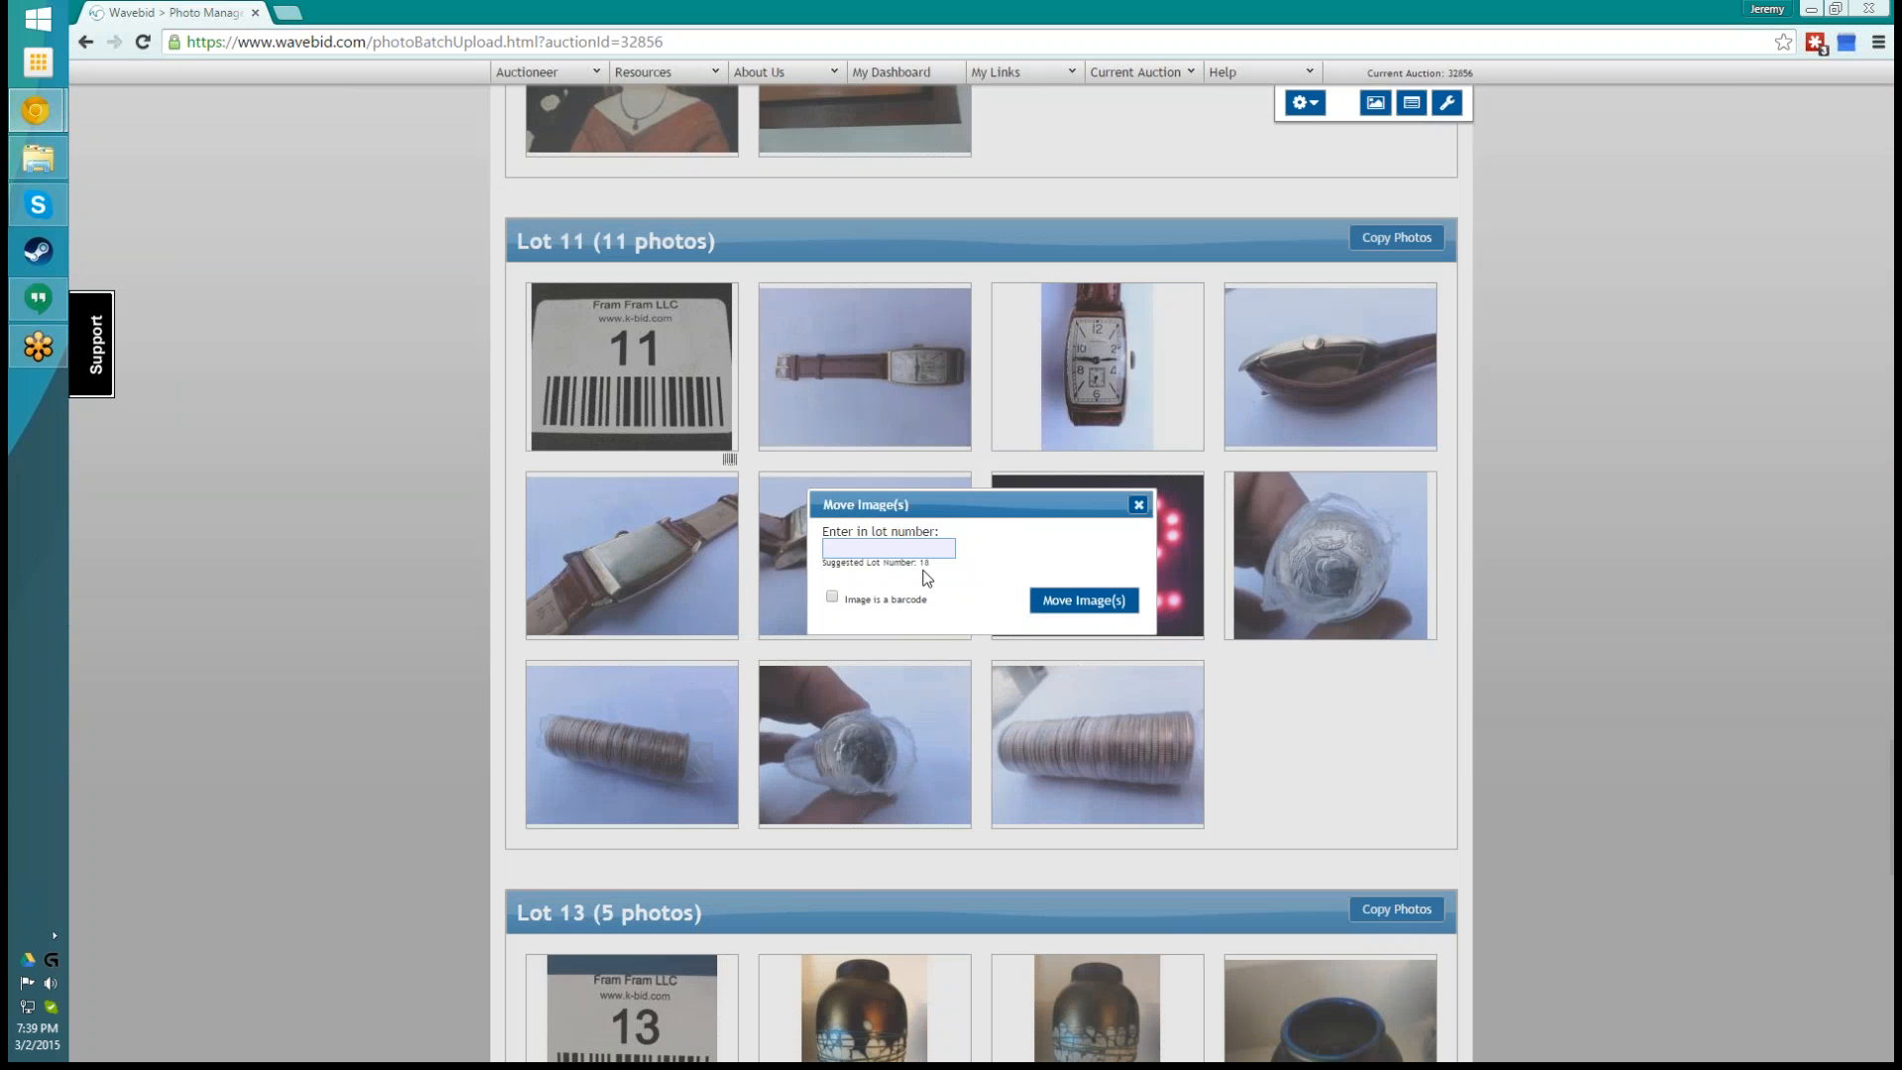
pyautogui.moveTo(935, 479); pyautogui.dragTo(722, 382)
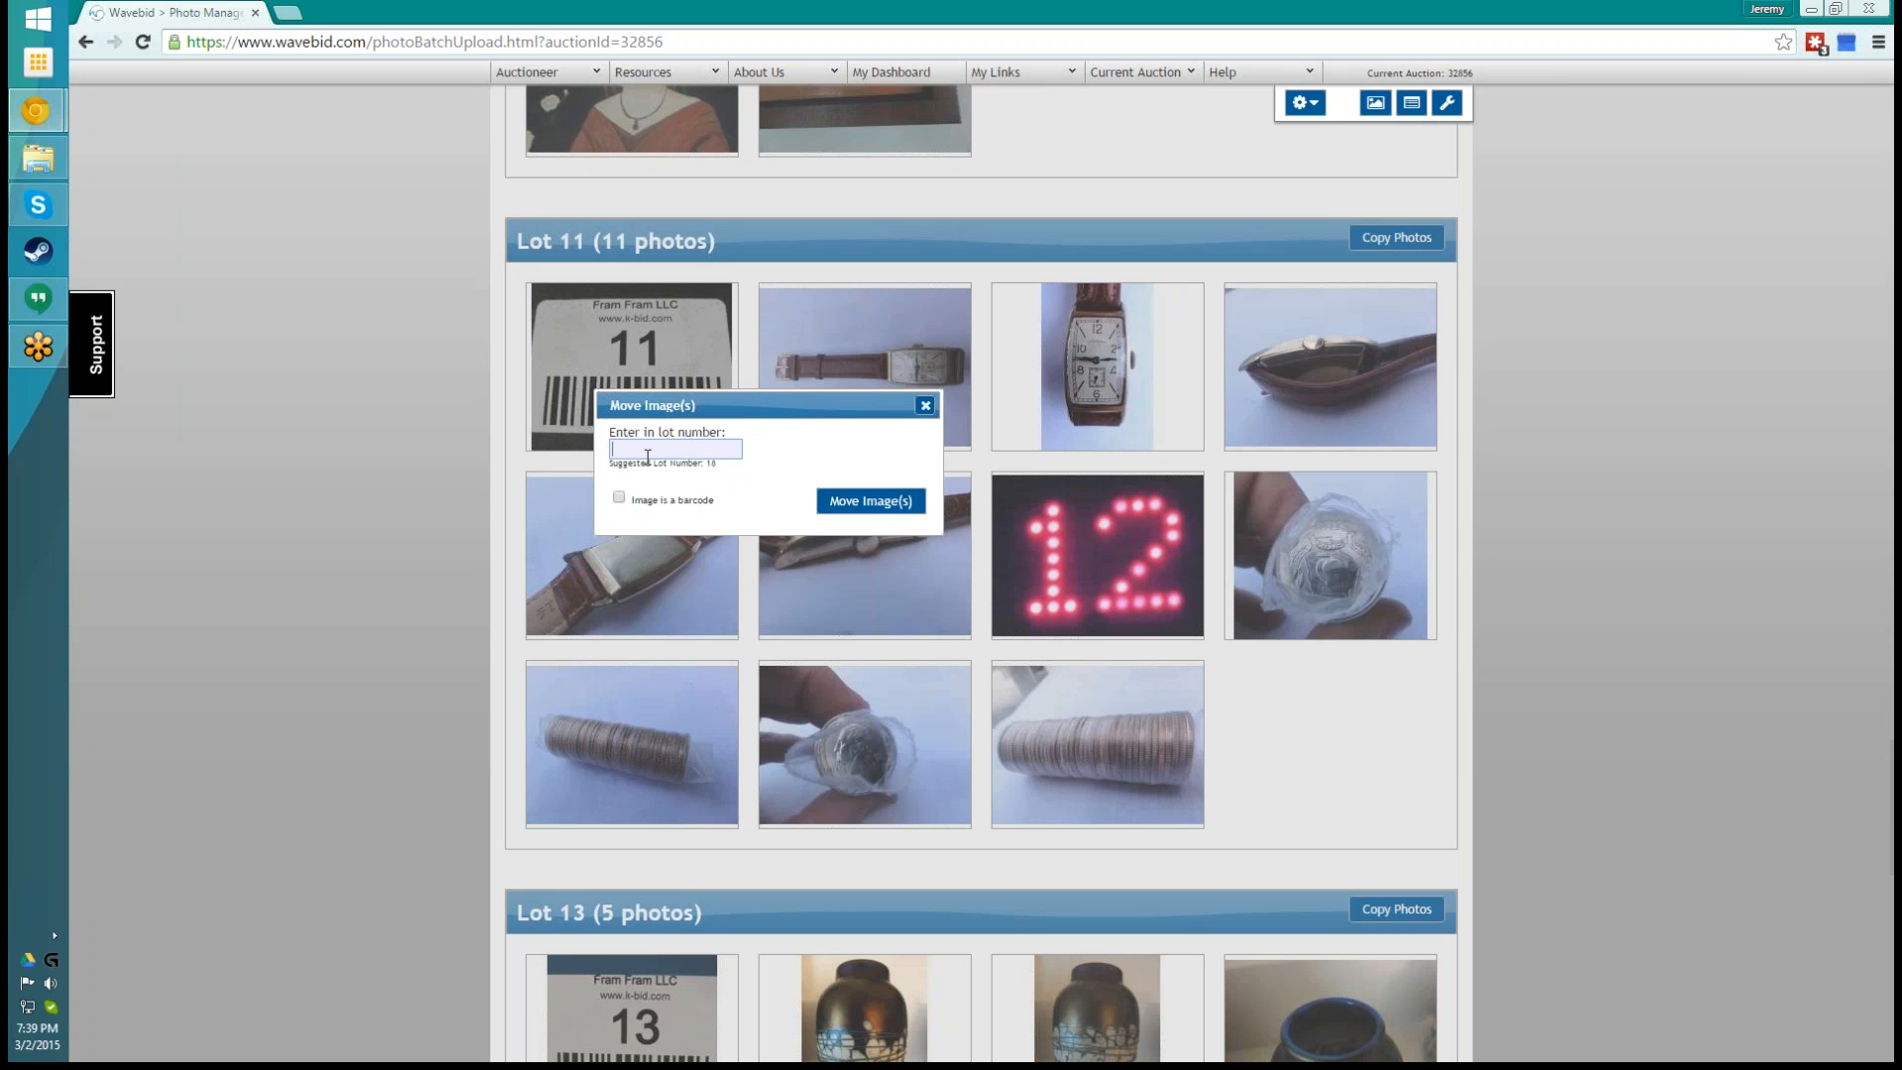
pyautogui.write('12')
pyautogui.click(620, 500)
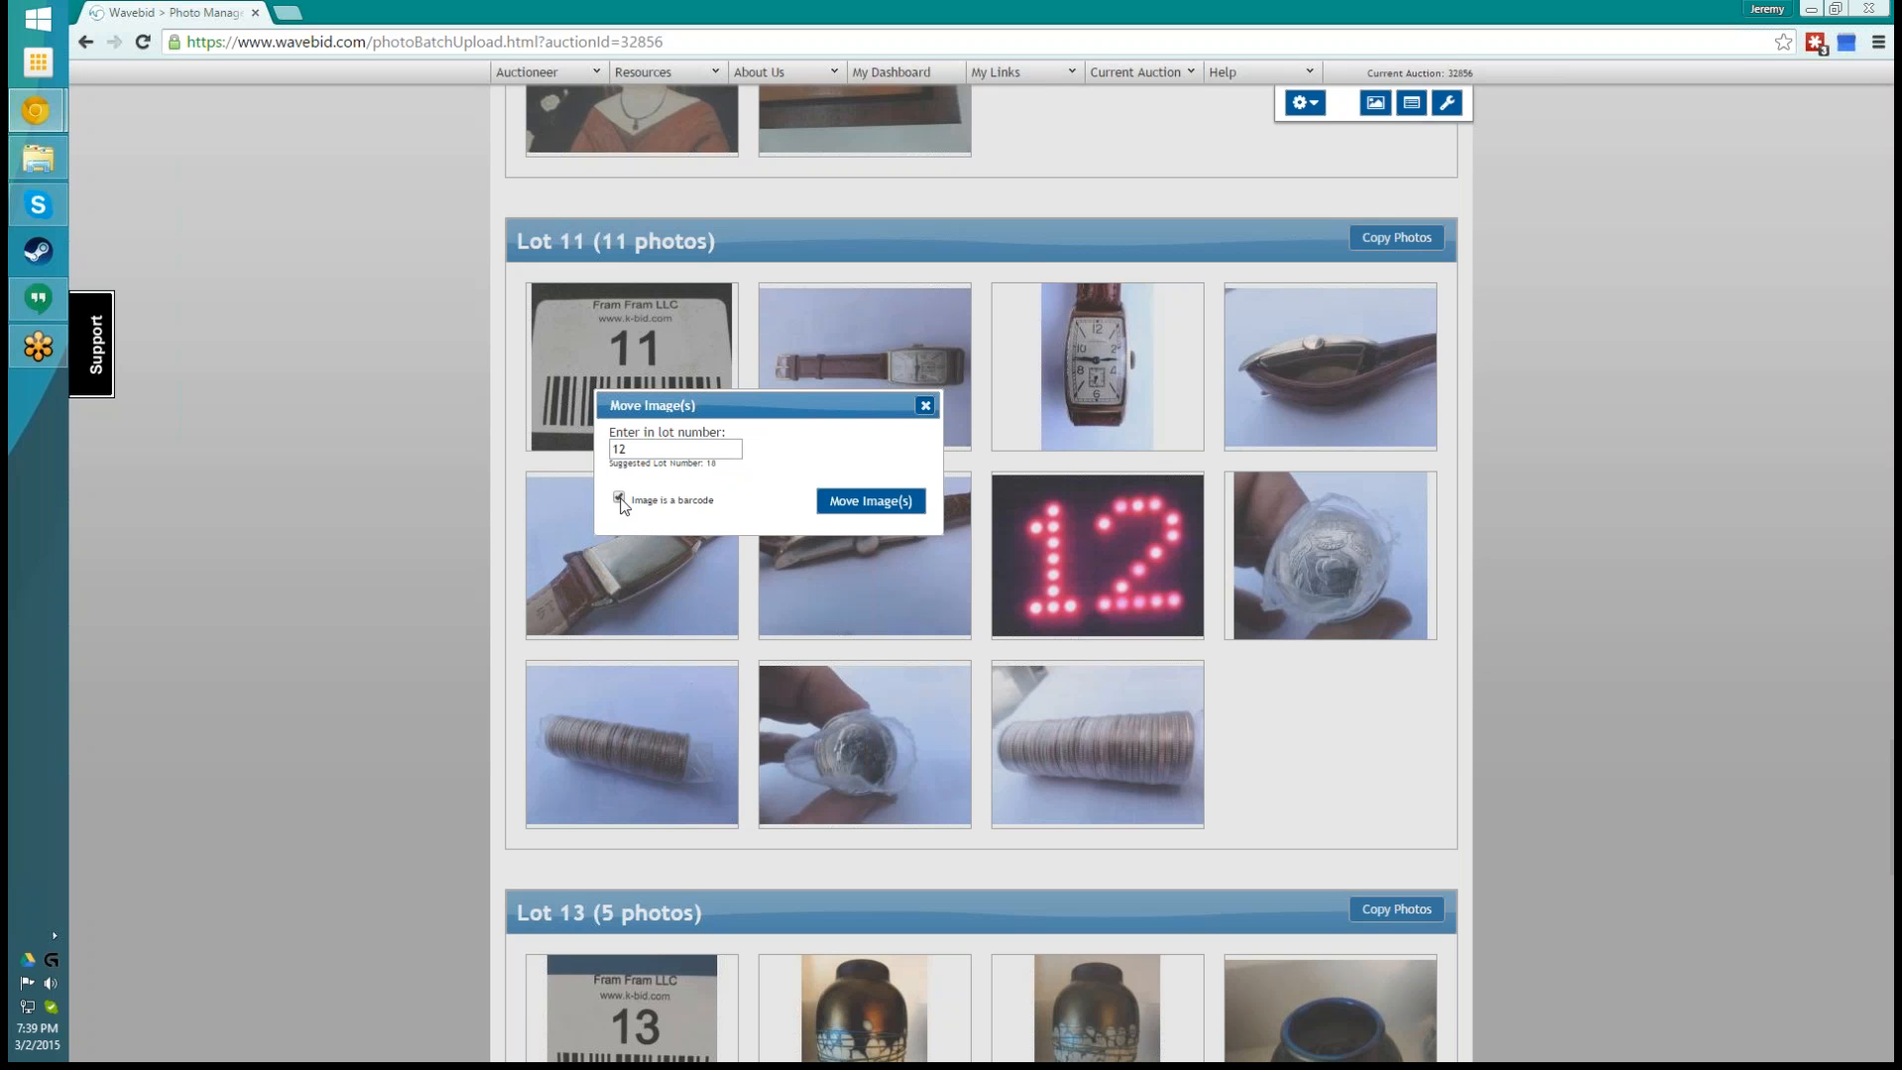
pyautogui.click(871, 502)
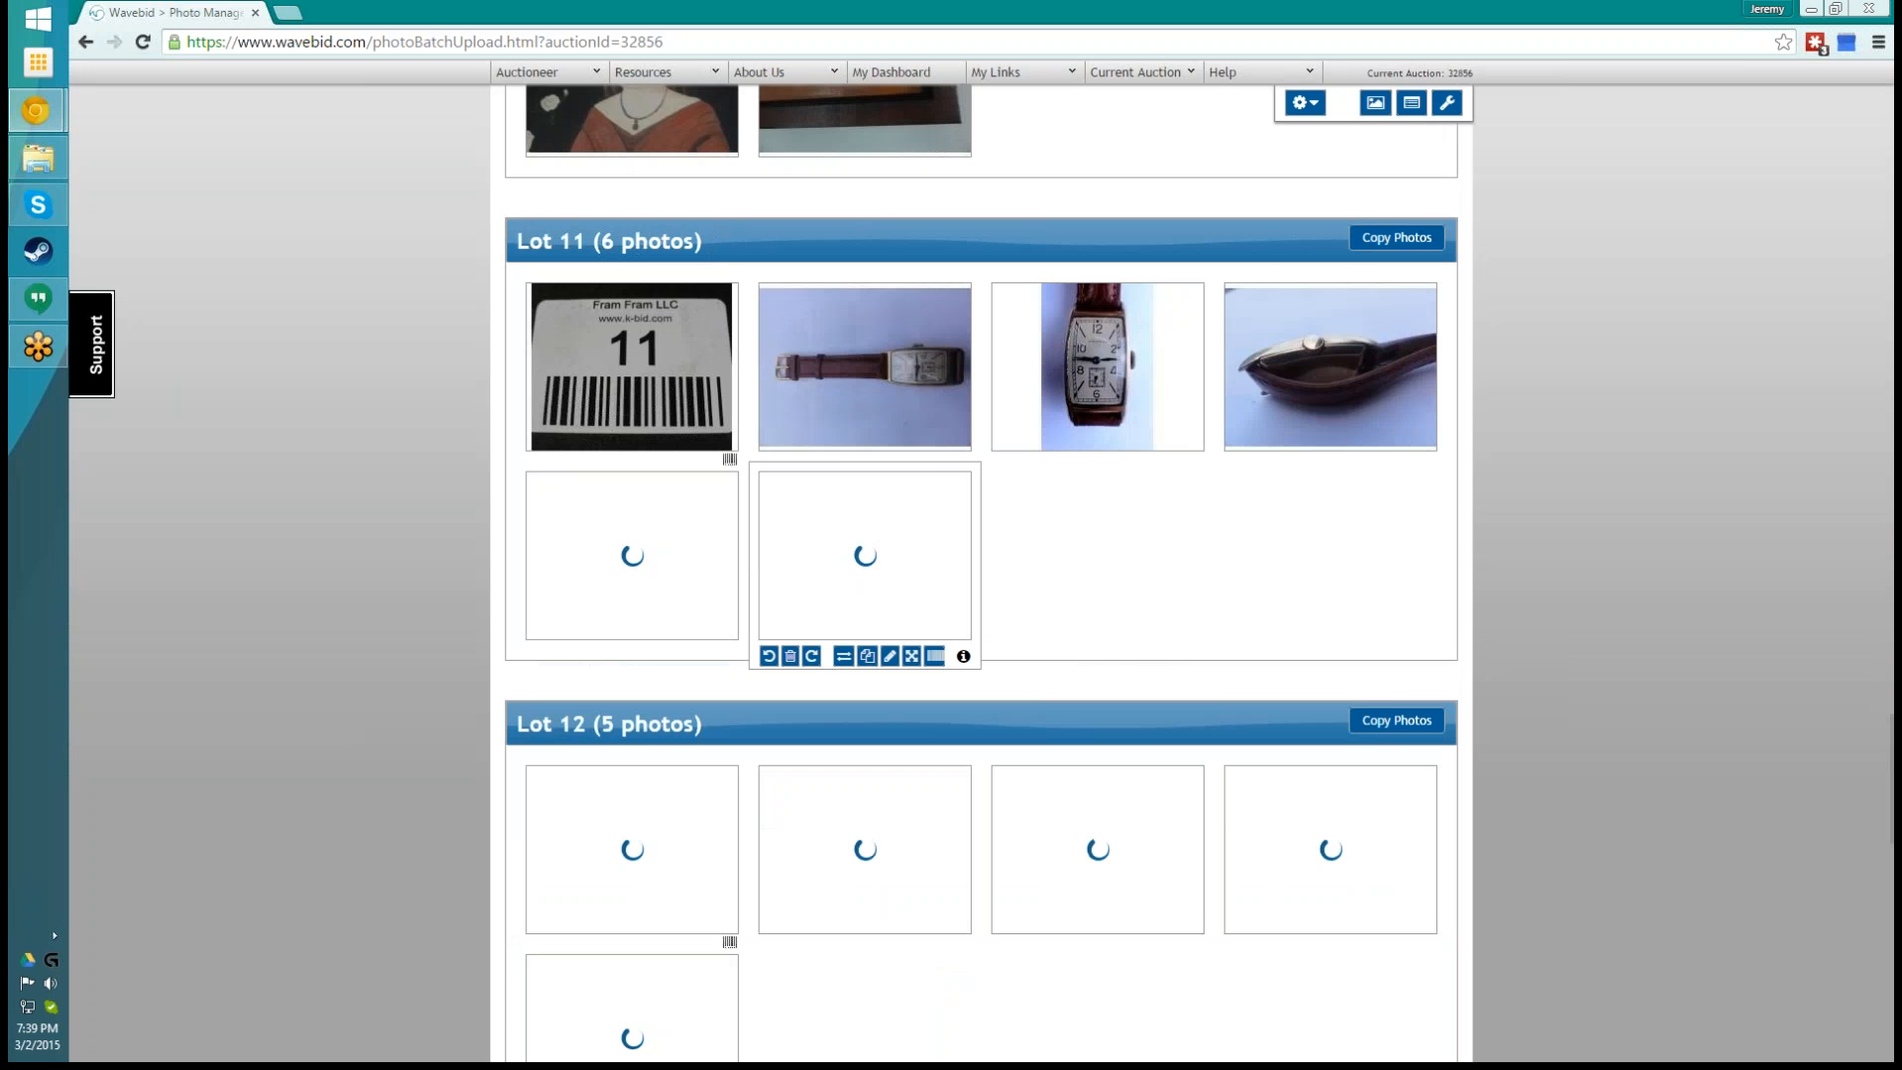
# - Move the vase close-up from lot 13 into lot 12 and back into lot 13, ahead of the vase opening photo
pyautogui.scroll(-2, 1197, 697)
pyautogui.scroll(-1, 1197, 697)
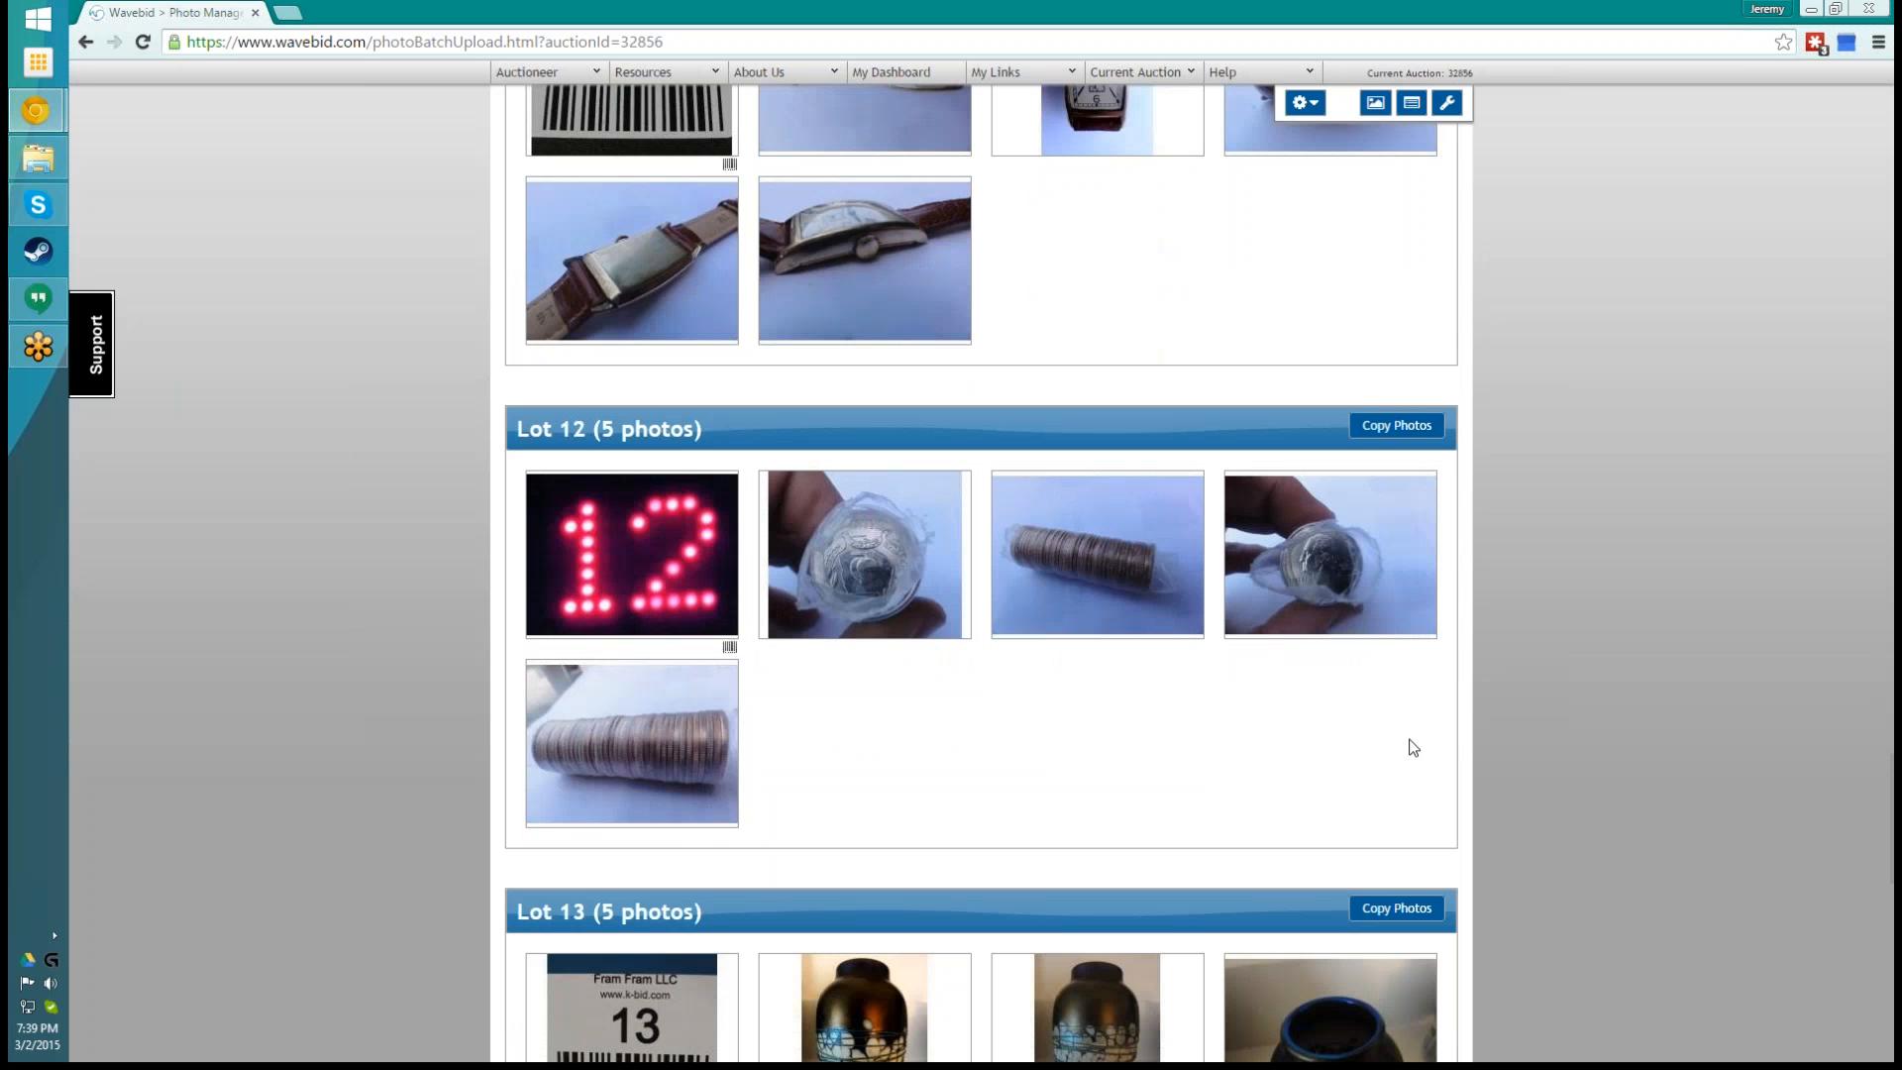
pyautogui.scroll(-7, 1413, 748)
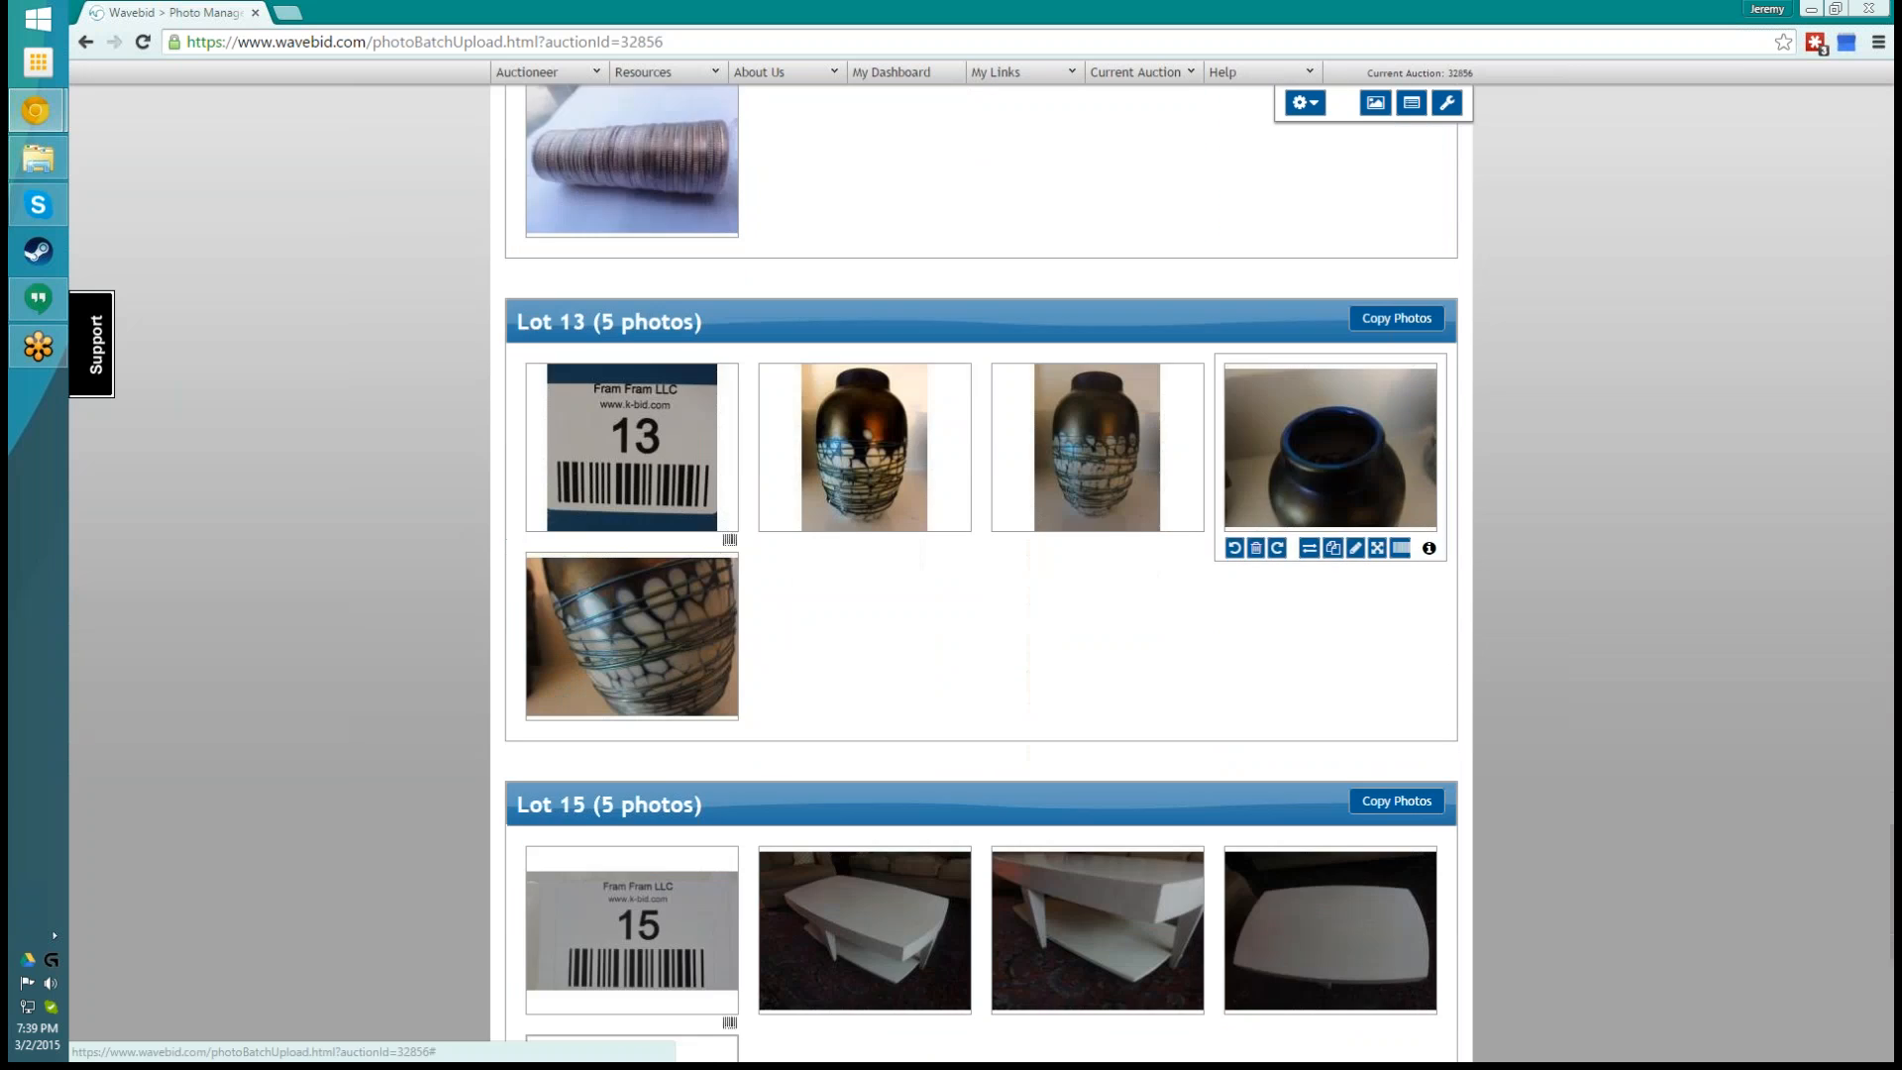
pyautogui.scroll(-7, 1414, 741)
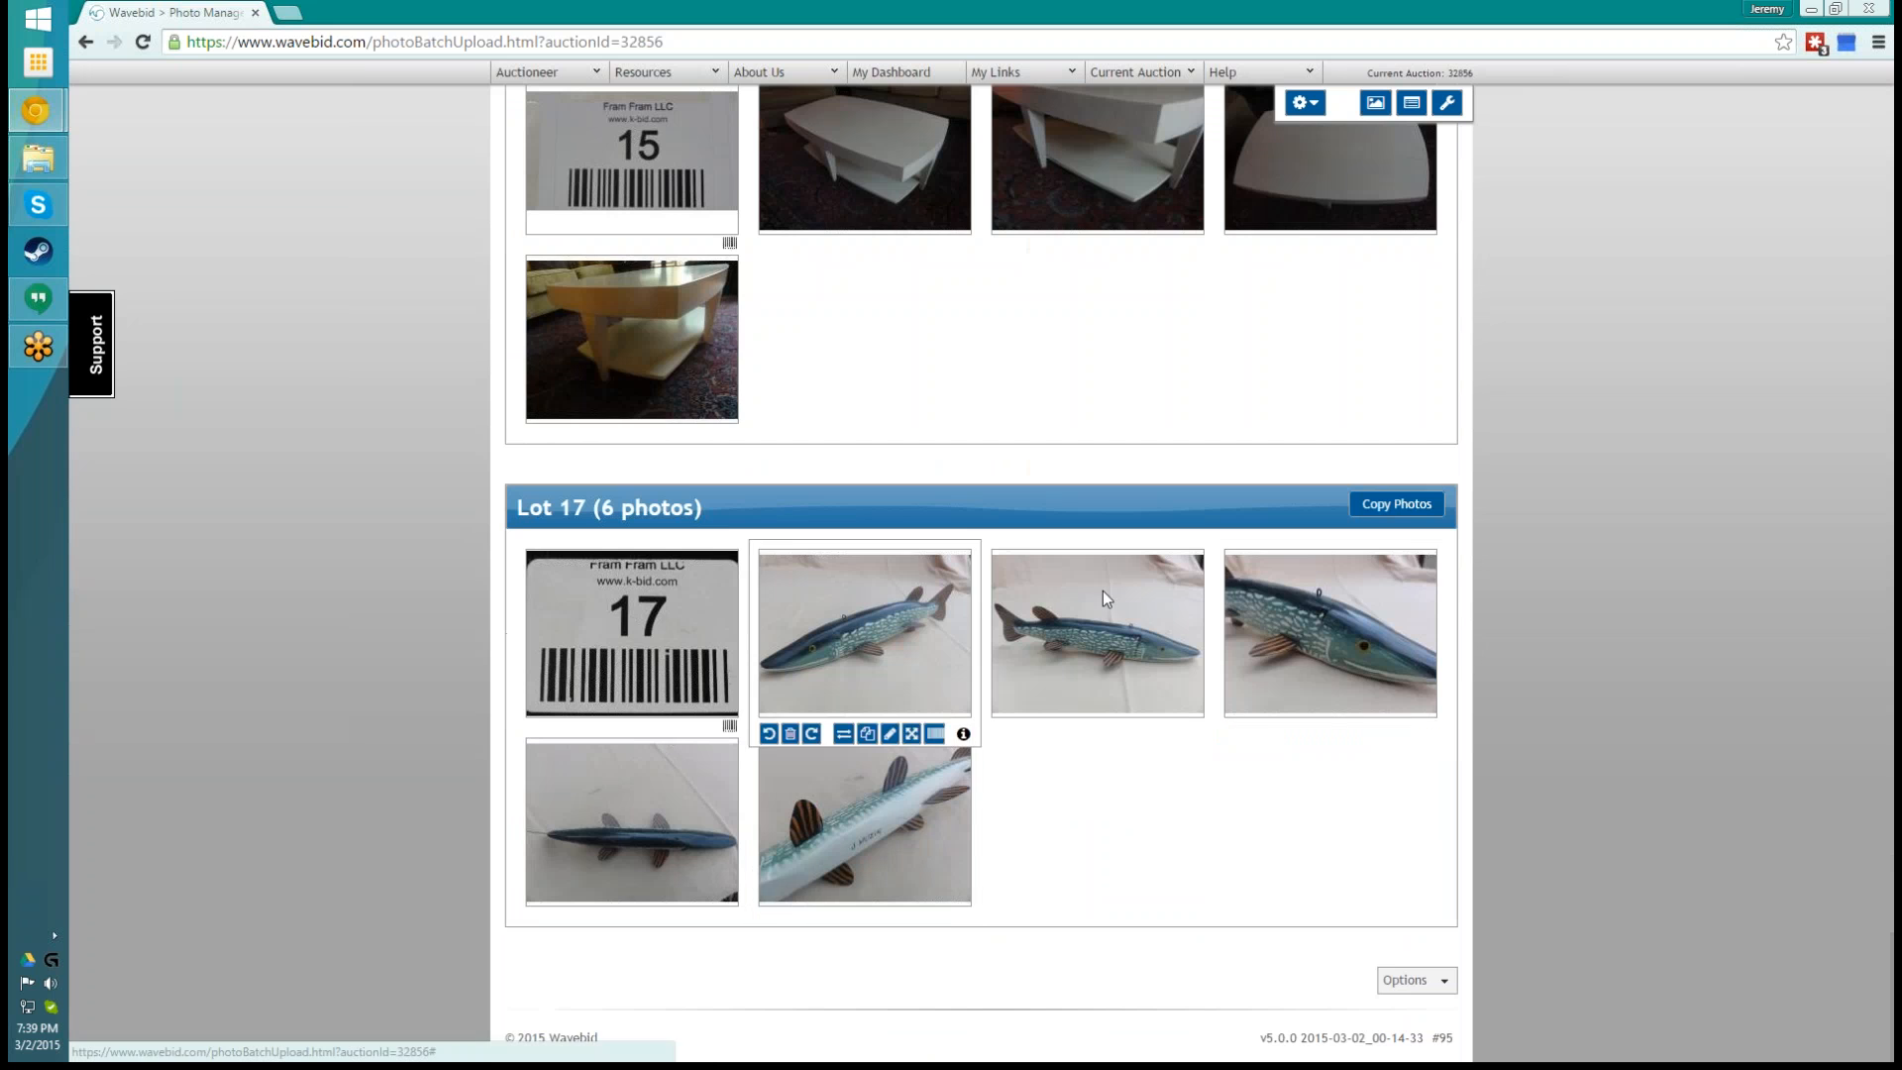
pyautogui.scroll(7, 1629, 793)
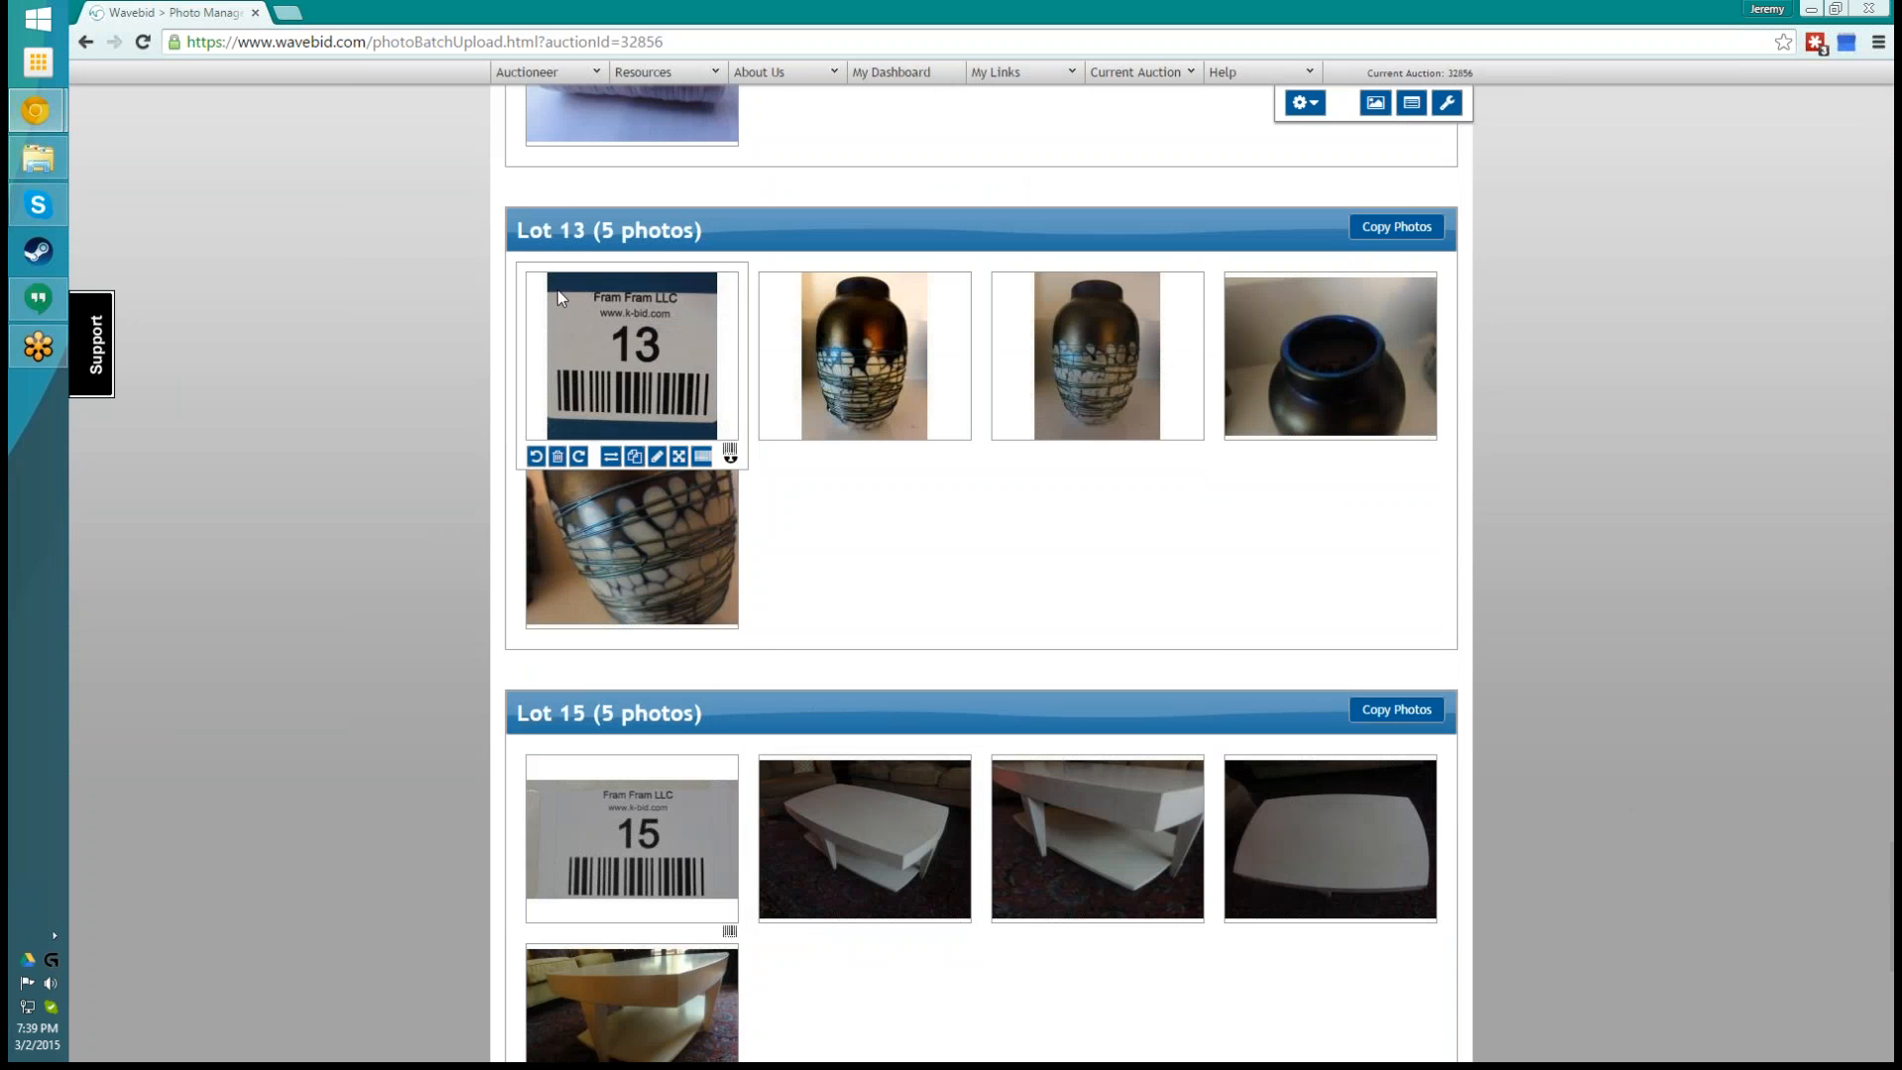
pyautogui.scroll(4, 1430, 726)
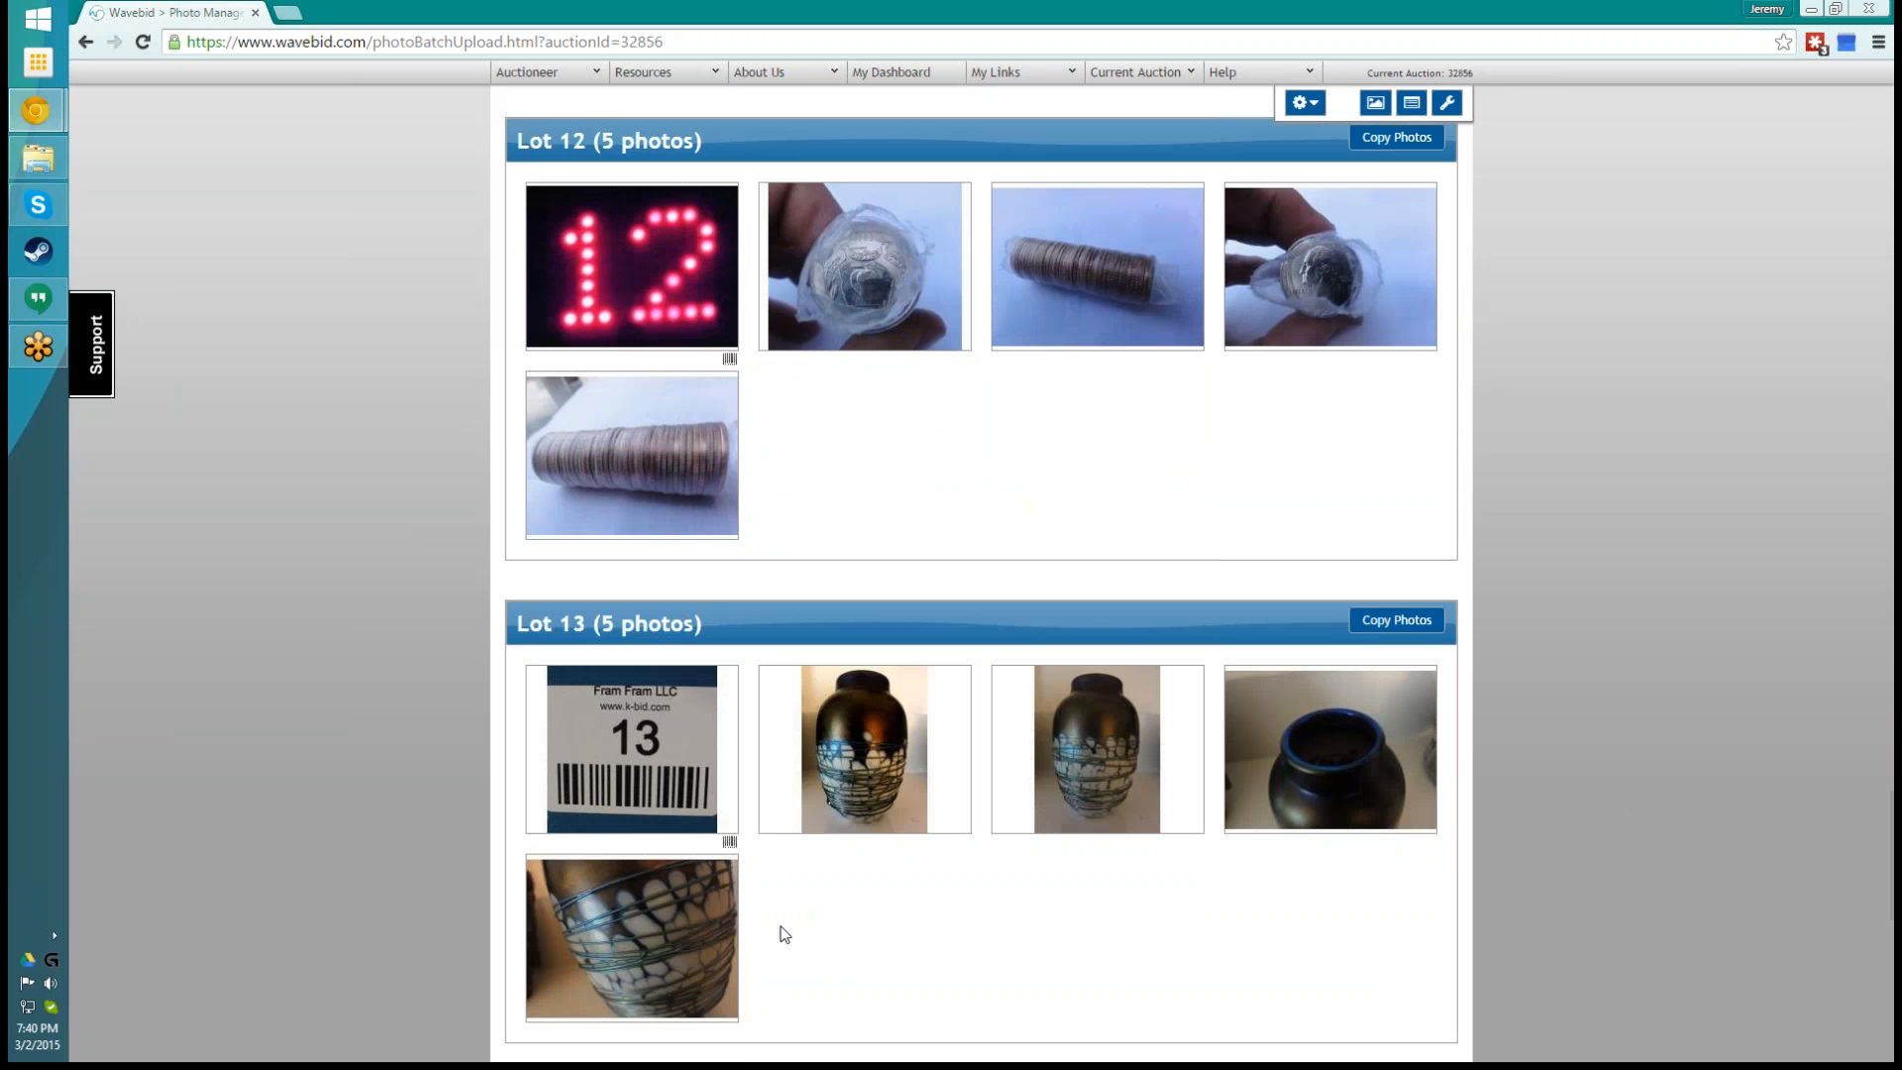
pyautogui.moveTo(612, 920)
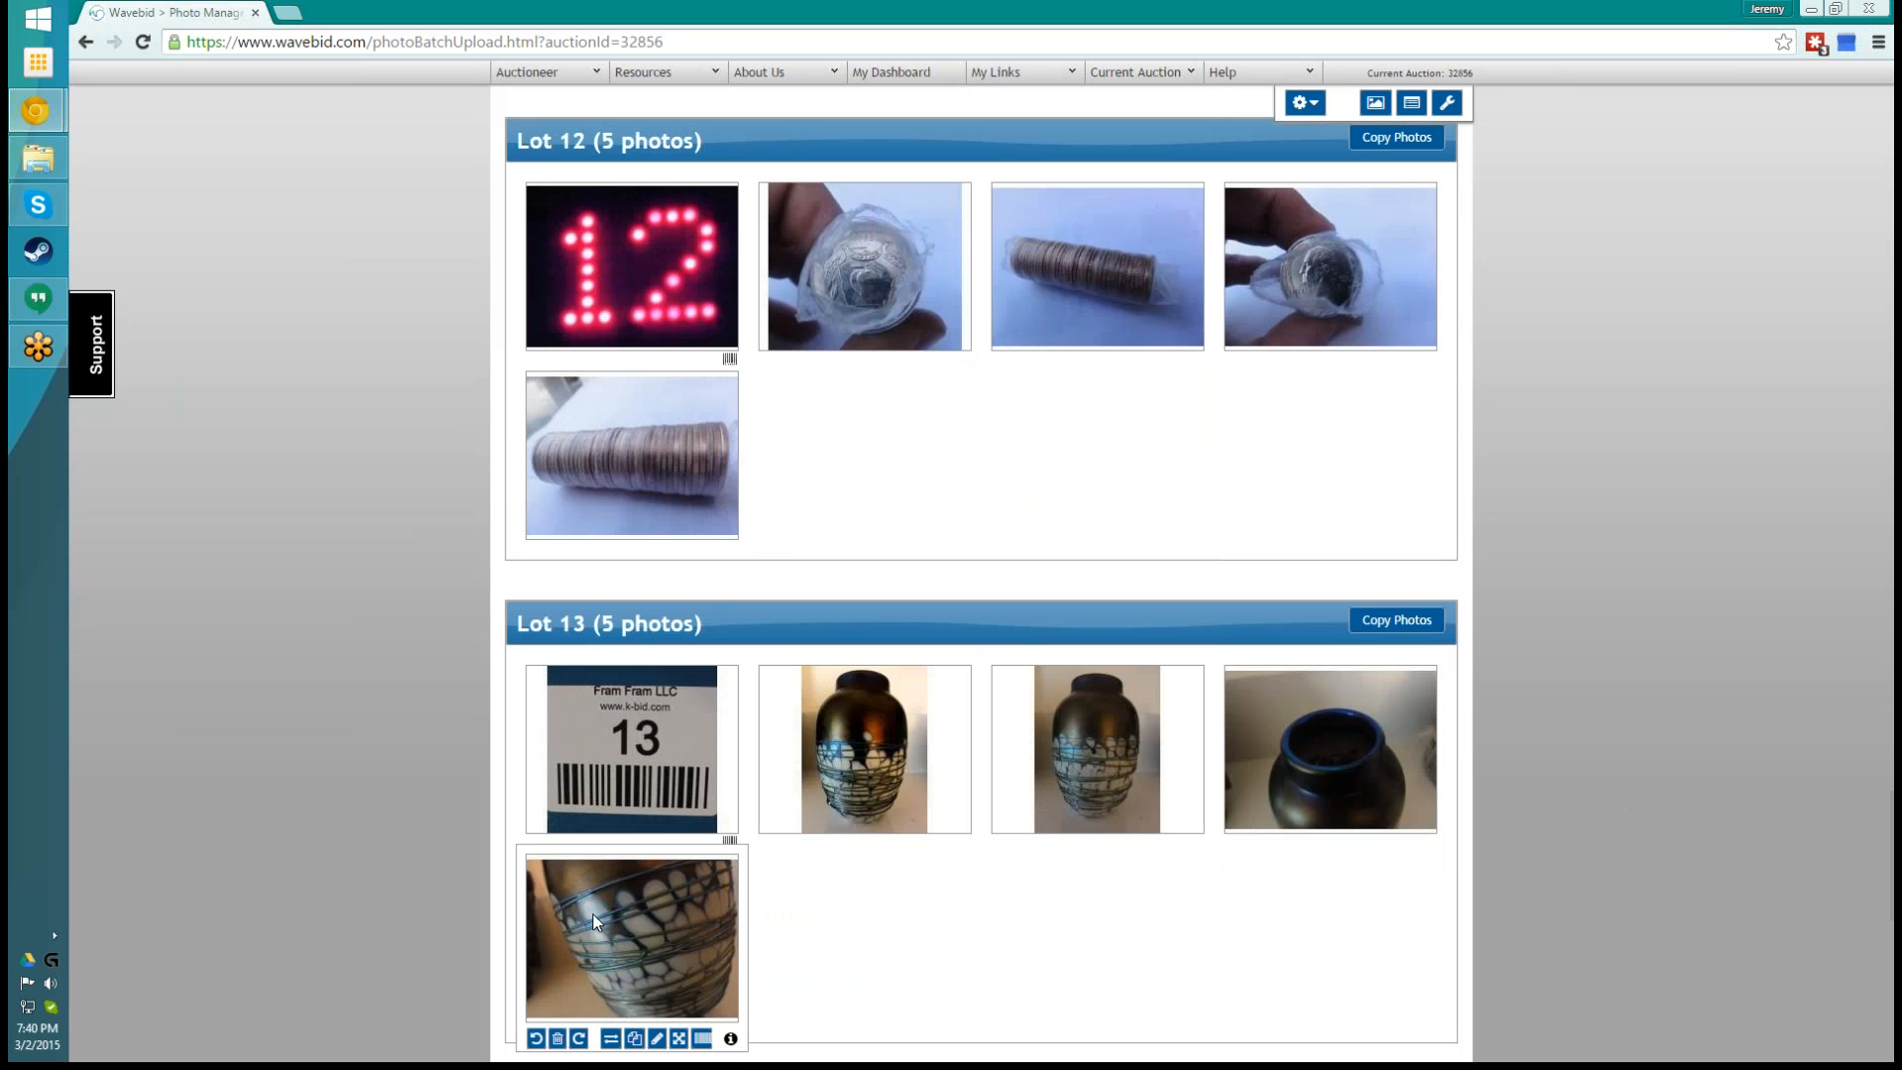
pyautogui.moveTo(593, 913); pyautogui.dragTo(838, 447)
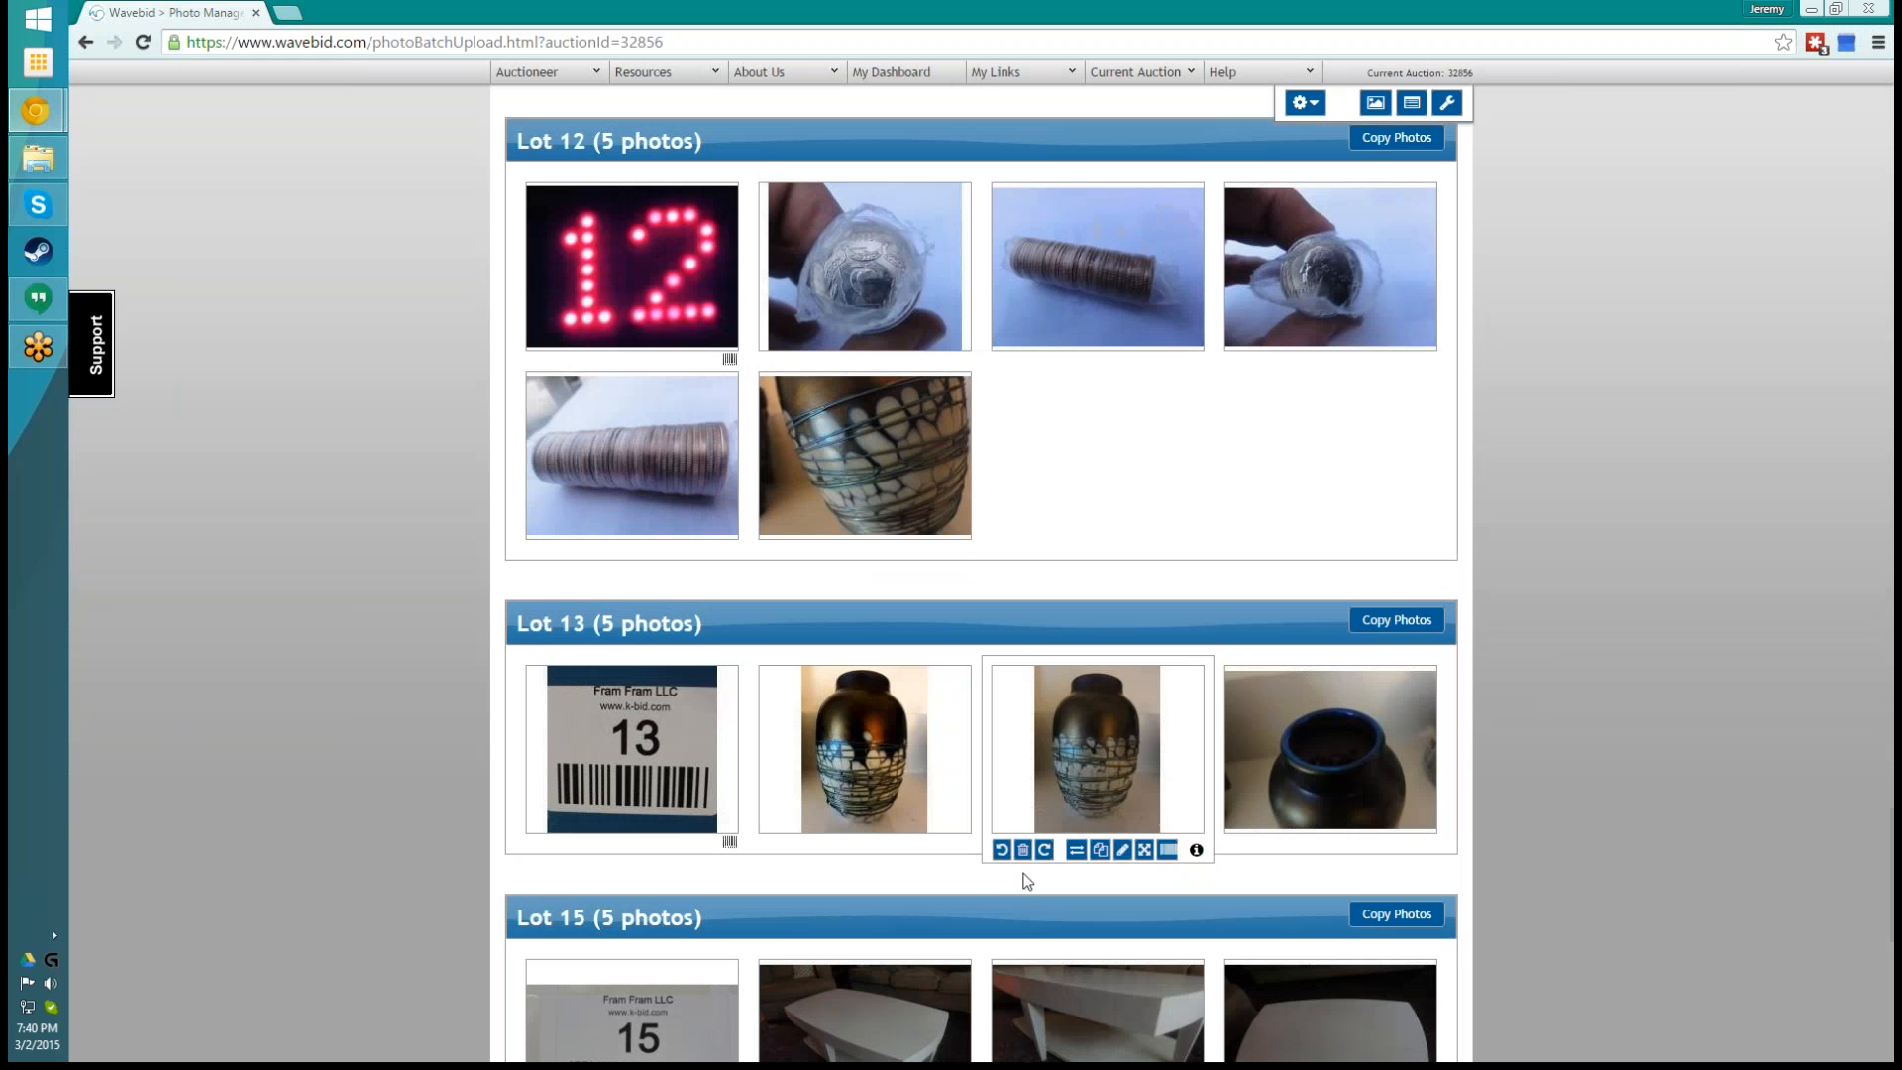
pyautogui.moveTo(921, 492)
pyautogui.moveTo(922, 492); pyautogui.dragTo(939, 957)
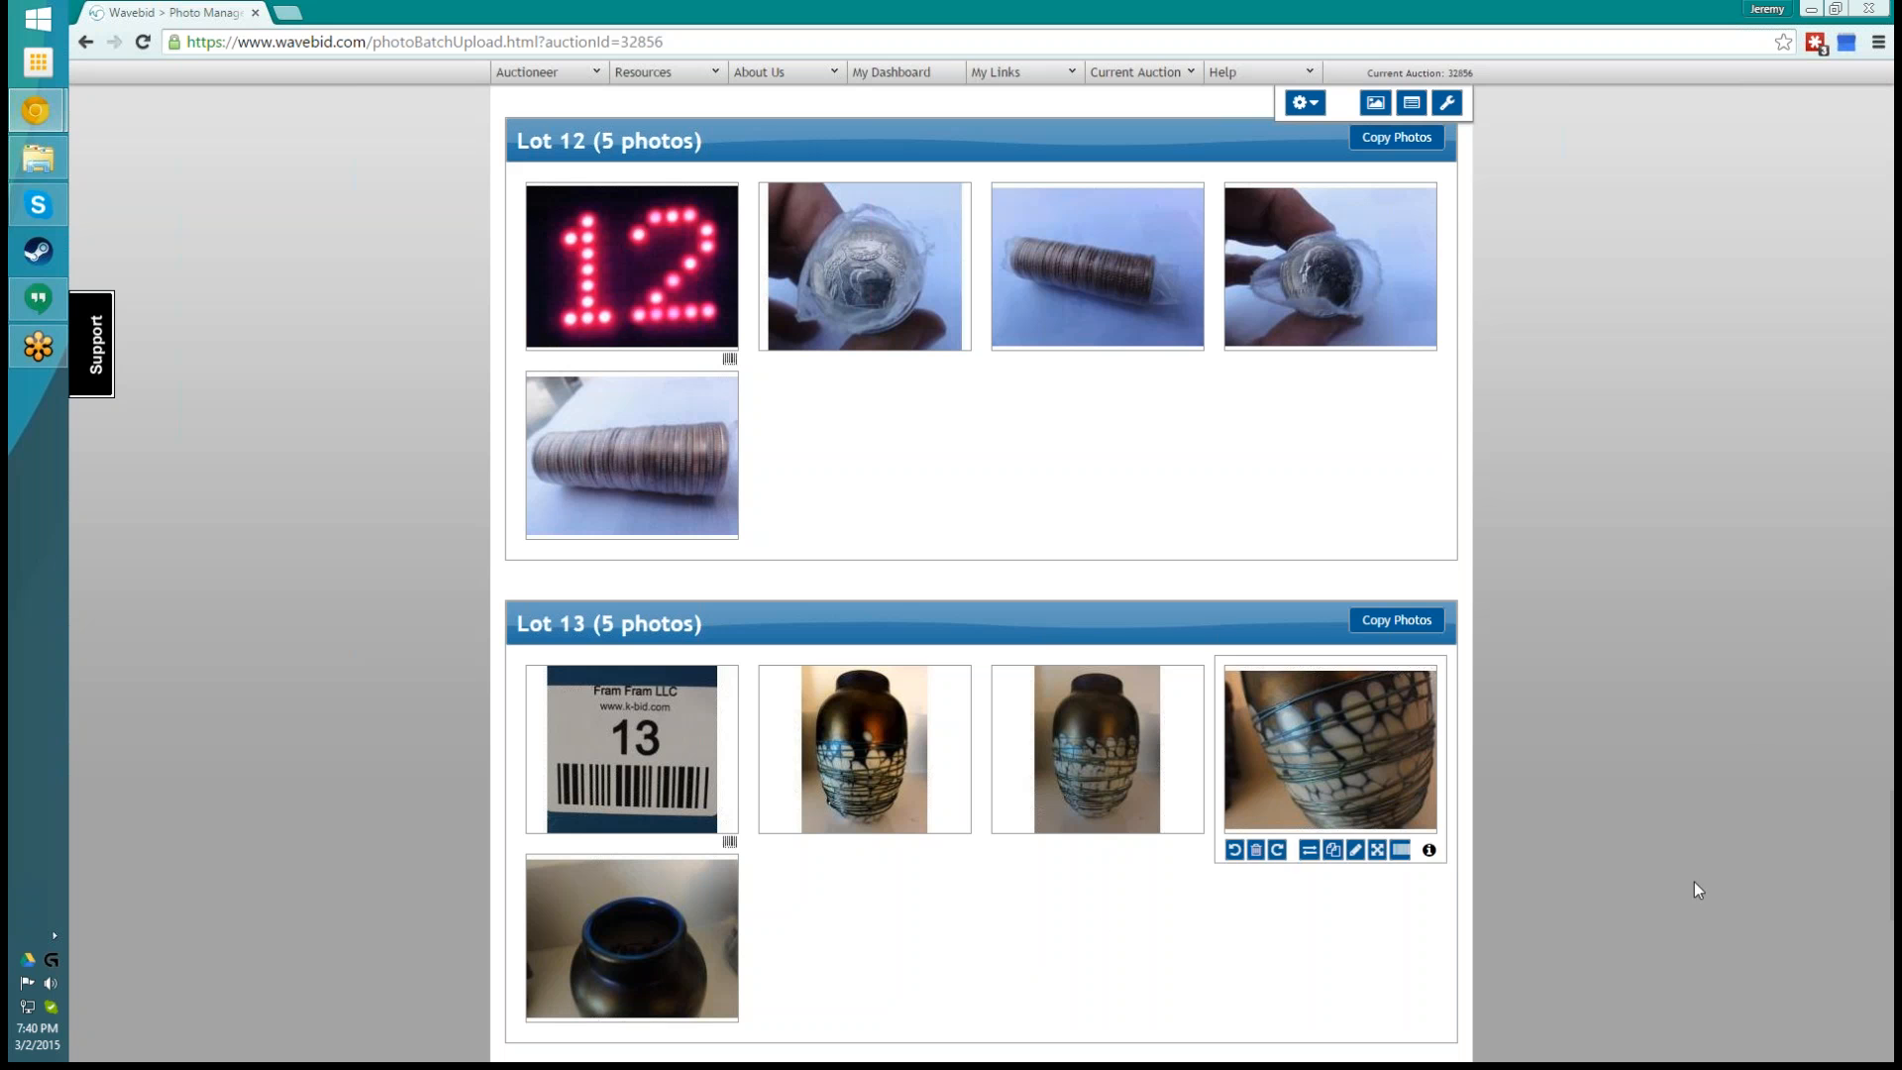
# - Open the training auction's preview from the dashboard to review its lots and lead photos, and return to the dashboard
pyautogui.scroll(-7, 1692, 840)
pyautogui.scroll(-4, 1696, 849)
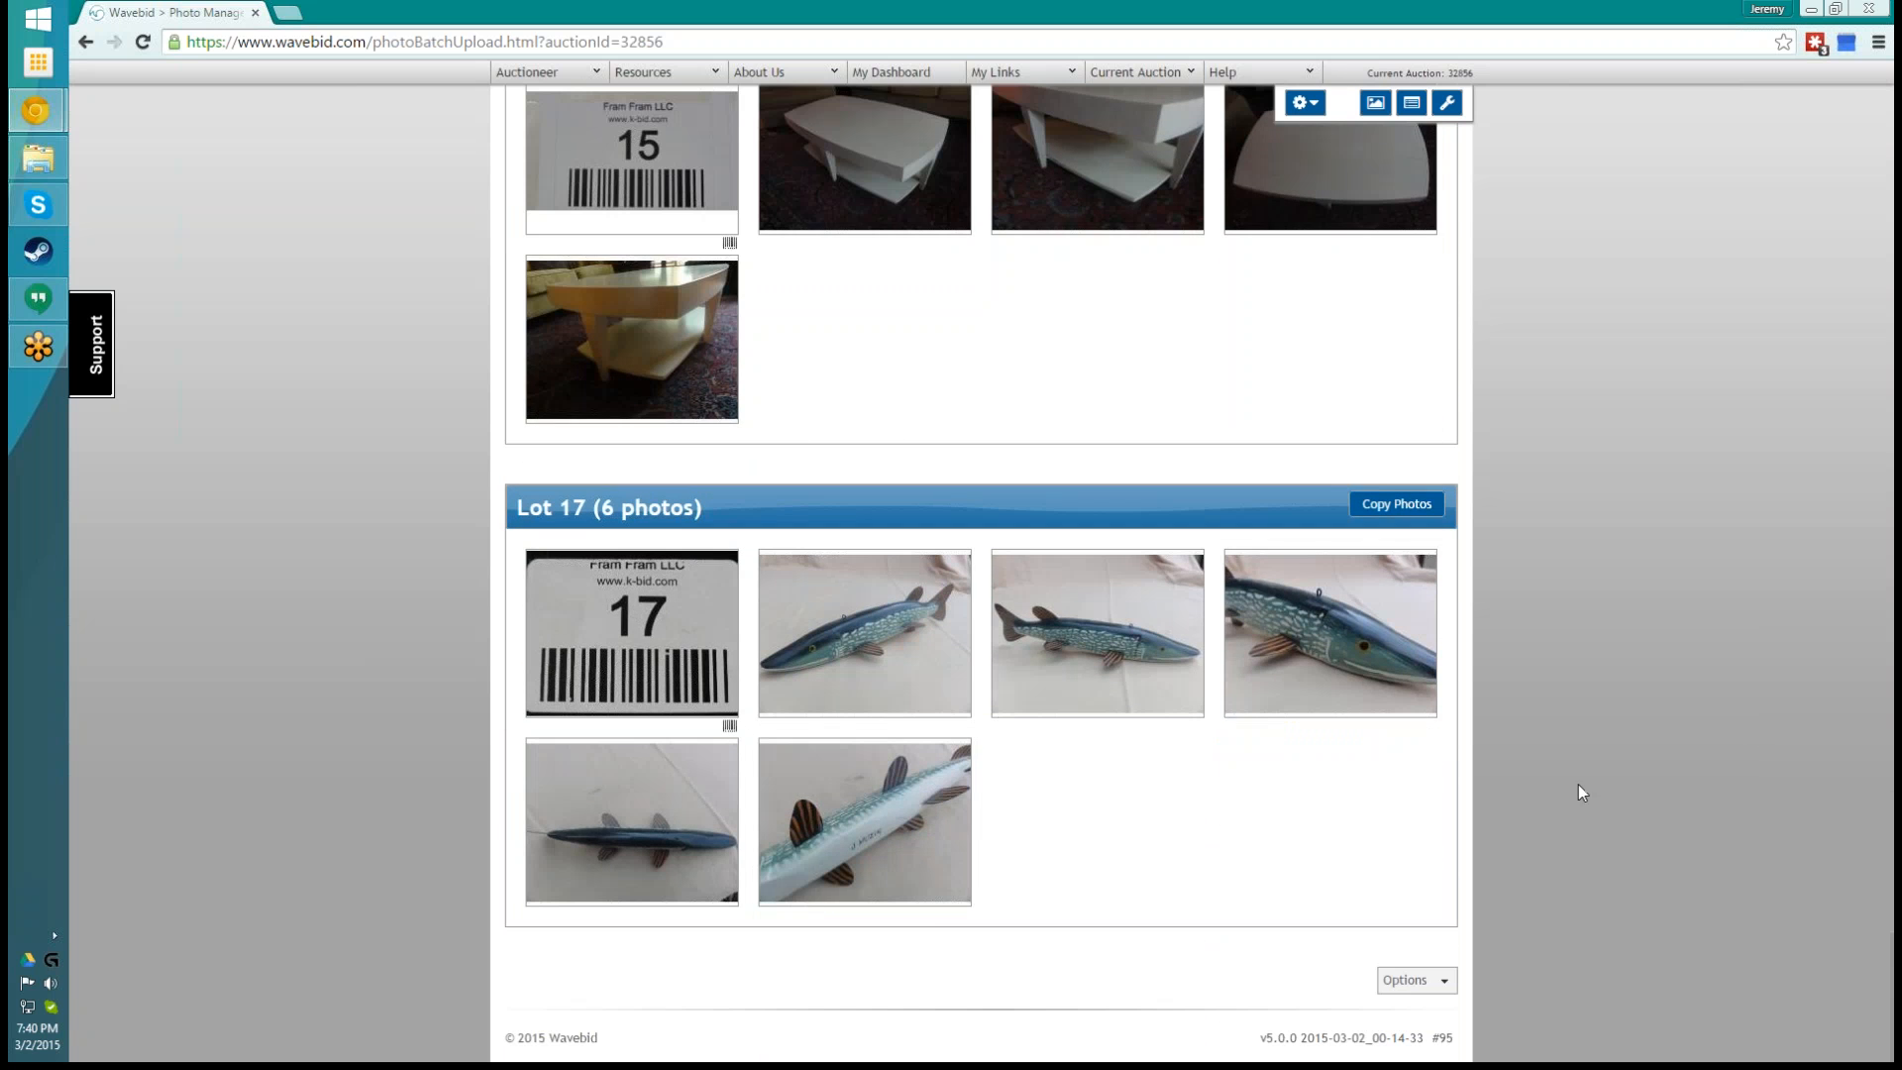
pyautogui.scroll(20, 1579, 787)
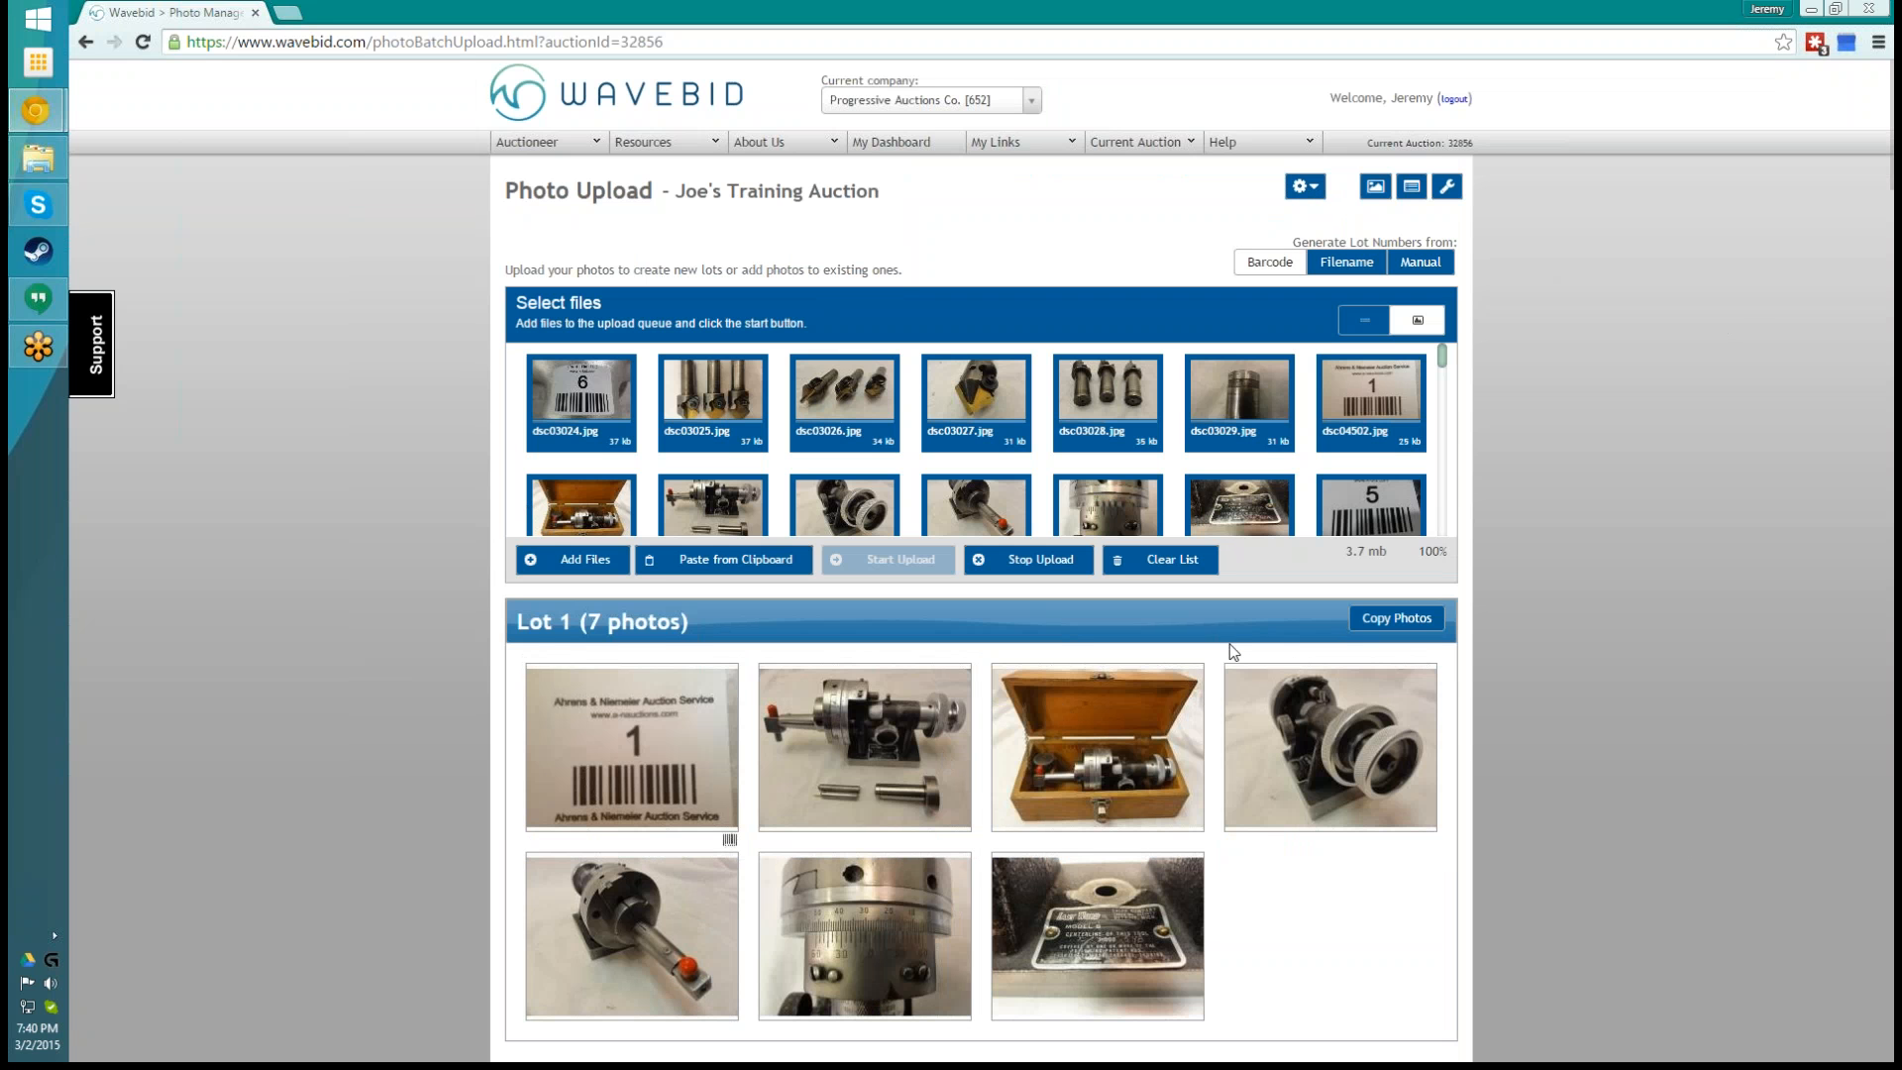
pyautogui.scroll(-2, 1559, 788)
pyautogui.scroll(2, 1556, 765)
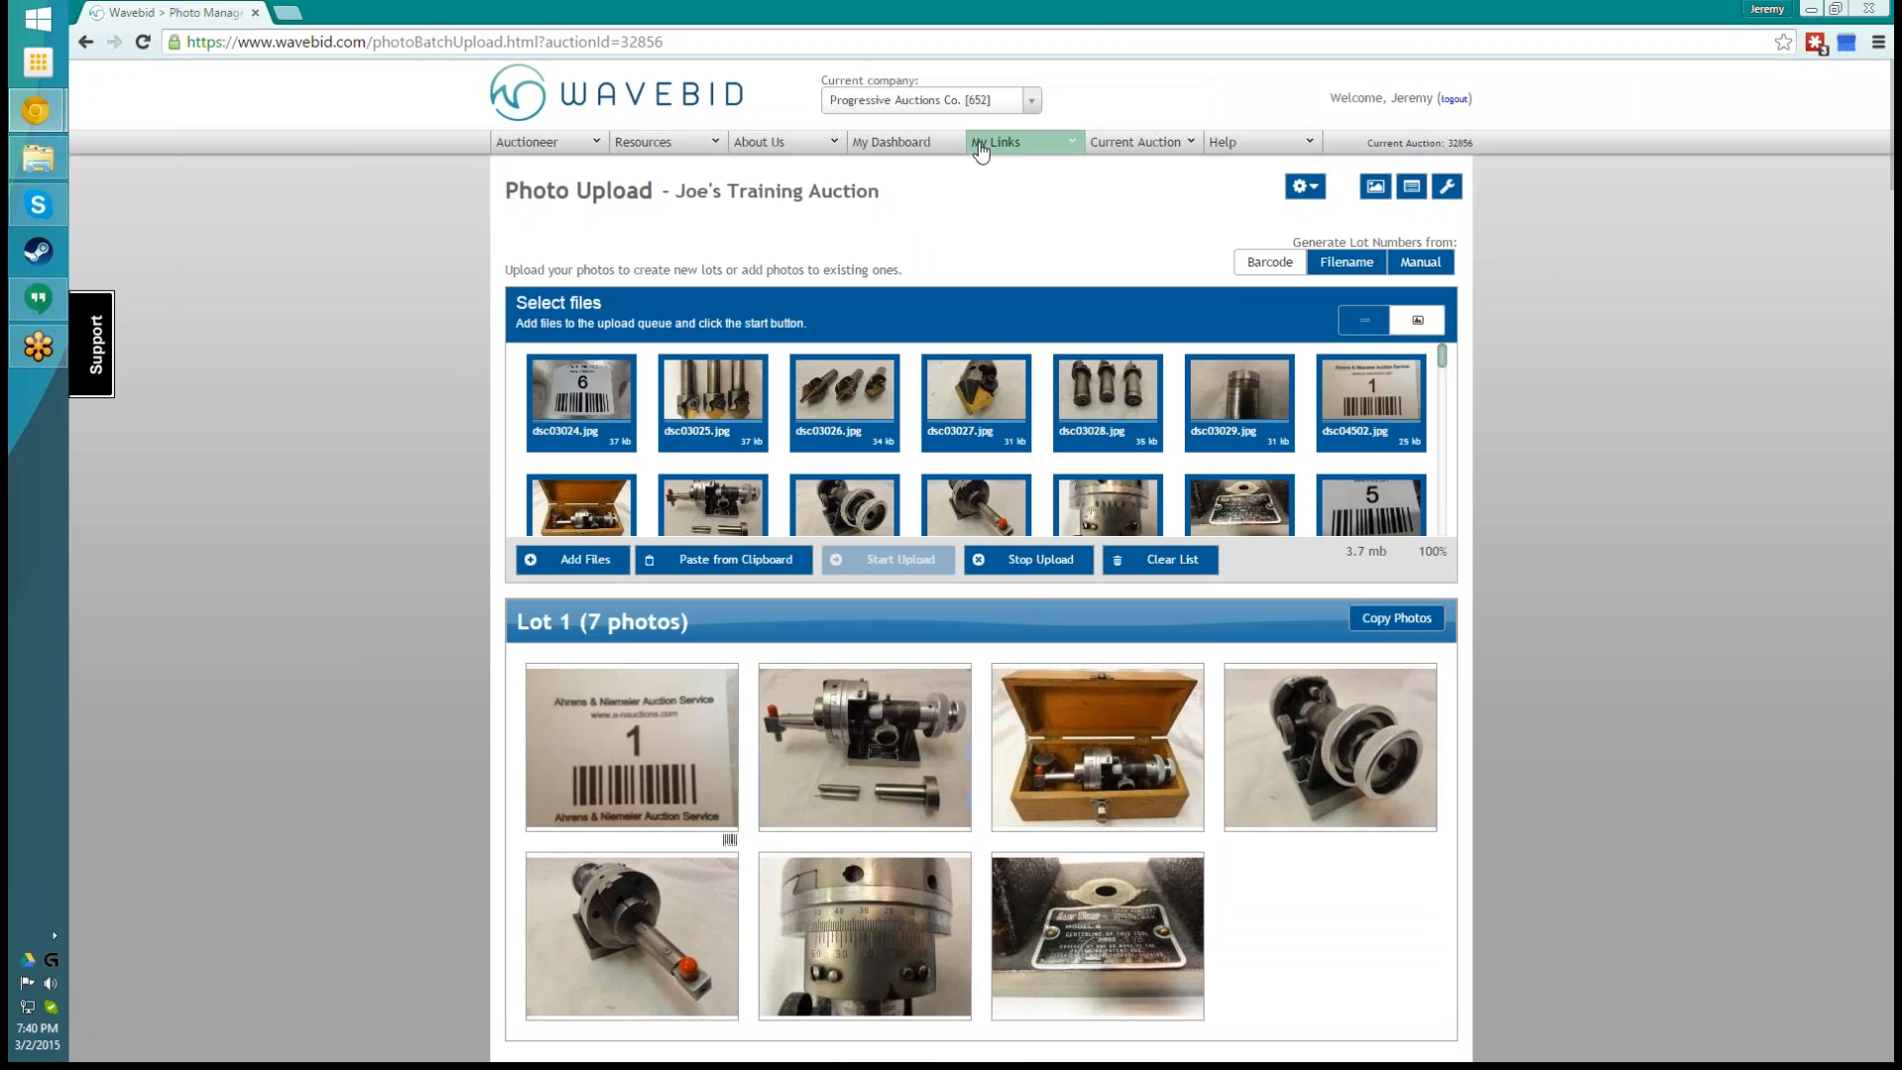
pyautogui.click(905, 150)
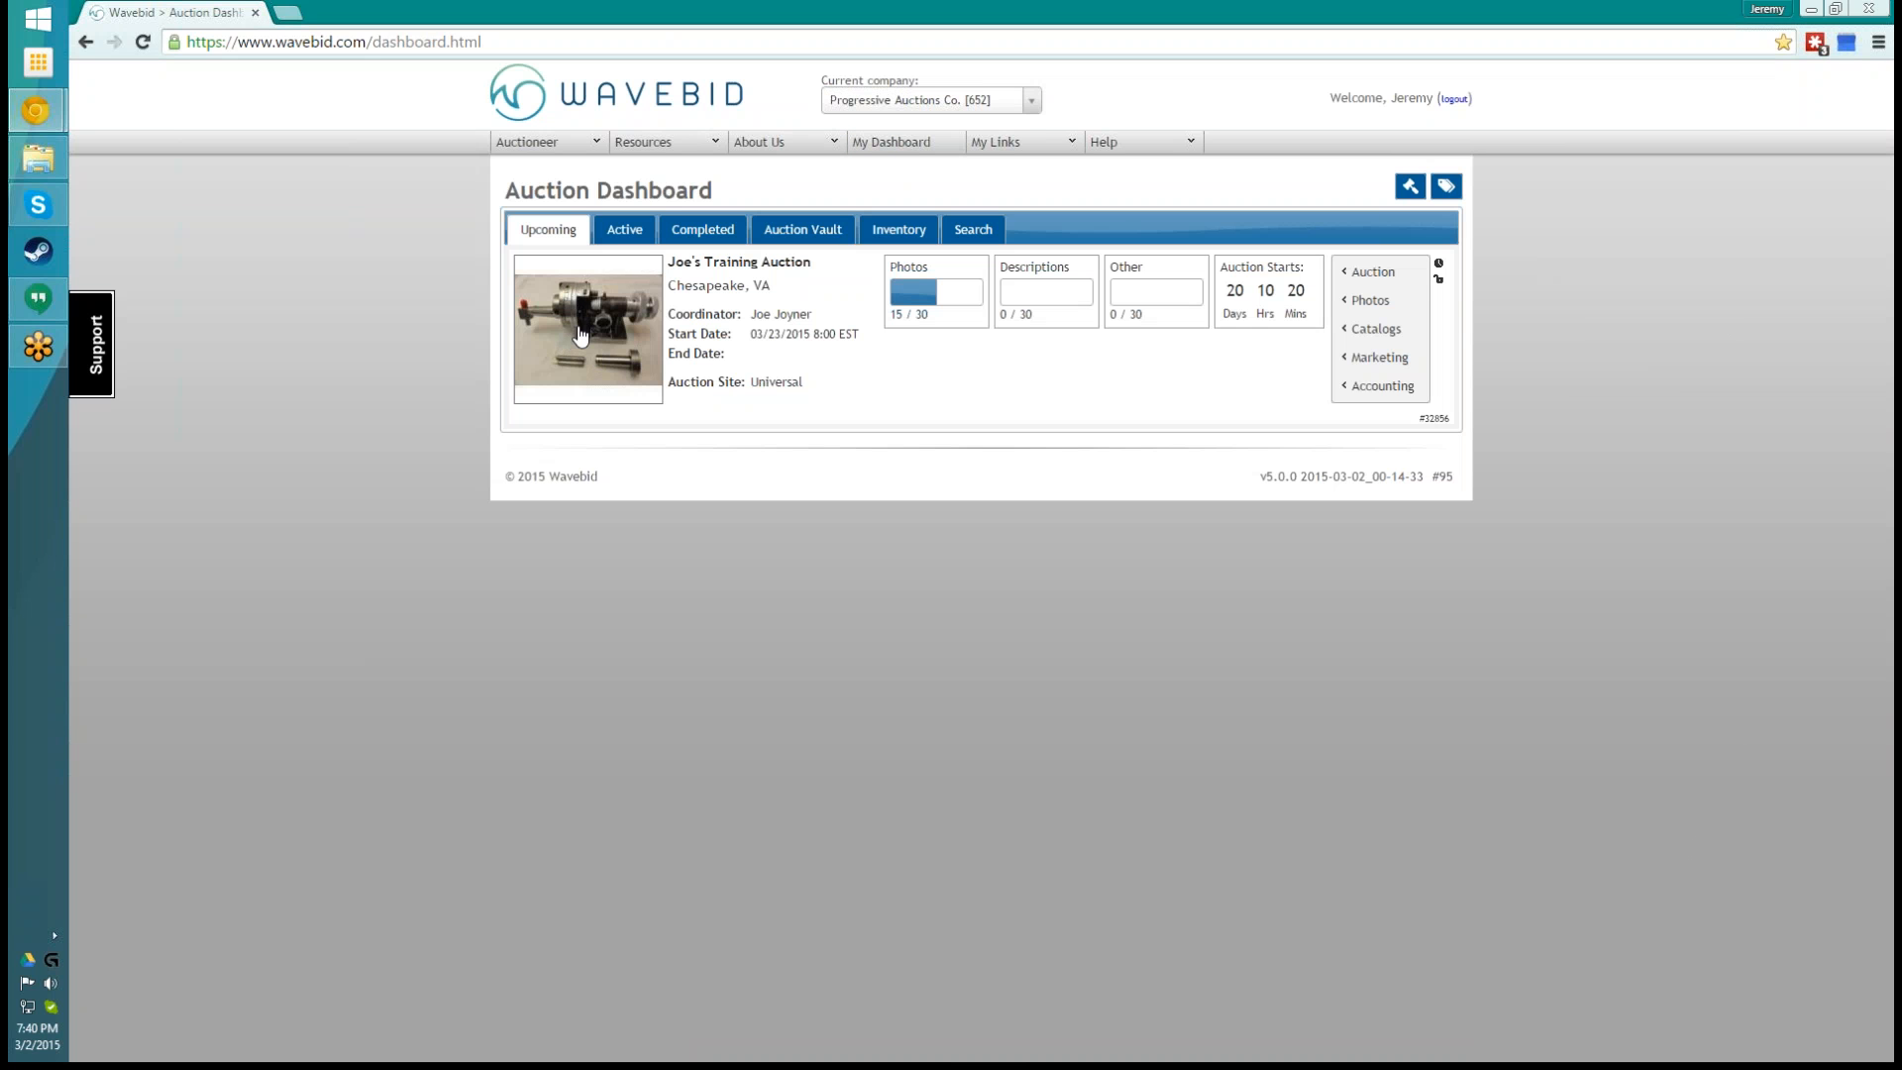
pyautogui.moveTo(1371, 277)
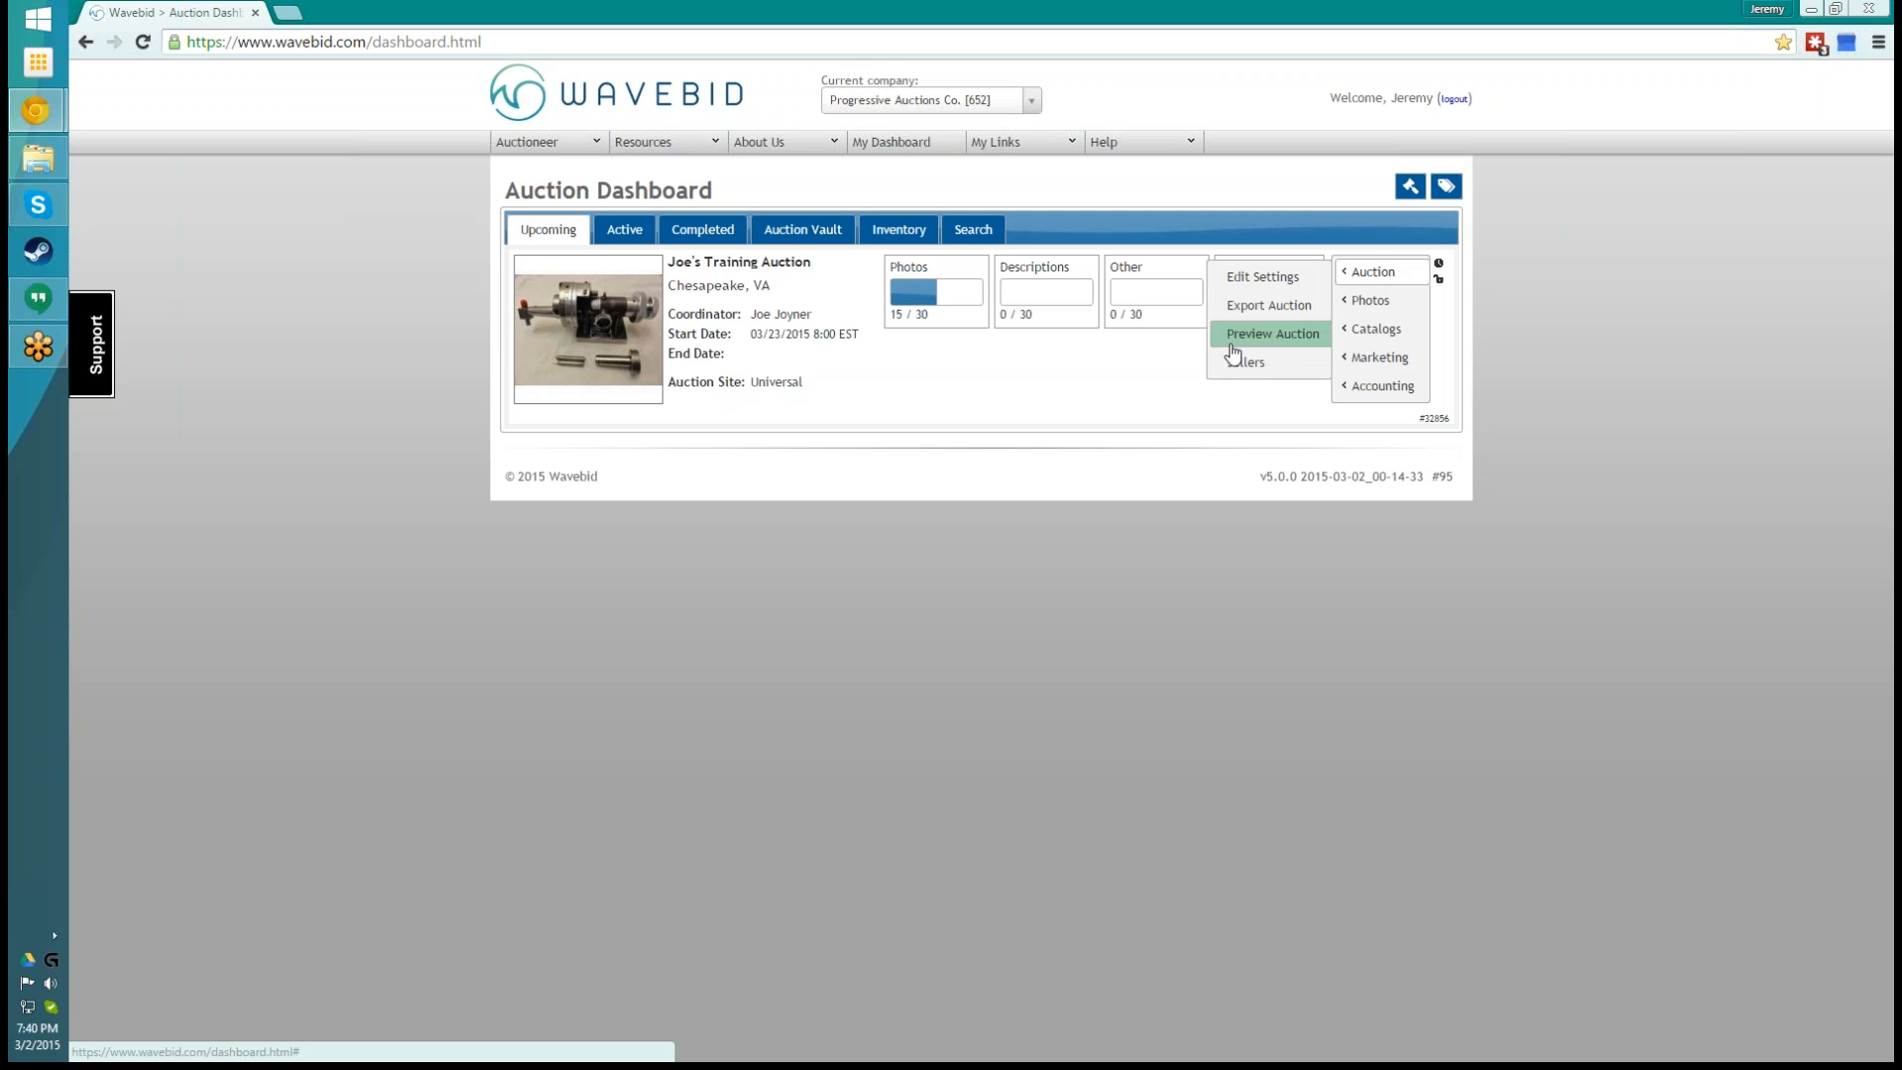
pyautogui.click(1282, 337)
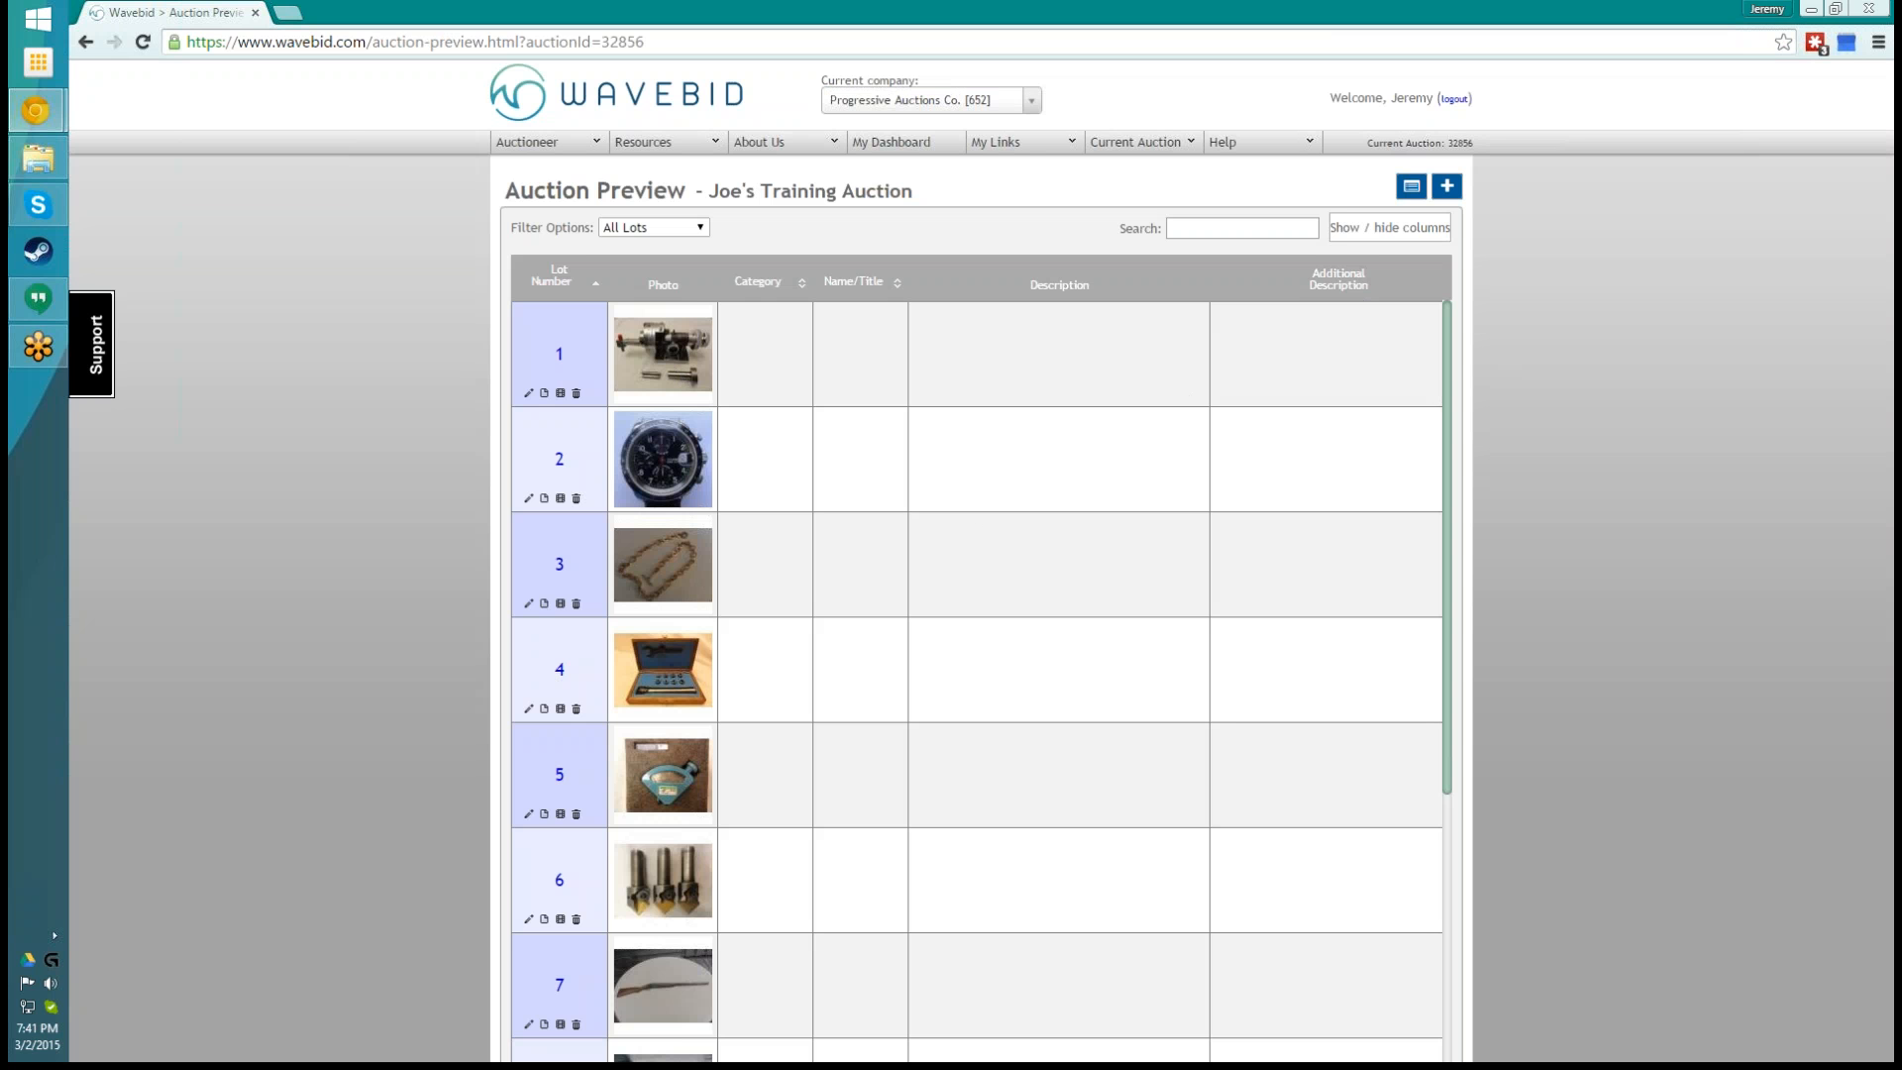
pyautogui.click(923, 149)
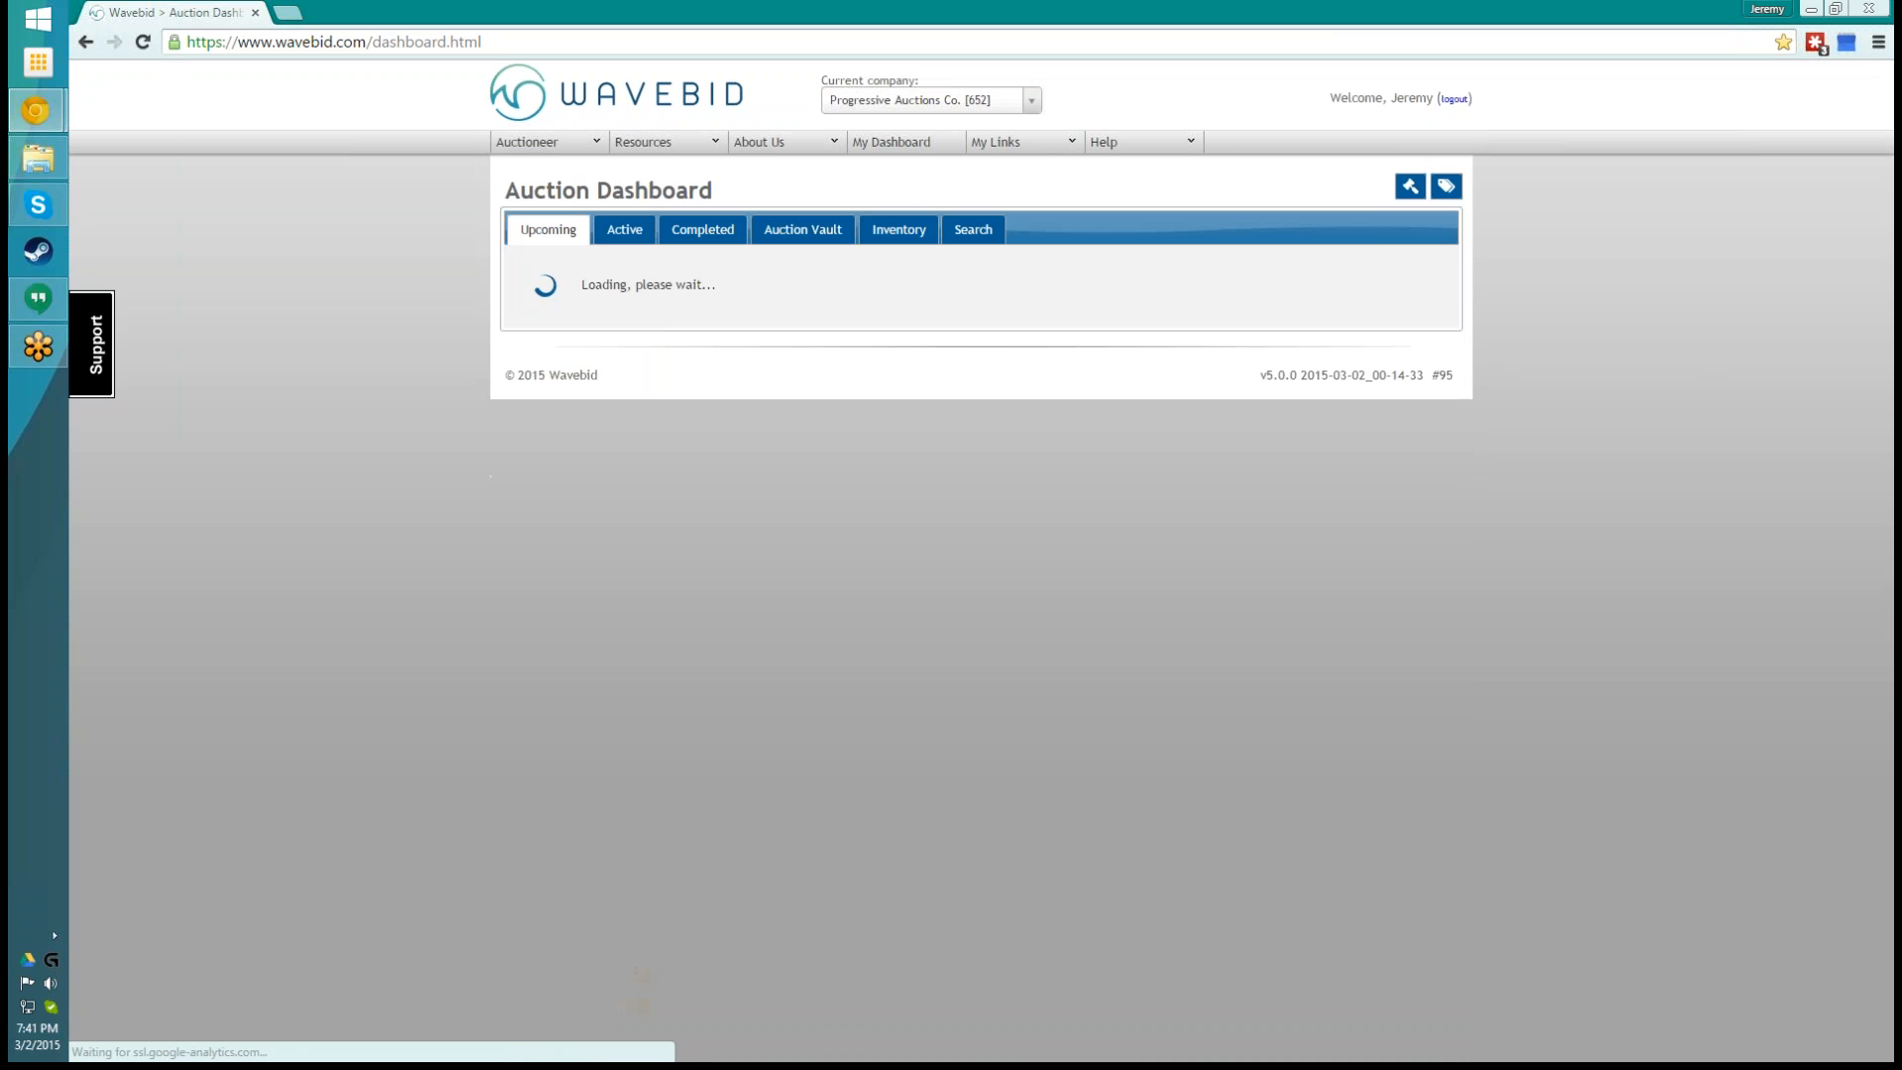